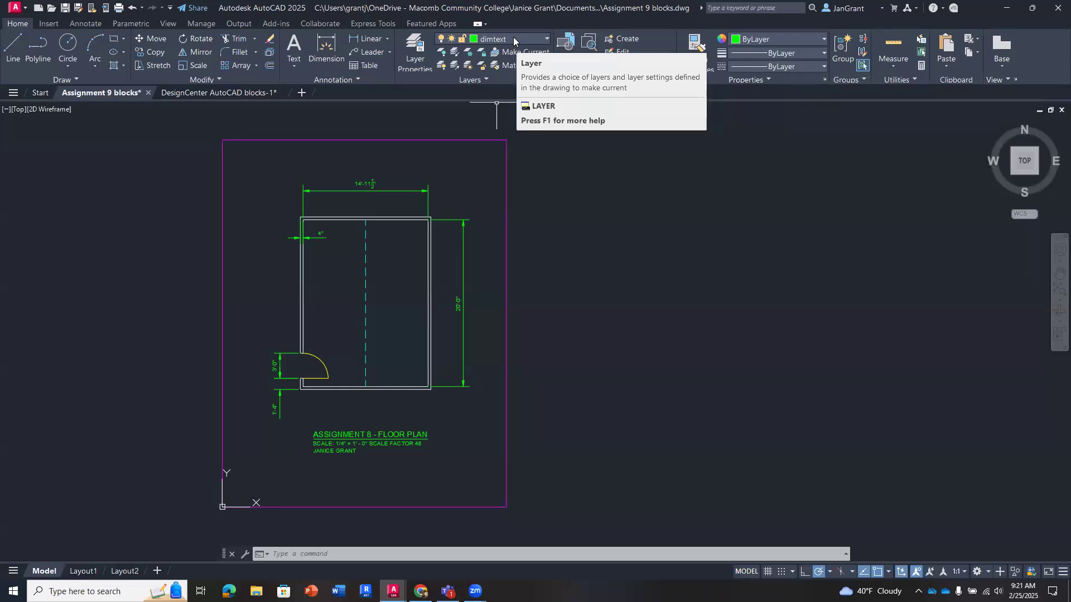
- Create a new layer named furniture based on layer 0
click(413, 61)
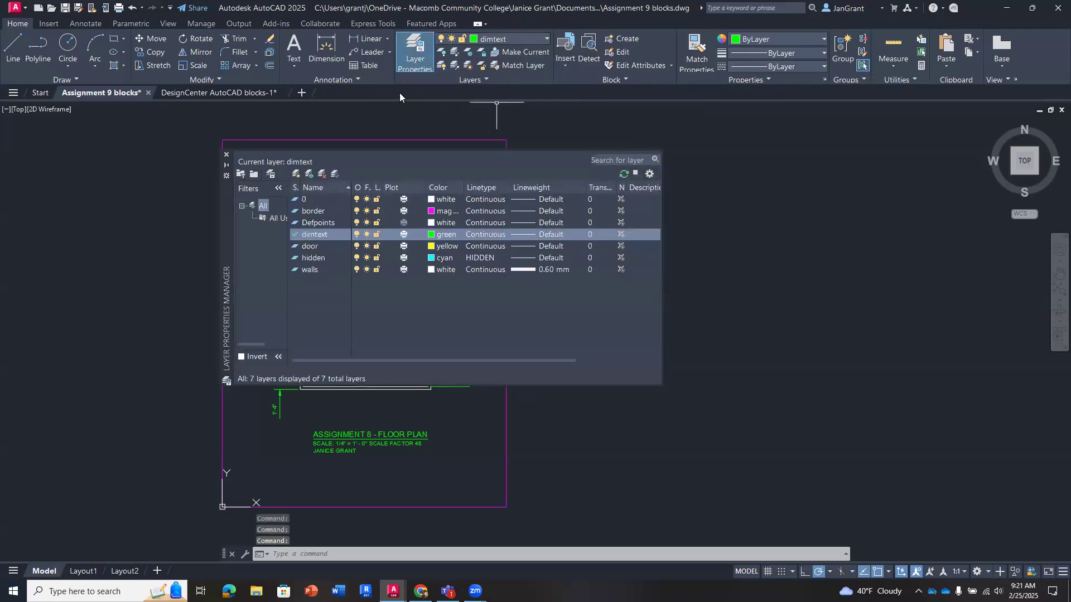
click(320, 198)
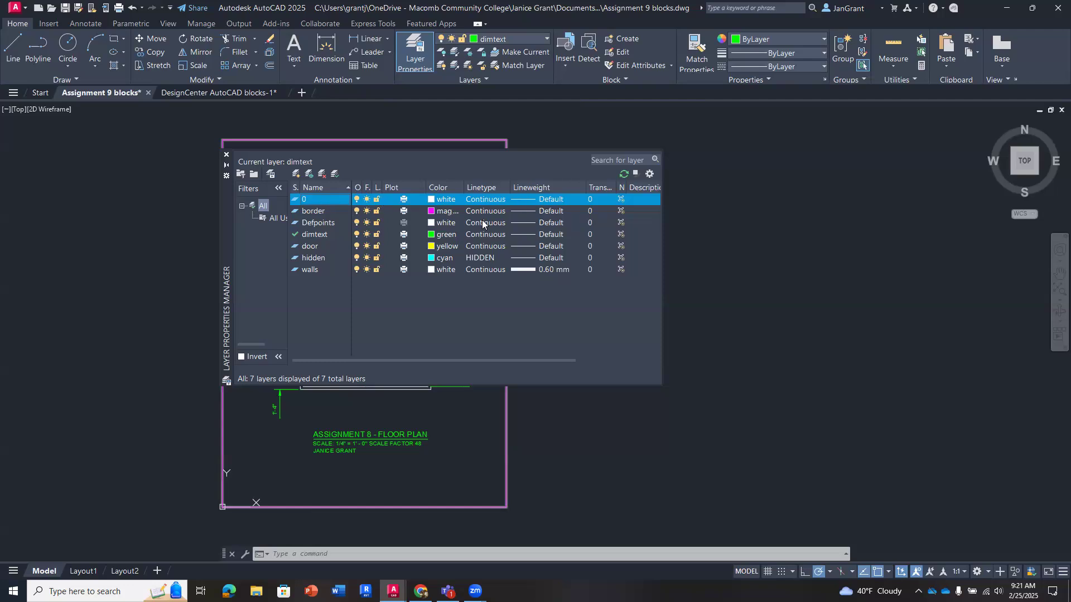
click(444, 258)
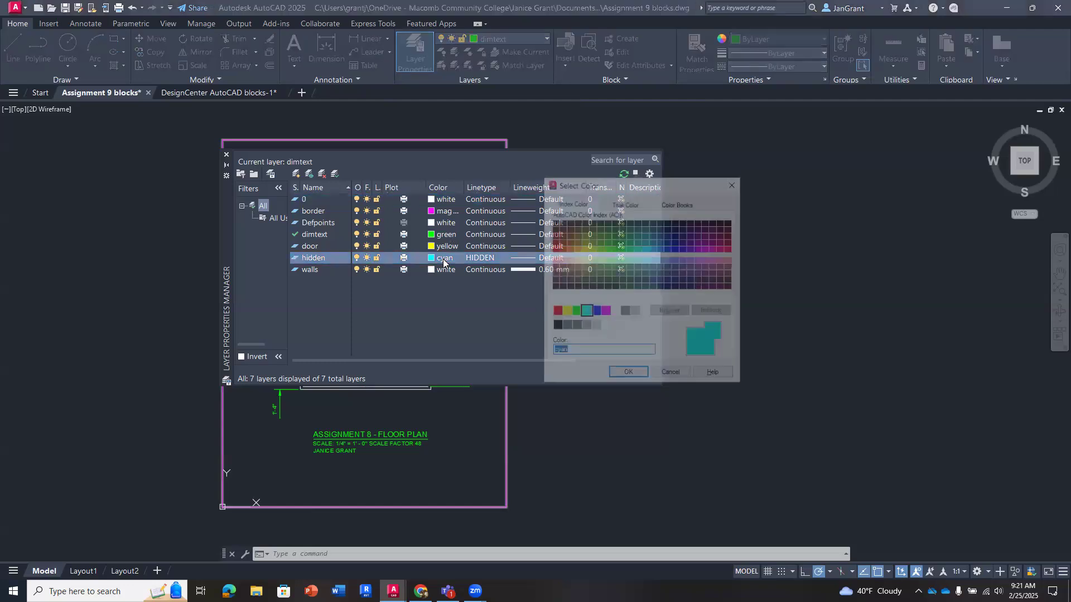
click(670, 375)
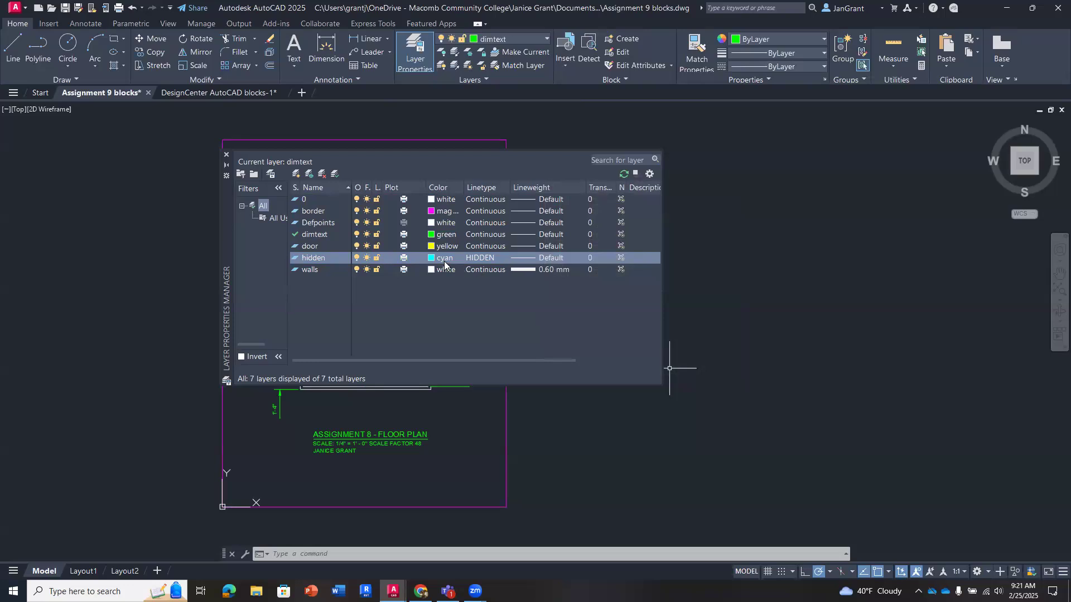
click(318, 199)
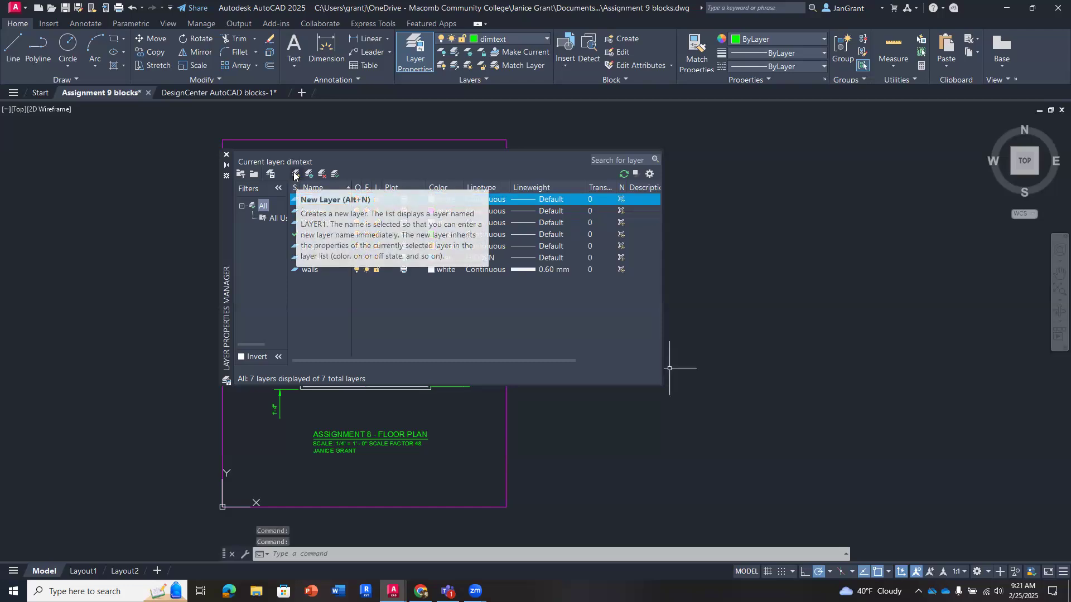
click(295, 174)
text(fu)
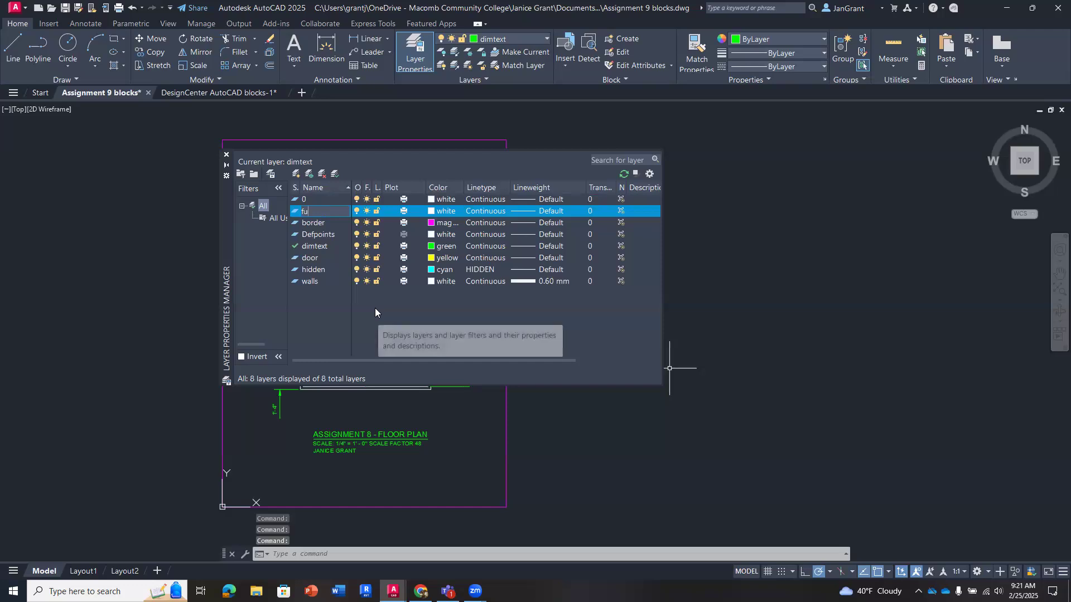
text(rniture)
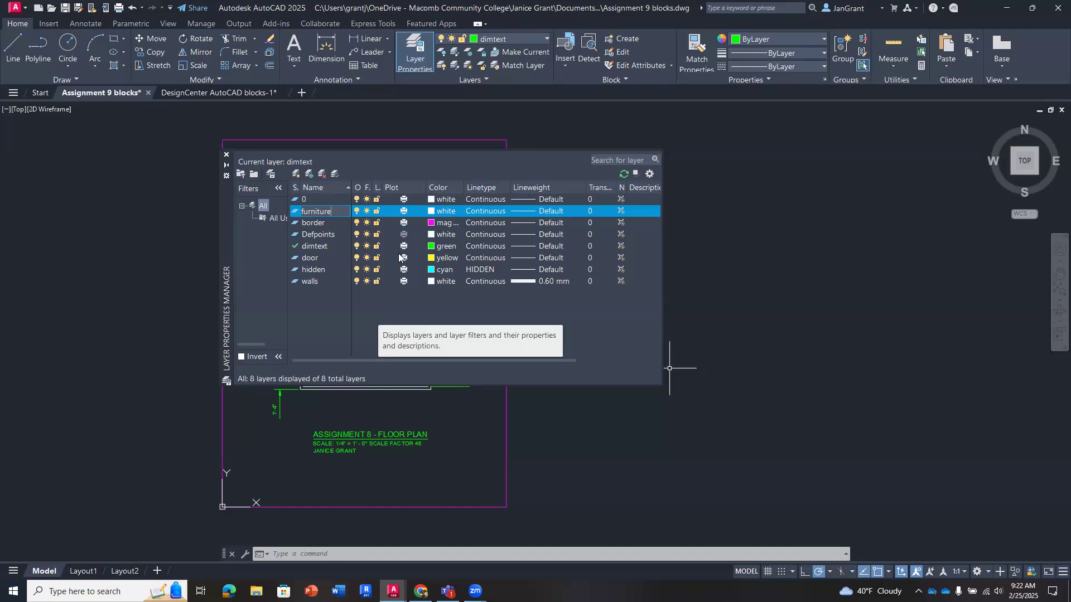
- Set the furniture layer's color to index color 171
click(442, 211)
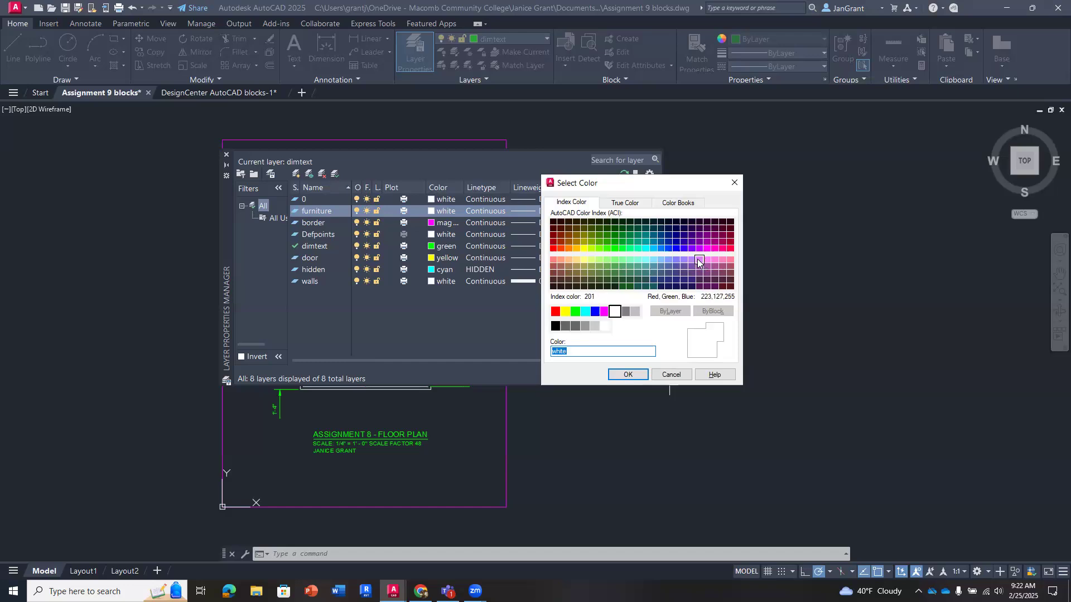
click(676, 261)
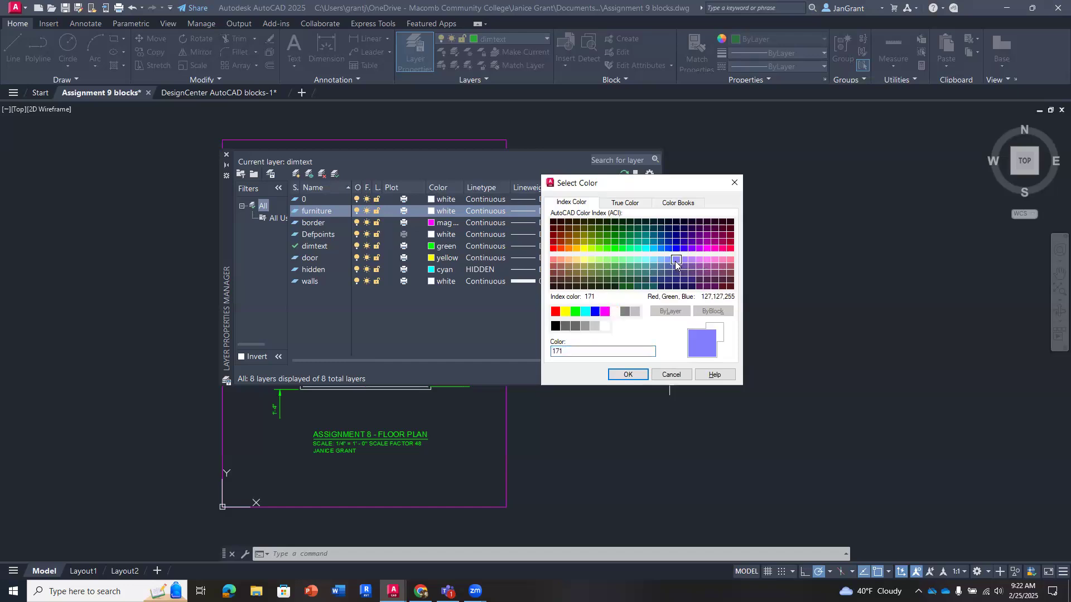
click(627, 374)
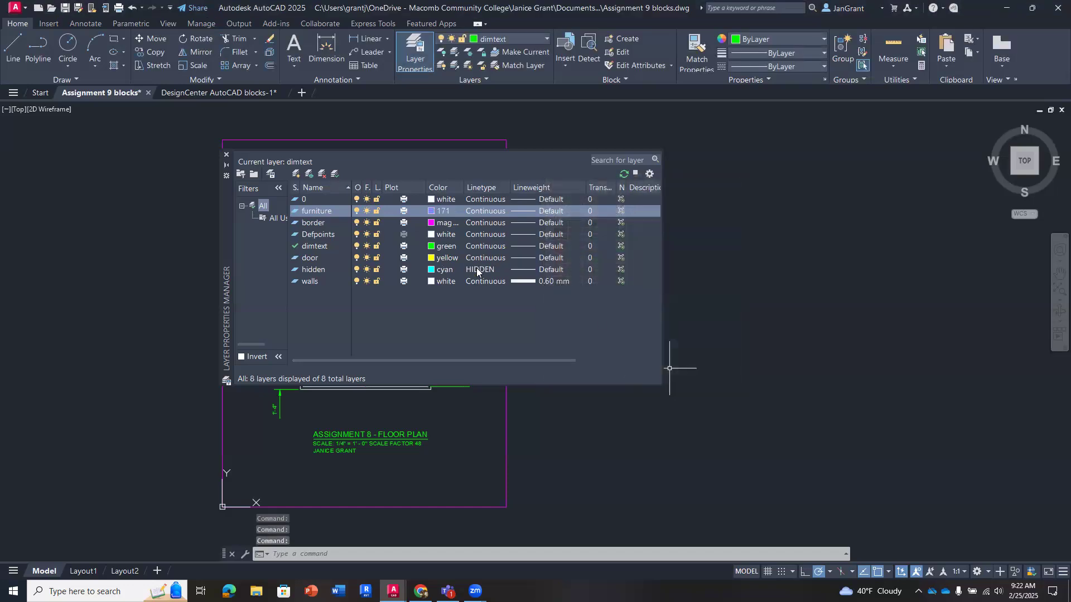
- Set the furniture layer's color to index color 20 and make it the current layer
click(443, 212)
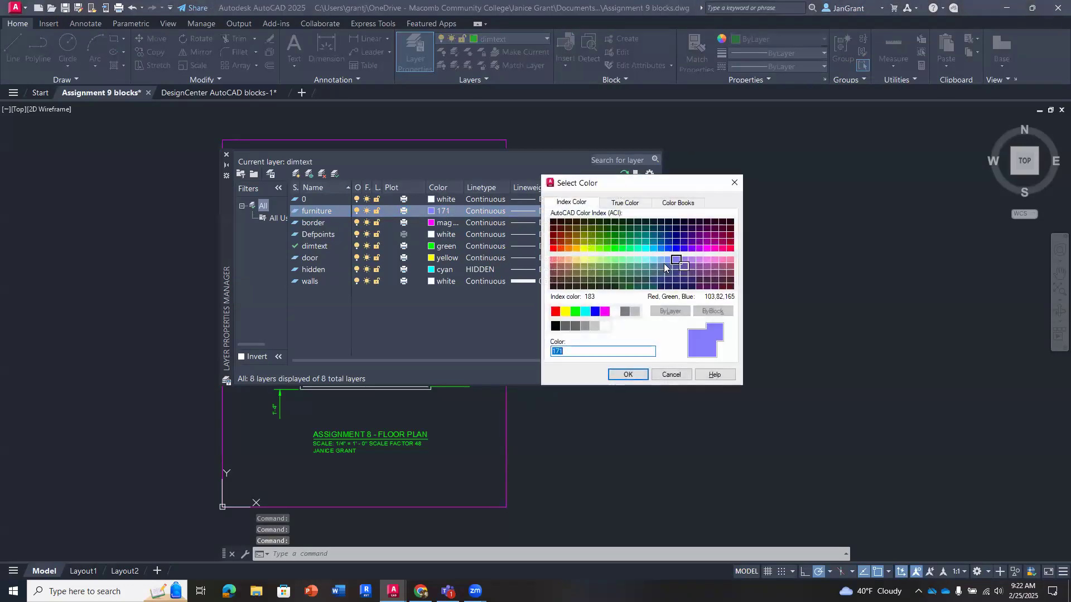
click(566, 245)
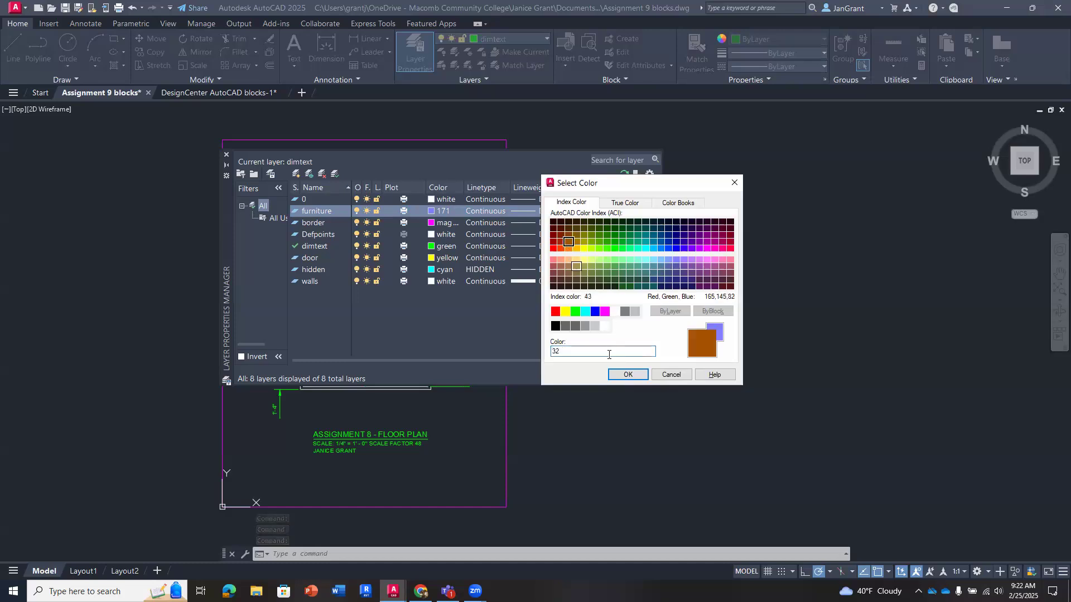
click(560, 248)
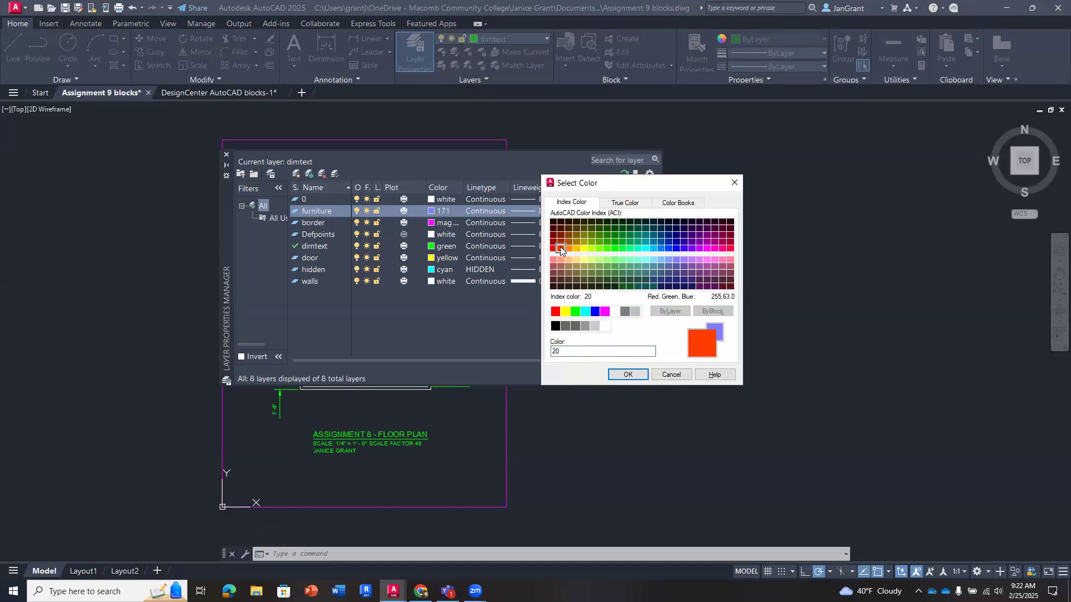
click(628, 374)
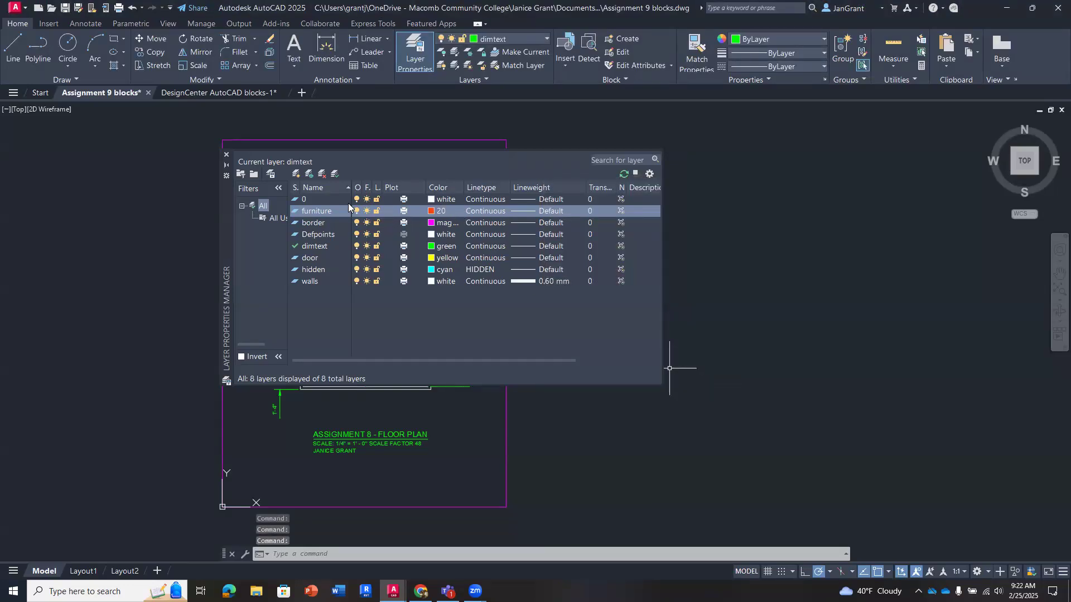
double_click(296, 212)
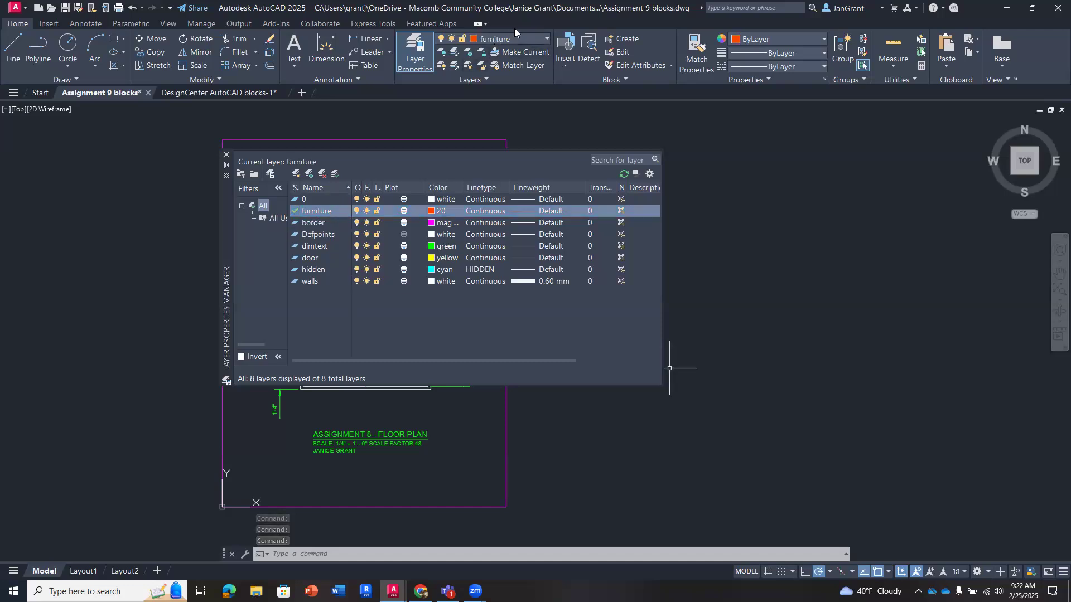
click(226, 156)
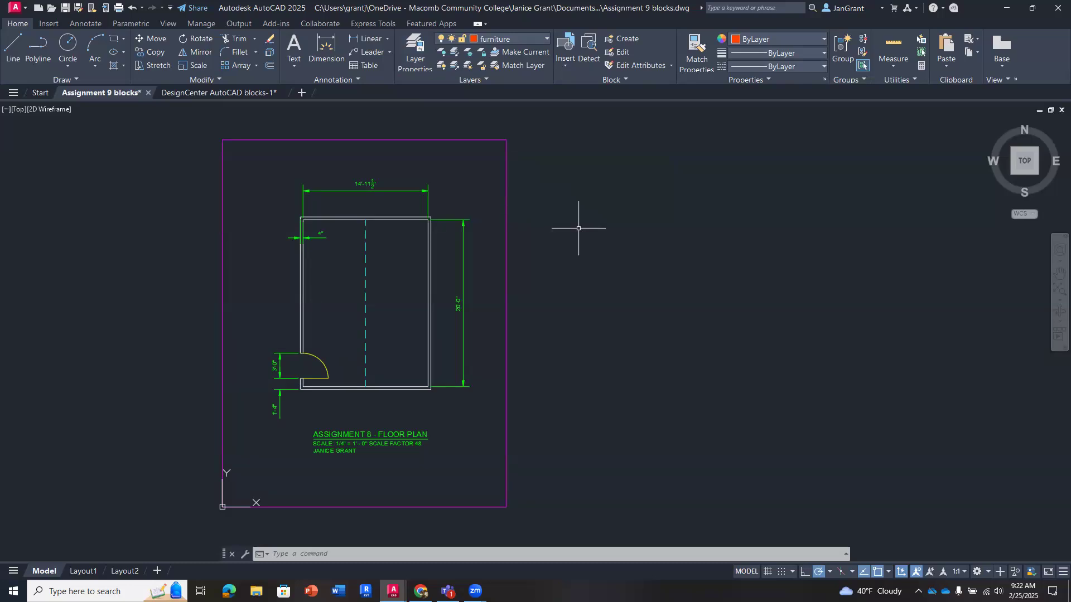
- Open DesignCenter and move its window higher over the drawing area
middle_drag(574, 227, 500, 229)
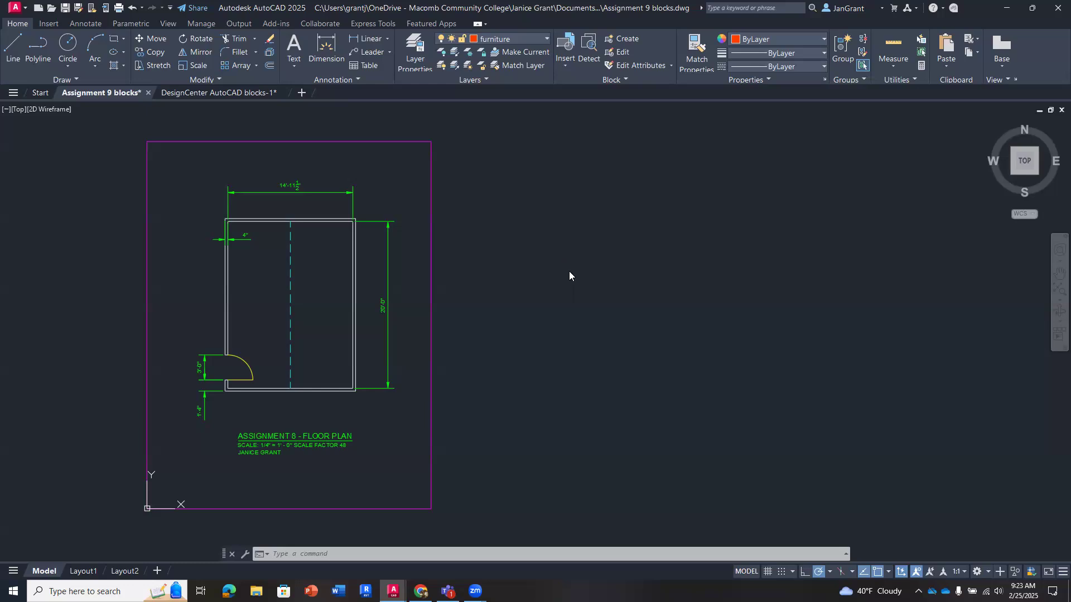
key(ctrl+2)
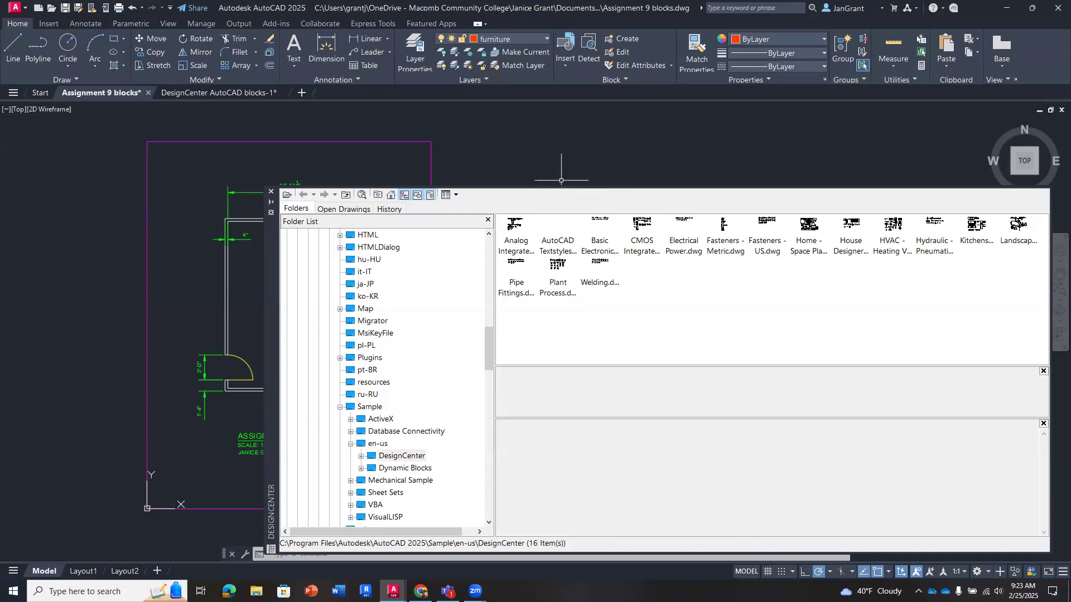
drag(267, 307, 253, 256)
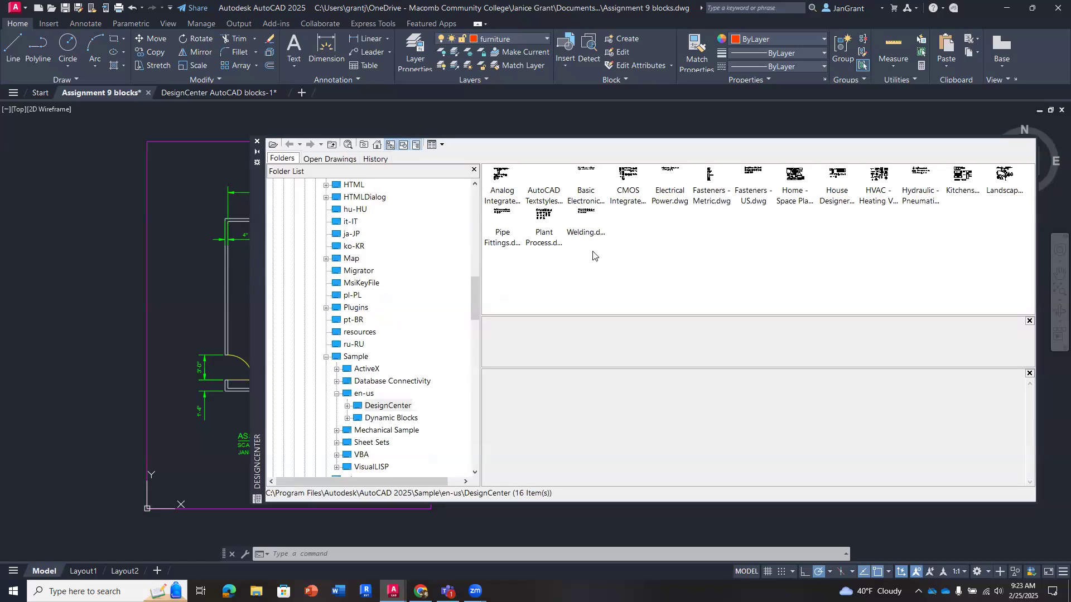
click(169, 25)
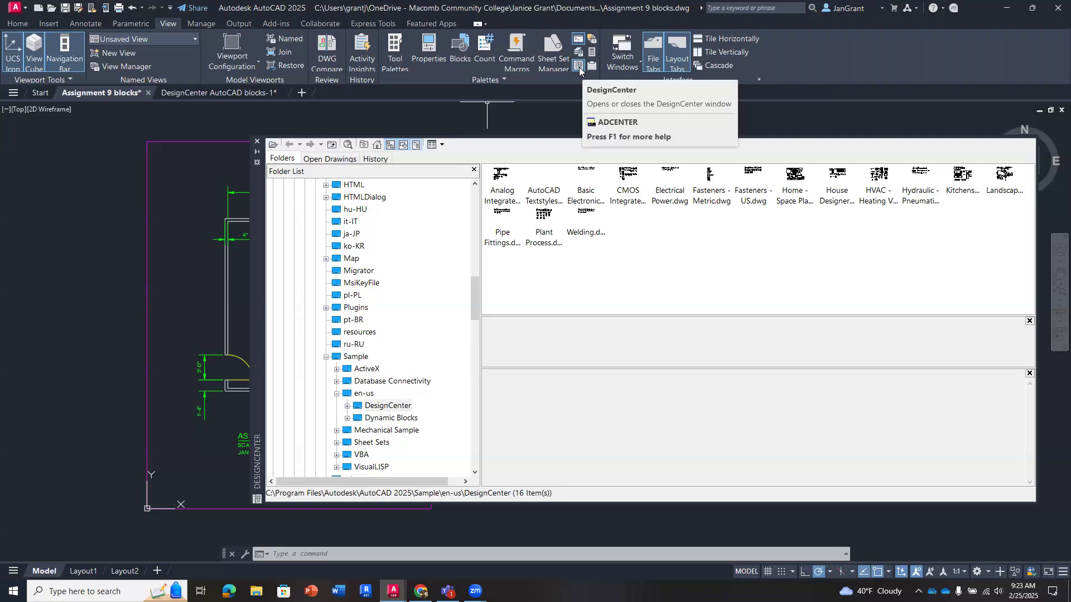
click(19, 25)
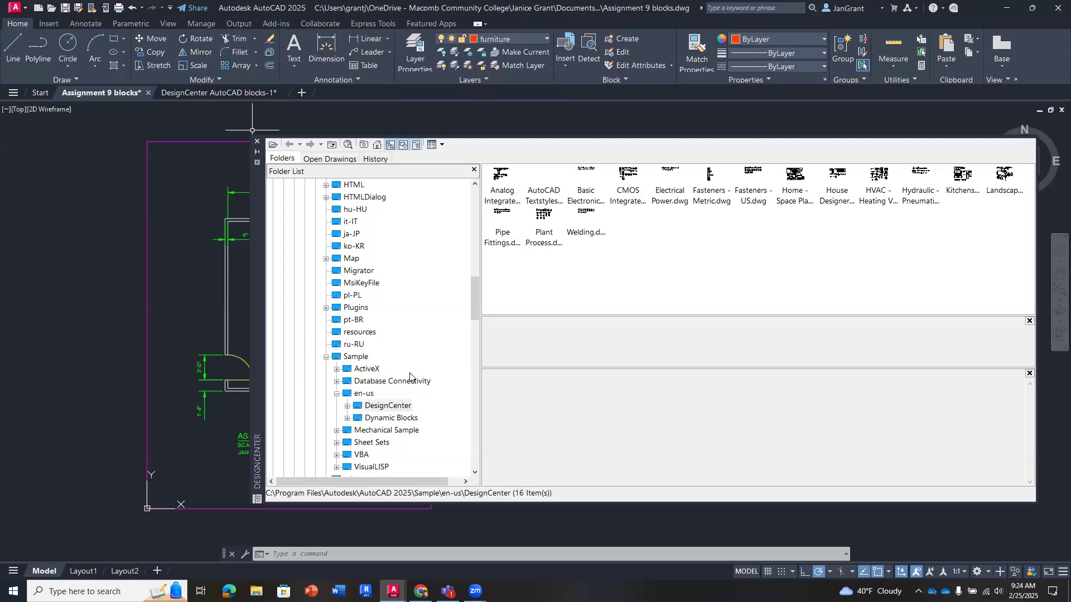
- Collapse and reopen the AutoCAD 2025 Sample folder in DesignCenter and expand its en-us subfolder
click(396, 407)
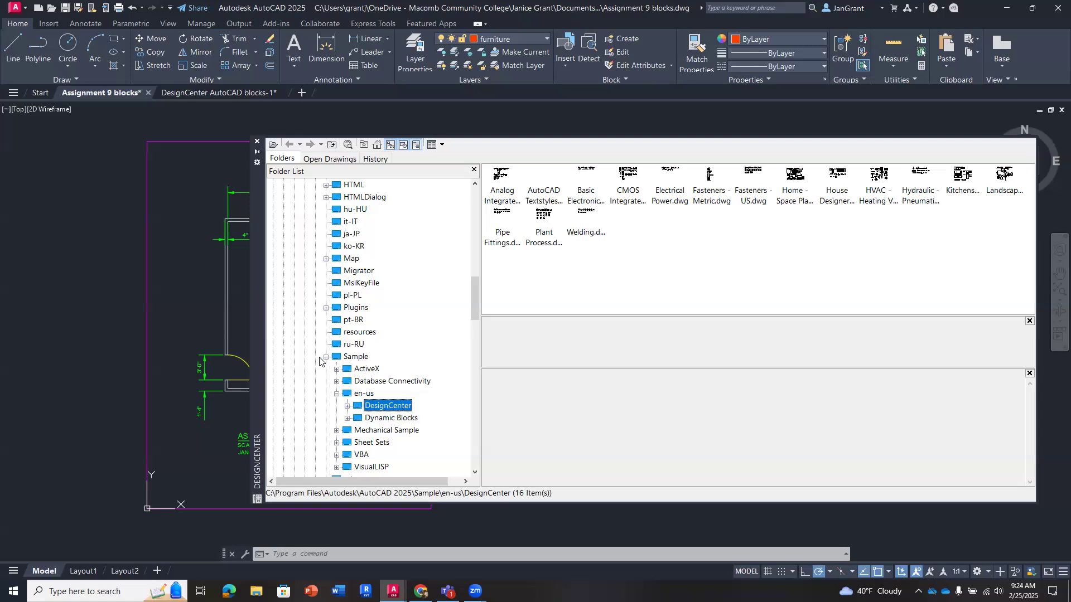
click(326, 358)
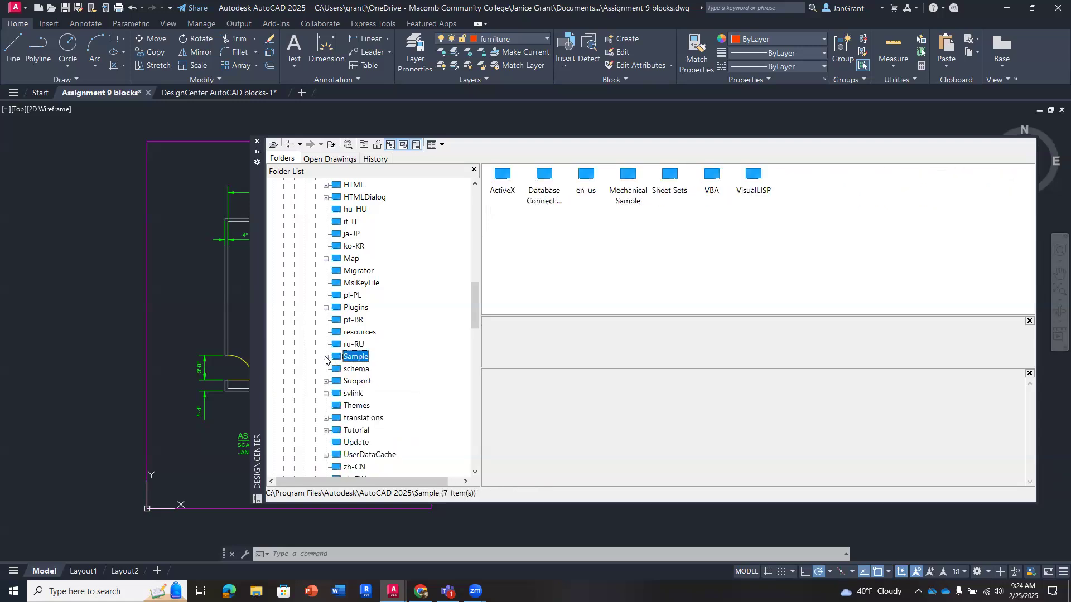
double_click(357, 358)
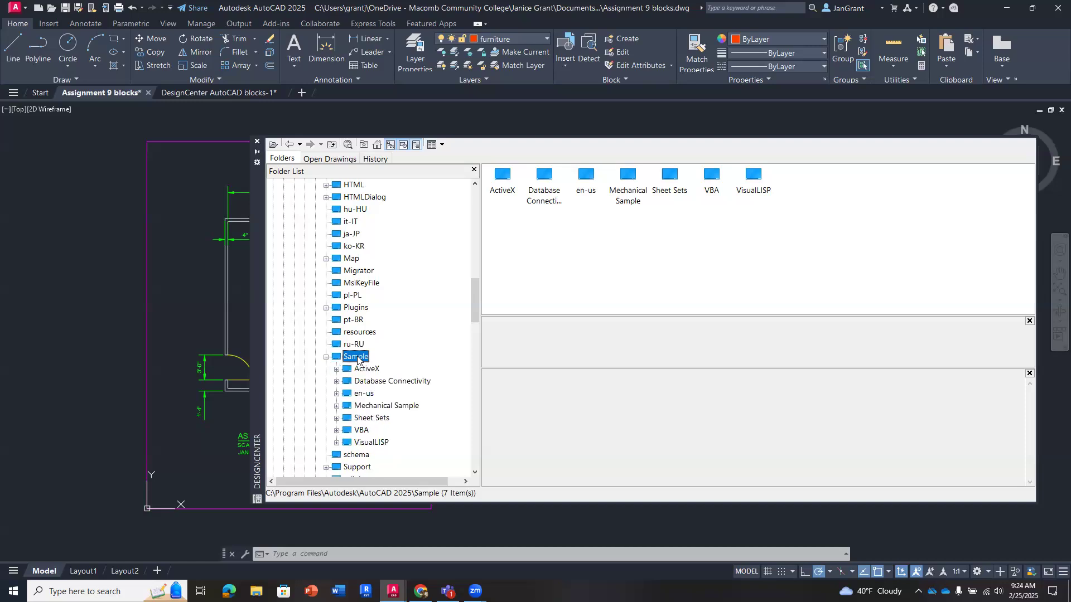
double_click(372, 396)
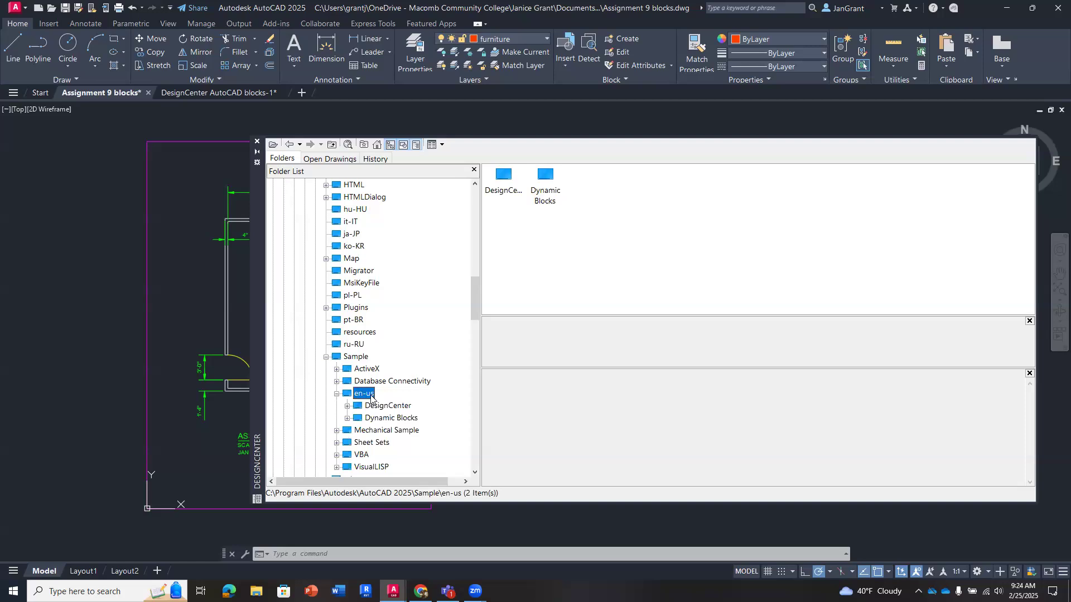
- Switch to Chrome to look over the course modules page and return to Assignment 9 blocks.dwg in AutoCAD
click(420, 591)
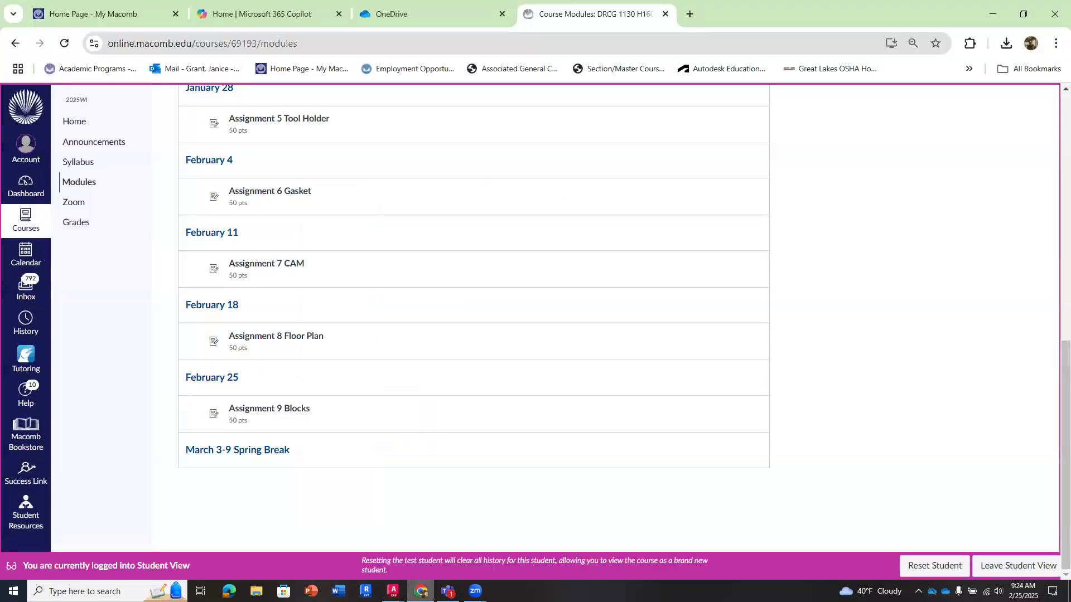
scroll(396, 437, up, 10)
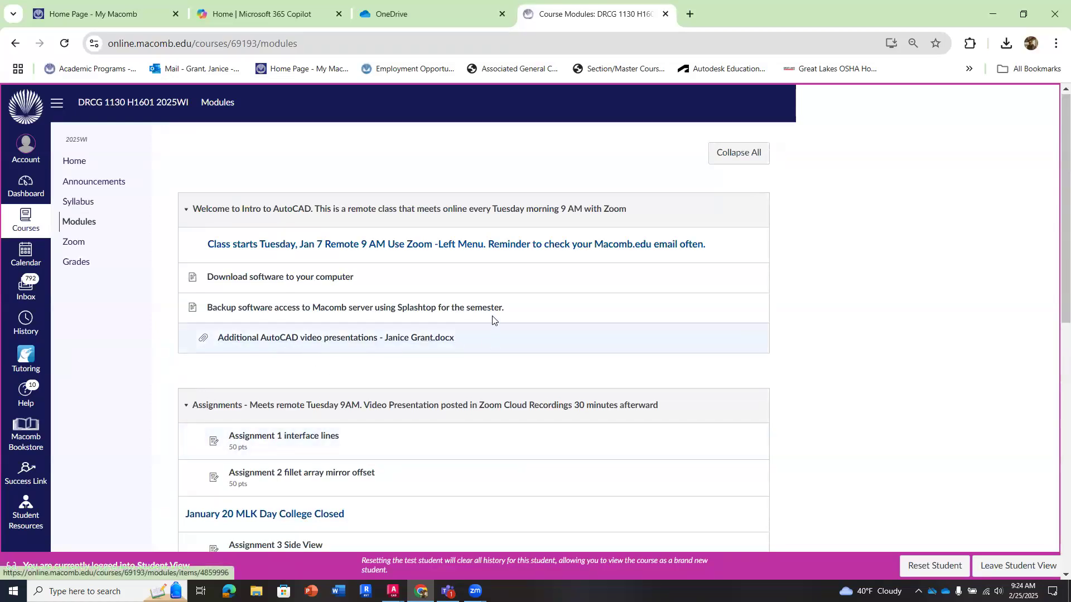
scroll(491, 335, down, 7)
scroll(491, 335, down, 3)
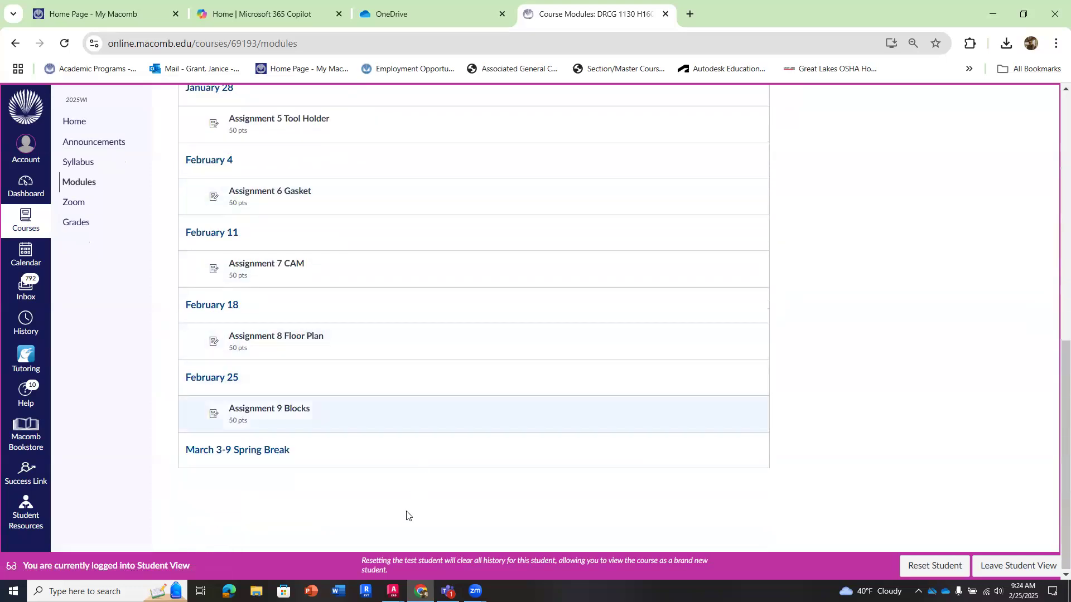
mouse_move(393, 591)
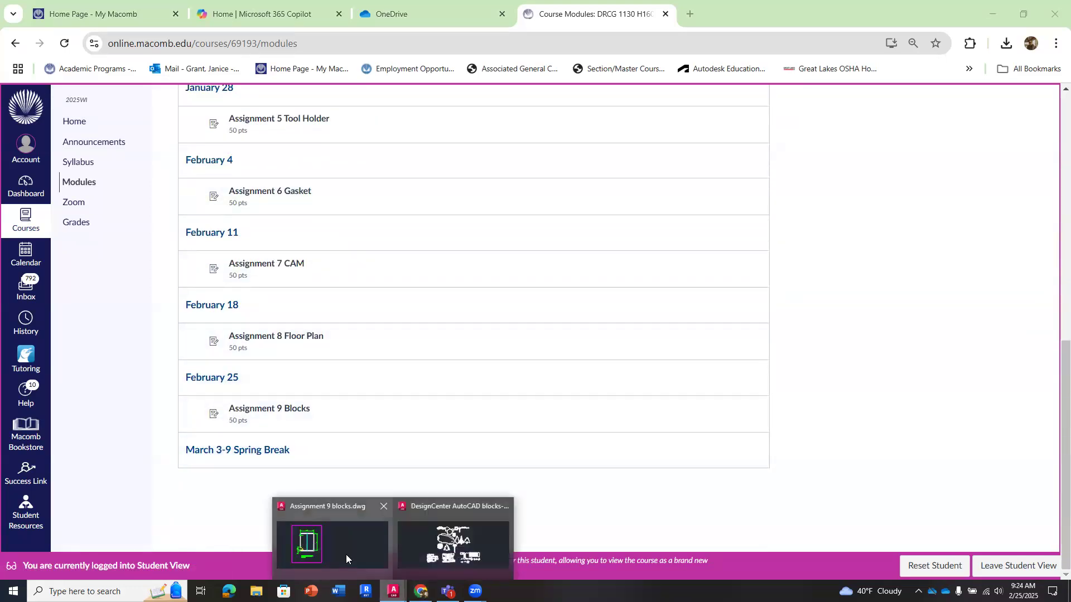
click(326, 538)
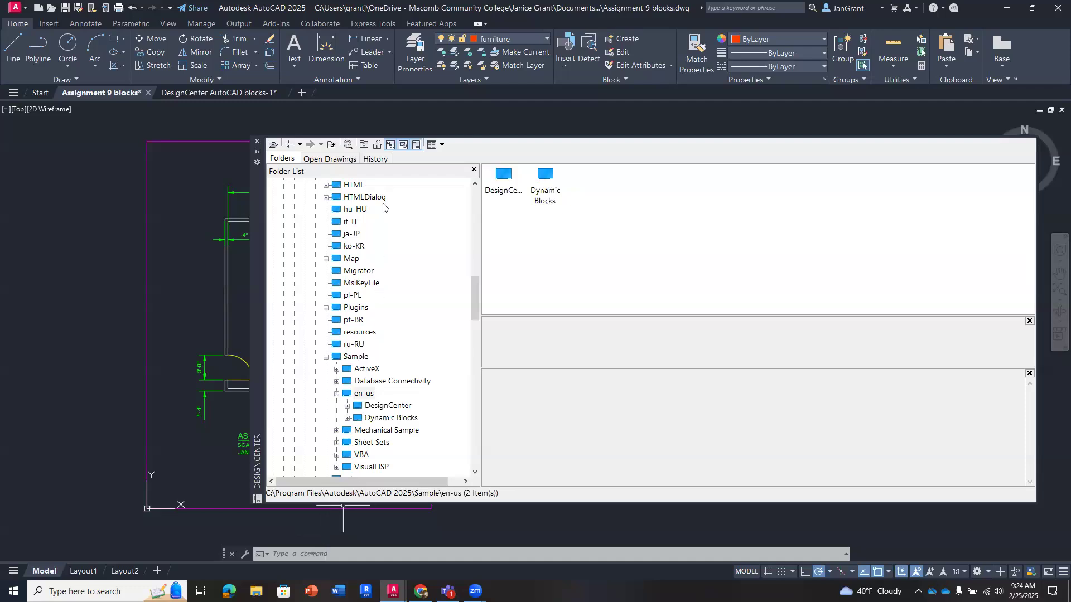
- Expand the DesignCenter folder under en-us and open the contents of Home - Space Planner.dwg
double_click(389, 407)
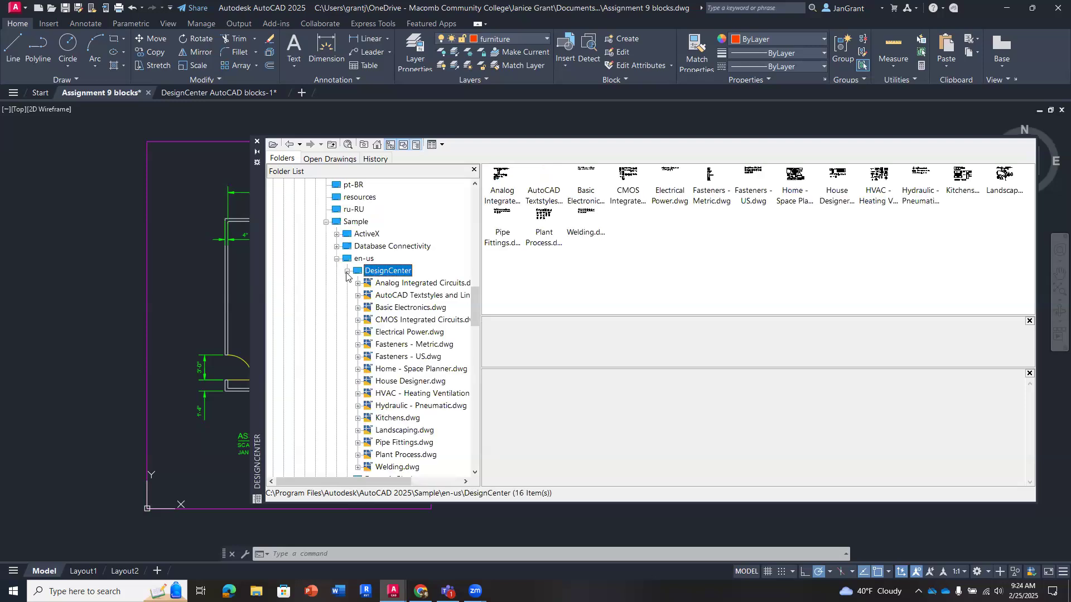
click(347, 272)
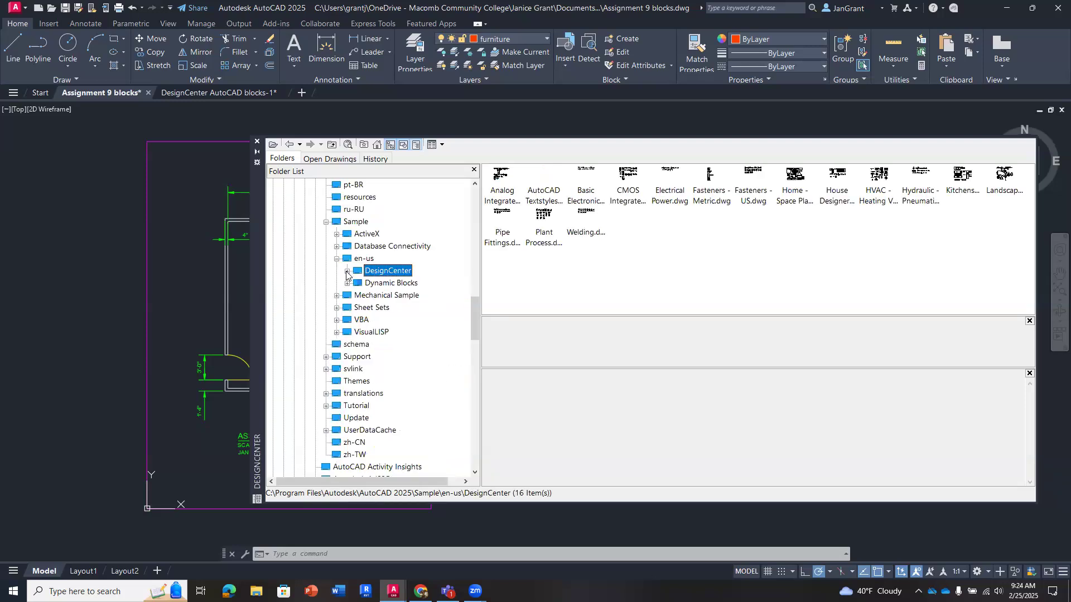
click(347, 273)
scroll(430, 338, down, 1)
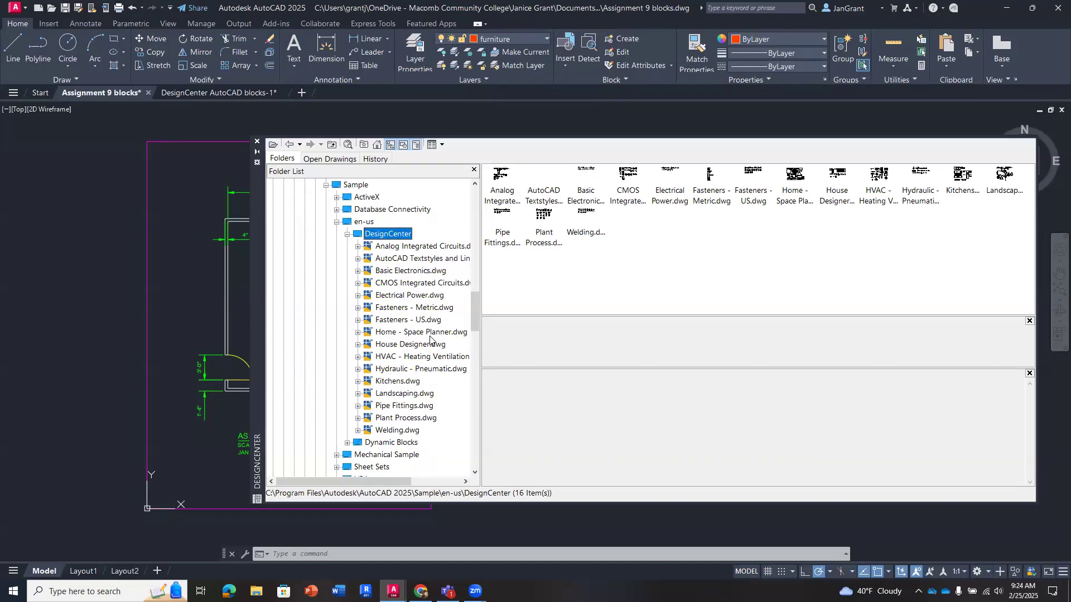
click(421, 332)
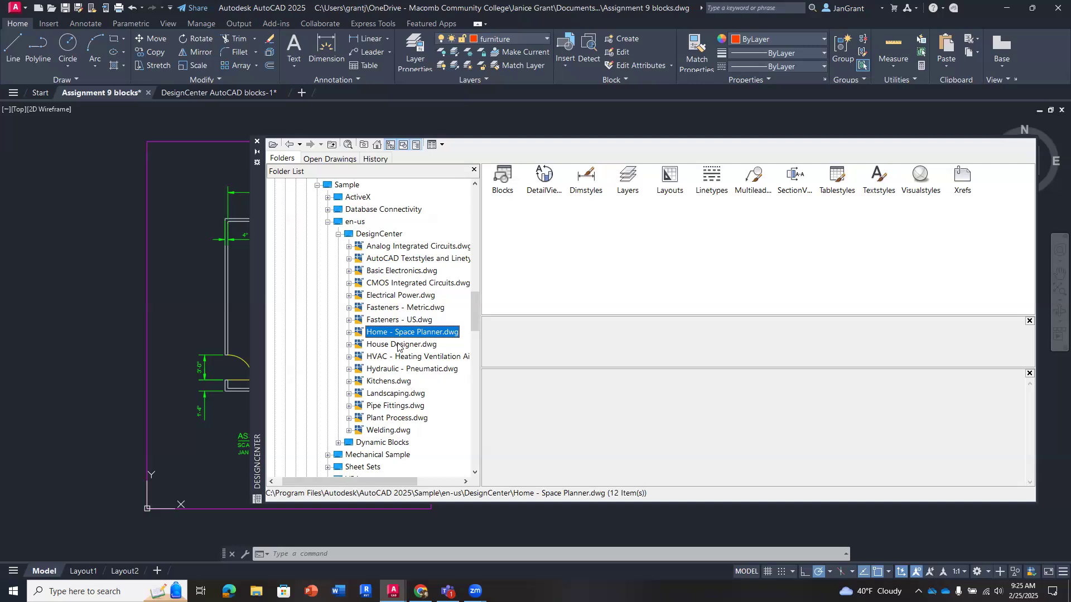
double_click(378, 333)
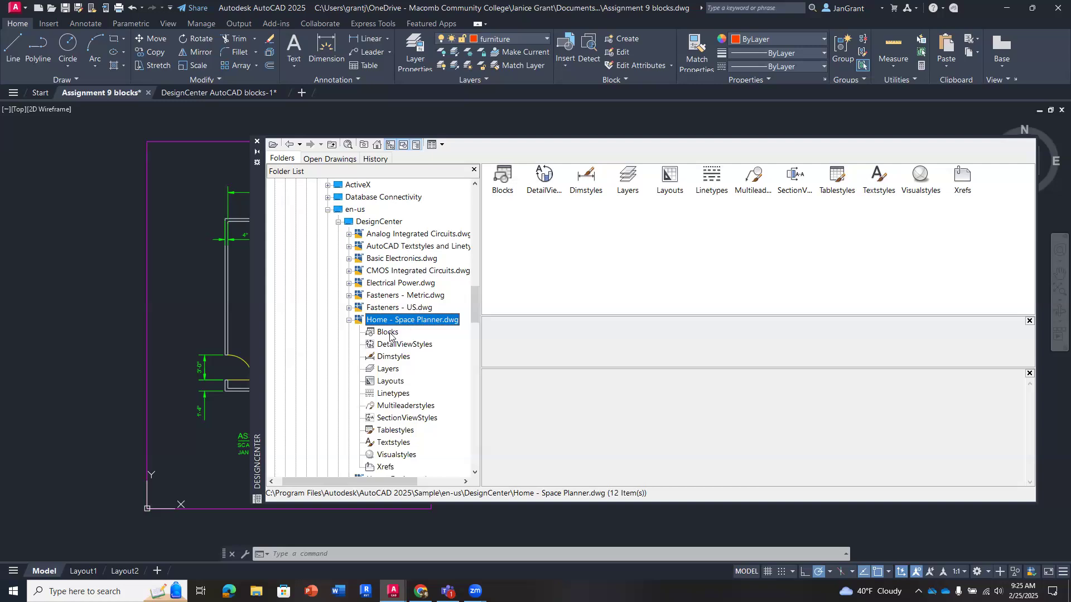
- Show the blocks in Home - Space Planner.dwg, close DesignCenter's preview and description panes, and narrow its window to uncover drawing space
click(390, 333)
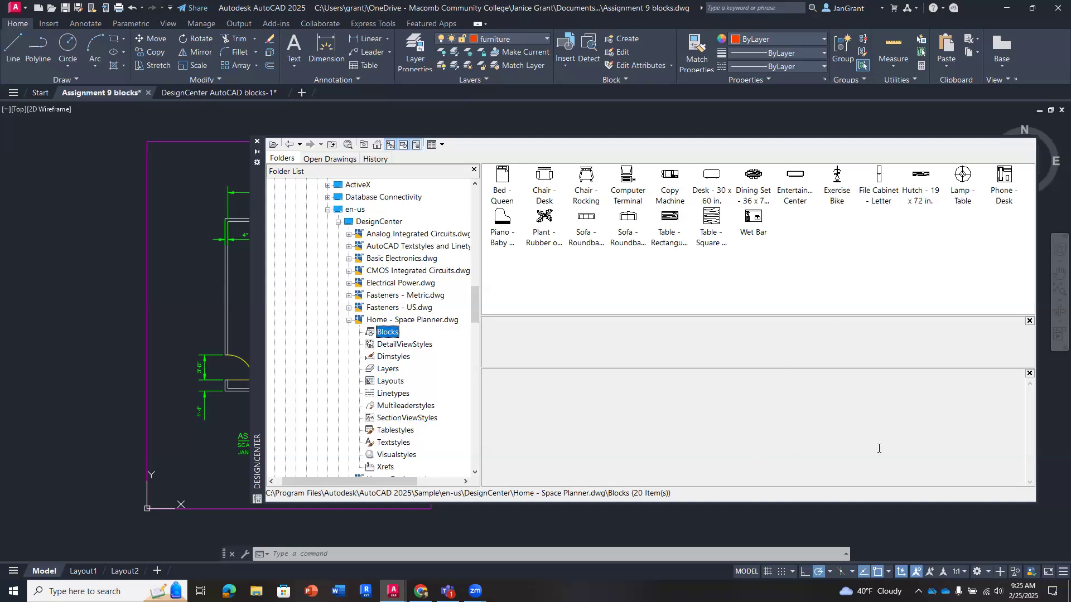
click(1028, 322)
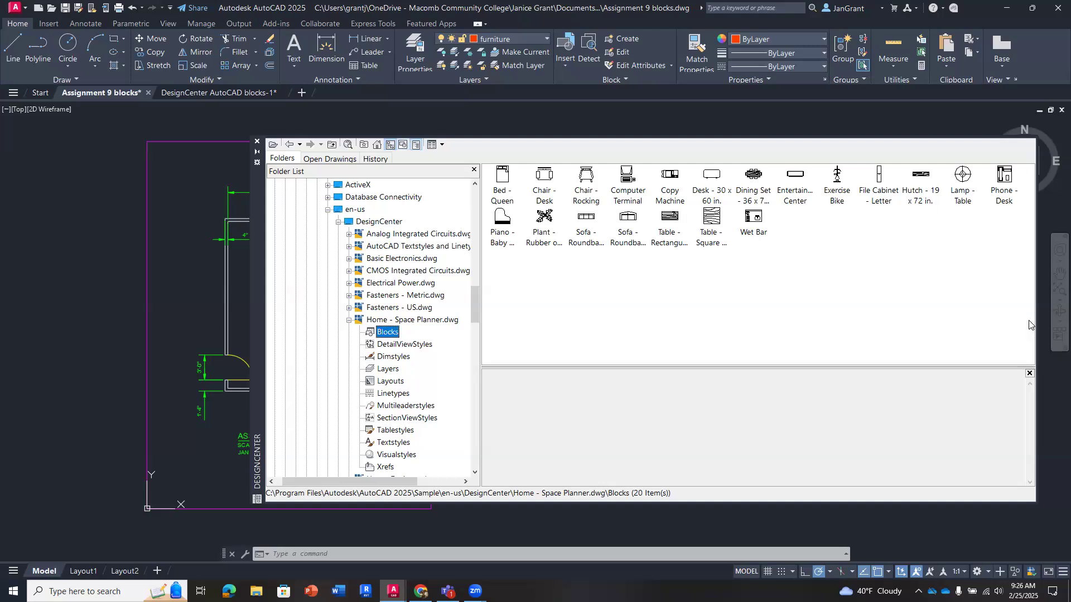
click(1029, 373)
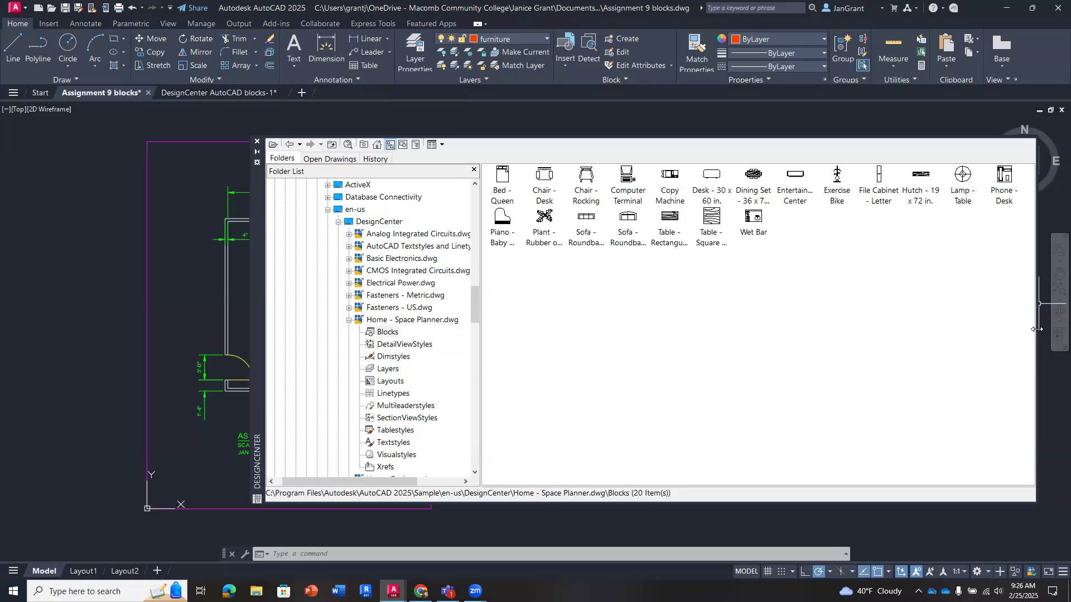
drag(1036, 330, 697, 346)
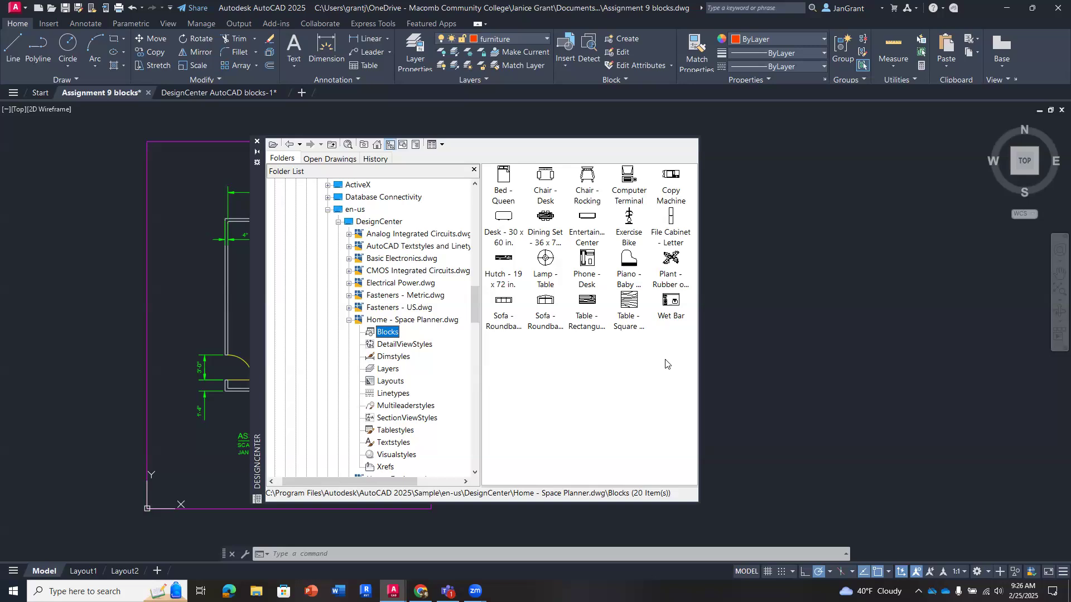
- Place the Plant - Rubber or Philodendron block in empty space beside the floor plan and the Dining Set - 36 x 72 block below it
click(504, 181)
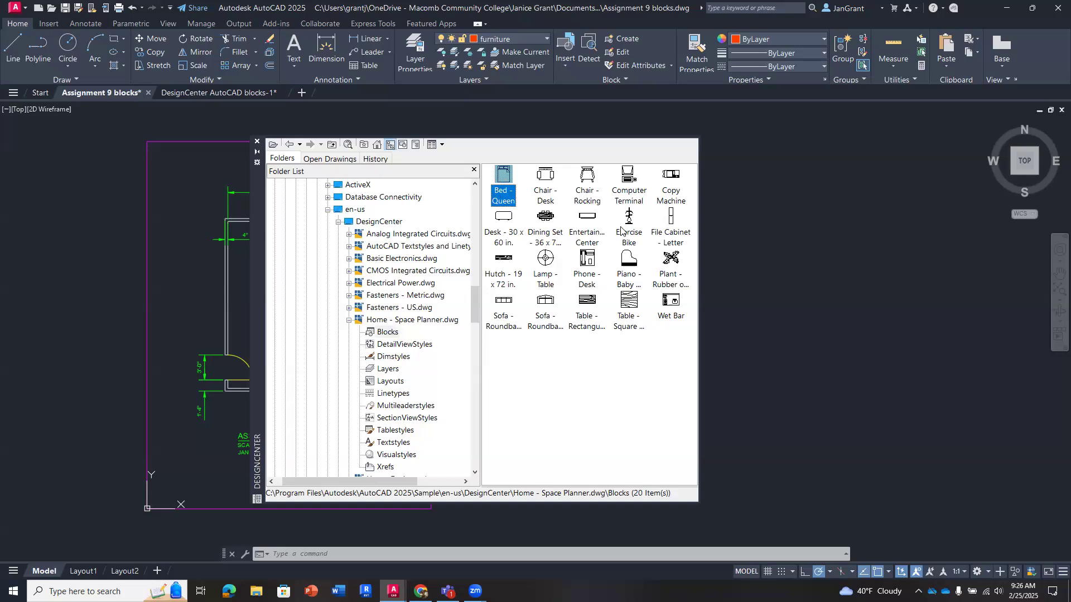
click(670, 263)
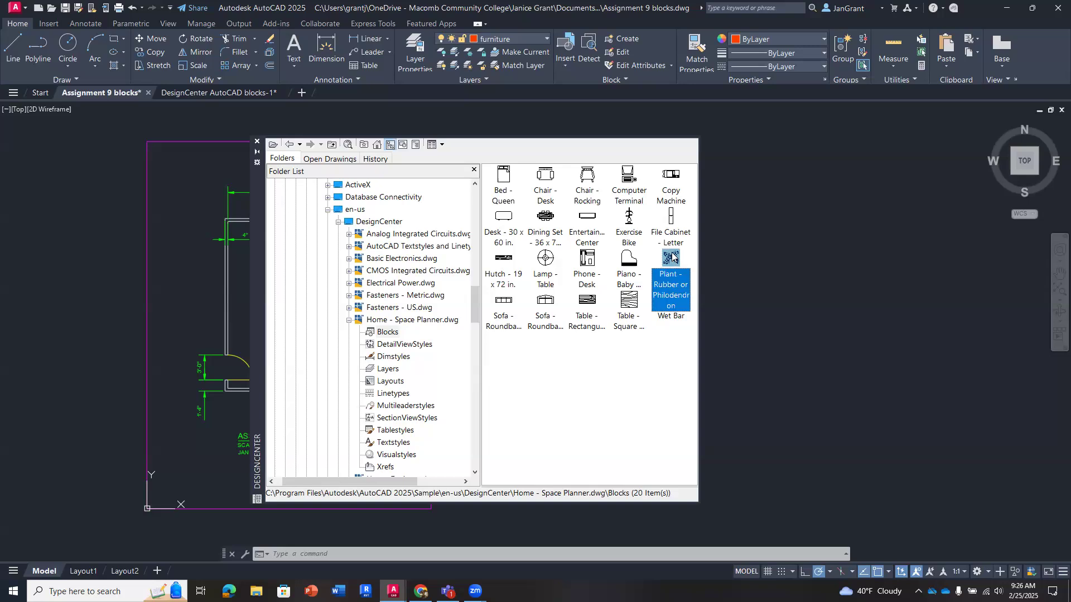
mouse_move(673, 256)
mouse_down()
mouse_move(720, 261)
mouse_move(747, 224)
mouse_move(736, 221)
mouse_up()
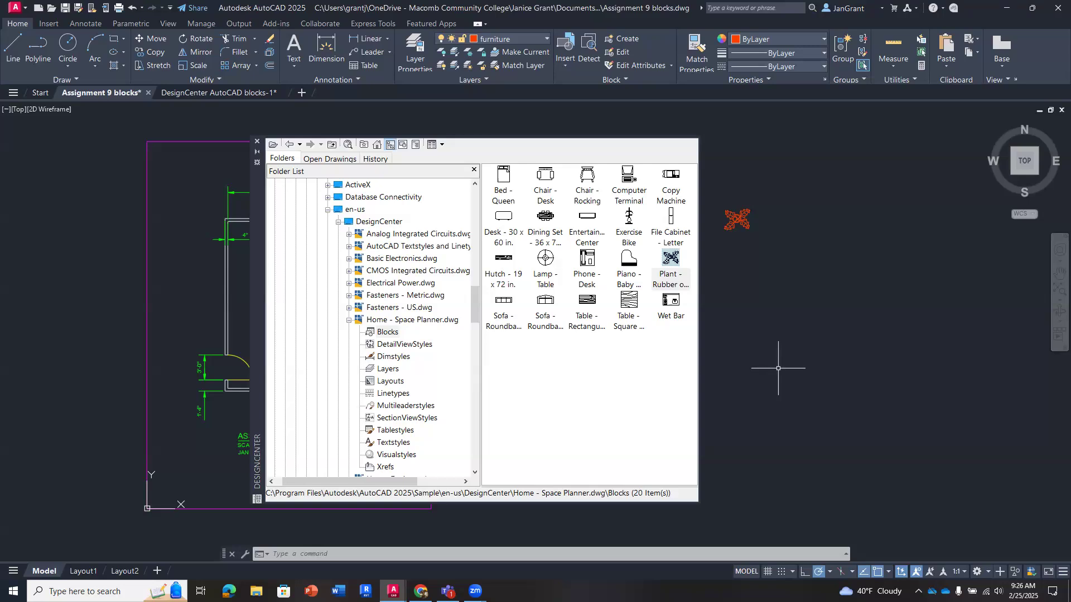
click(544, 218)
mouse_move(544, 219)
mouse_down()
mouse_move(687, 275)
mouse_move(748, 265)
mouse_up()
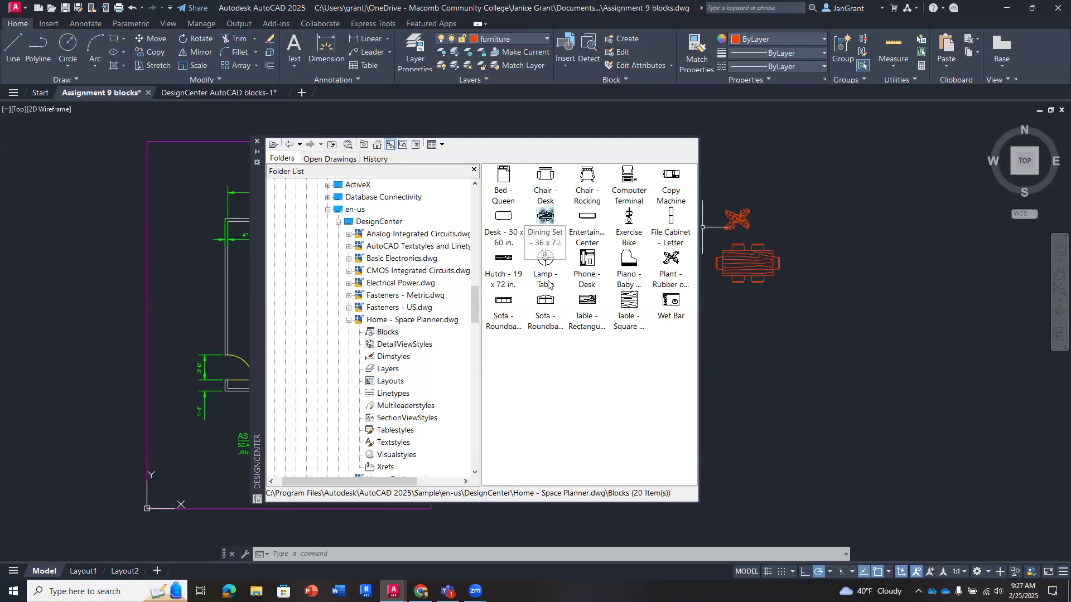
- Bring the Sofa - Roundback Loveseat 5 ft. block into the drawing below the dining set, pasting it as a block
click(544, 305)
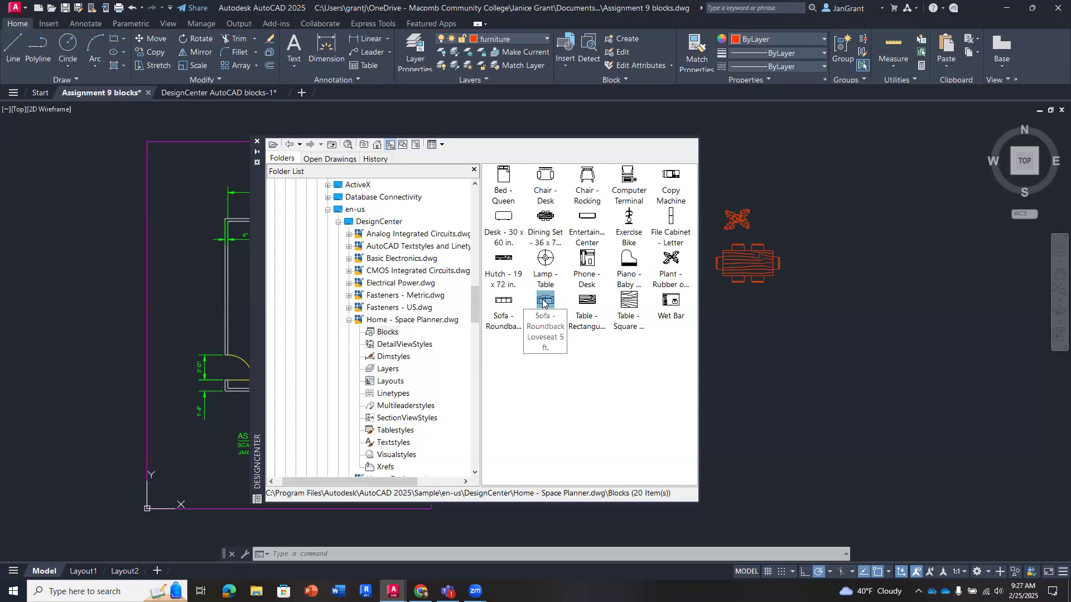
mouse_move(544, 302)
mouse_down()
mouse_move(694, 301)
mouse_move(549, 300)
mouse_up()
mouse_move(553, 302)
right_down()
mouse_move(735, 301)
mouse_move(748, 311)
right_up()
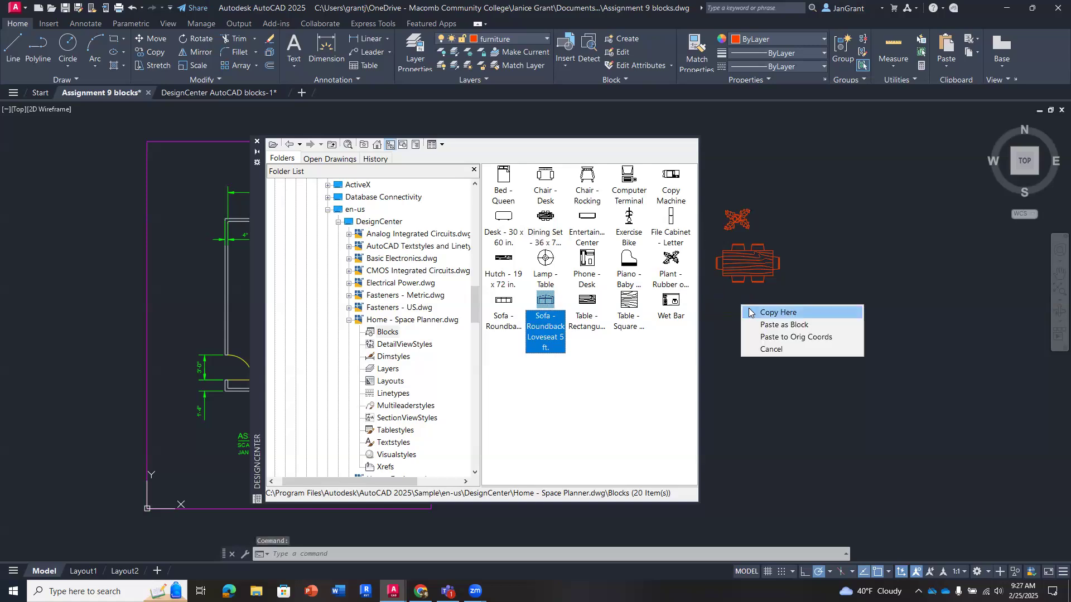
click(817, 324)
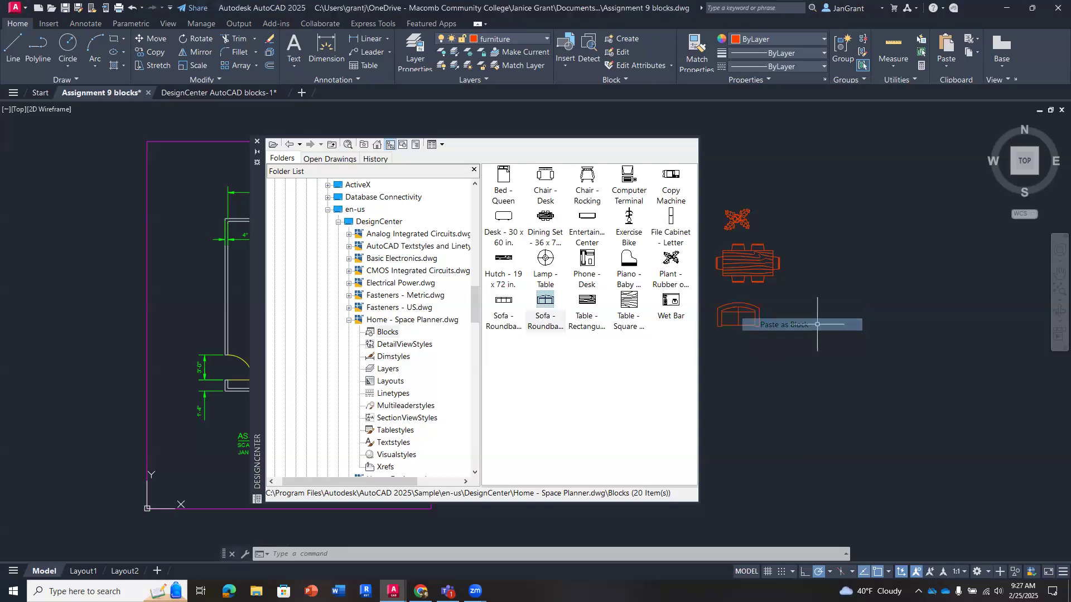
click(539, 299)
right_click(540, 299)
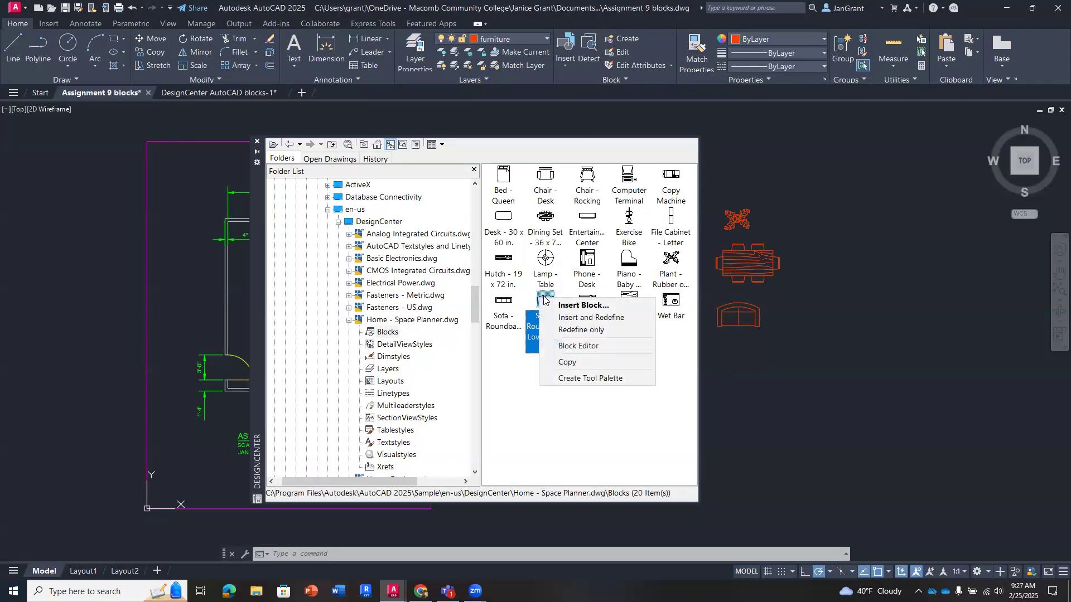
click(543, 296)
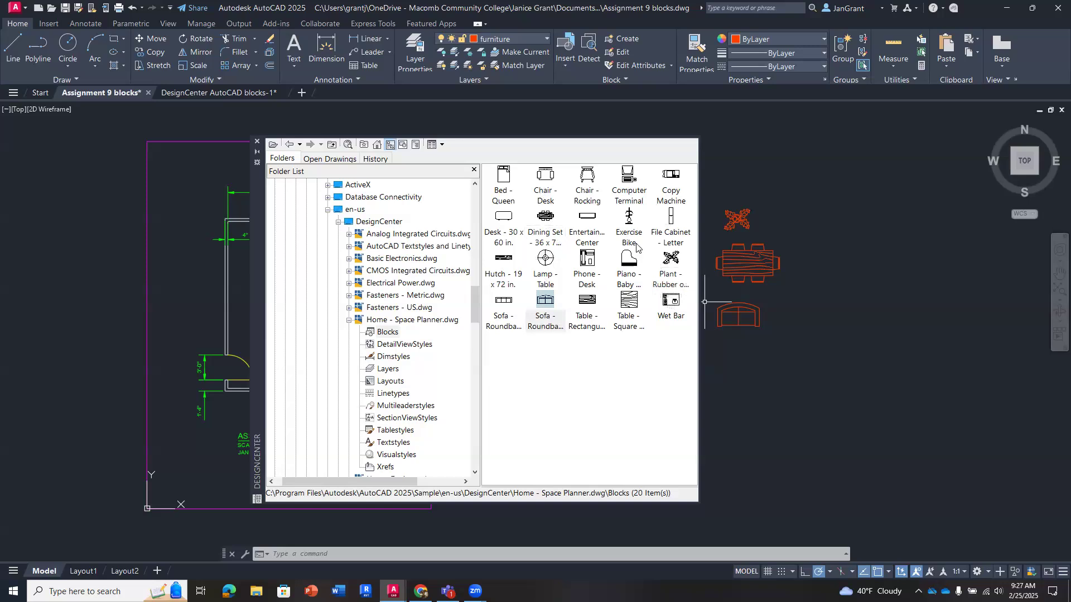
- Insert the Bed - Queen block at scale 1 and rotation 0, picking an on-screen insertion point above the dining set
click(501, 186)
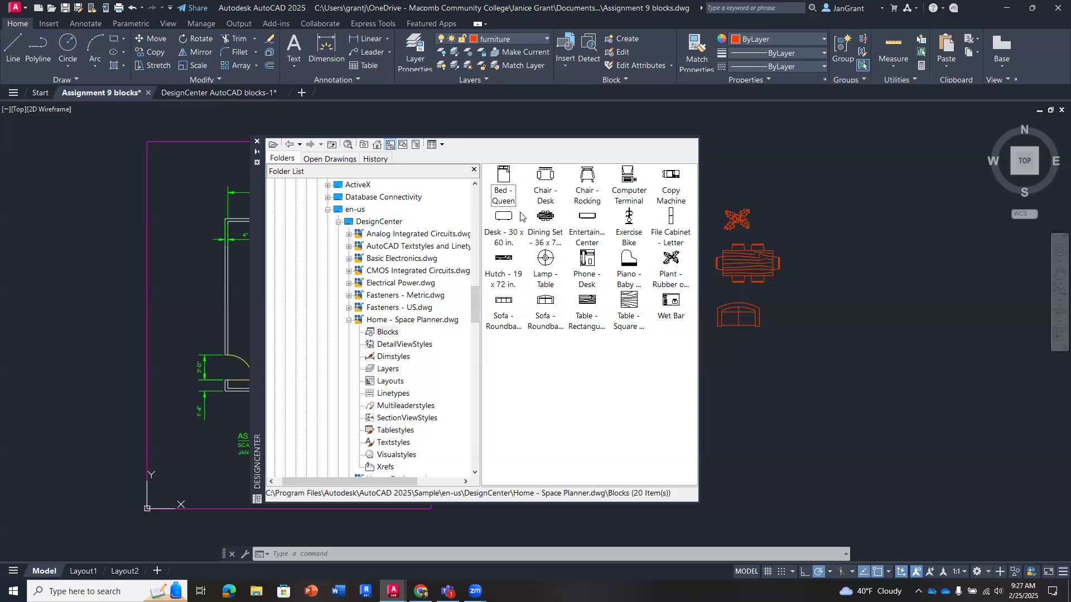
right_click(503, 177)
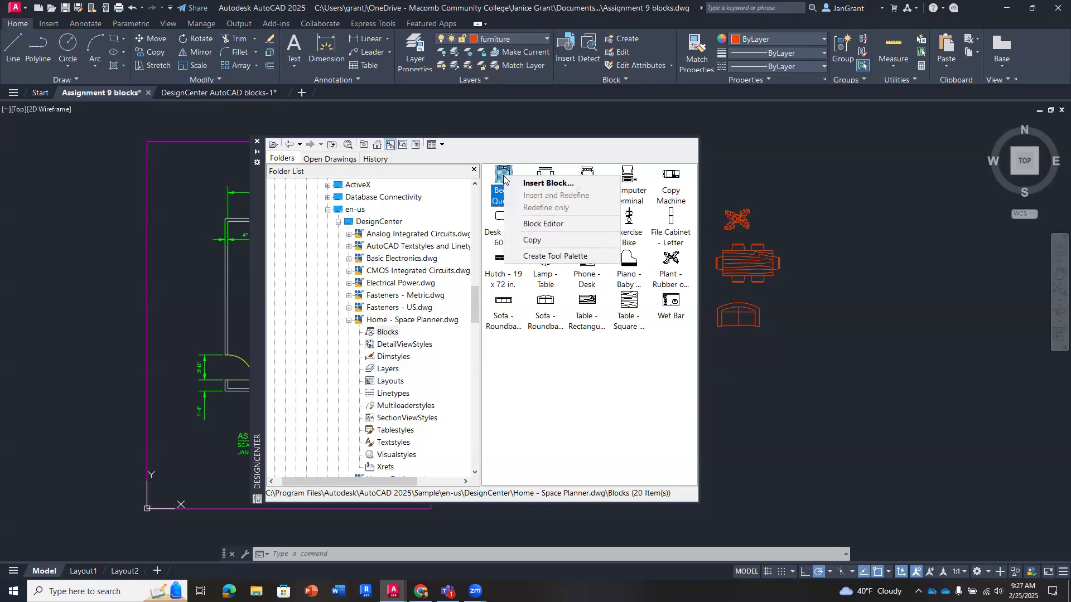
click(553, 186)
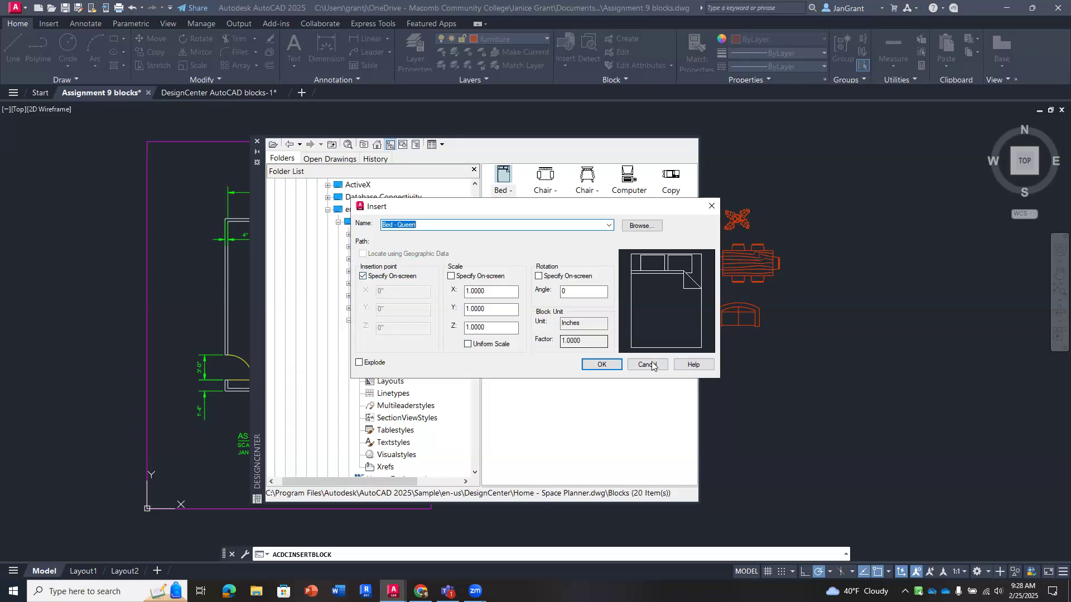
click(601, 364)
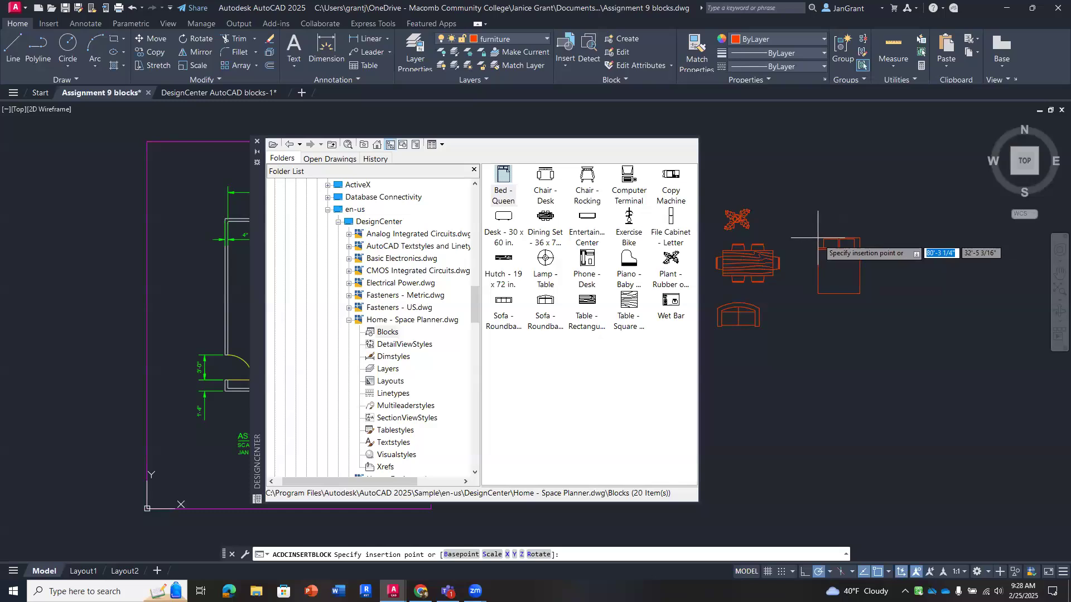
click(767, 167)
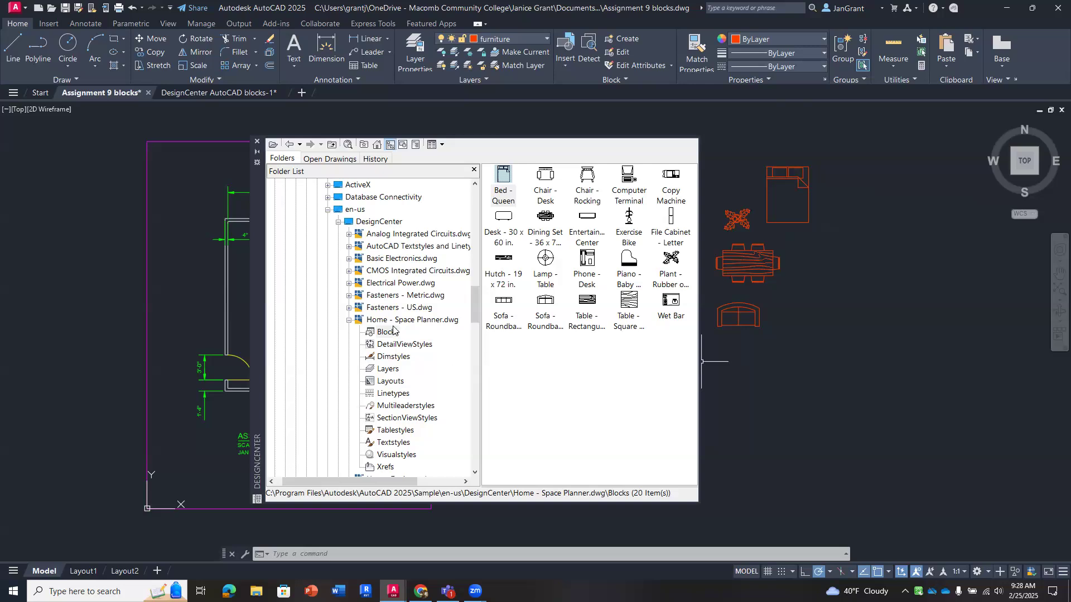
- Expand House Designer.dwg in the DesignCenter folder and show its blocks
scroll(398, 331, down, 3)
scroll(398, 332, down, 1)
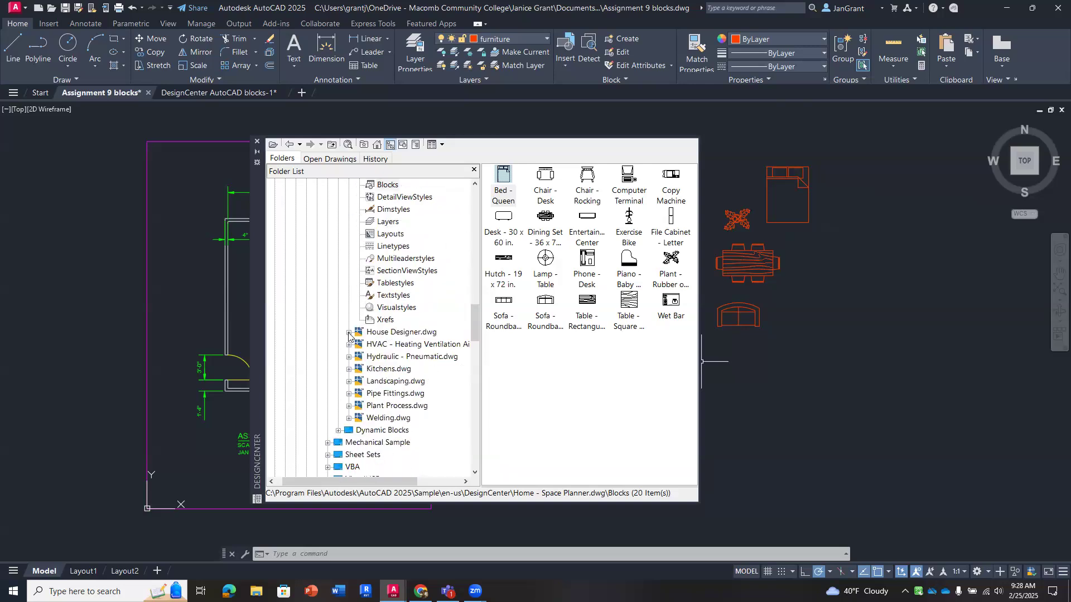
click(349, 332)
click(390, 334)
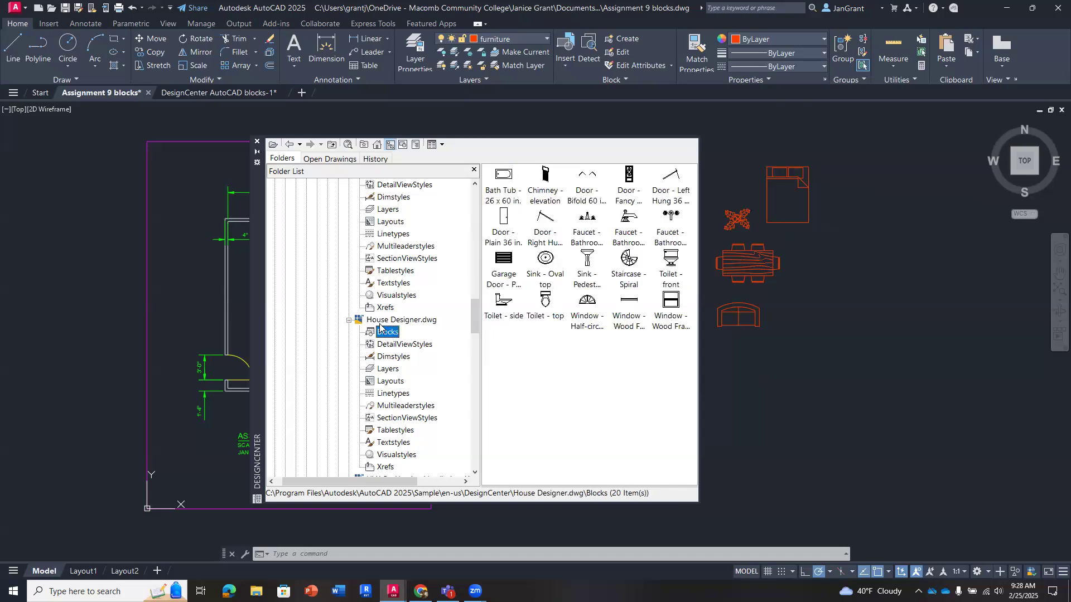
- Place the Toilet - top and Sink - Oval top blocks beside the dining set and the Bath Tub - 26 x 60 in. block beside the loveseat
scroll(415, 333, down, 1)
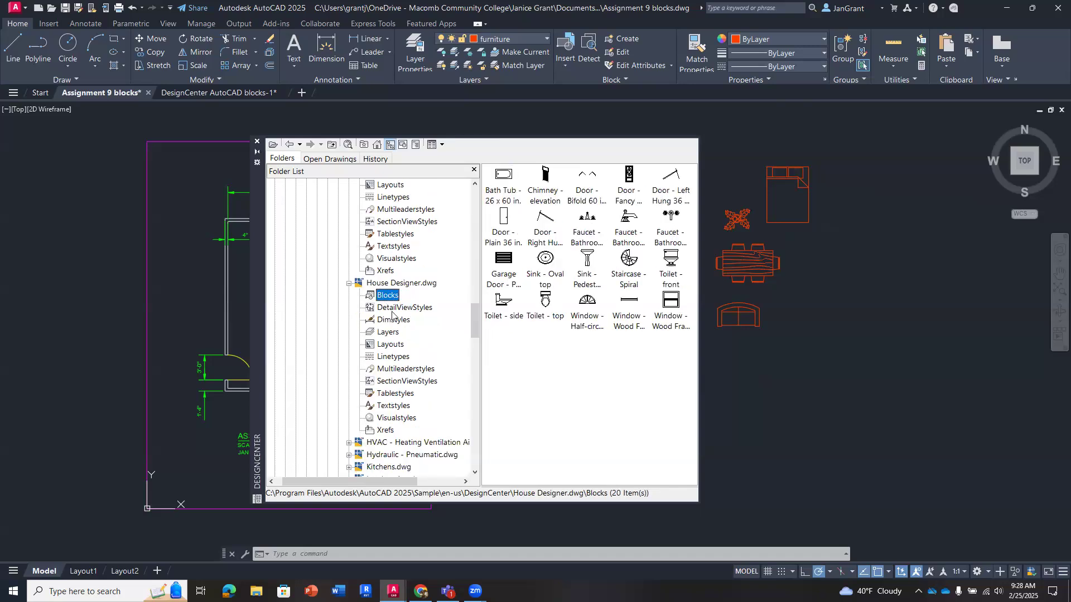
mouse_move(545, 301)
mouse_down()
mouse_move(747, 334)
mouse_move(757, 346)
mouse_move(791, 246)
mouse_move(805, 246)
mouse_up()
drag(555, 257, 803, 281)
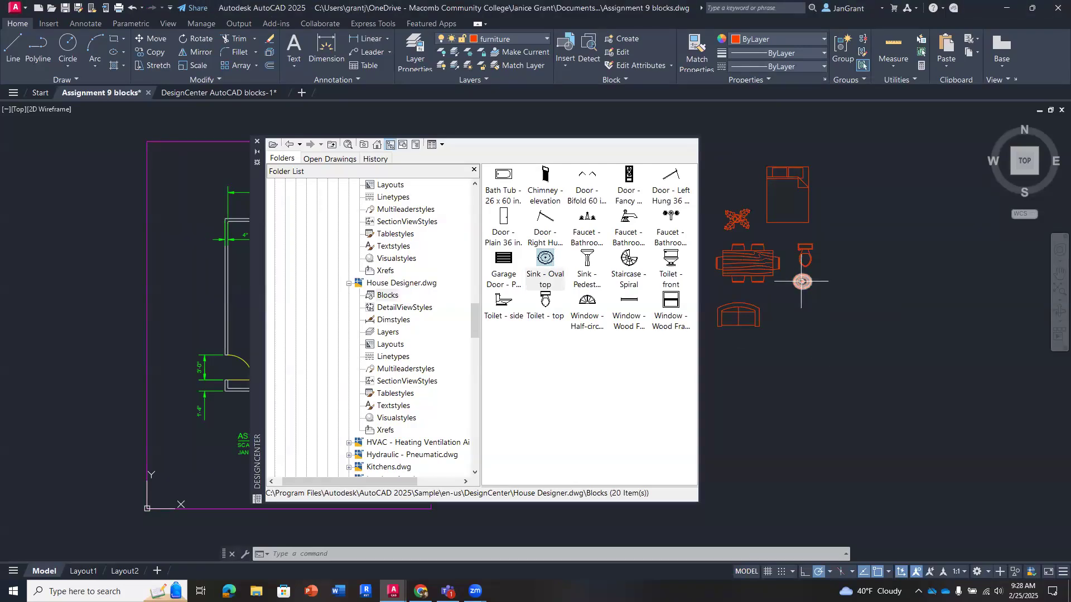
click(504, 176)
drag(506, 177, 772, 303)
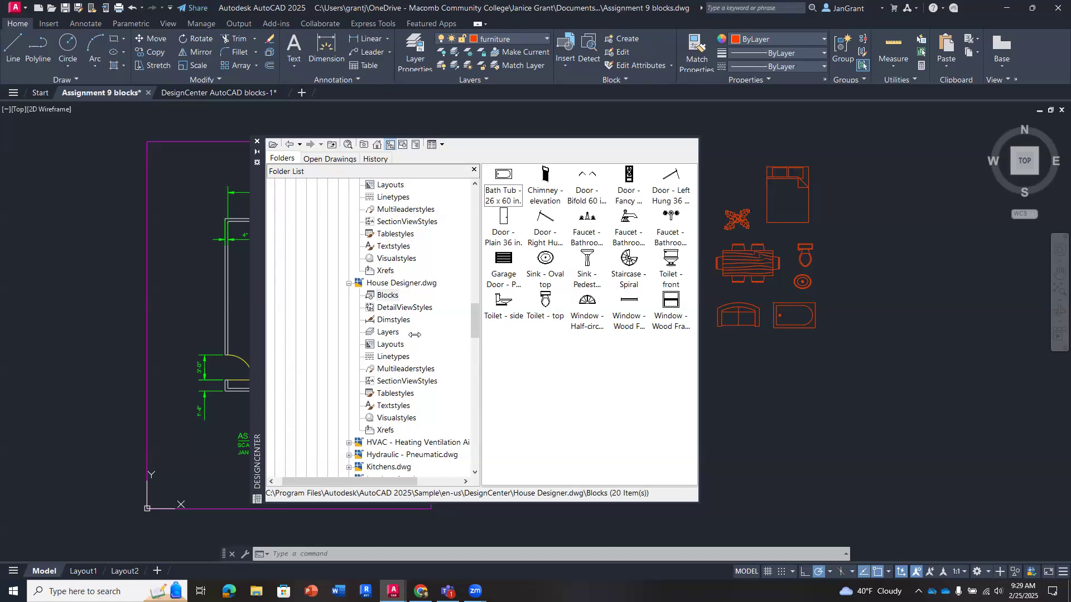
- Show the blocks in Landscaping.dwg and place the Swimming Pool block below the loveseat and bath tub
scroll(415, 333, down, 3)
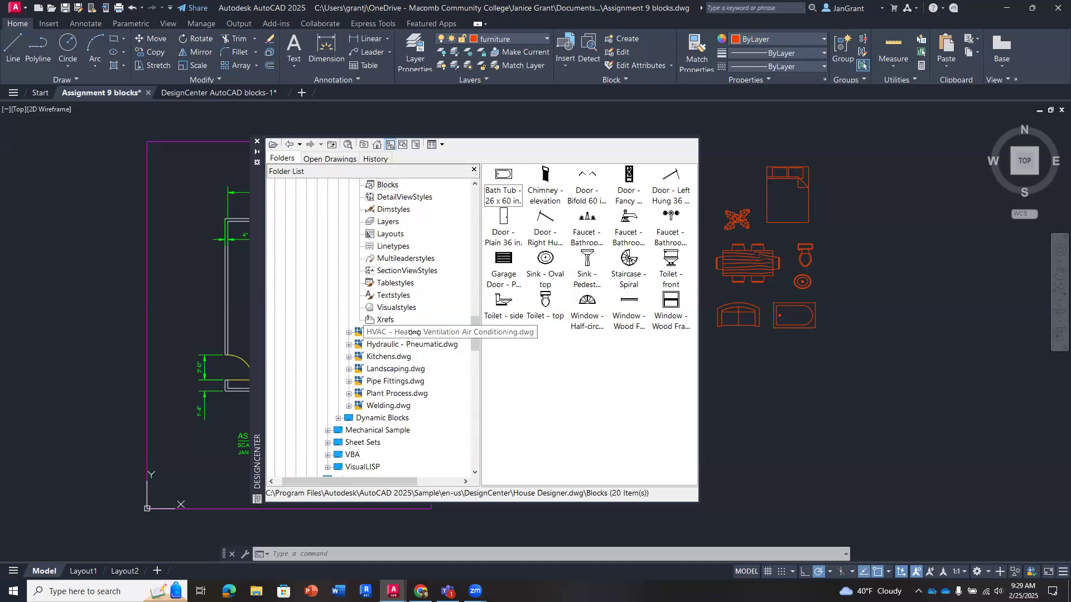
click(349, 368)
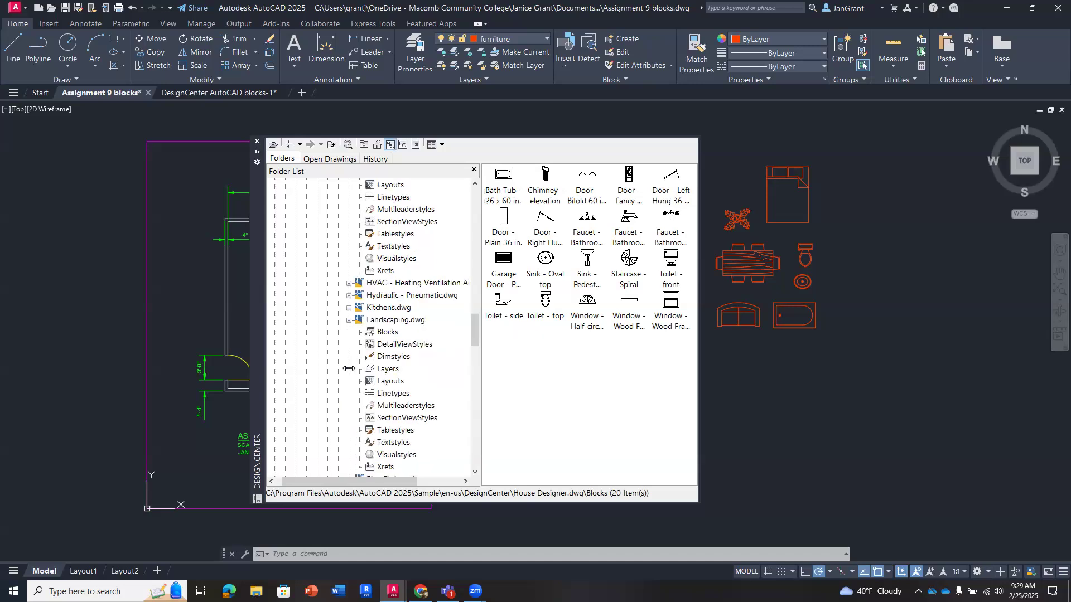
click(392, 329)
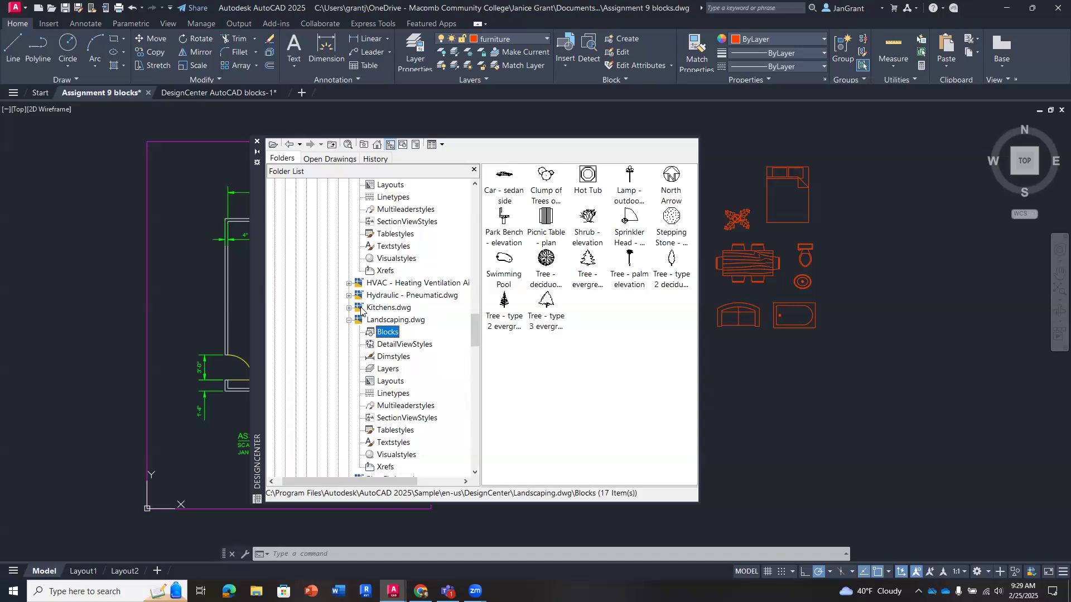
click(504, 259)
mouse_move(730, 349)
mouse_down()
mouse_move(822, 426)
mouse_move(782, 500)
mouse_move(779, 490)
mouse_up()
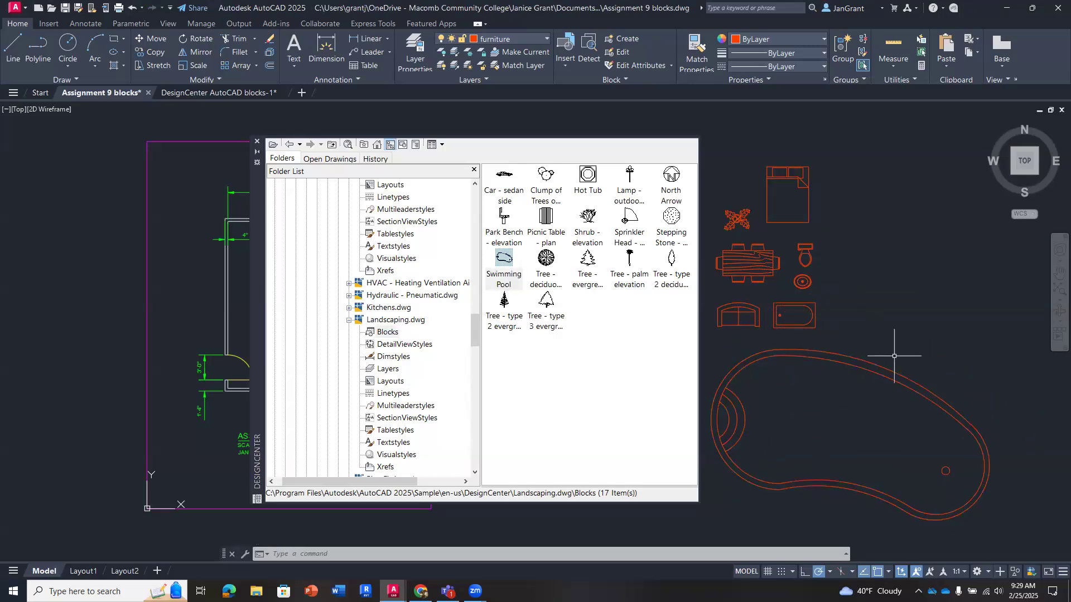
- Show the blocks in Kitchens.dwg and place the 36 in double sink top view and the 30 in range-oven top view beside the bed
click(348, 308)
click(394, 319)
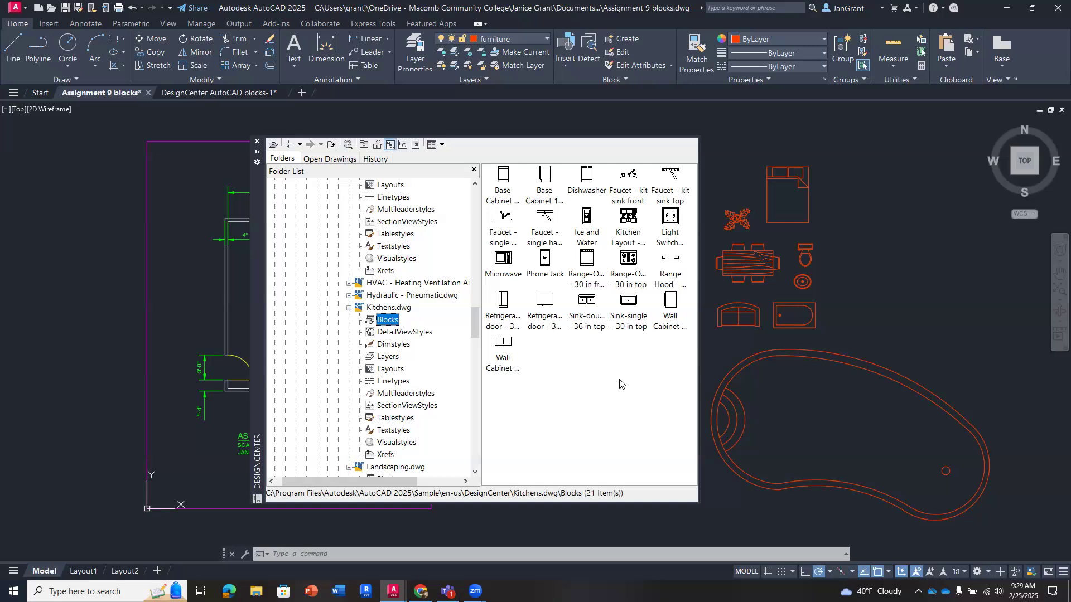
click(586, 303)
mouse_move(584, 303)
mouse_down()
mouse_move(740, 316)
mouse_move(829, 233)
mouse_move(832, 202)
mouse_up()
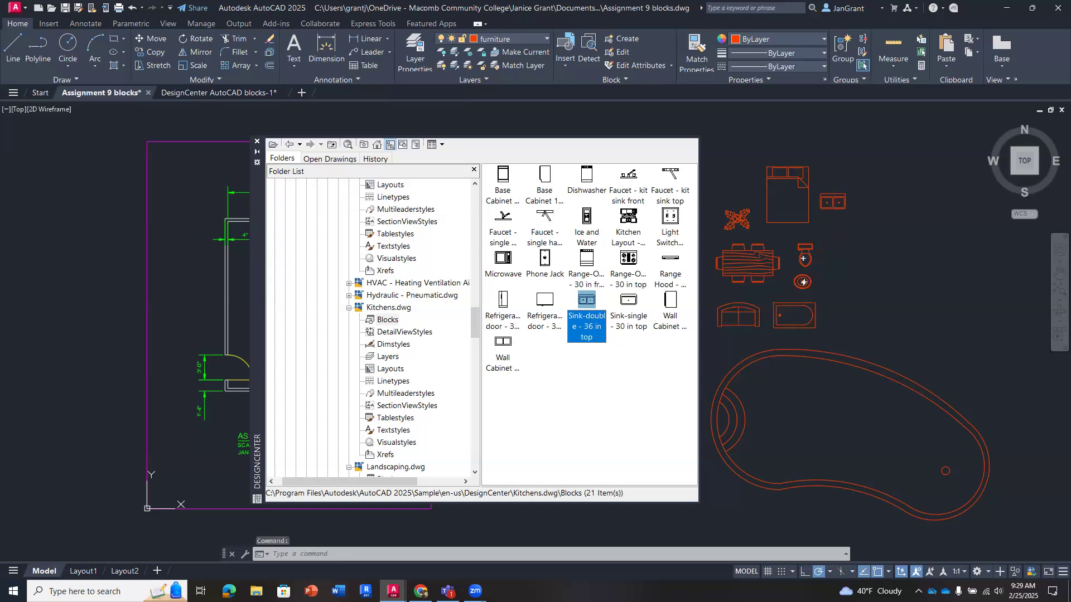
mouse_move(628, 258)
mouse_down()
mouse_move(787, 252)
mouse_move(835, 232)
mouse_up()
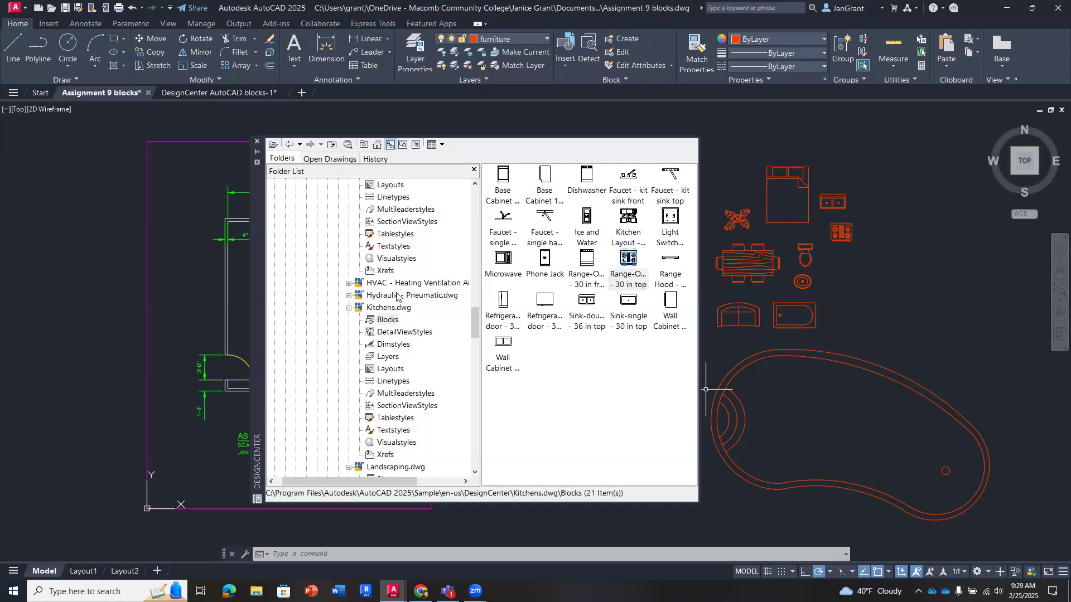
- Expand Fasteners - US.dwg in the folder tree and look over its blocks
scroll(398, 301, up, 4)
scroll(398, 301, up, 5)
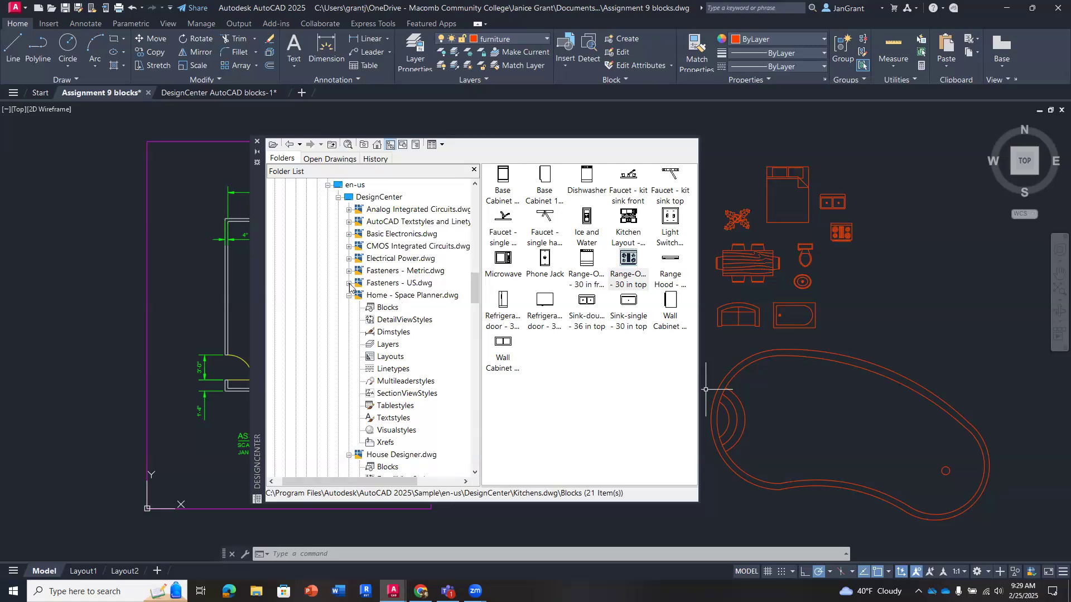
click(349, 283)
click(391, 297)
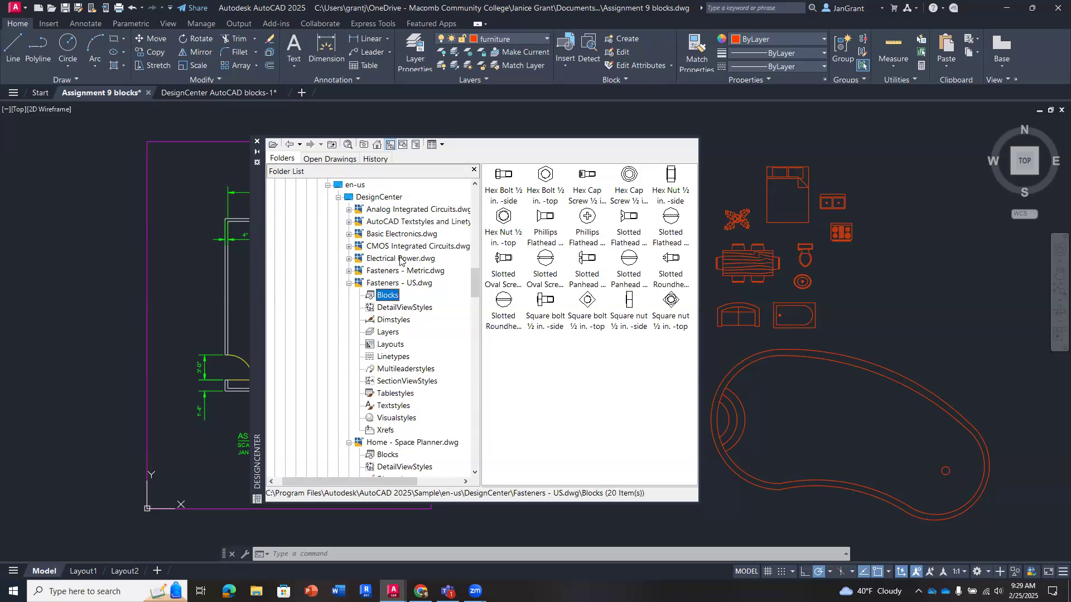
- Expand HVAC - Heating Ventilation Air Conditioning.dwg in the folder tree and examine its blocks
scroll(413, 273, down, 4)
scroll(409, 296, down, 5)
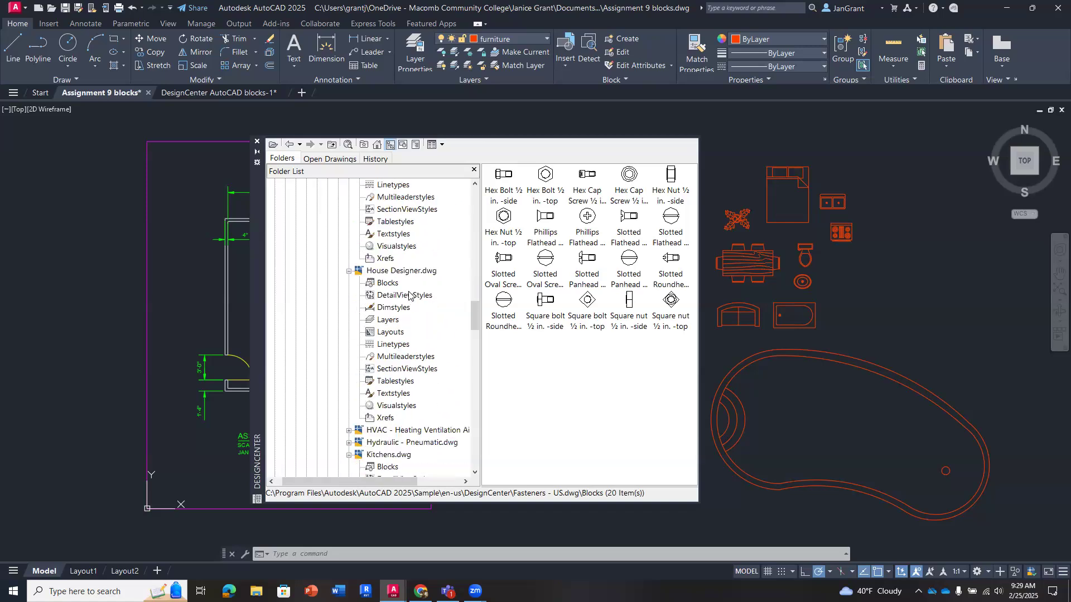
scroll(409, 295, down, 1)
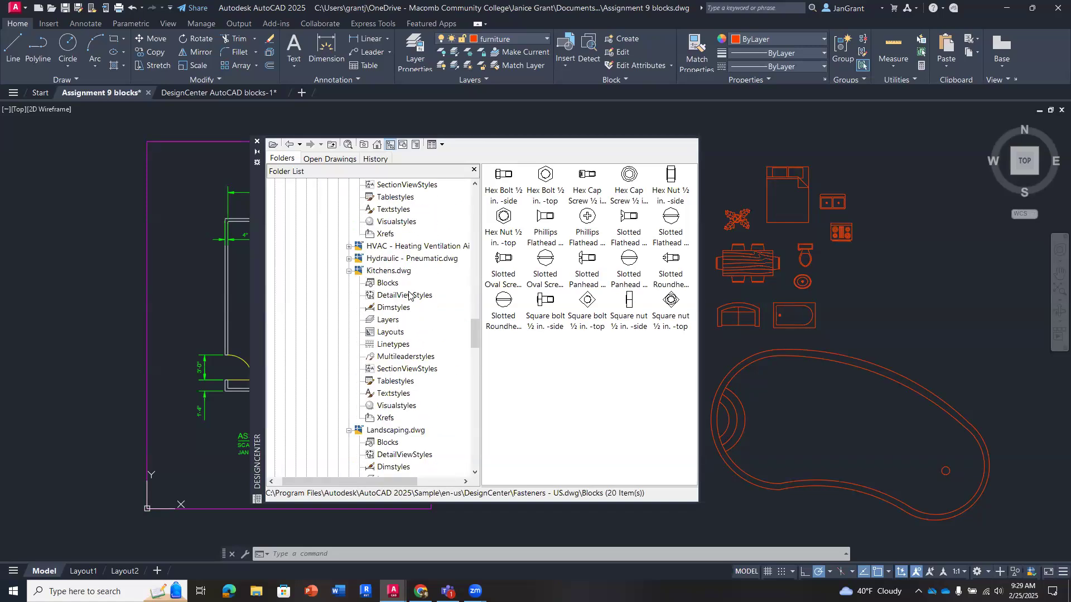
click(350, 246)
click(381, 258)
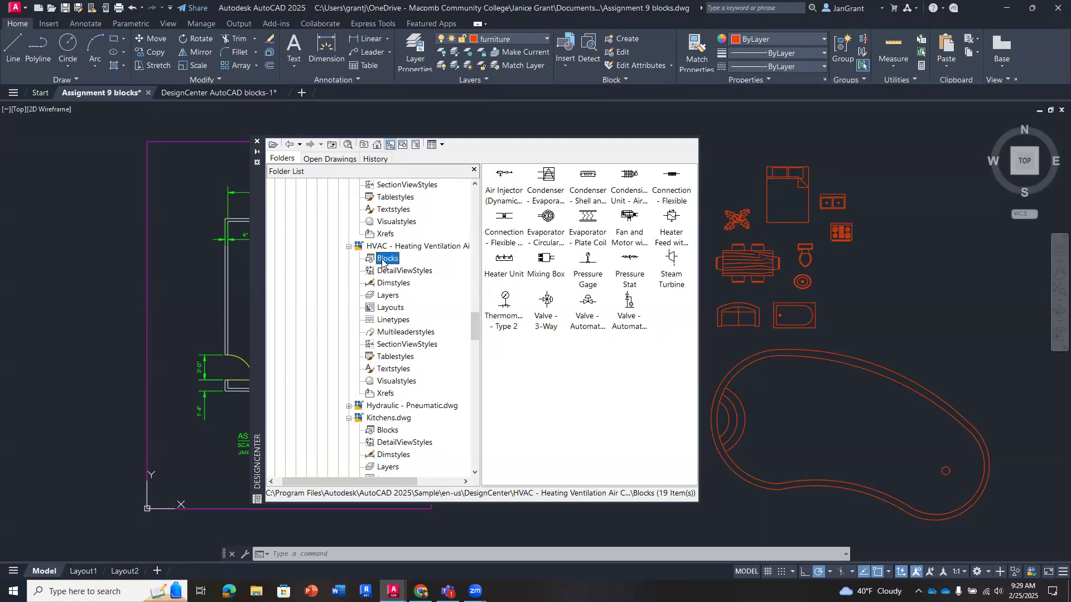
- Return DesignCenter to its home Sample folder and expand the en-us and DesignCenter folders to list the sample drawings
scroll(381, 258, up, 12)
scroll(381, 262, up, 10)
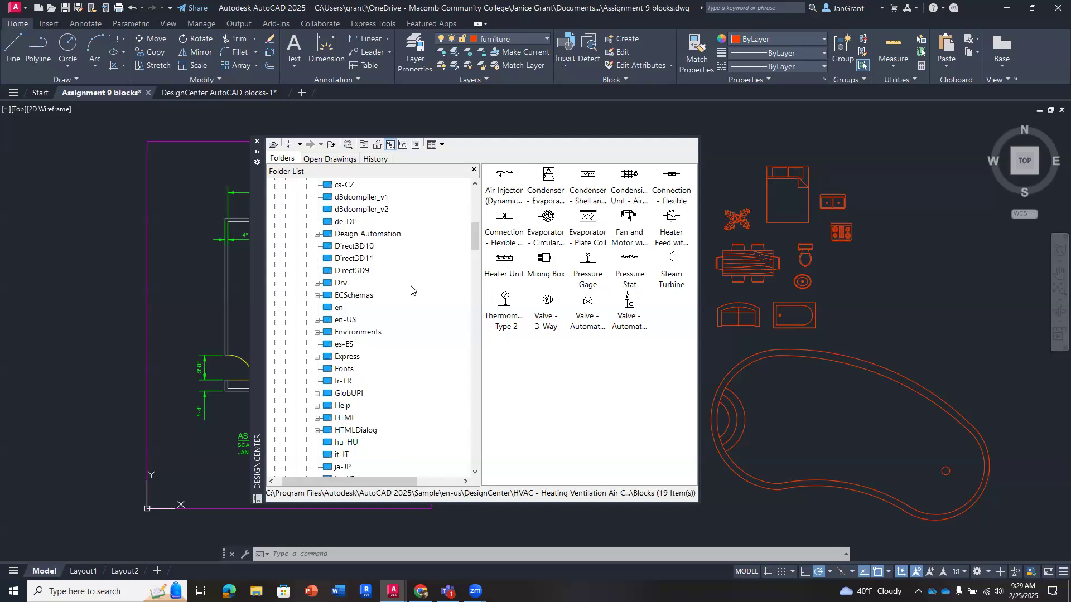
scroll(394, 326, down, 7)
scroll(395, 326, down, 1)
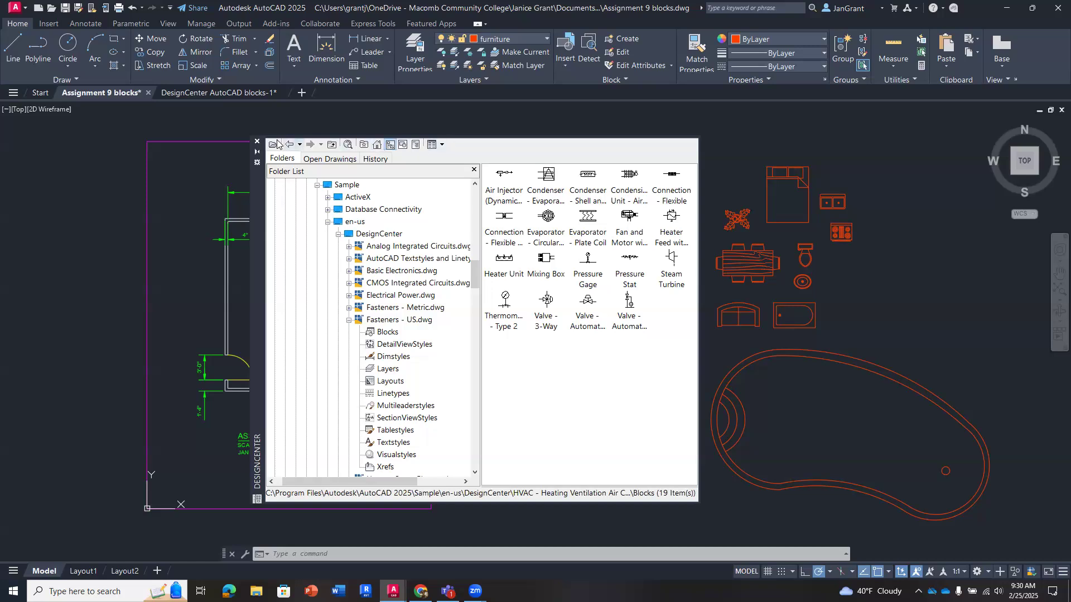
click(378, 145)
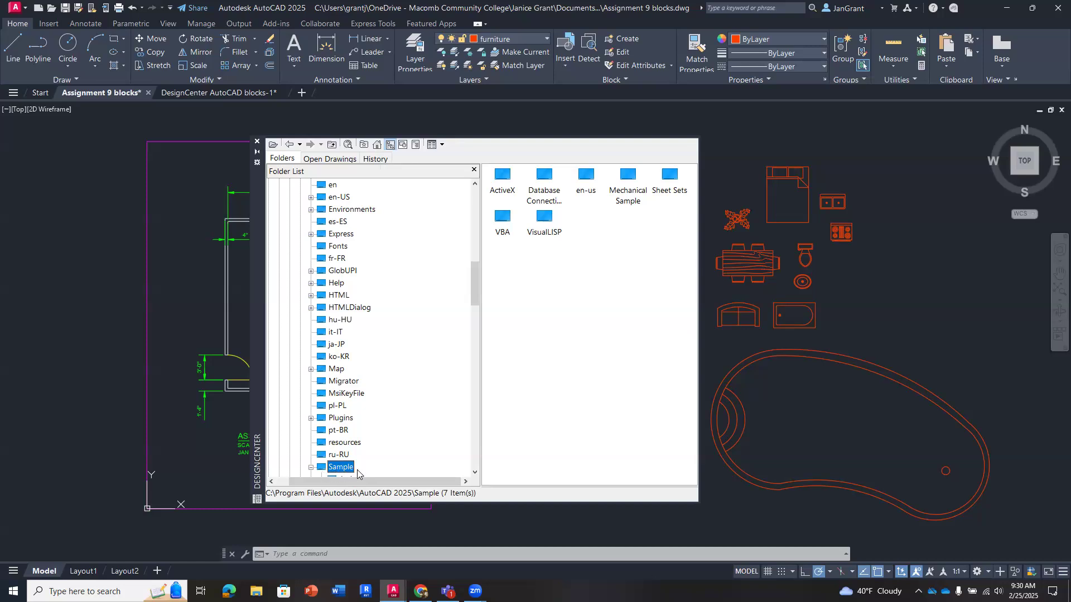
scroll(406, 343, down, 5)
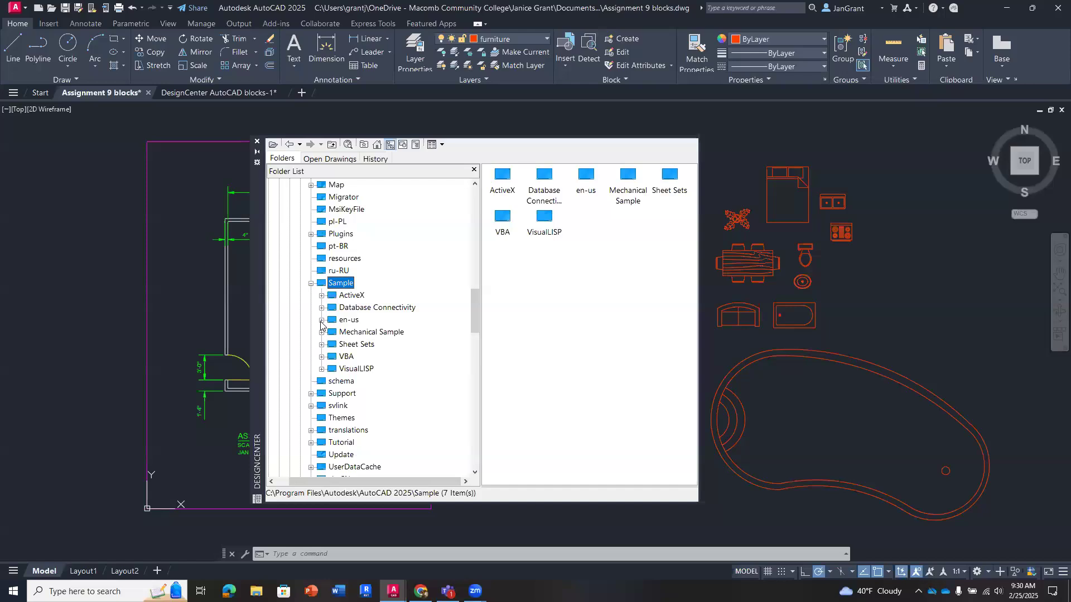
click(321, 320)
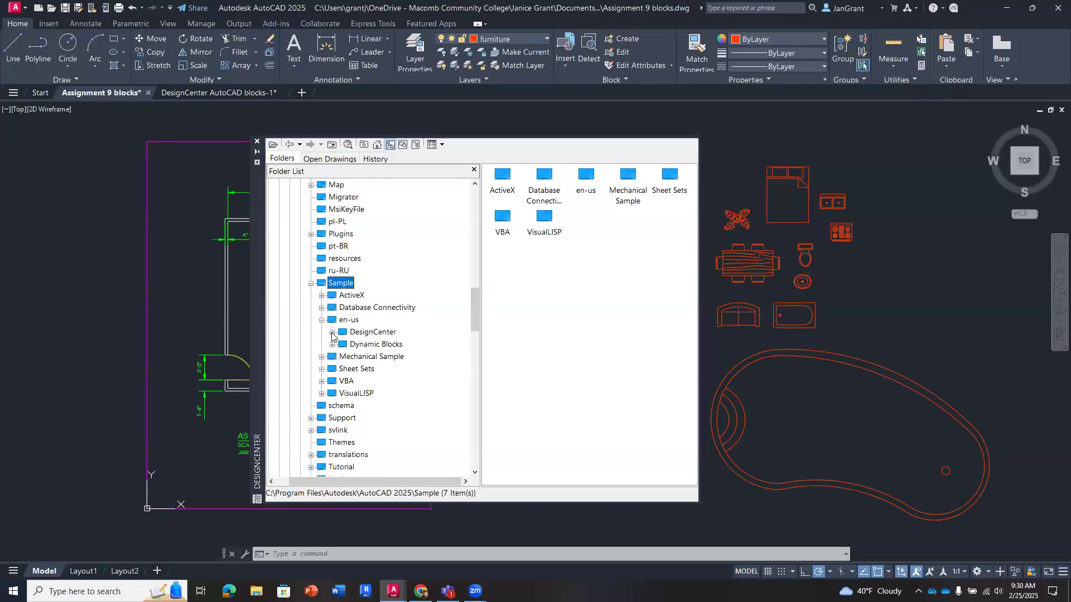
click(332, 333)
scroll(332, 335, down, 1)
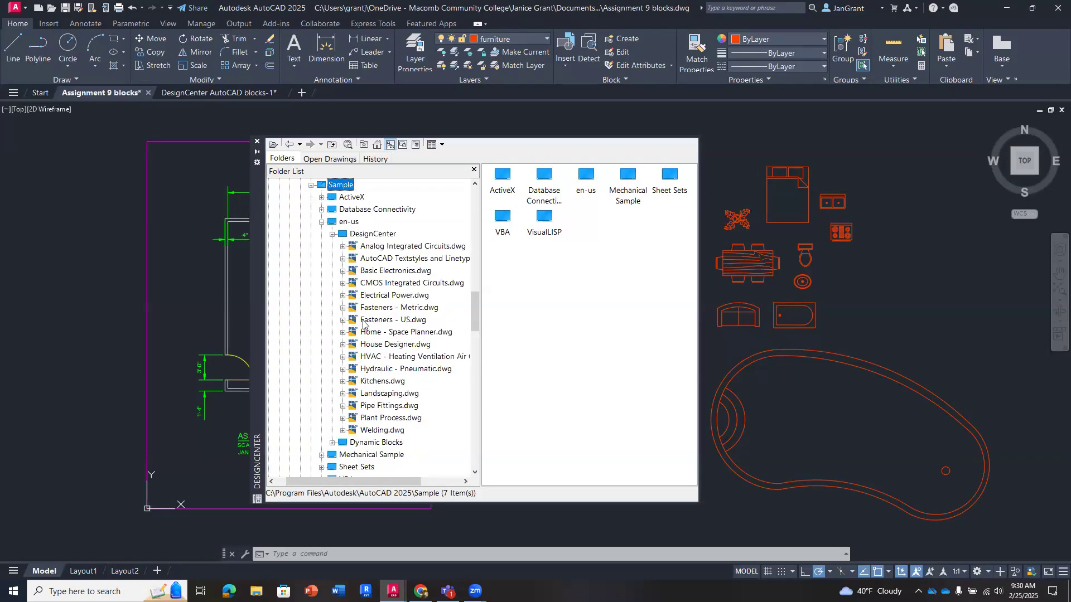
- Show the blocks in Home - Space Planner.dwg and close DesignCenter
click(420, 333)
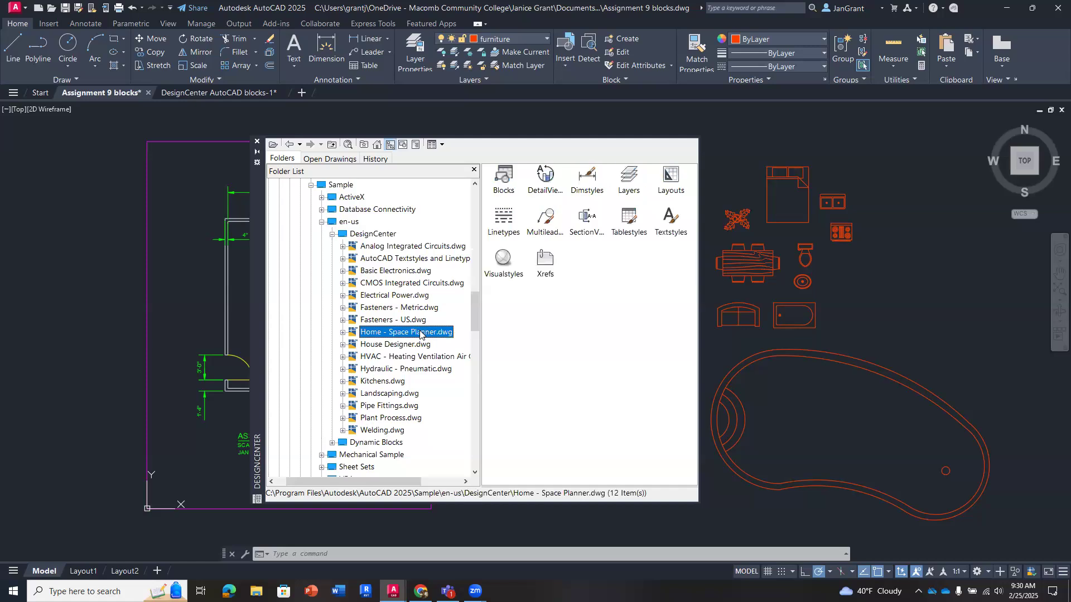
click(343, 333)
click(383, 333)
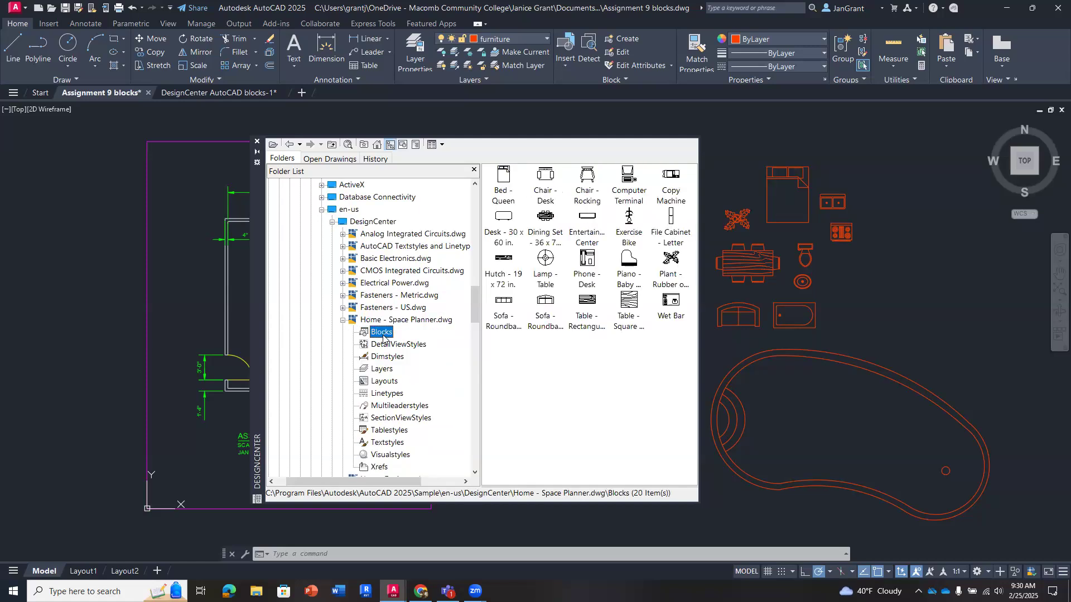
scroll(383, 336, up, 3)
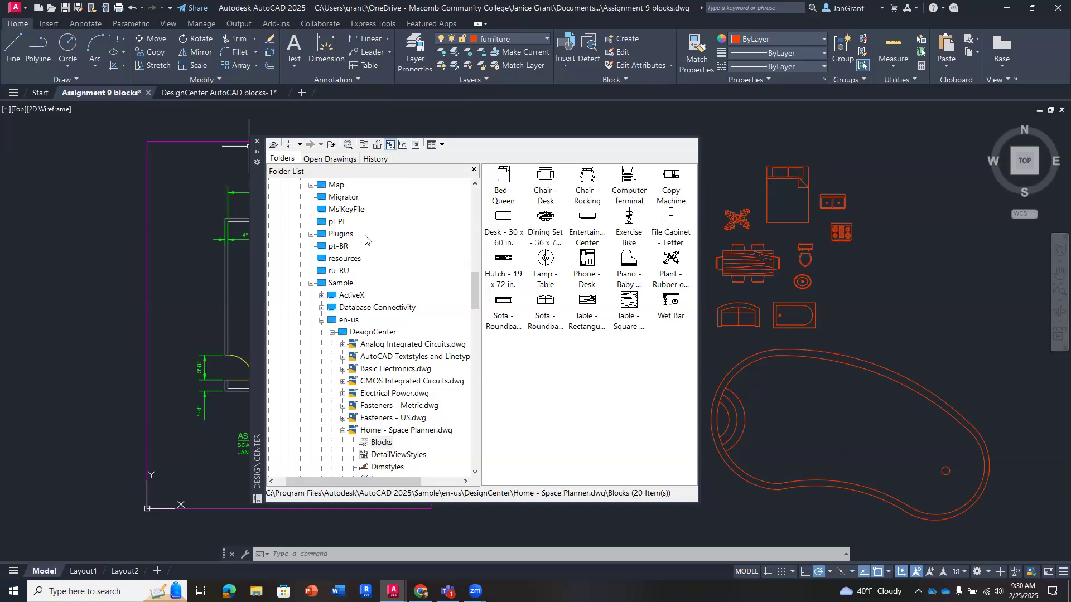
click(257, 142)
- Move the dining set block from the block collection into the middle of the floor plan room, across the dashed centre line
mouse_move(640, 282)
middle_down()
mouse_move(638, 246)
mouse_move(597, 286)
middle_up()
scroll(628, 251, down, 2)
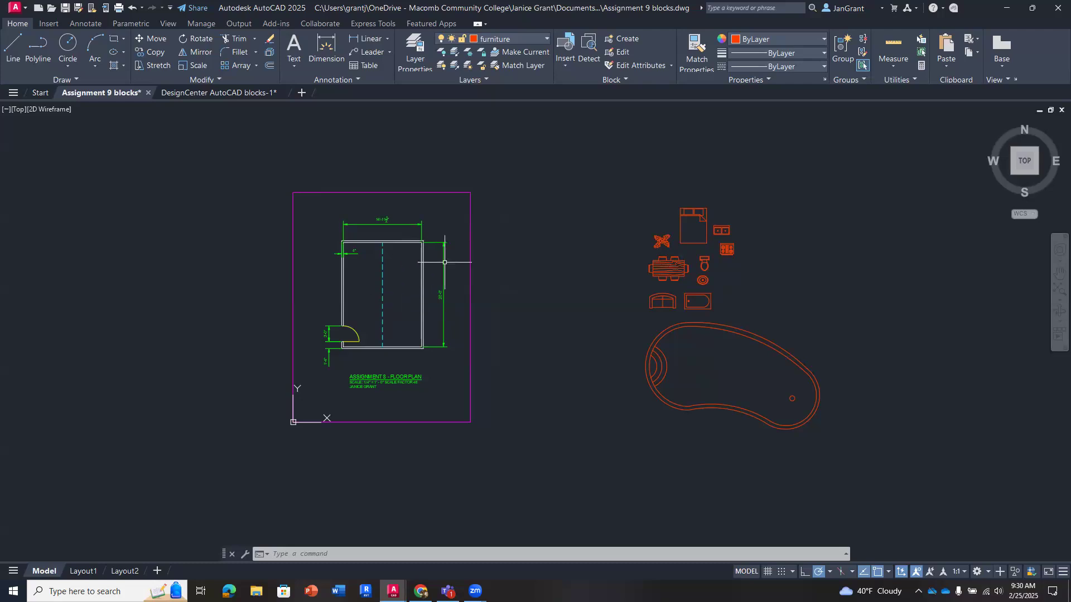
scroll(507, 268, up, 2)
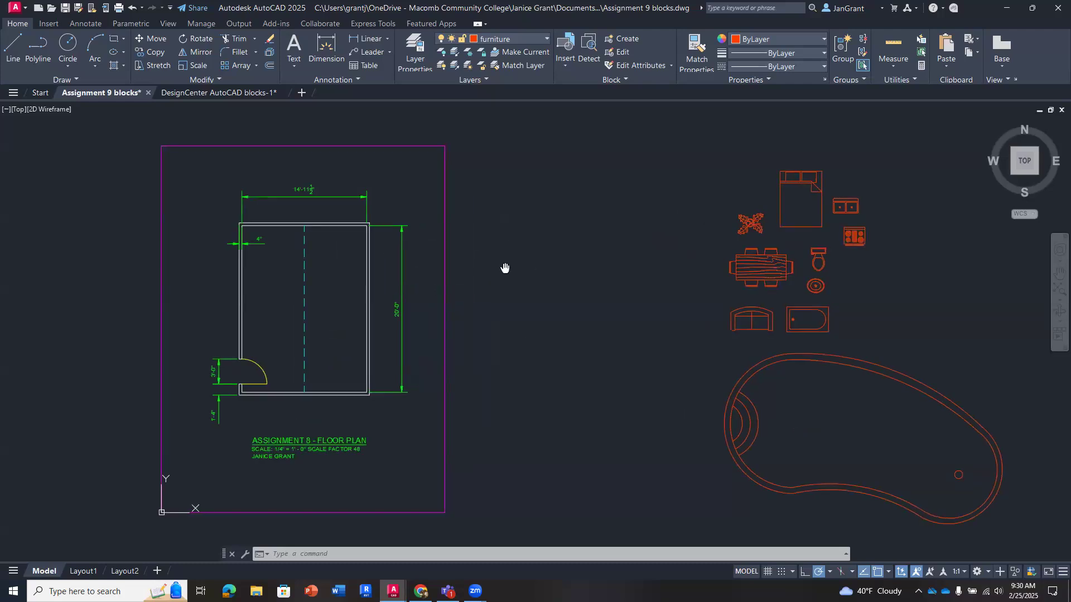
middle_drag(507, 268, 488, 266)
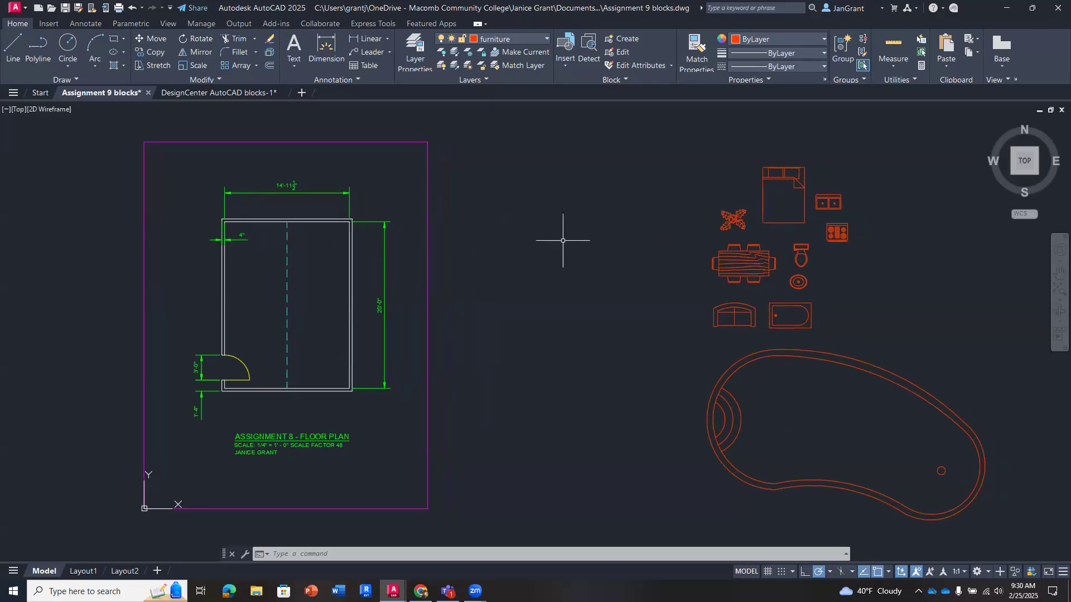
click(761, 255)
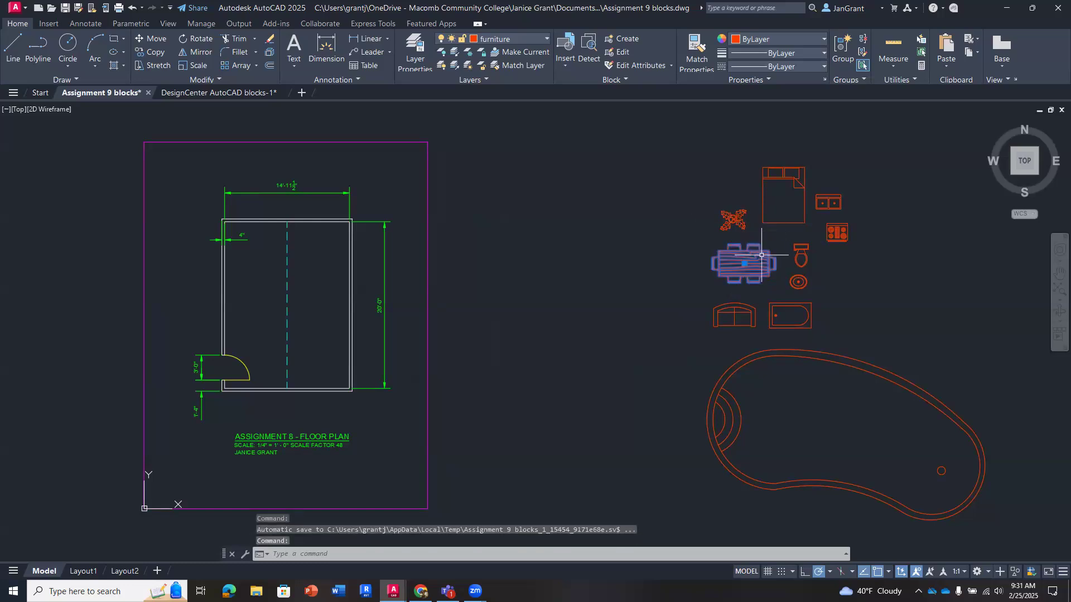
drag(761, 254, 292, 283)
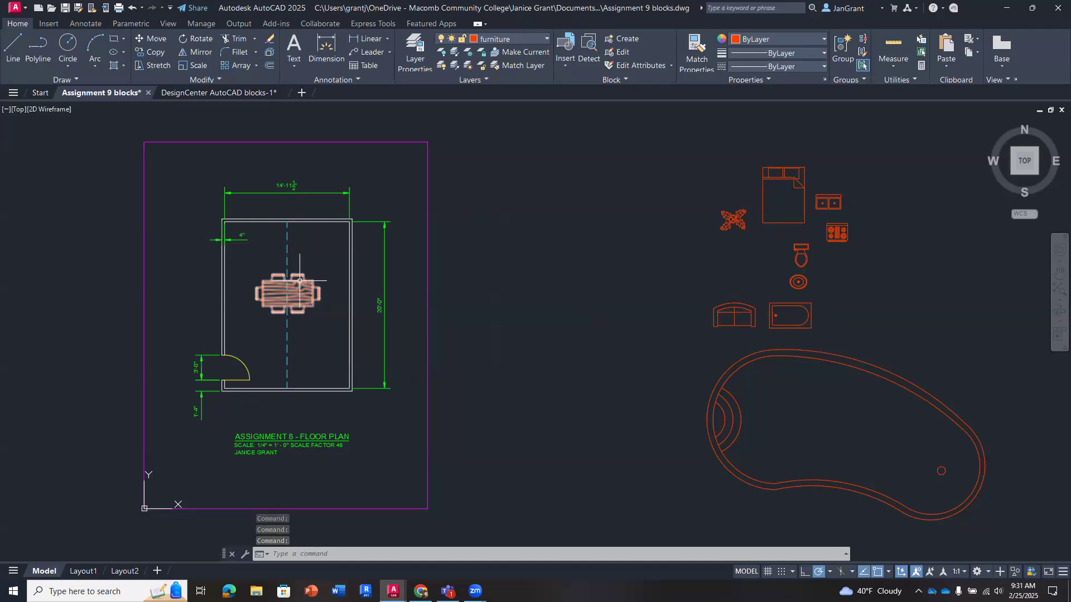
- Move the dining set by its centre grip into the empty area between the floor plan and the other blocks
click(298, 283)
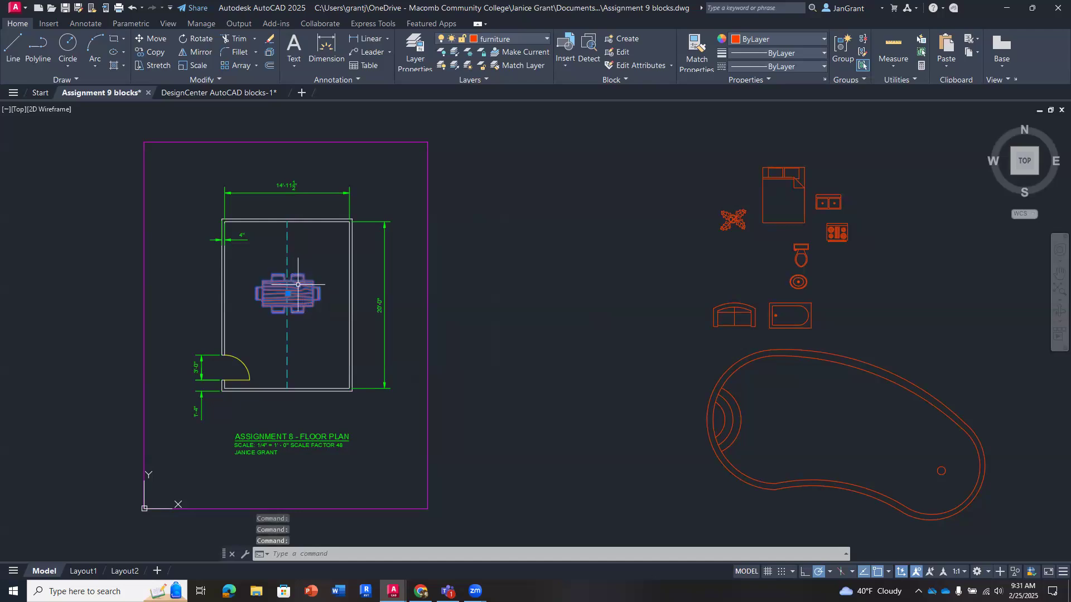
click(287, 293)
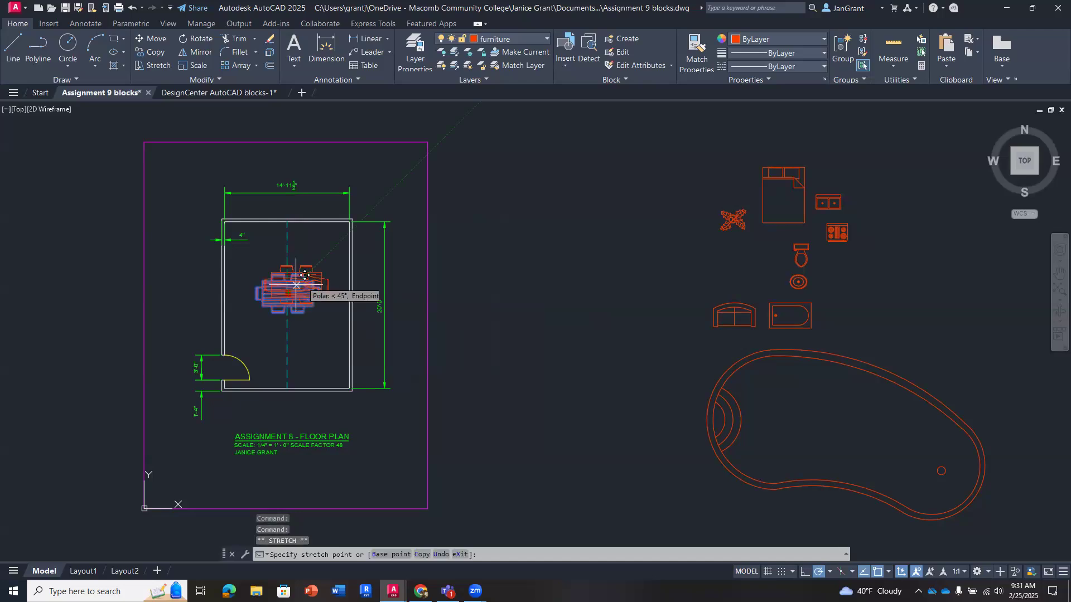
click(546, 213)
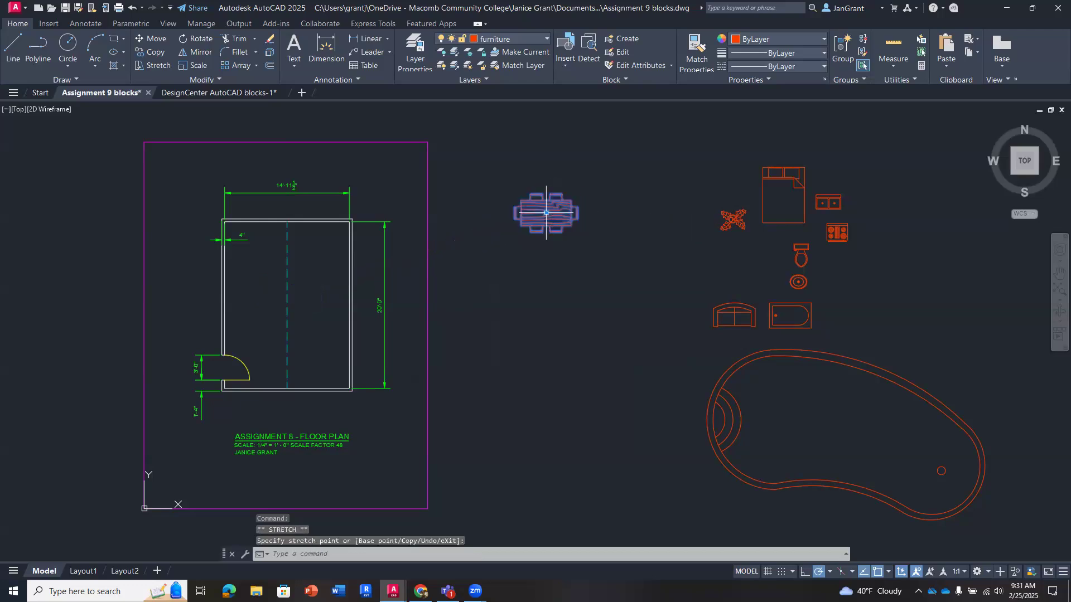
click(546, 212)
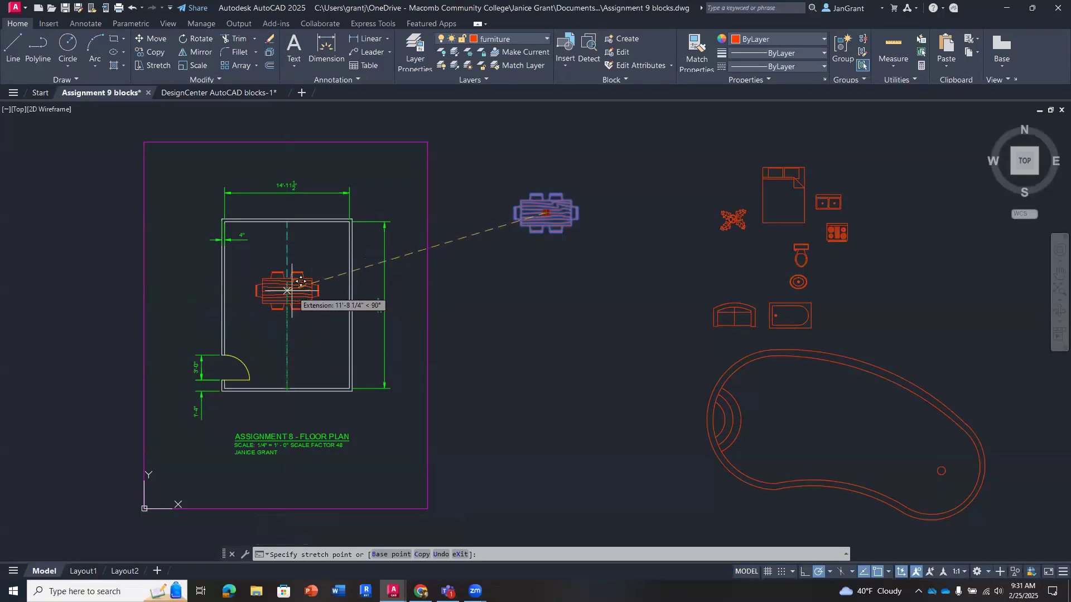
click(547, 287)
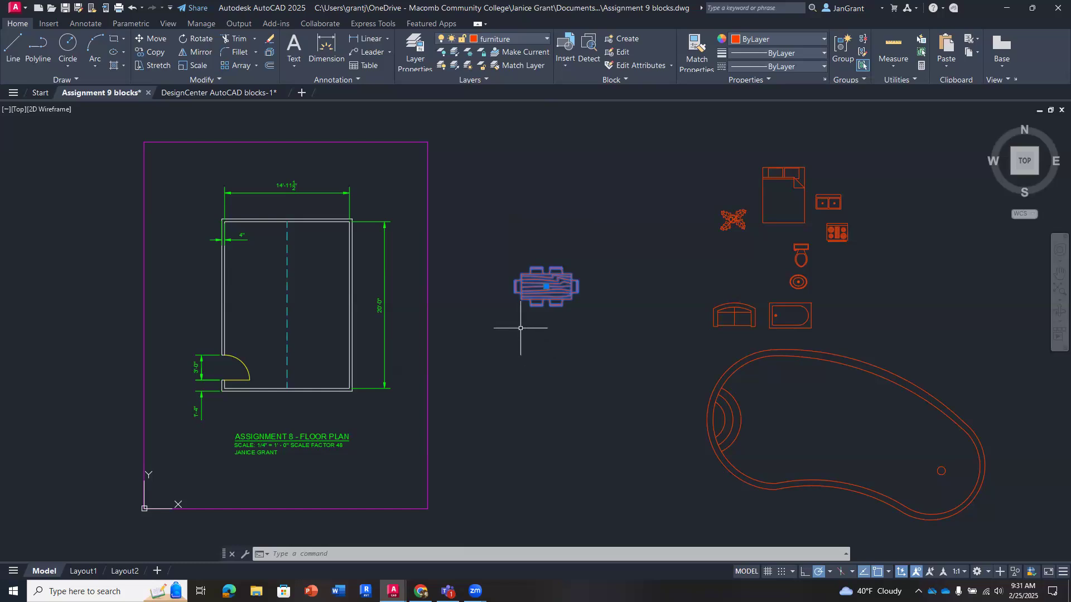
click(766, 192)
click(744, 212)
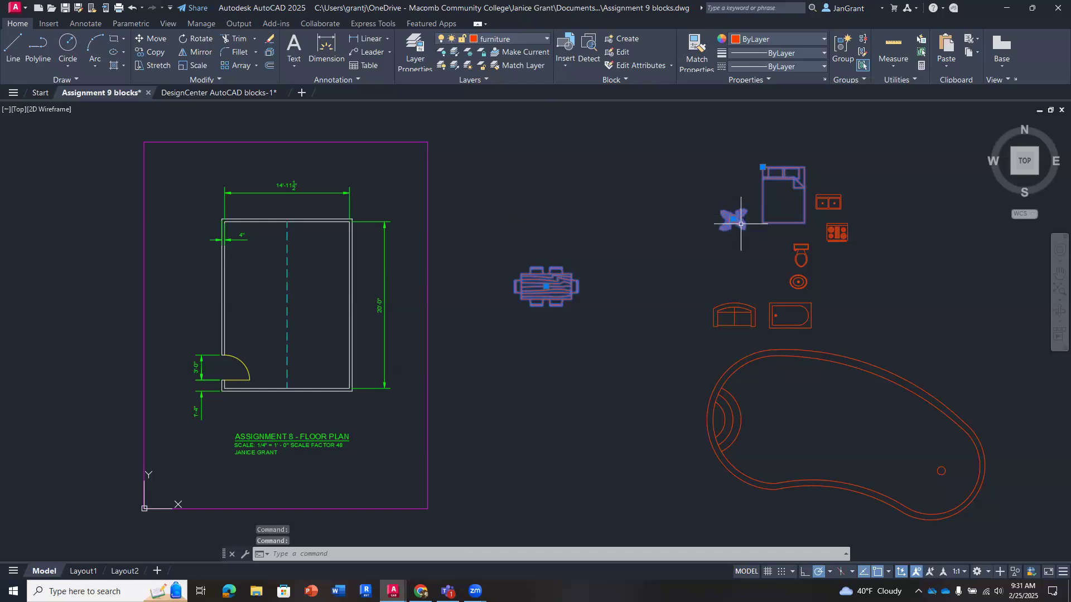
key(Escape)
key(Escape)
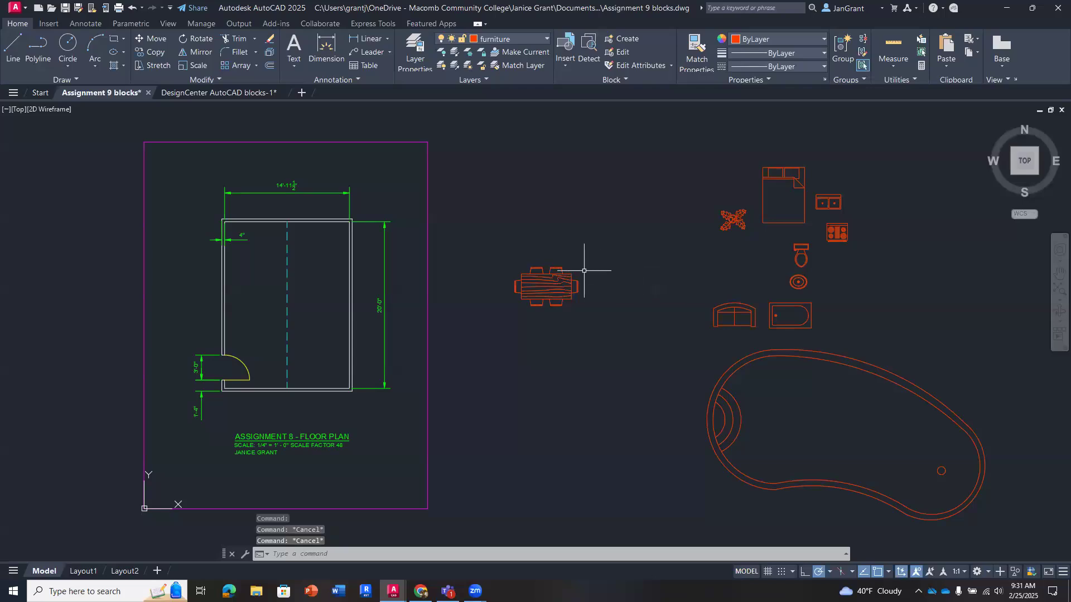
- Rotate the dining set a quarter turn about its centre grip and move it into the room, right of the dashed centre line
click(565, 275)
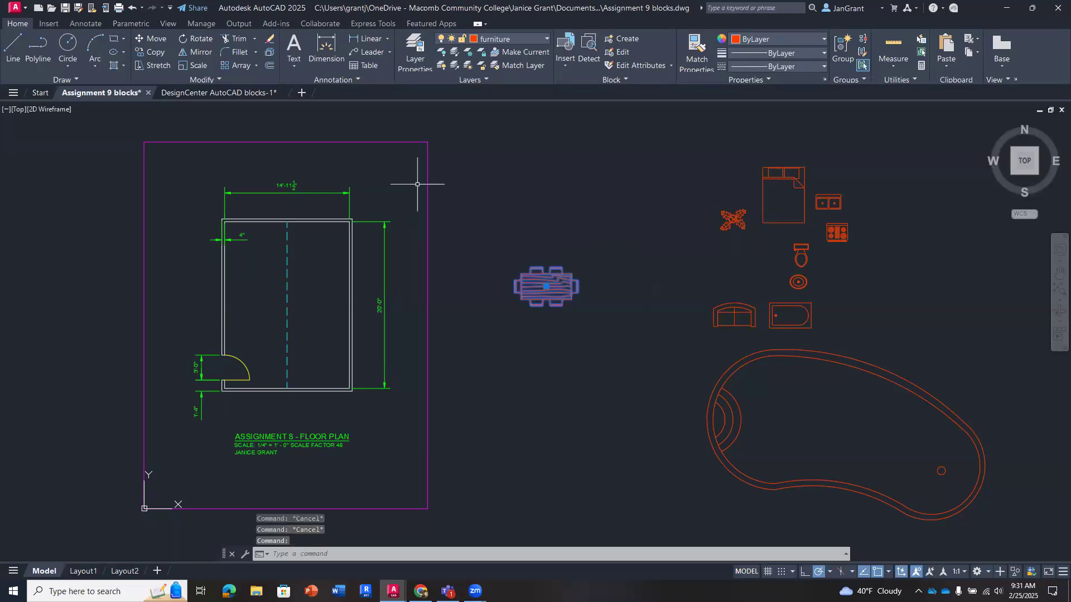
click(546, 286)
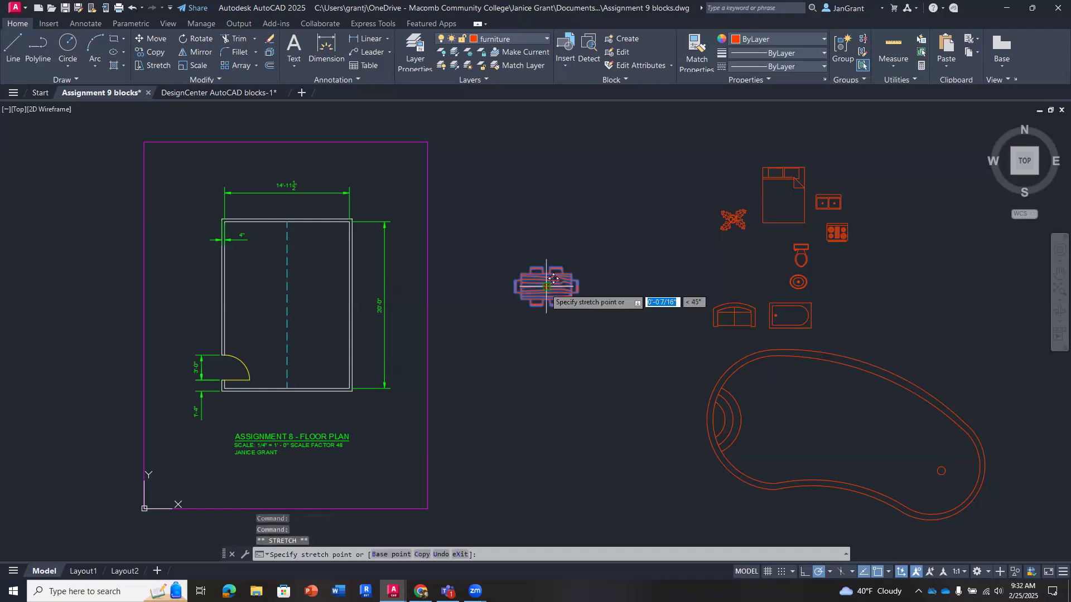
right_click(546, 286)
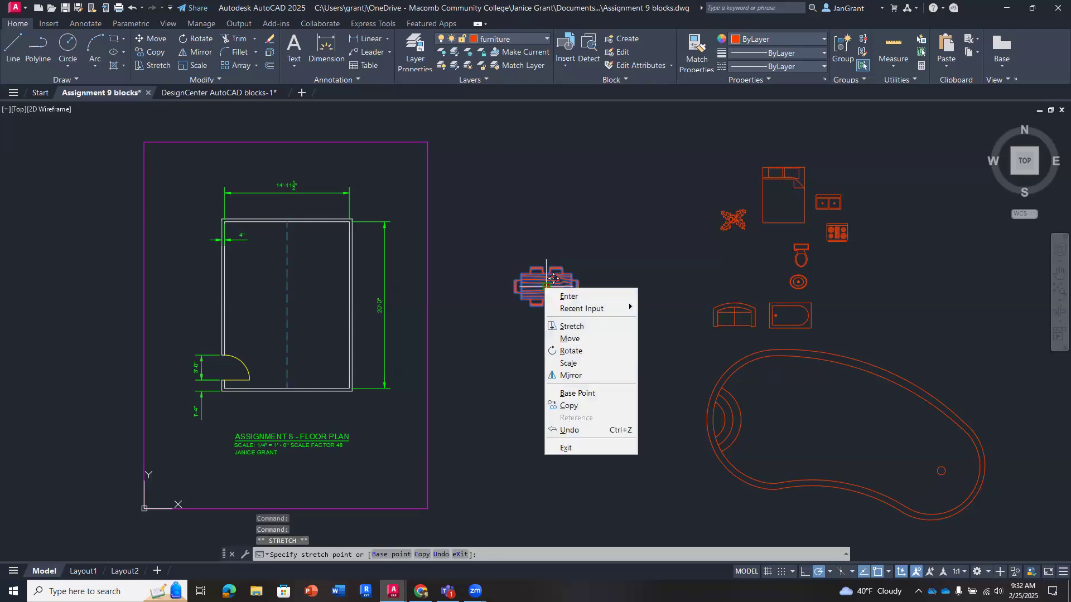
click(582, 351)
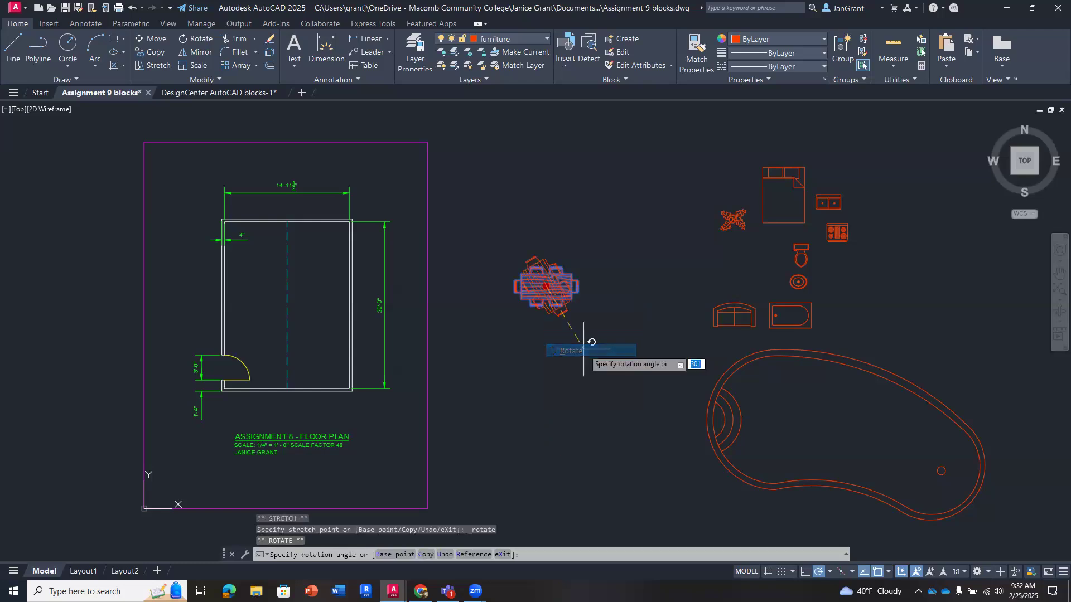
click(551, 185)
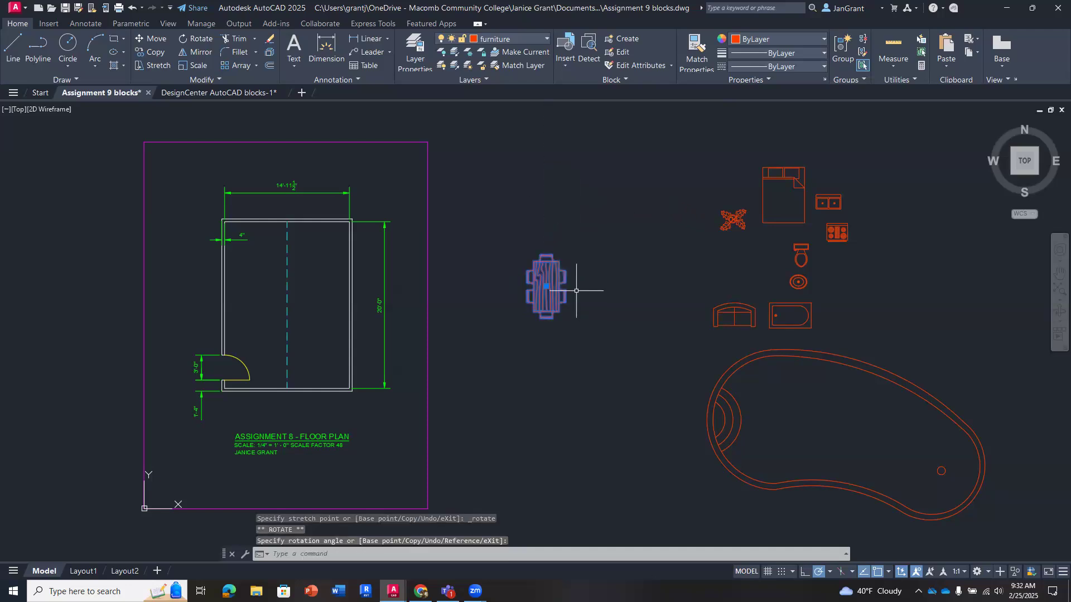
click(555, 300)
drag(555, 300, 320, 319)
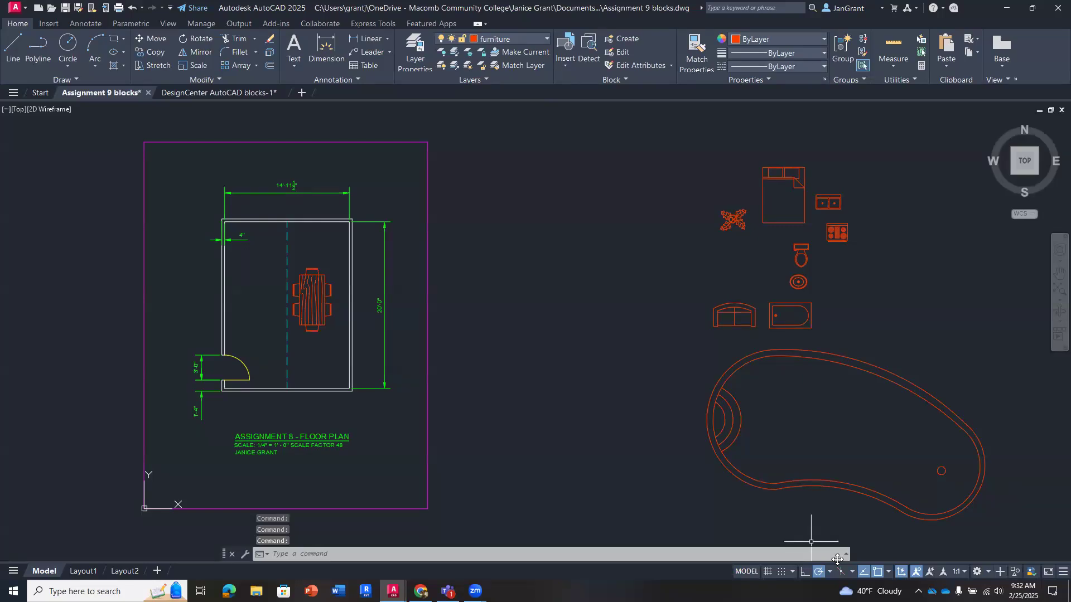
- Reopen DesignCenter, examine the layers and dimension styles in Home - Space Planner.dwg, and close DesignCenter
click(666, 323)
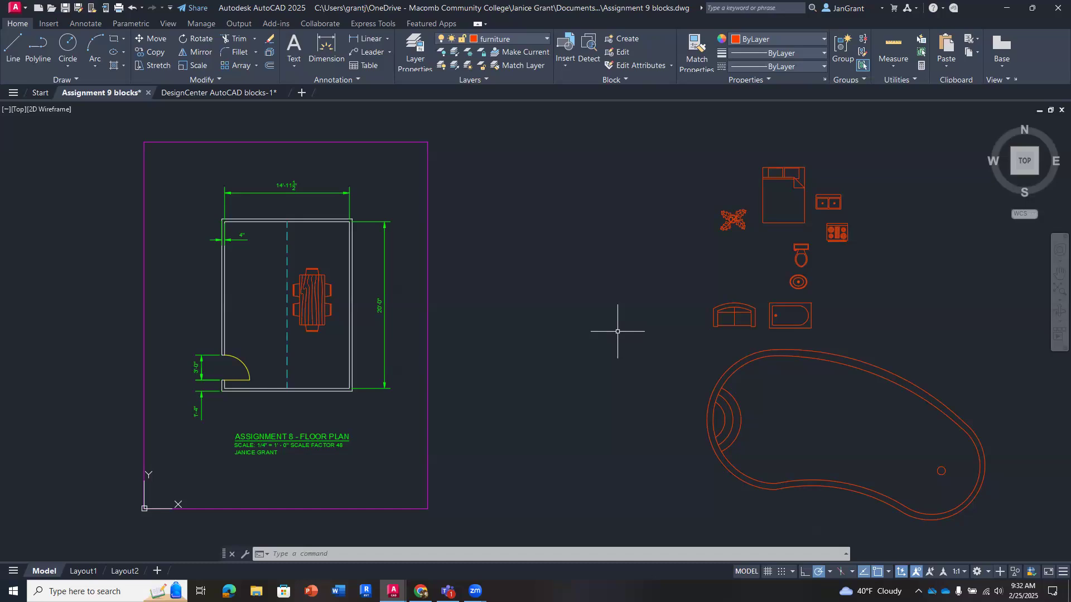
key(ctrl+2)
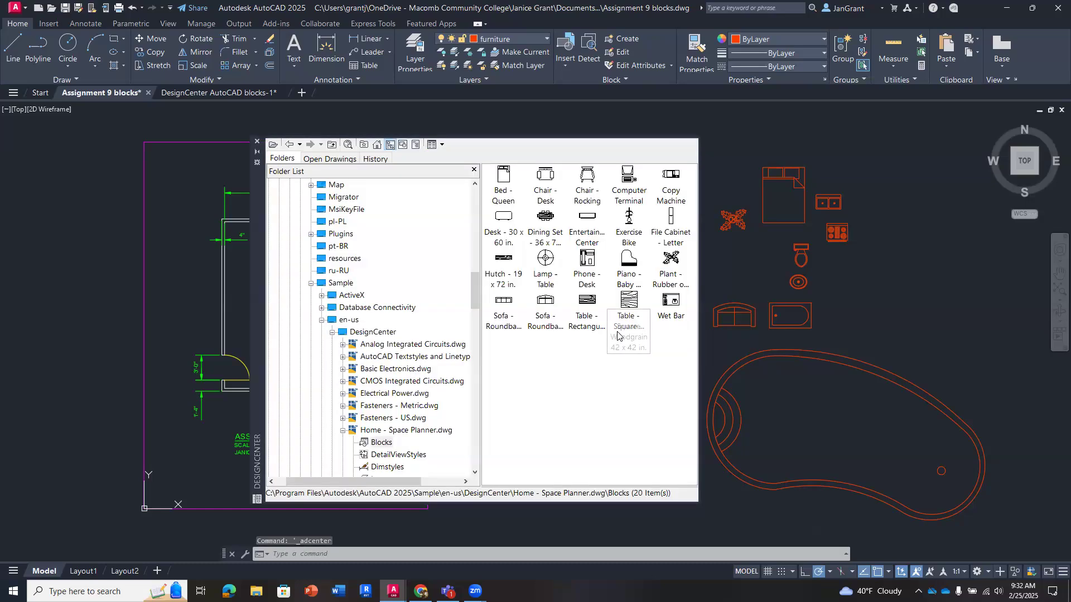
scroll(406, 352, down, 3)
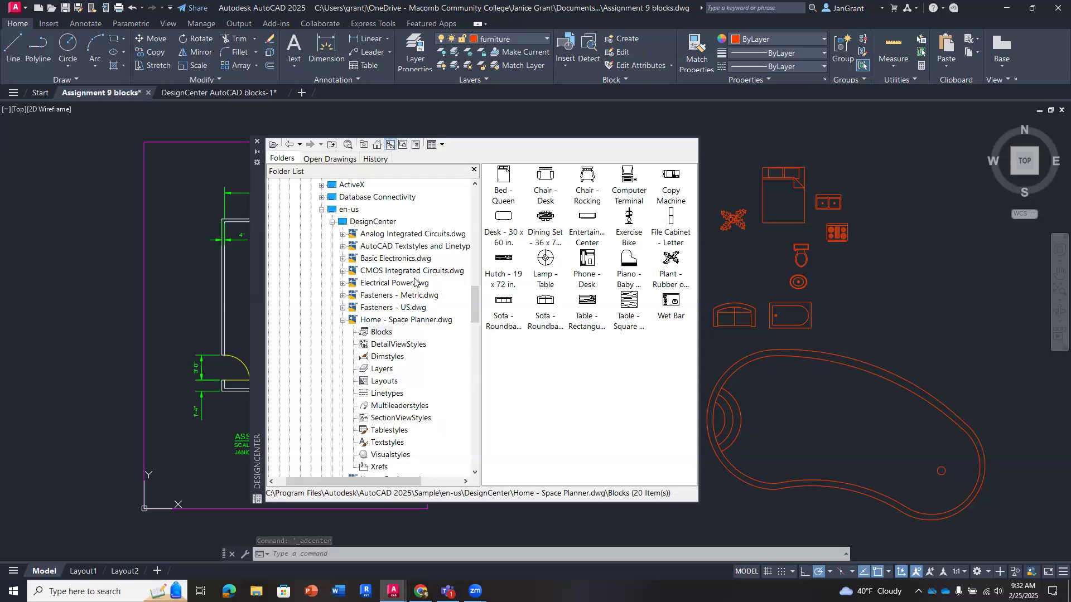
scroll(414, 281, down, 2)
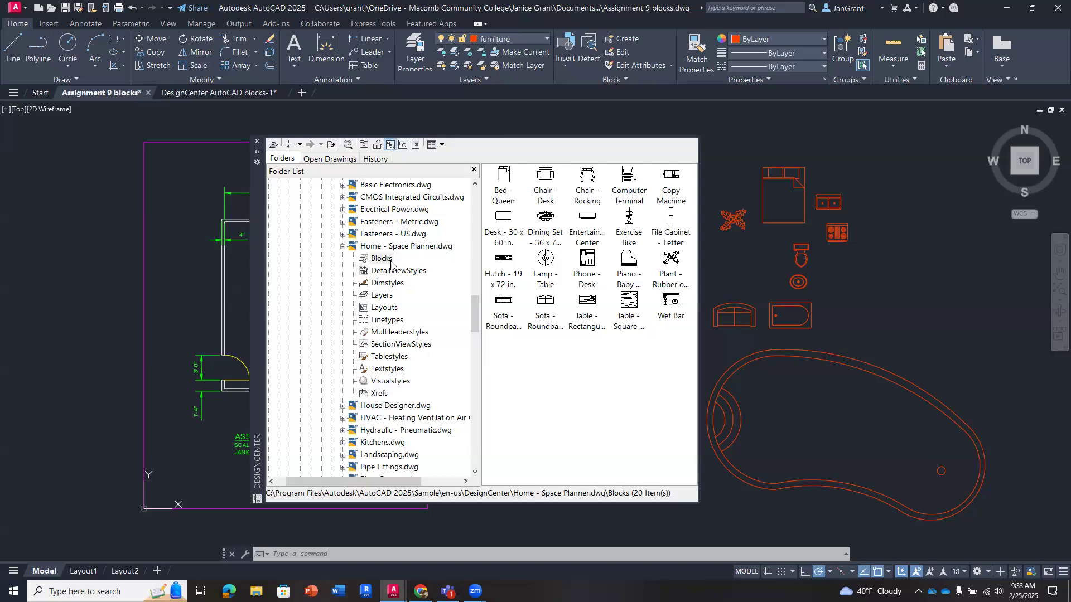
click(391, 297)
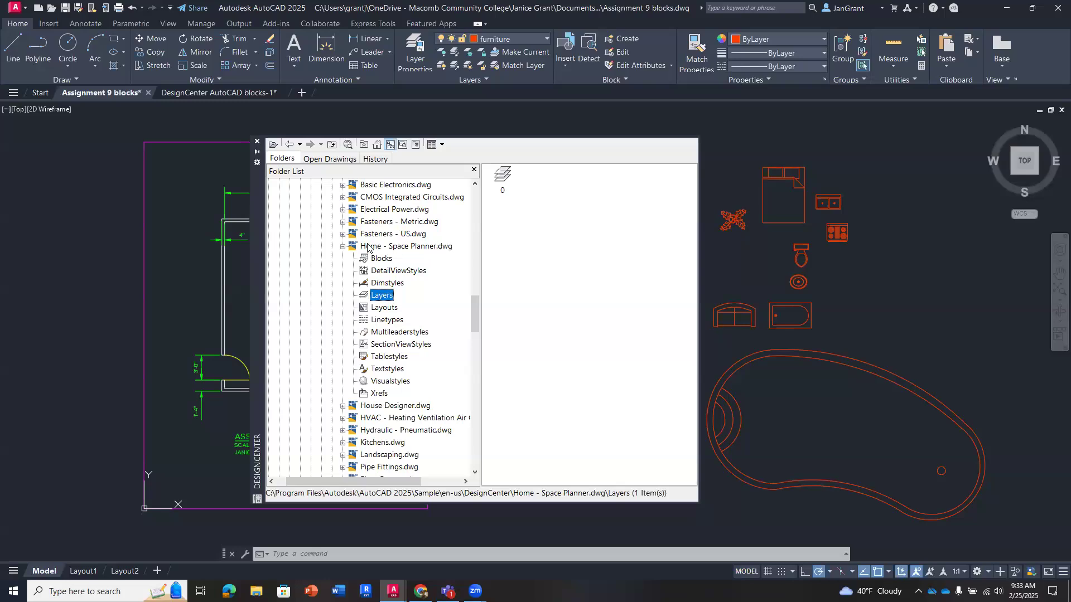
click(524, 203)
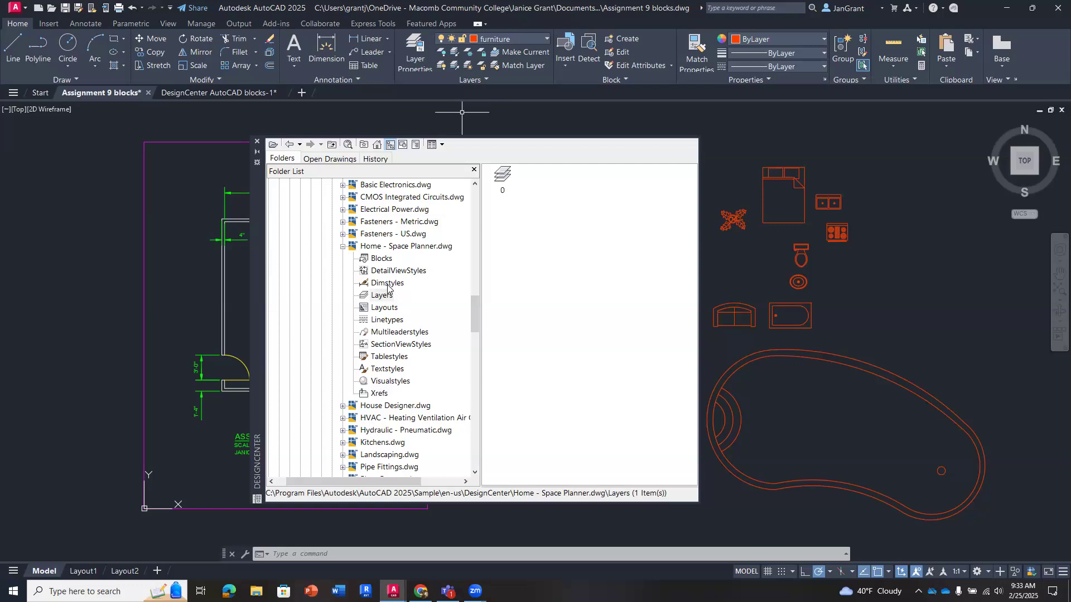
click(387, 284)
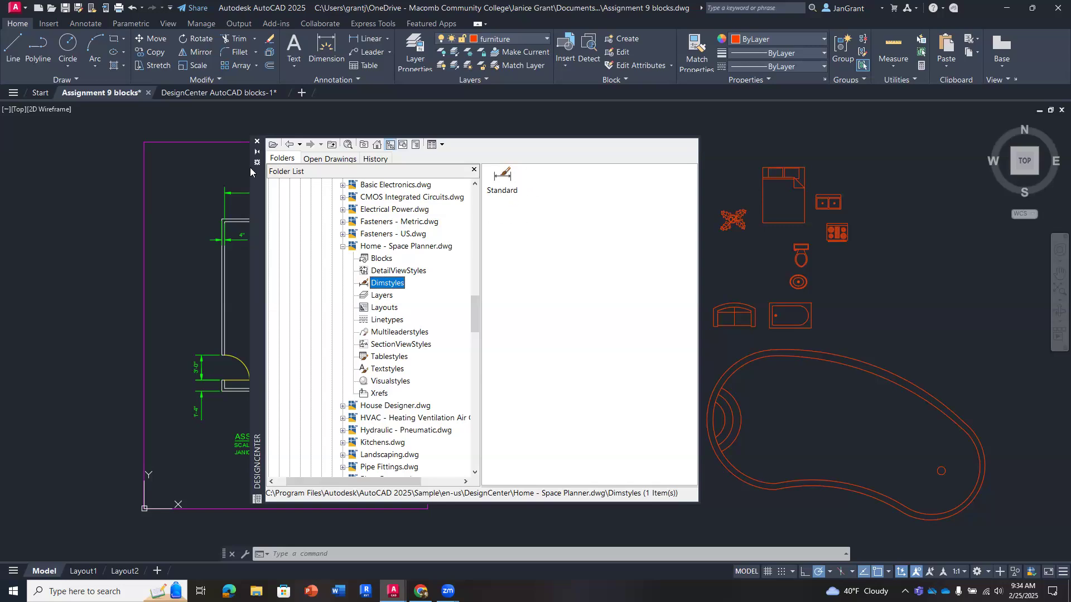
click(257, 142)
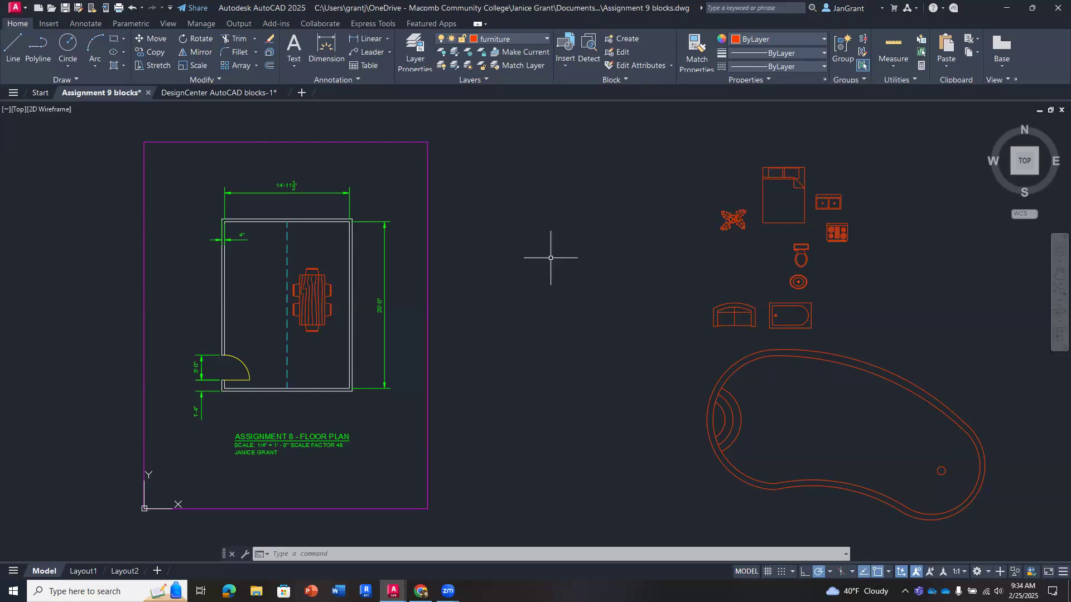
- Minimize the Start window and tile the Assignment 9 blocks and DesignCenter AutoCAD blocks-1 drawings vertically side by side
click(226, 92)
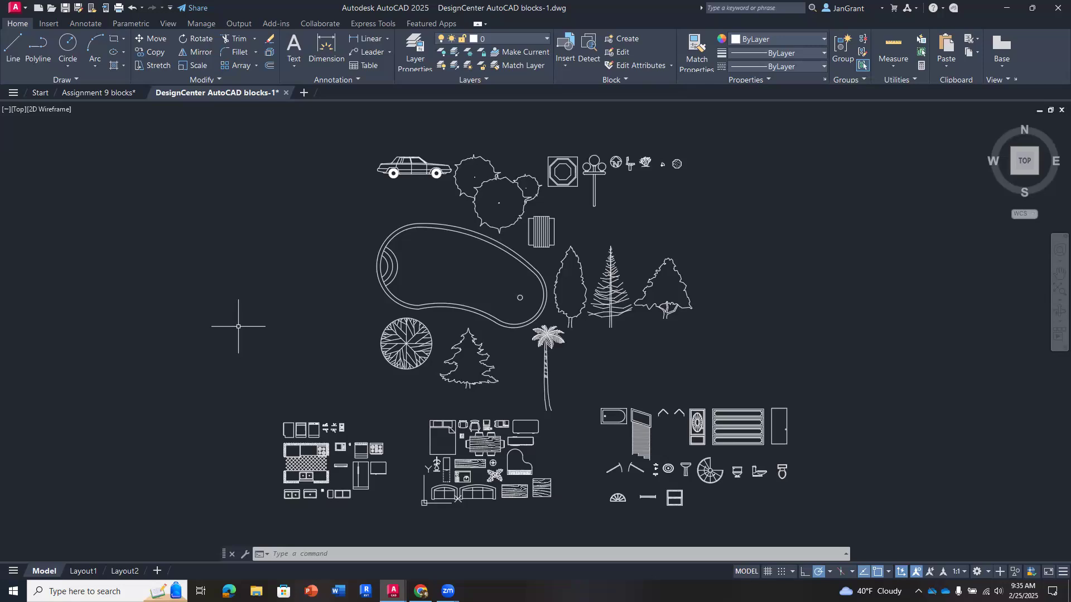
click(98, 93)
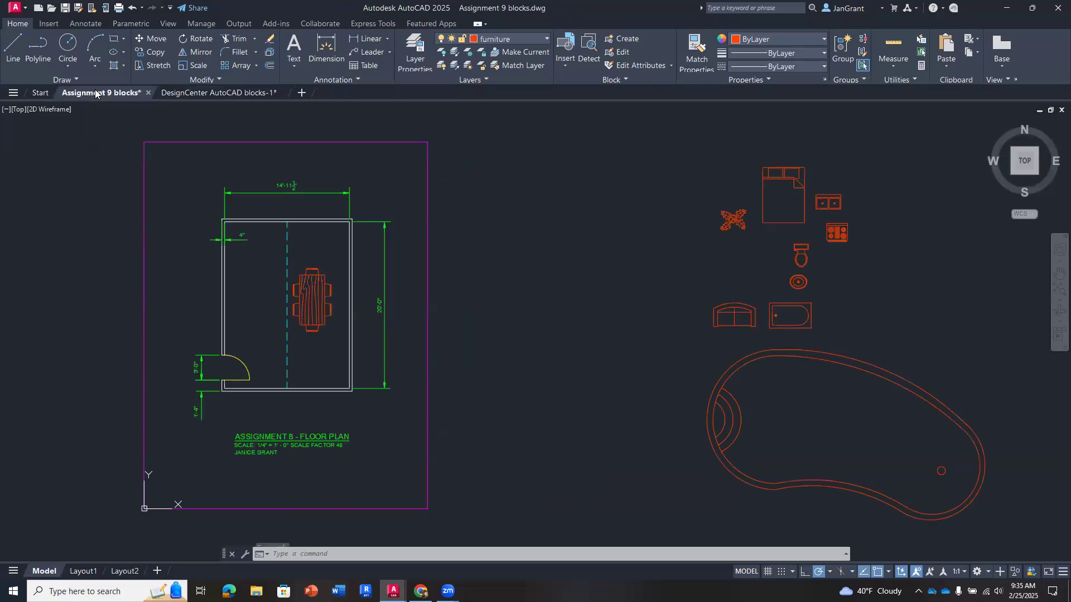
click(212, 93)
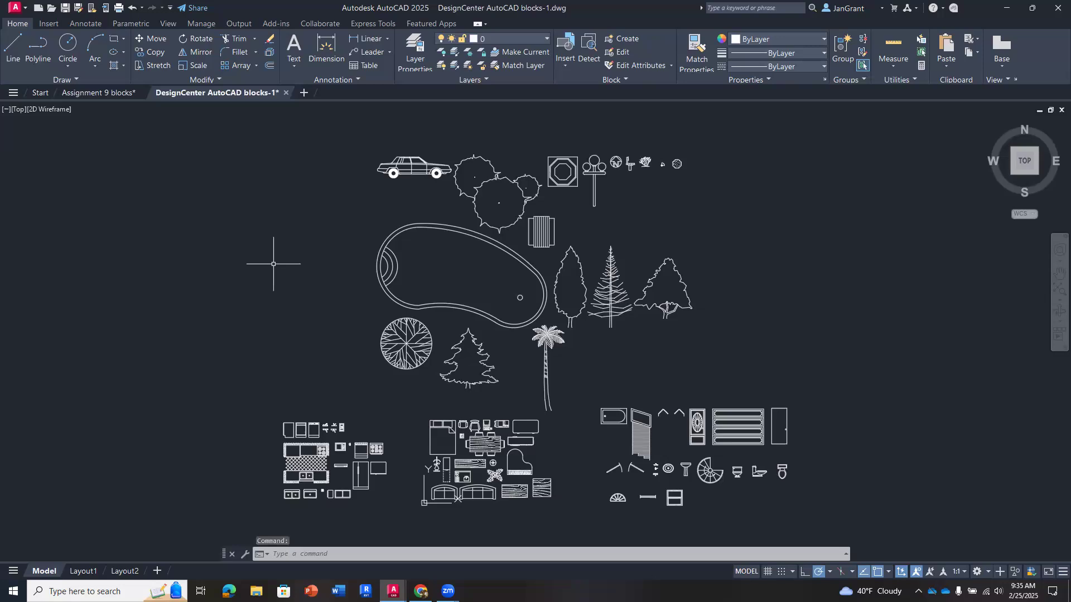
click(164, 25)
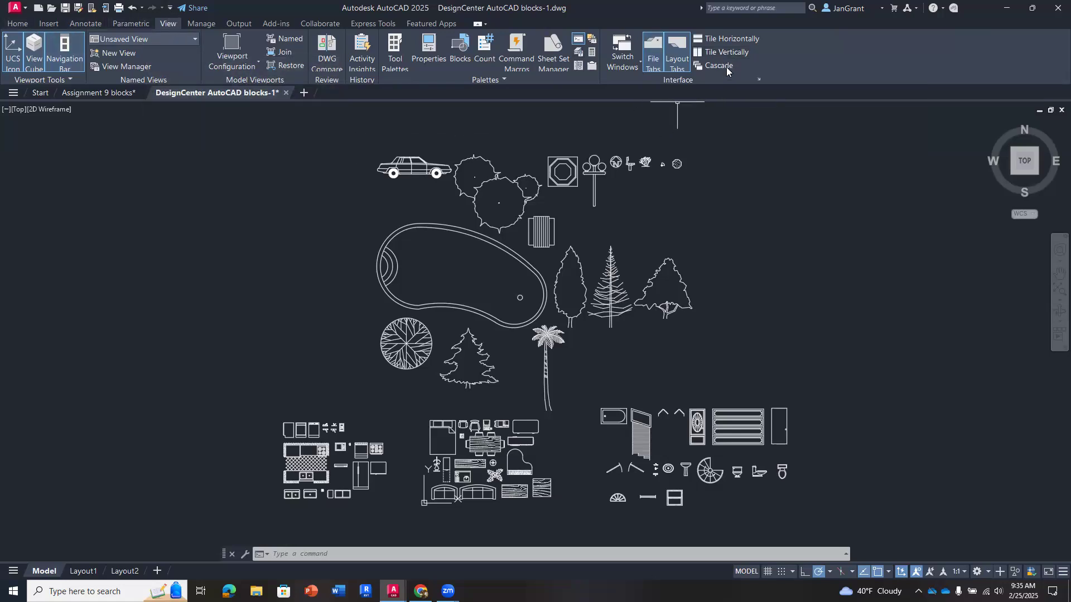
click(733, 52)
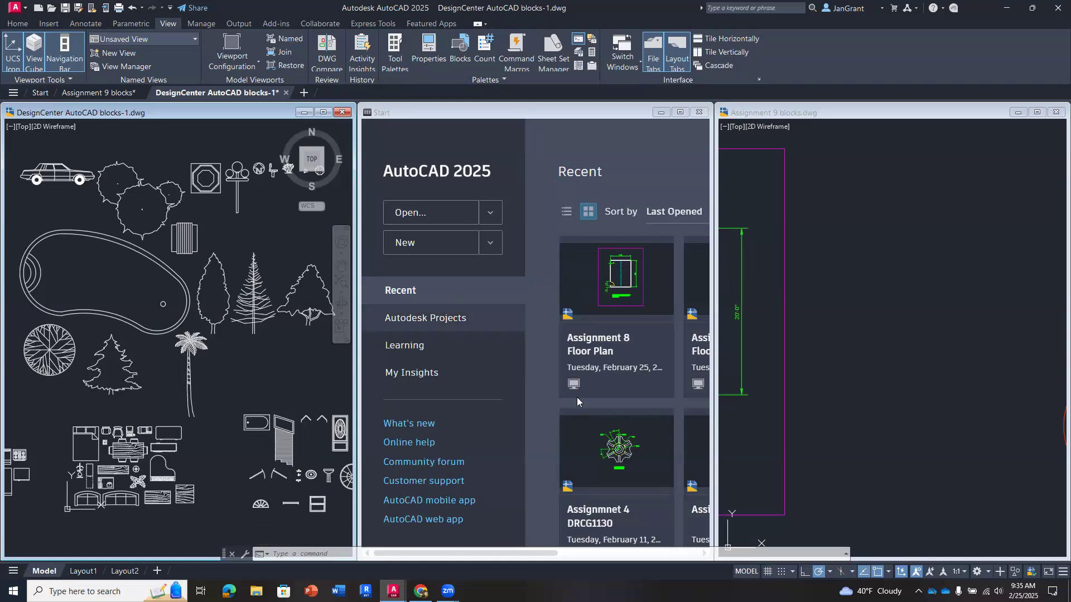
click(660, 113)
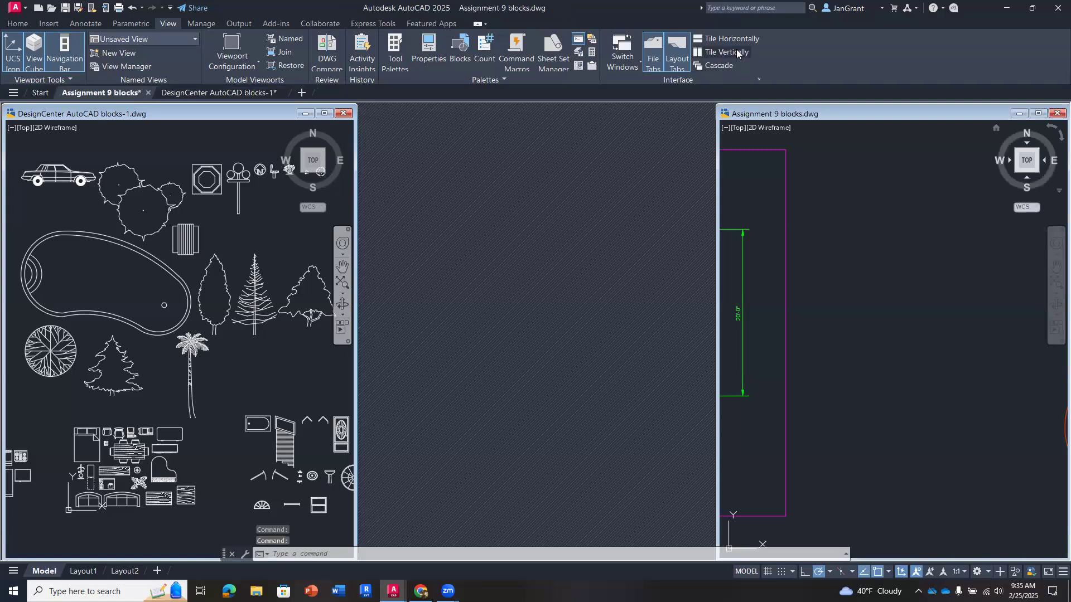
click(737, 53)
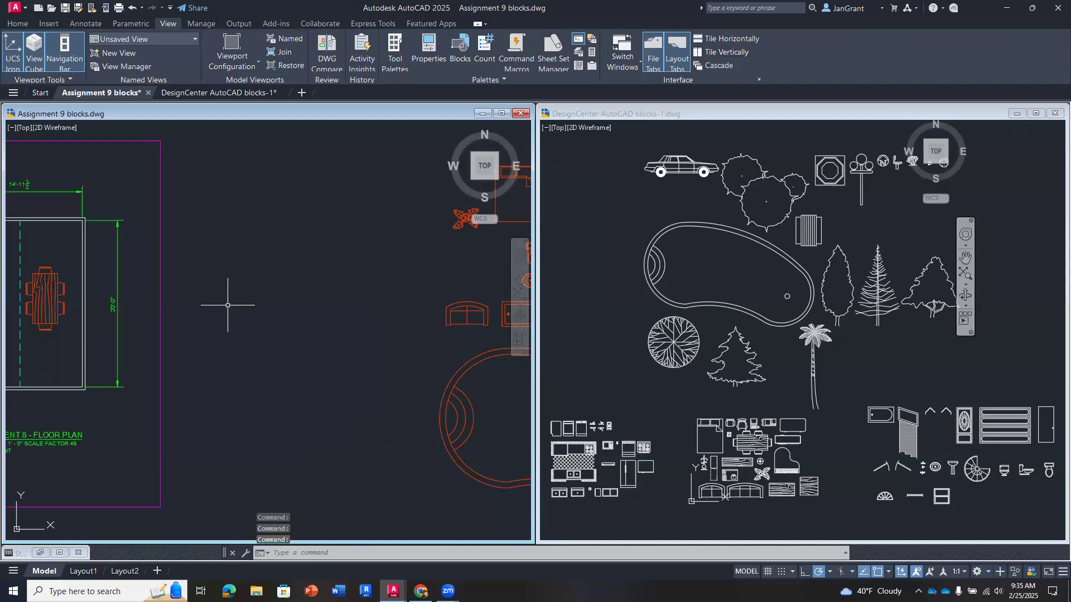
- Examine the full contents of the Assignment 9 blocks and DesignCenter AutoCAD blocks-1 drawings in their side-by-side windows
scroll(230, 304, down, 2)
middle_drag(230, 305, 258, 291)
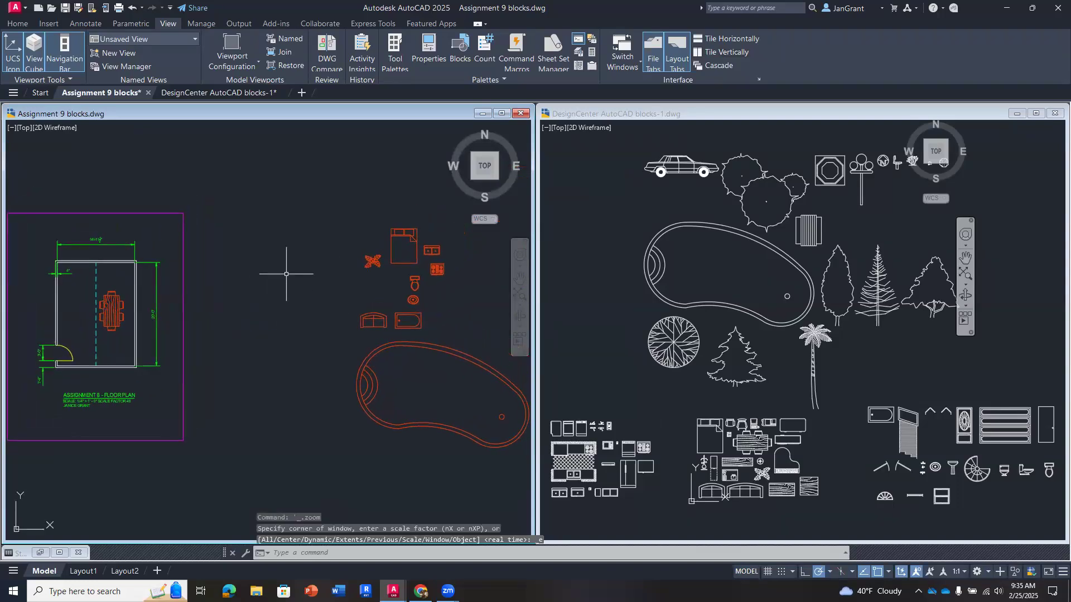
click(606, 251)
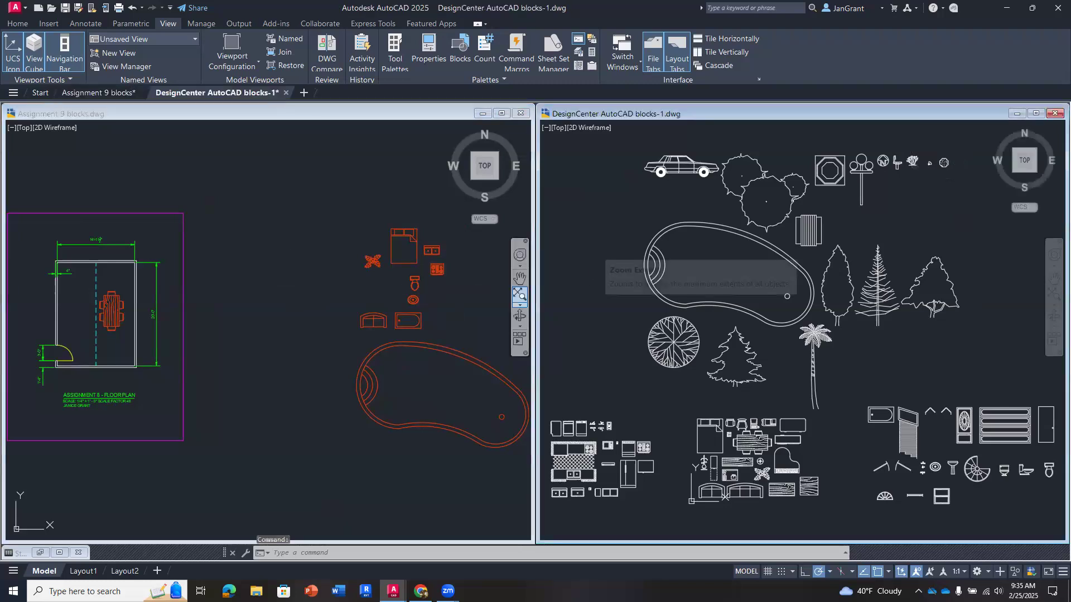
middle_click(609, 256)
middle_click(609, 256)
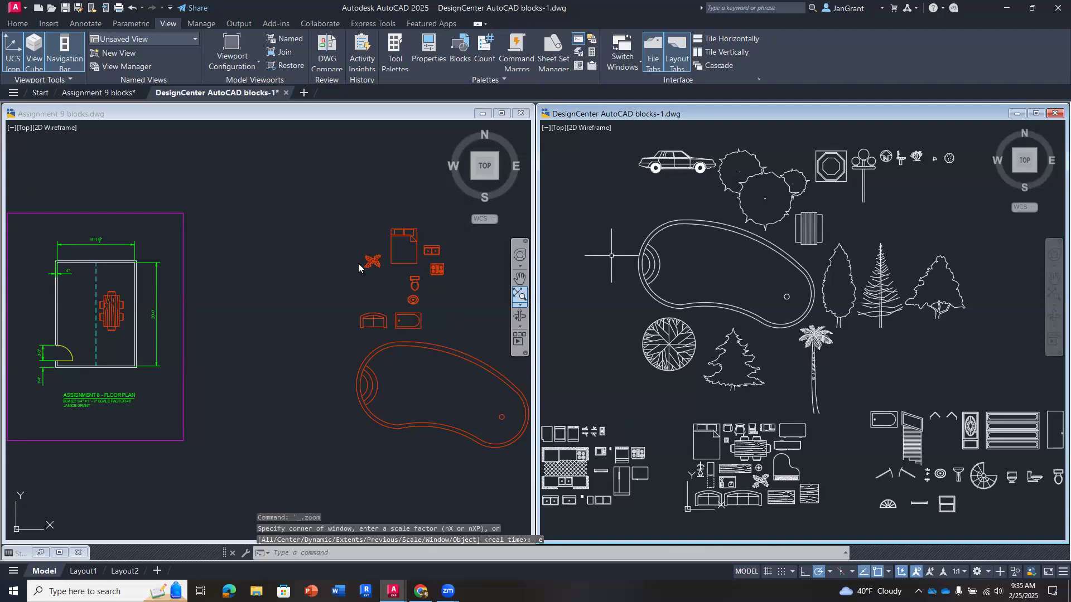
click(292, 268)
scroll(293, 267, down, 2)
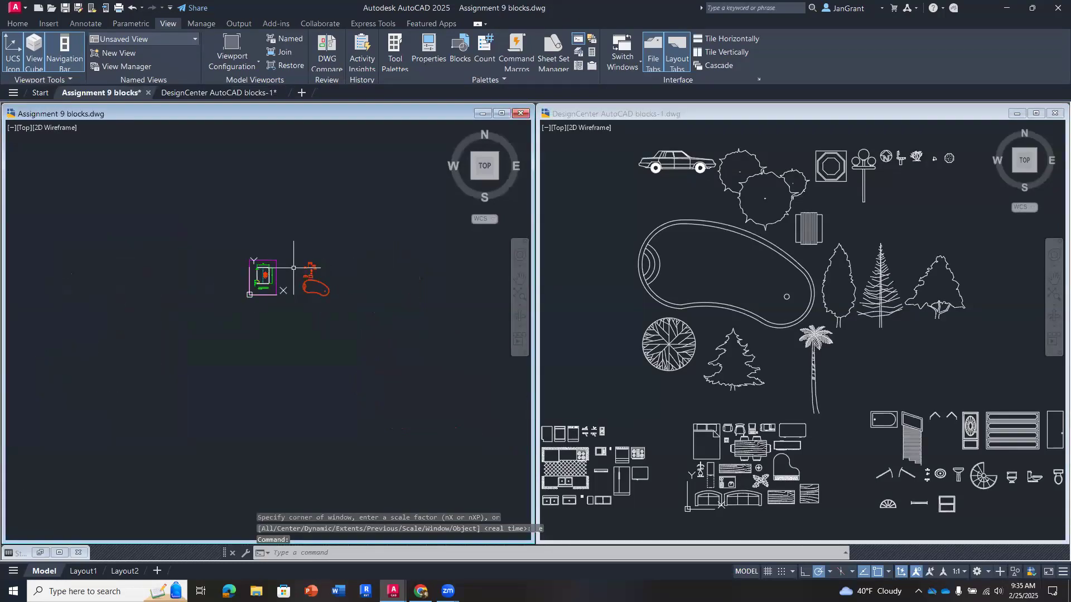
scroll(293, 267, up, 1)
scroll(293, 265, down, 1)
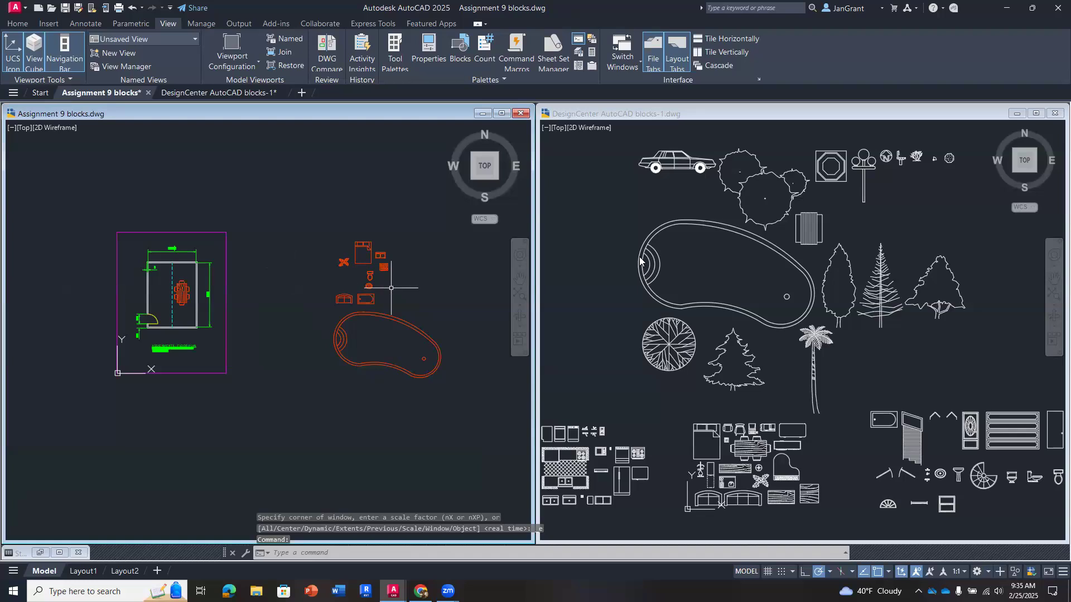
click(730, 281)
scroll(731, 281, down, 3)
scroll(731, 279, up, 3)
scroll(731, 277, down, 1)
scroll(732, 275, up, 1)
scroll(733, 275, down, 1)
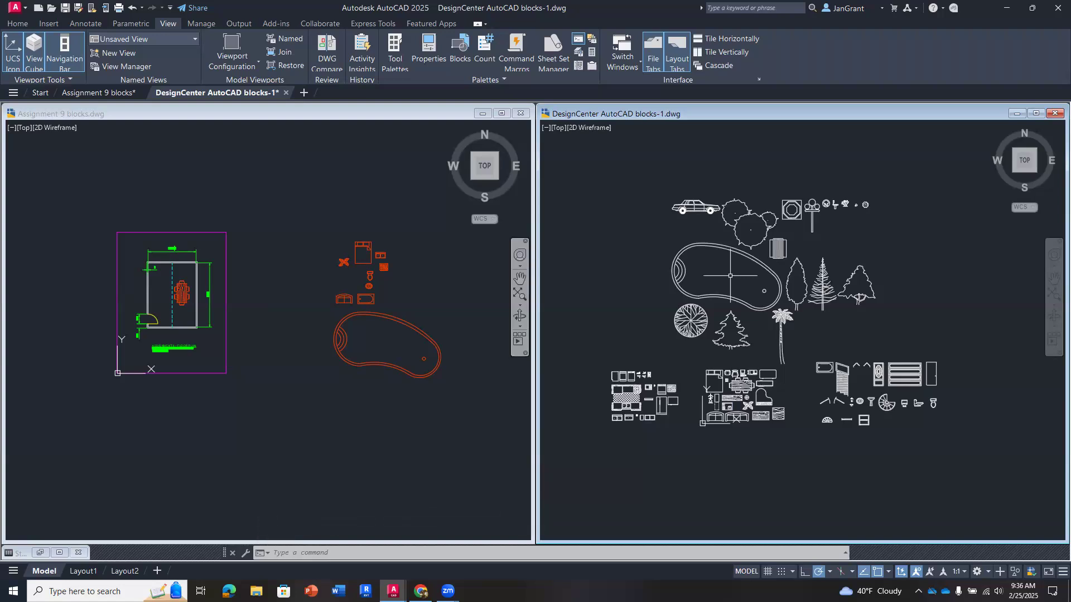
click(273, 265)
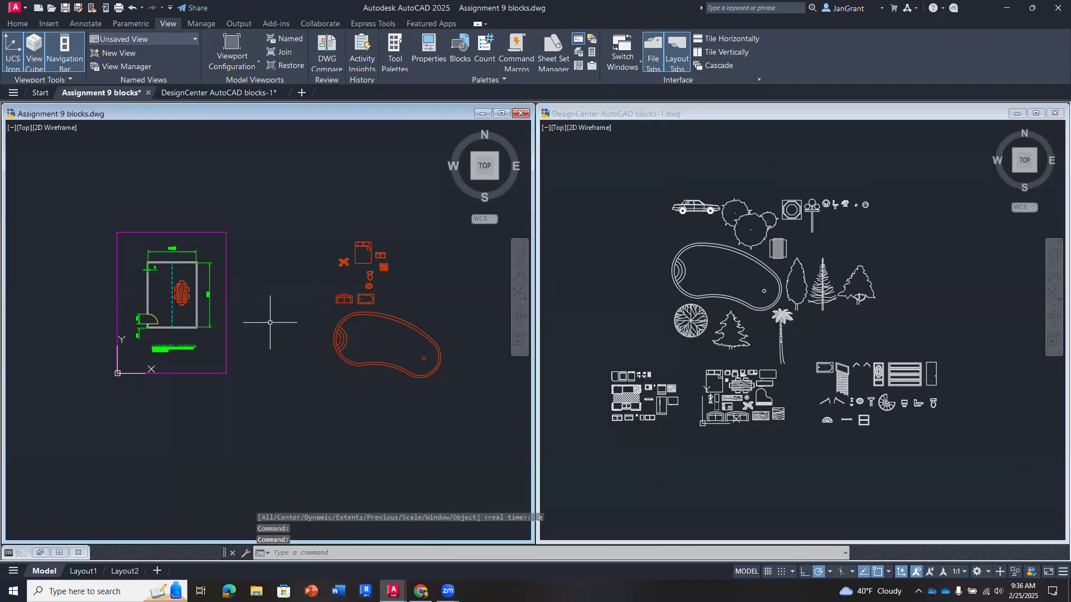
key(Escape)
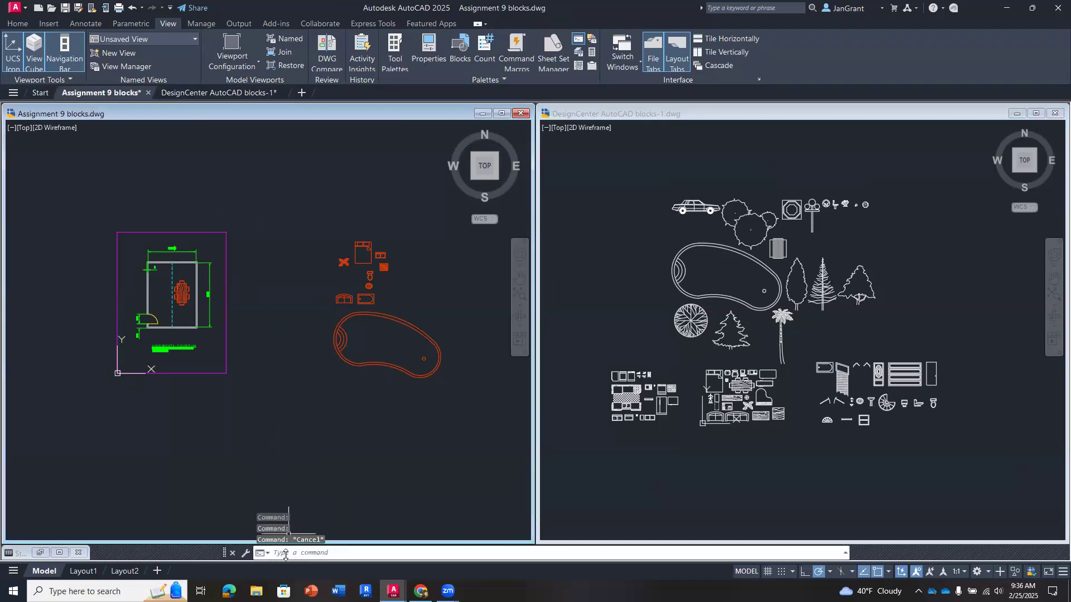
key(Escape)
key(Escape)
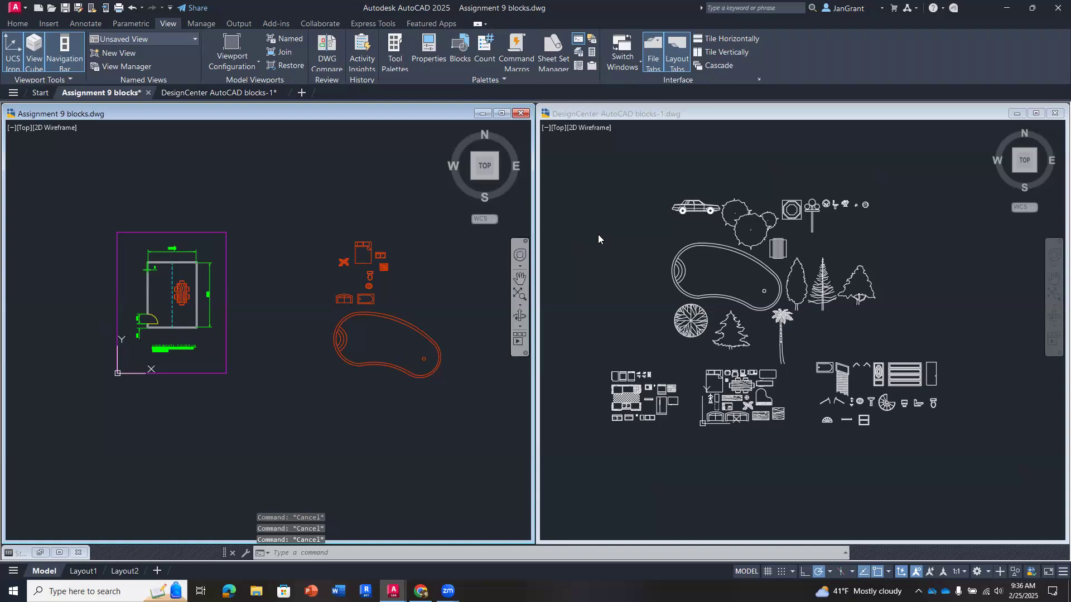
- Copy the grand piano block from DesignCenter AutoCAD blocks-1 into the Assignment 9 drawing, between the plant and the sofa
click(576, 223)
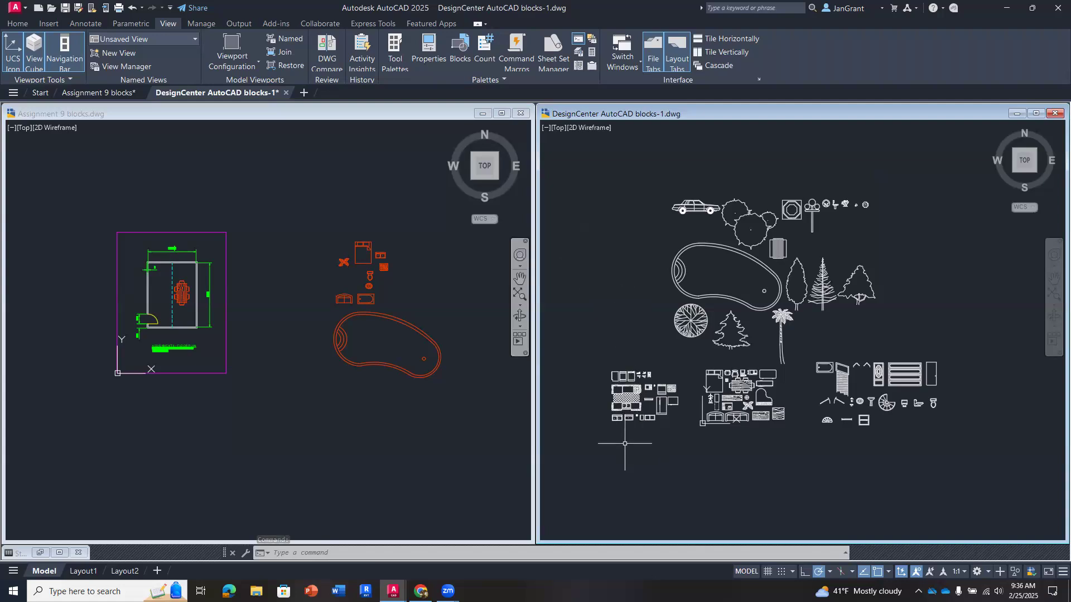
scroll(624, 444, up, 6)
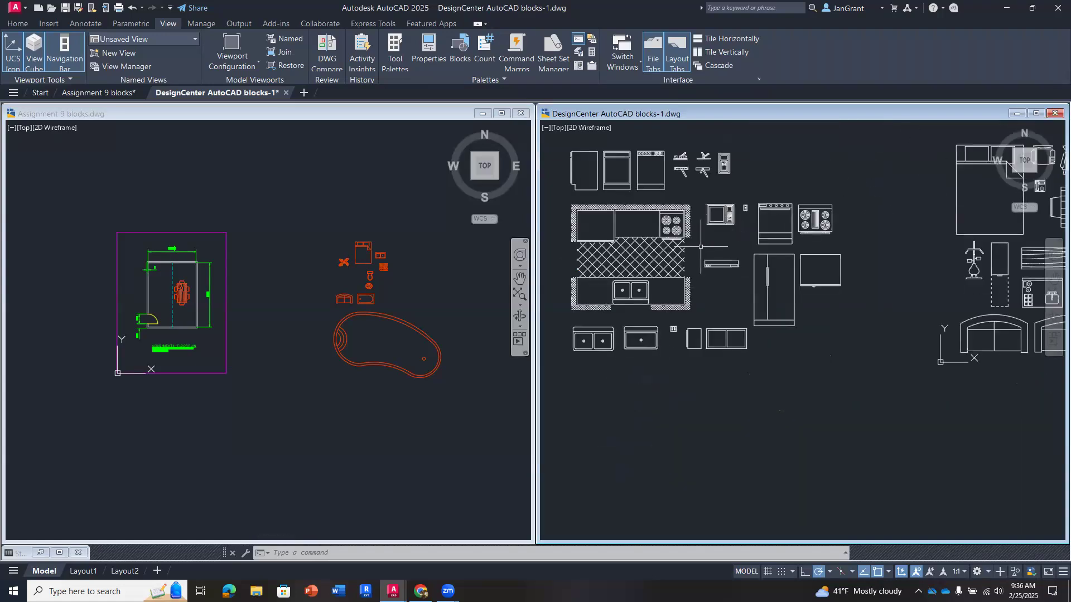
middle_drag(700, 246, 702, 253)
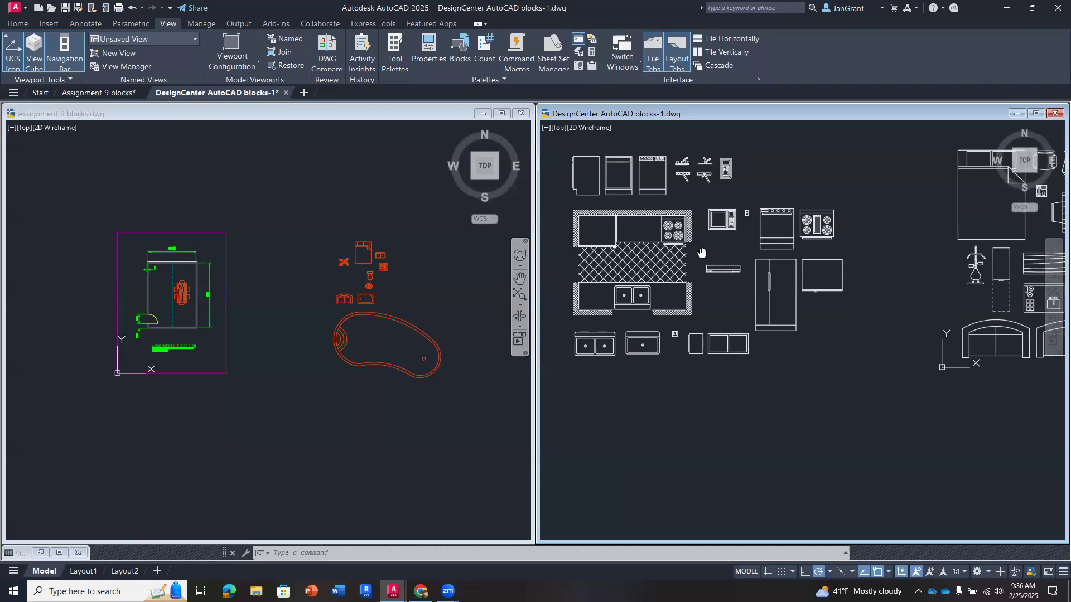
scroll(865, 299, down, 2)
middle_drag(867, 307, 599, 321)
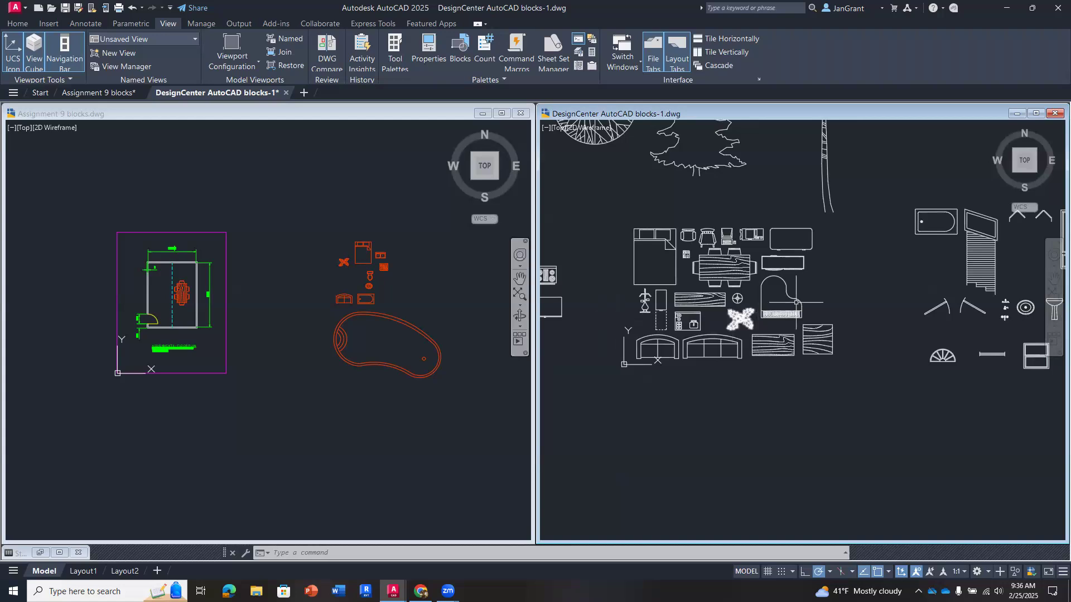
middle_drag(815, 294, 759, 292)
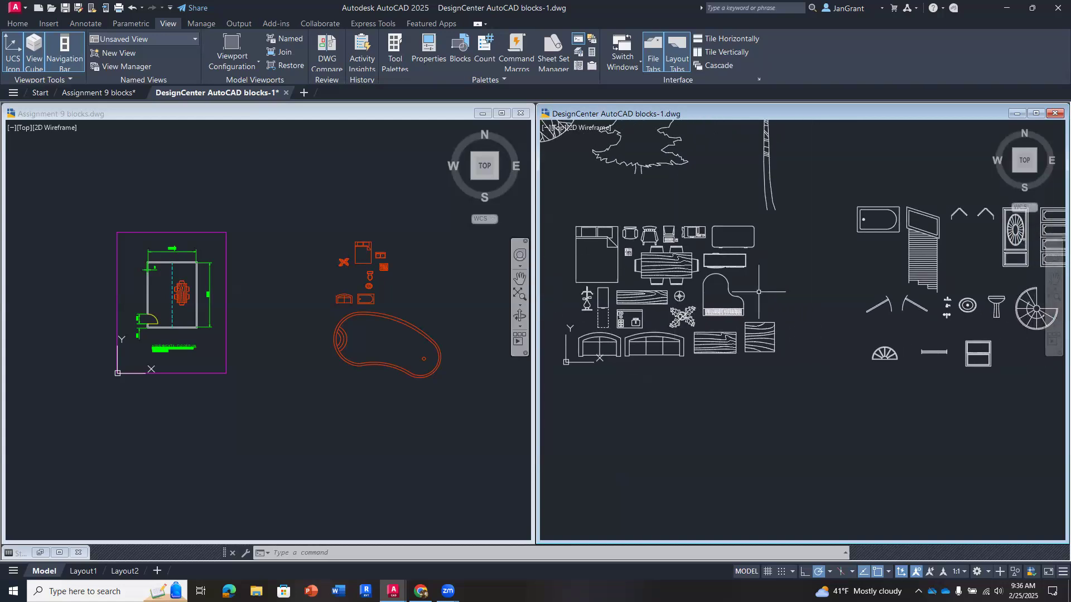
click(726, 286)
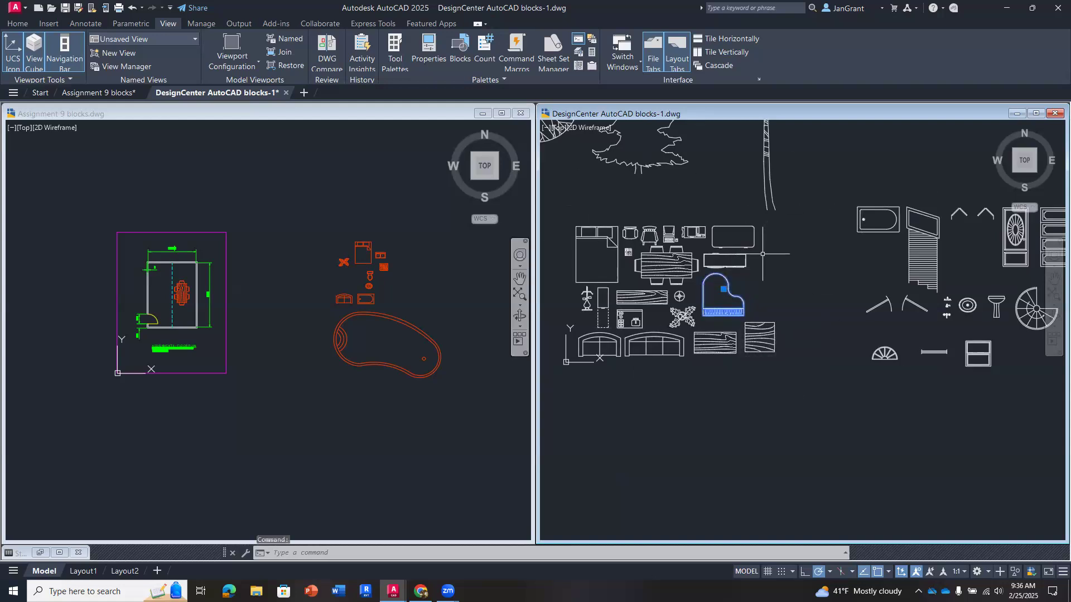
click(723, 289)
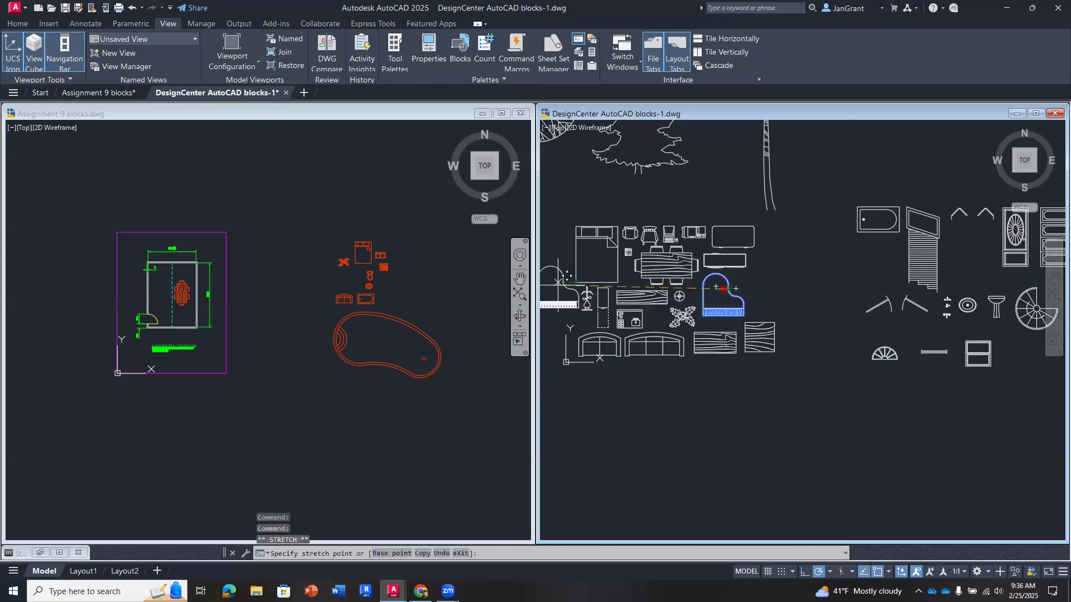
key(Escape)
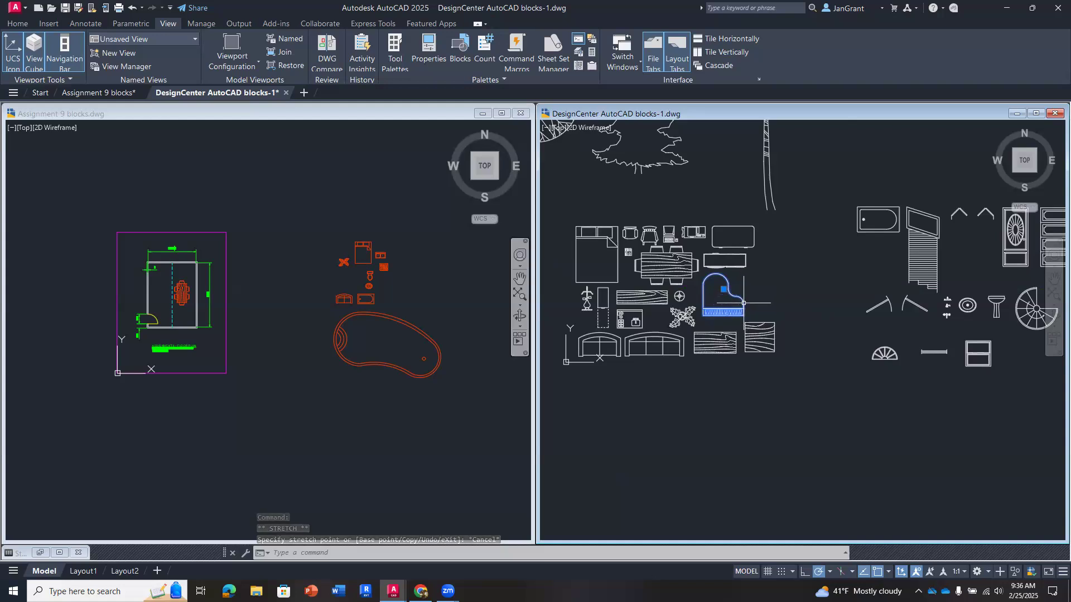
drag(705, 295, 342, 282)
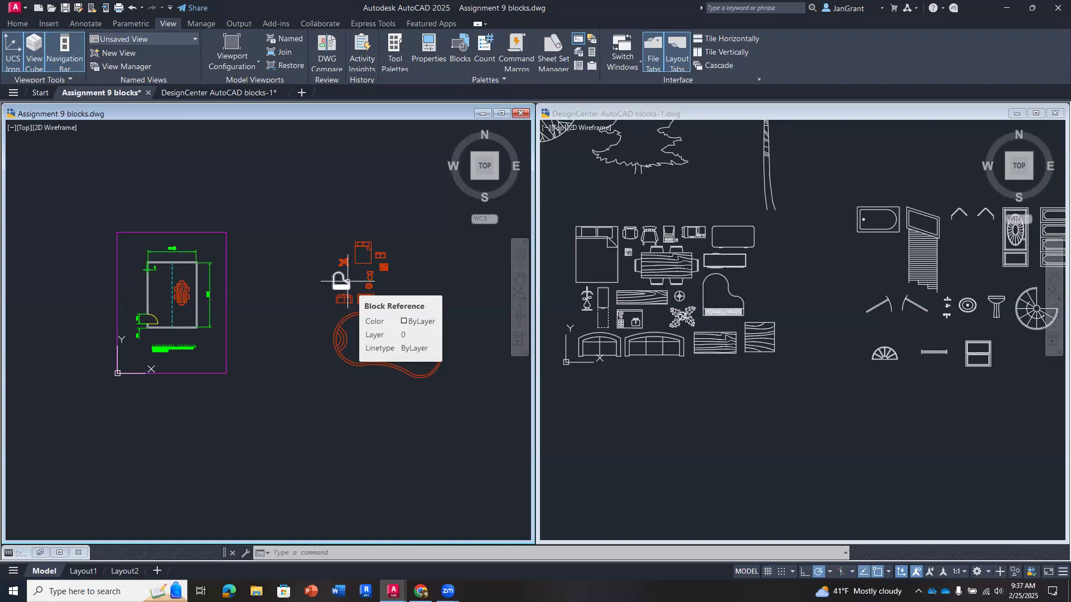
- Copy the spiral staircase from DesignCenter AutoCAD blocks-1 into the Assignment 9 drawing with Paste as Block, right of the toilet and sink
click(754, 281)
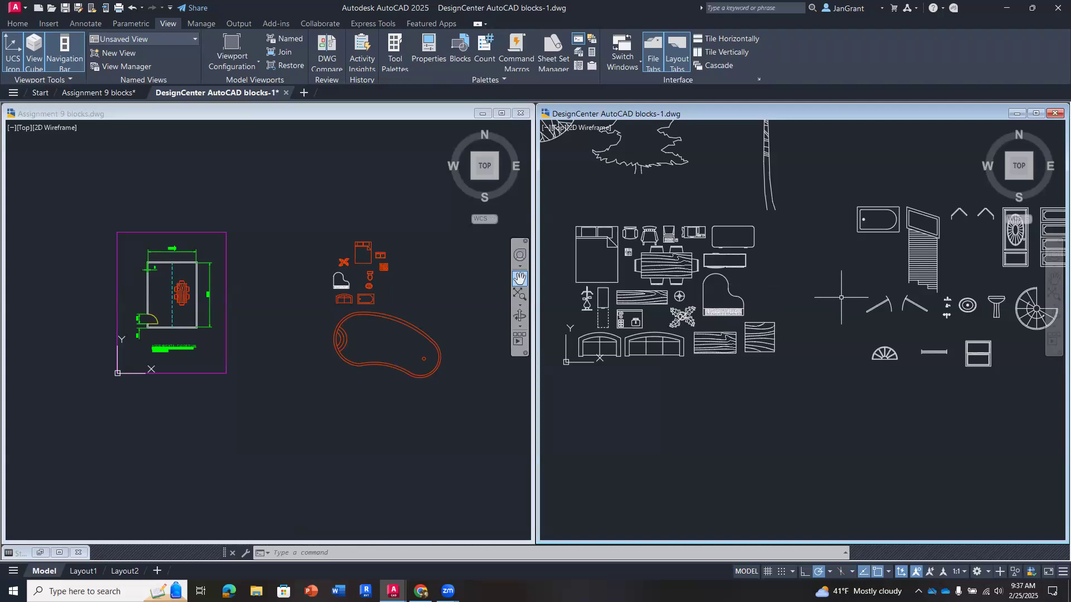
click(1024, 316)
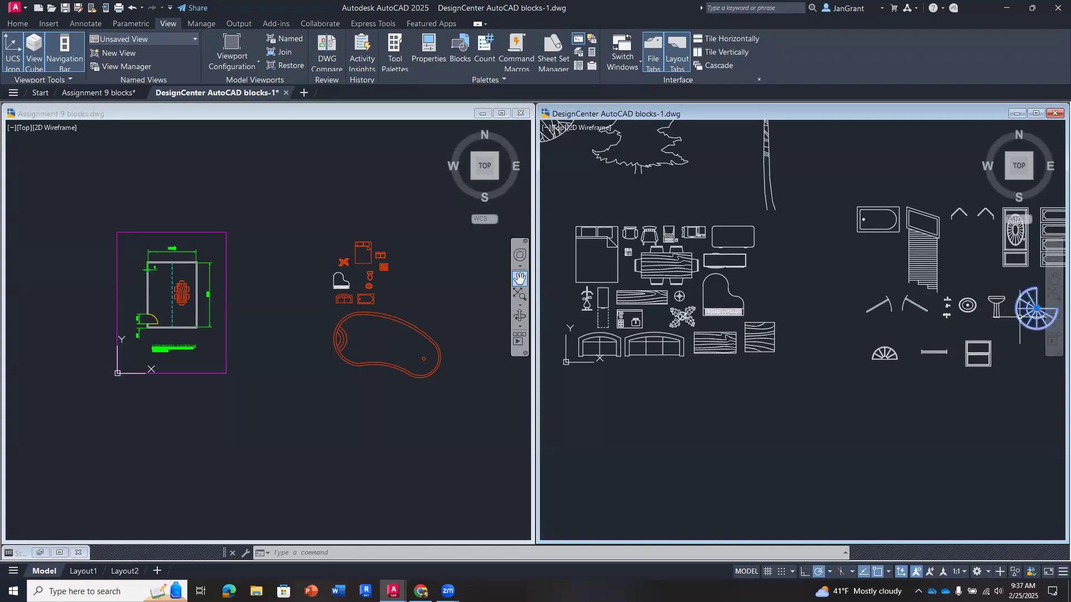
middle_drag(1019, 336, 769, 332)
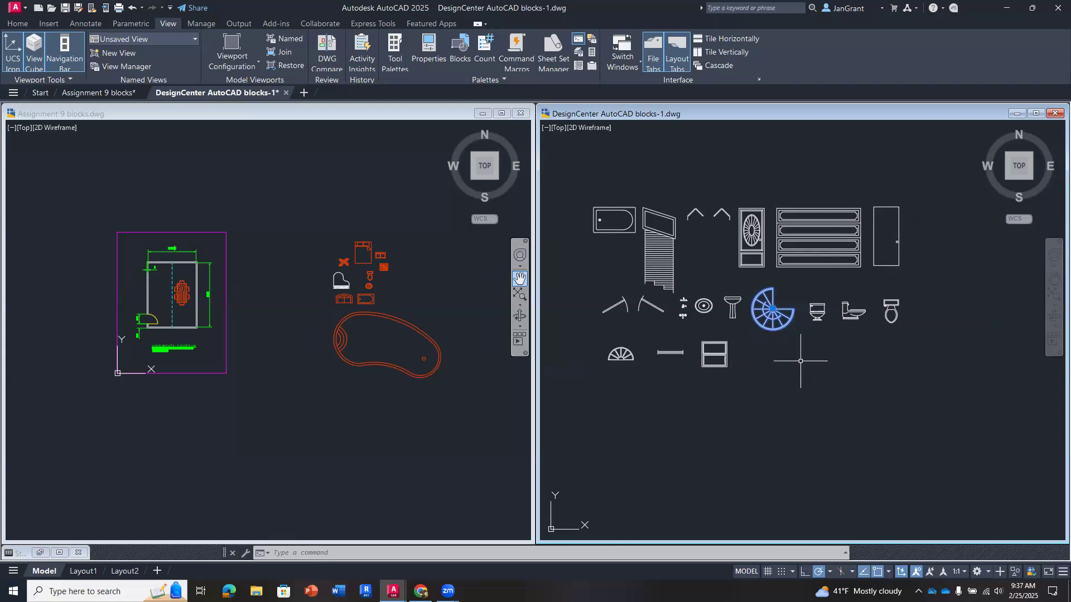
key(Escape)
mouse_move(715, 374)
mouse_down()
mouse_move(526, 369)
mouse_move(406, 329)
mouse_move(400, 313)
mouse_up()
right_drag(401, 314, 401, 315)
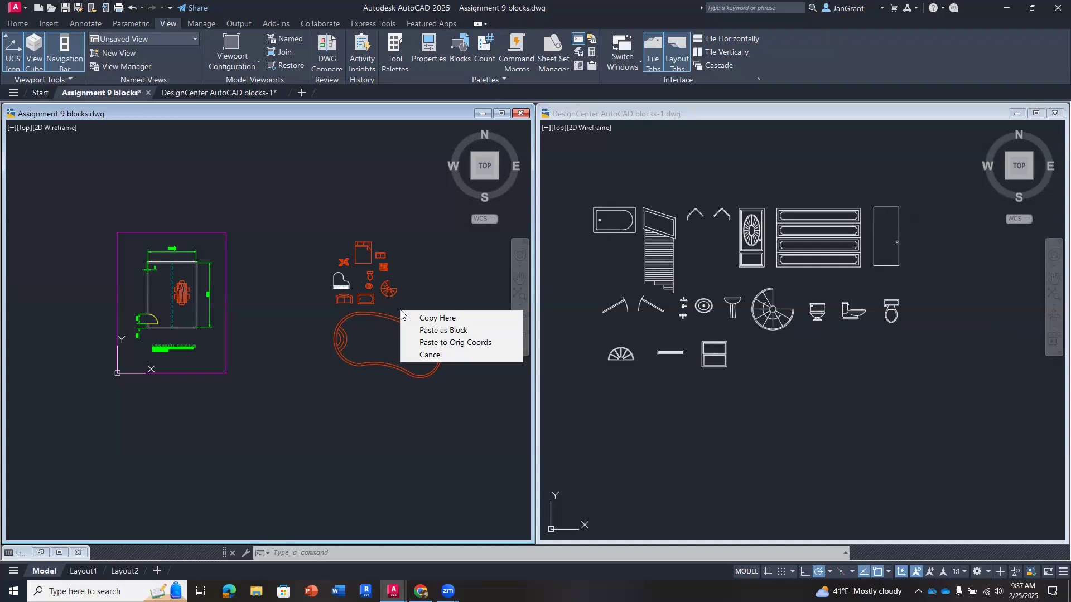
click(463, 330)
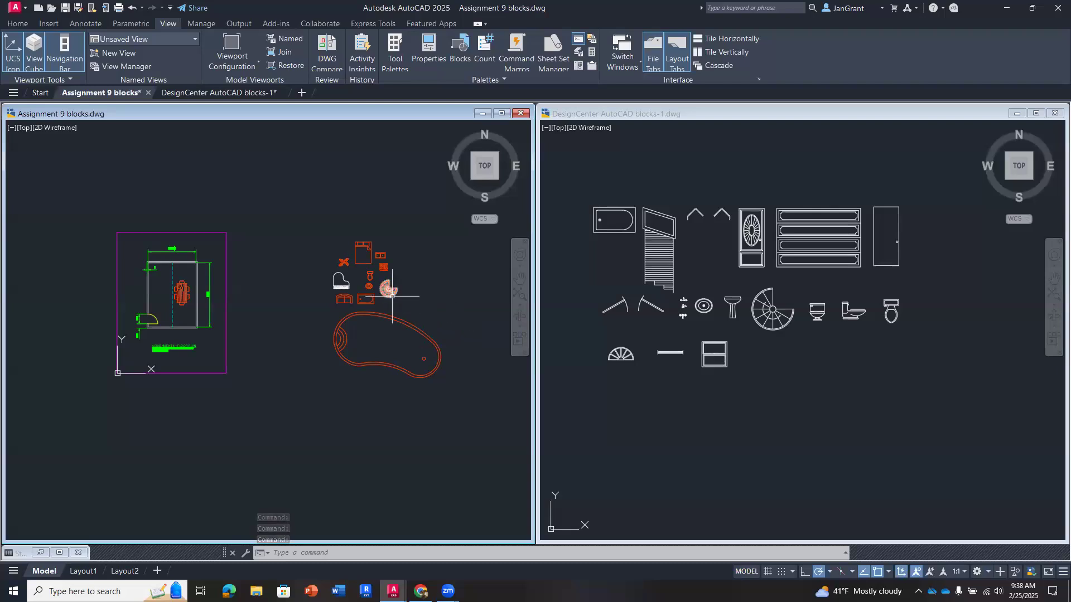
mouse_move(392, 296)
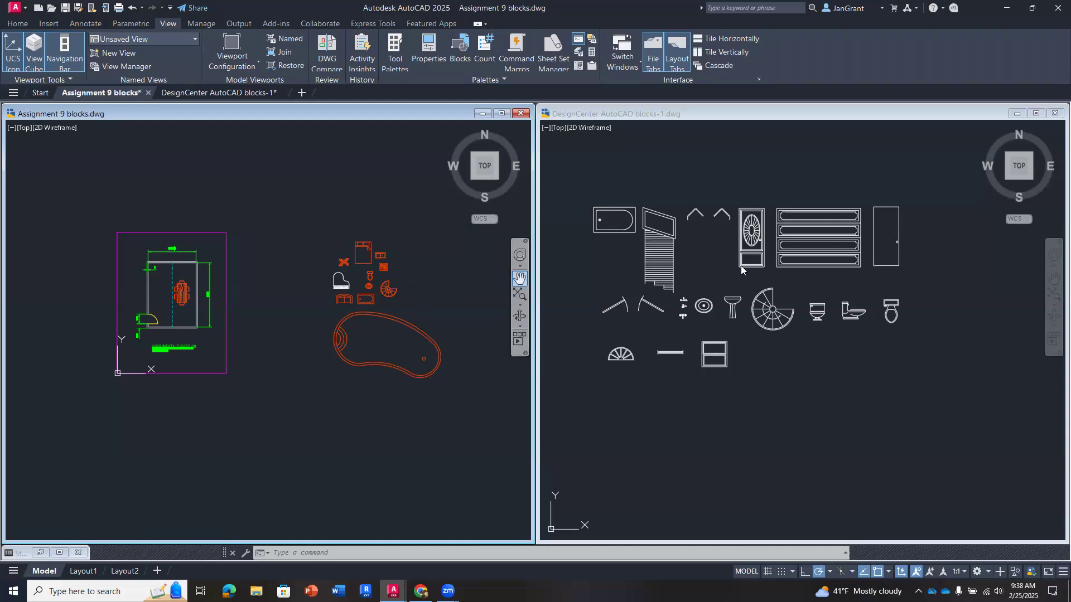
- Return from the block collection to the Assignment 9 blocks drawing and maximize its window
click(722, 254)
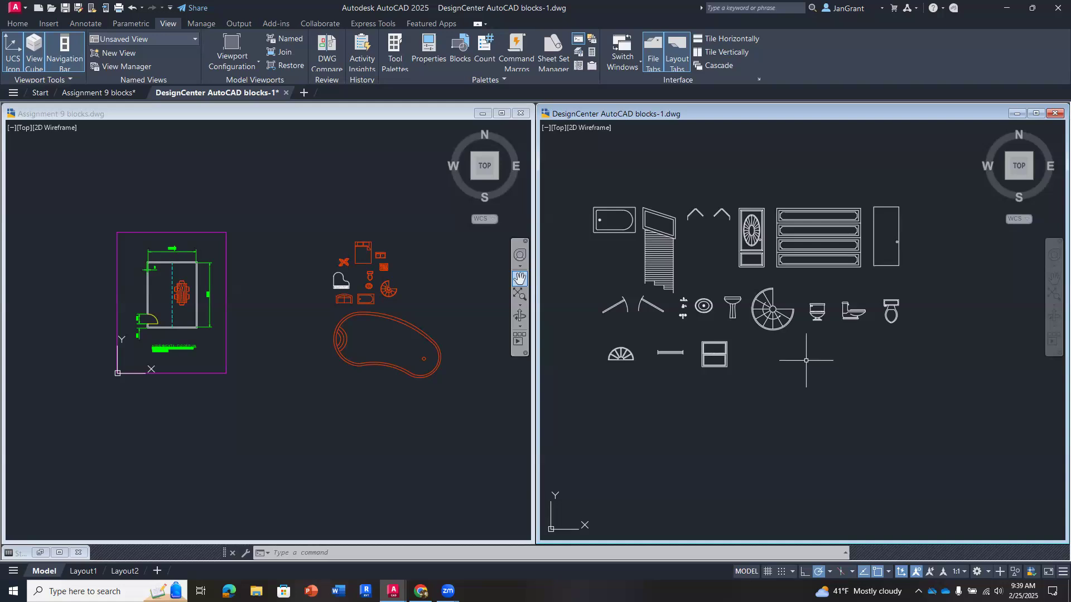
scroll(805, 361, down, 5)
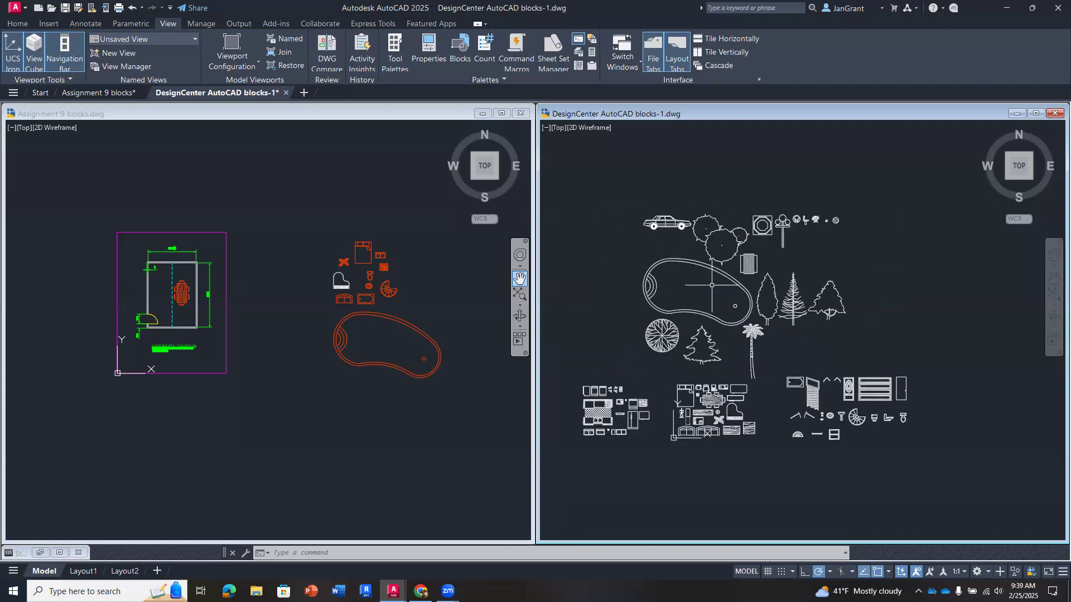
click(328, 192)
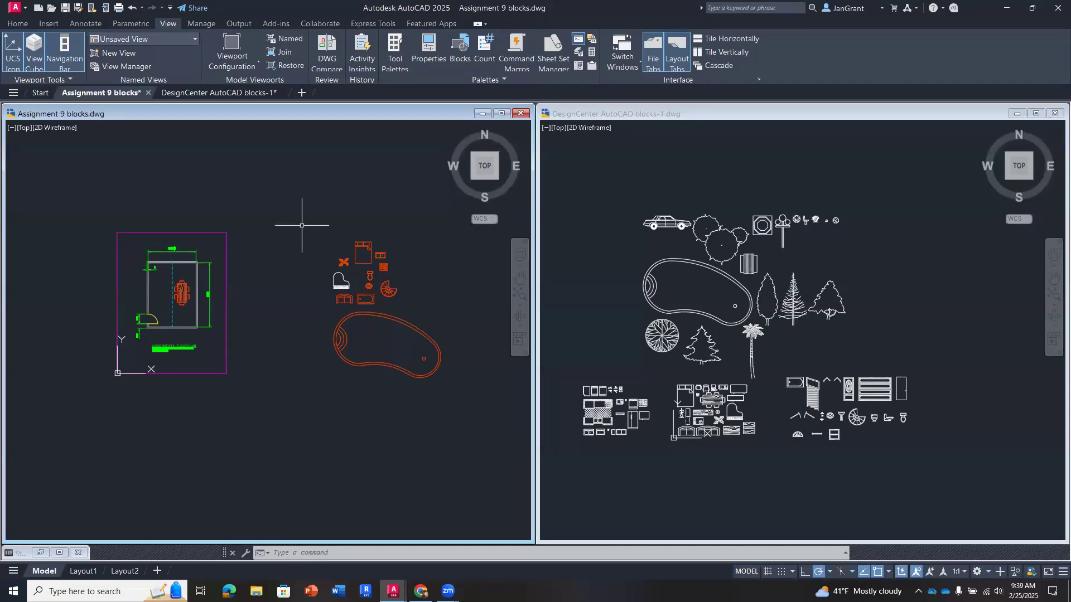
click(503, 114)
scroll(519, 268, up, 2)
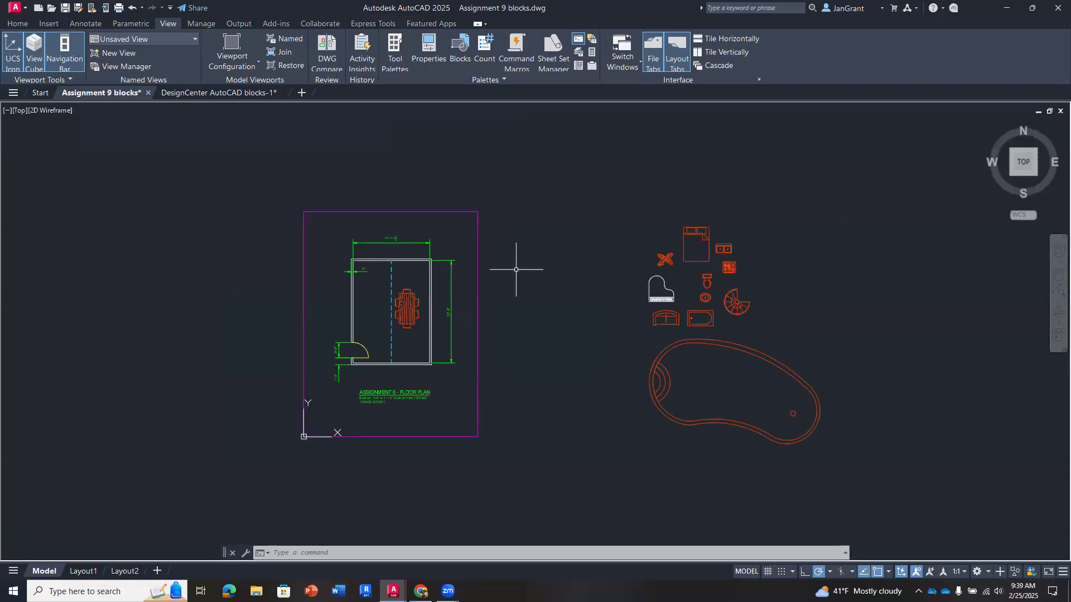
- Start inserting a block from a library in the Assignment 9 blocks drawing, opening the block library file selection
mouse_move(557, 282)
middle_down()
mouse_move(547, 270)
mouse_move(497, 267)
middle_up()
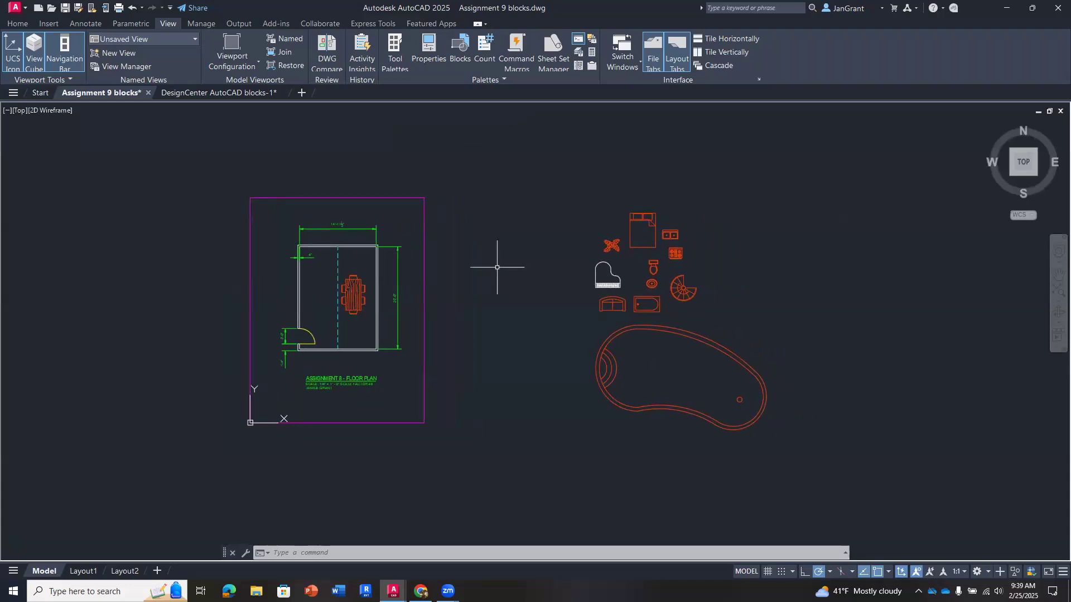
scroll(497, 267, up, 2)
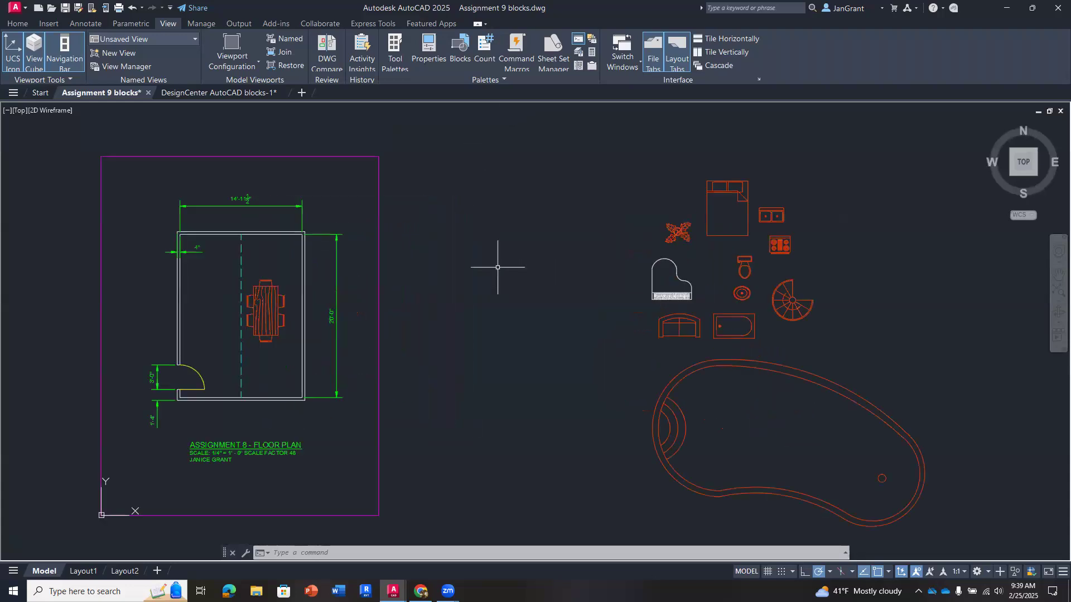
click(18, 24)
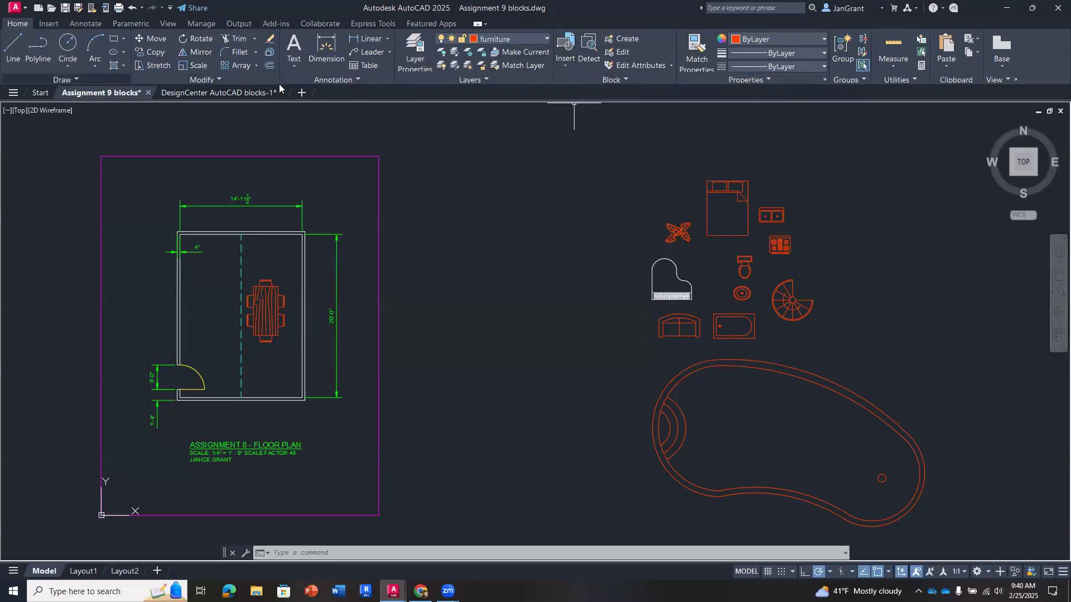
click(565, 67)
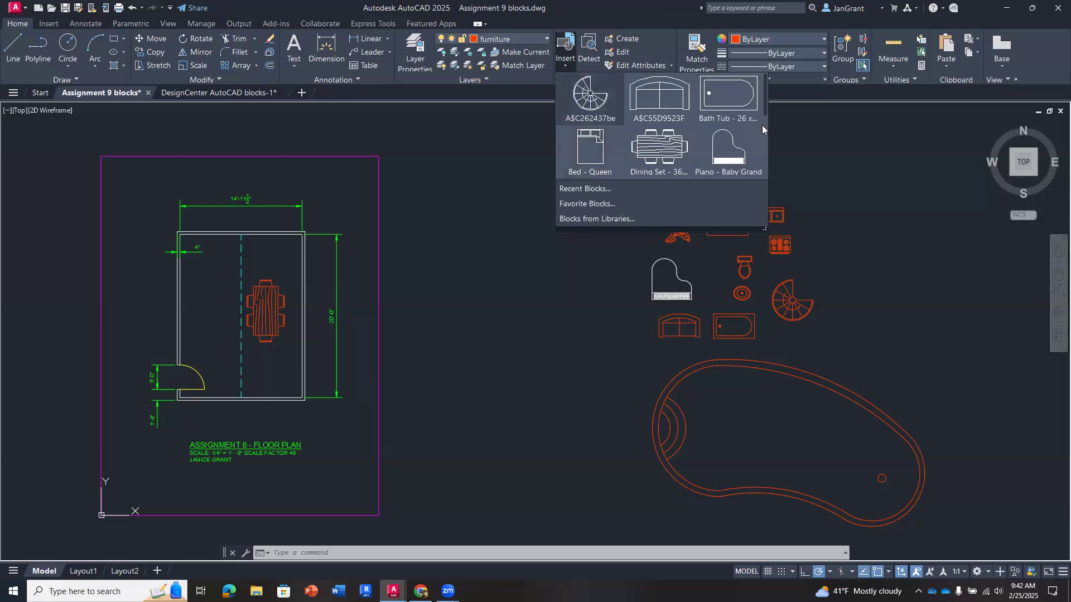
click(584, 220)
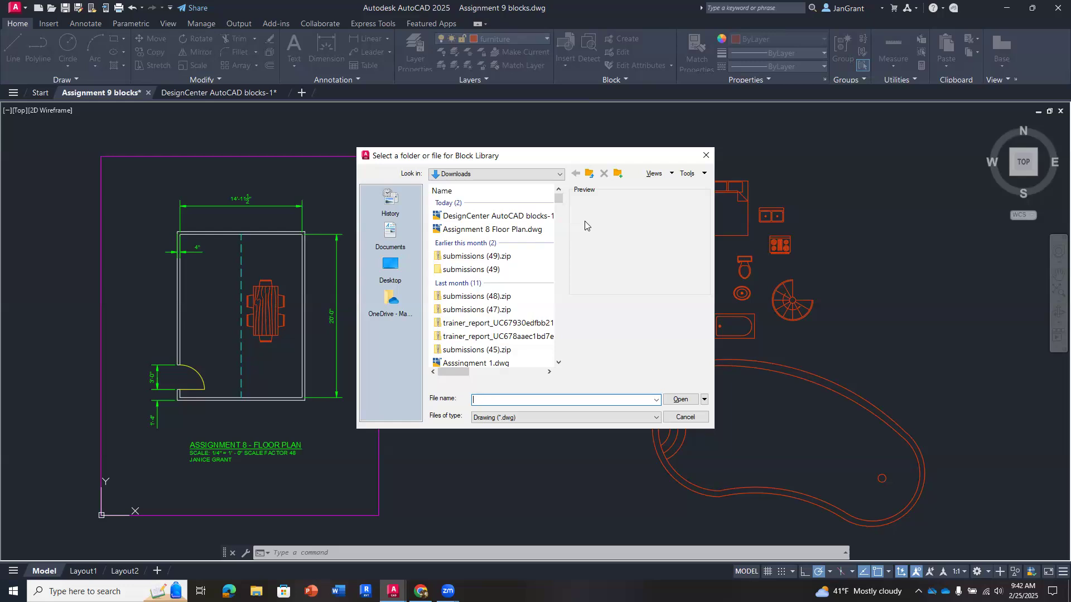
- Browse the OneDrive documents to the 000000 All classes folder inside Macomb
click(393, 300)
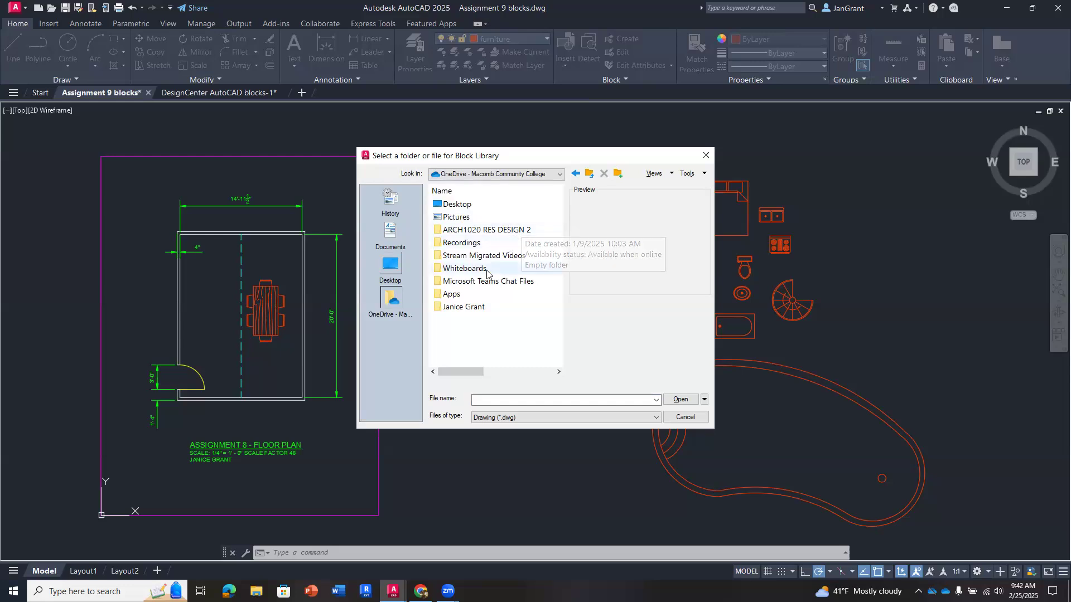
double_click(472, 308)
click(478, 204)
double_click(477, 204)
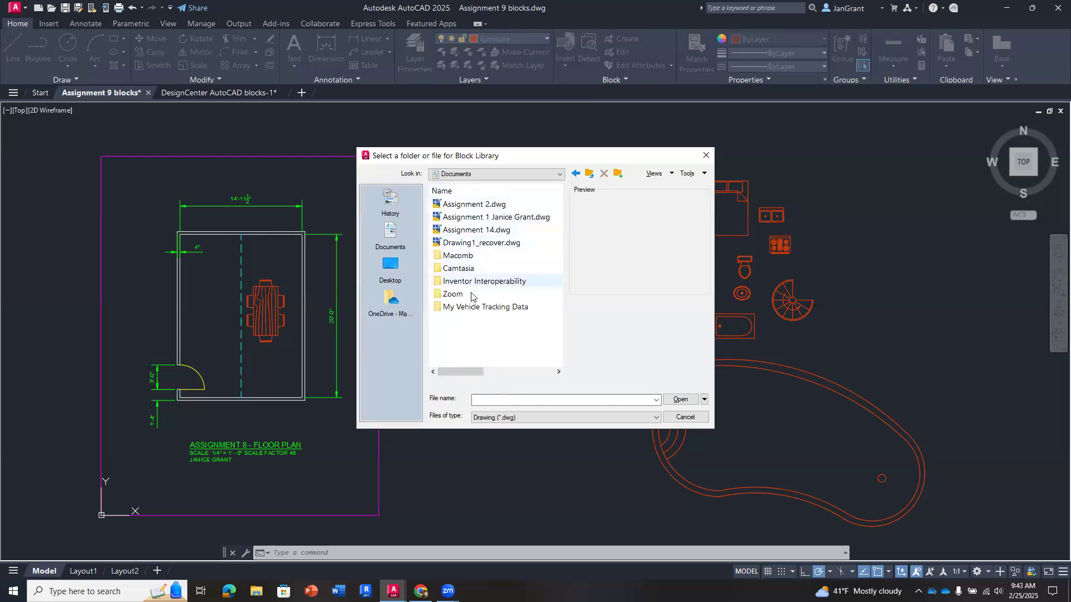
double_click(481, 256)
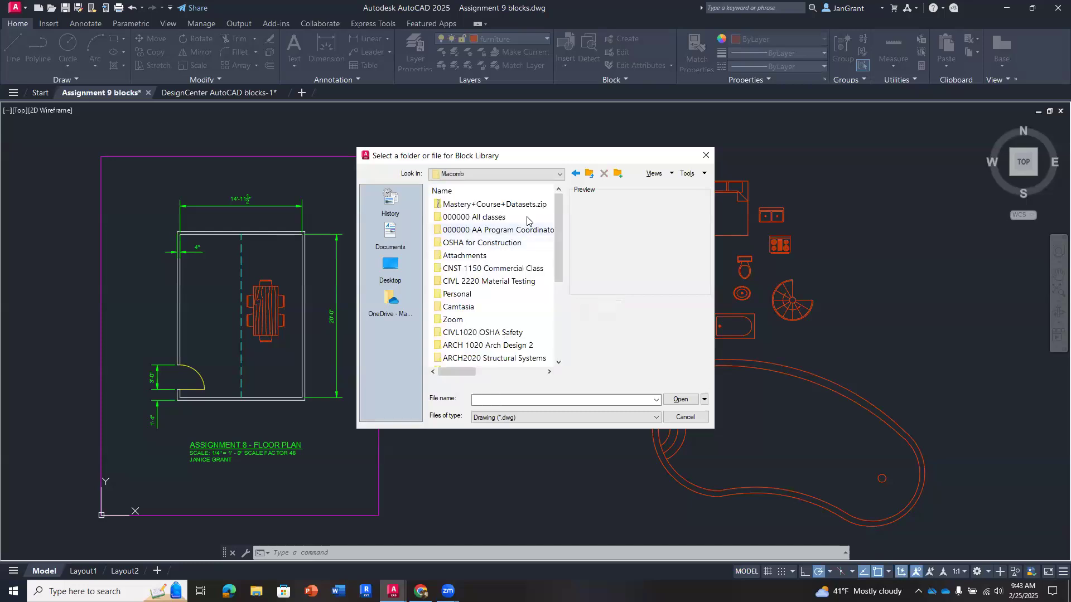
double_click(524, 218)
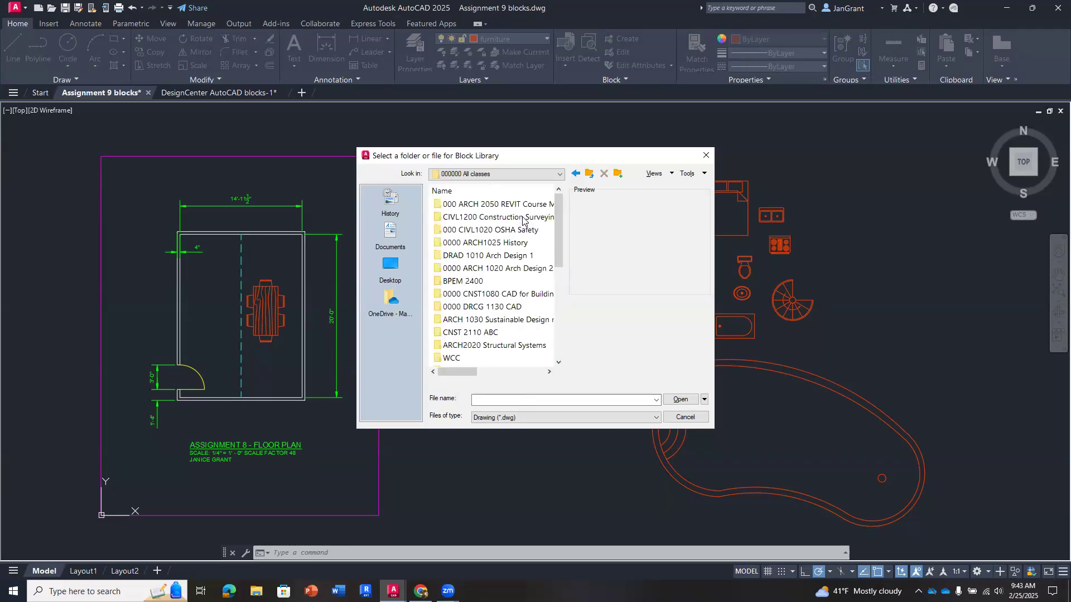
- Open the 0000 2025 Winter folder inside 0000 DRCG 1130 CAD, sorting the parent folder's contents by name
double_click(519, 257)
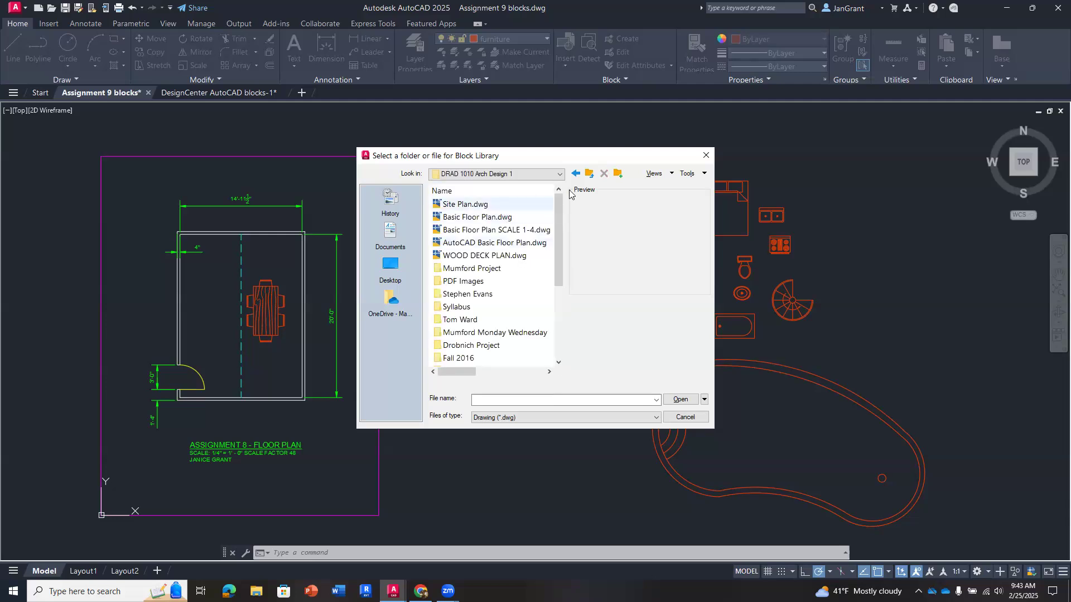
click(590, 174)
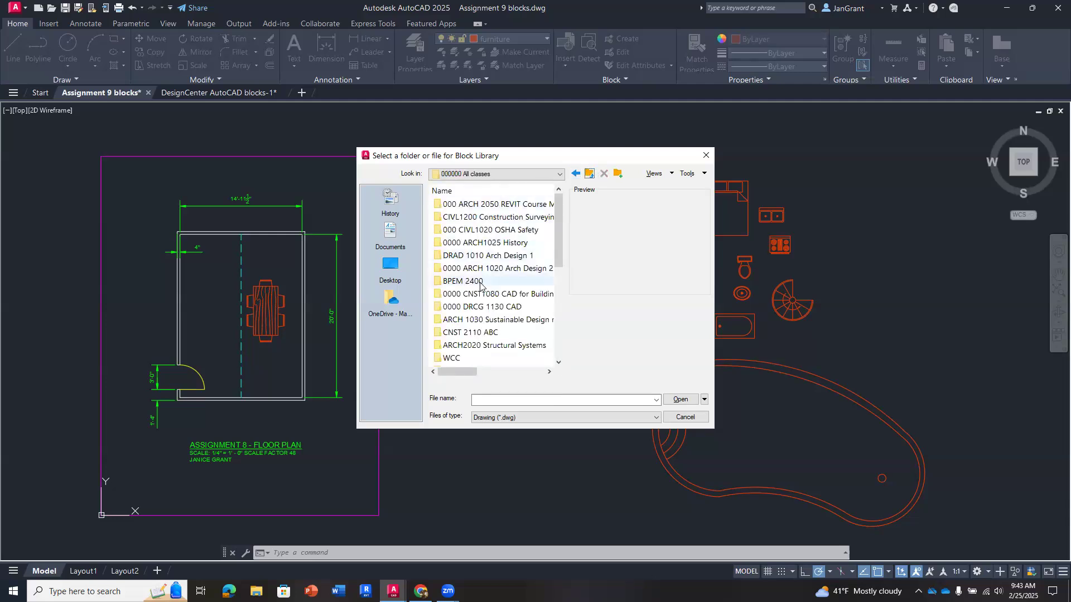
double_click(499, 307)
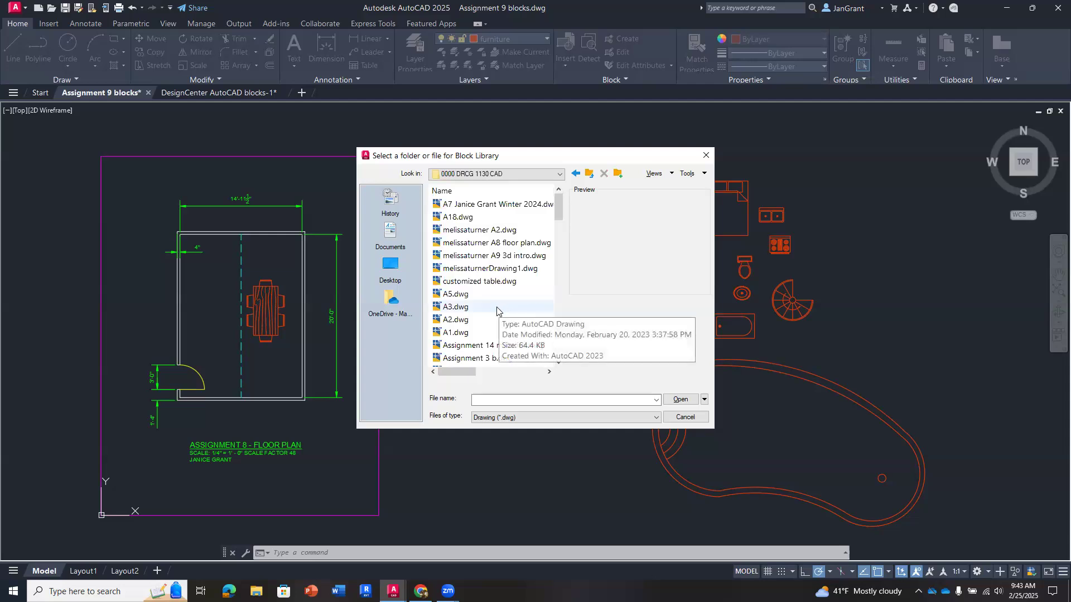
drag(558, 217, 551, 363)
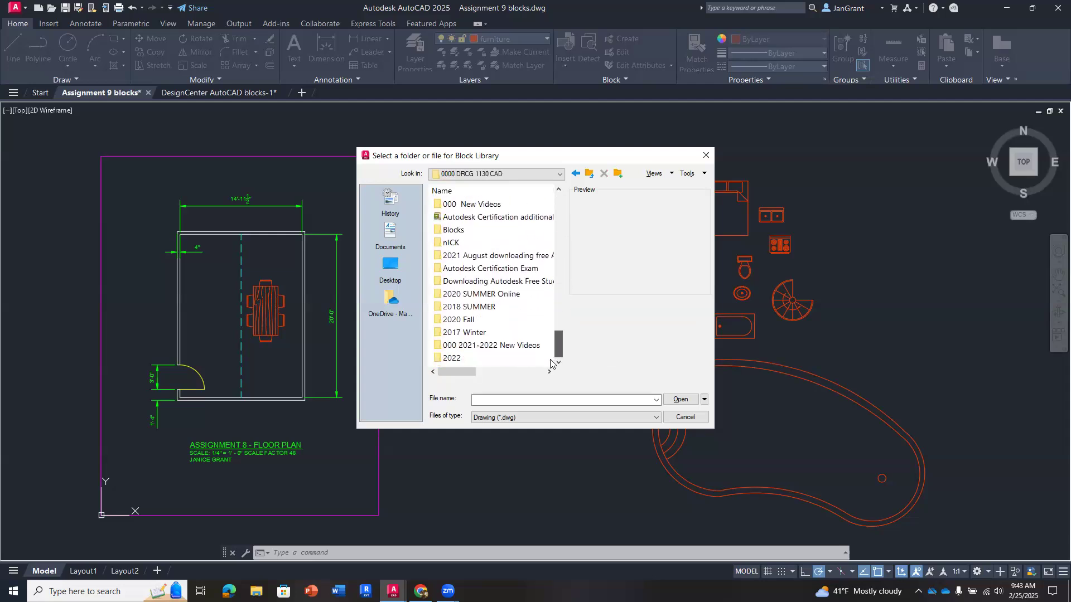
click(466, 193)
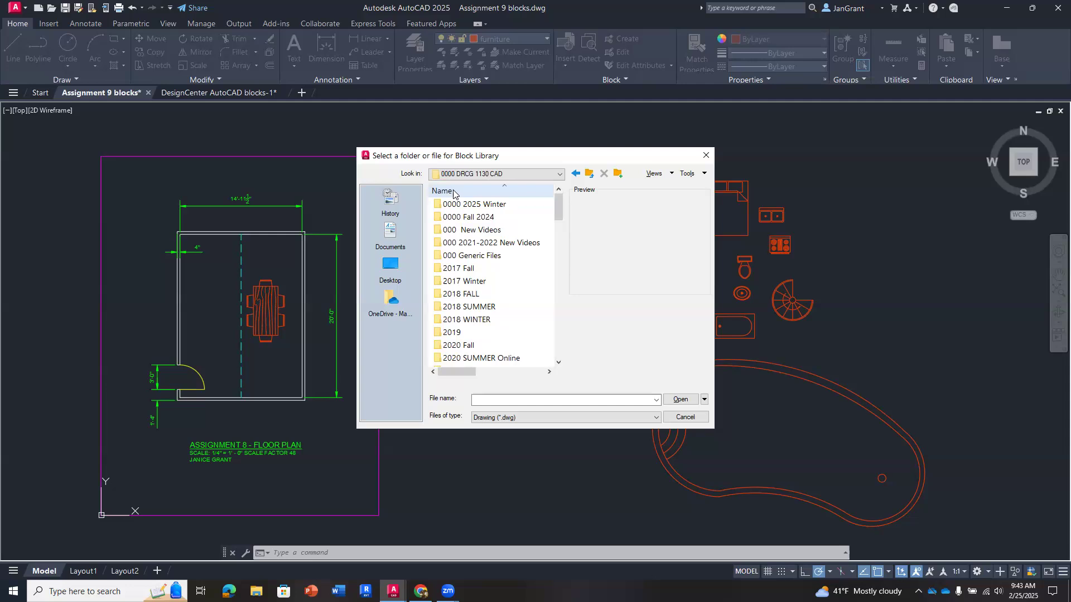
double_click(483, 207)
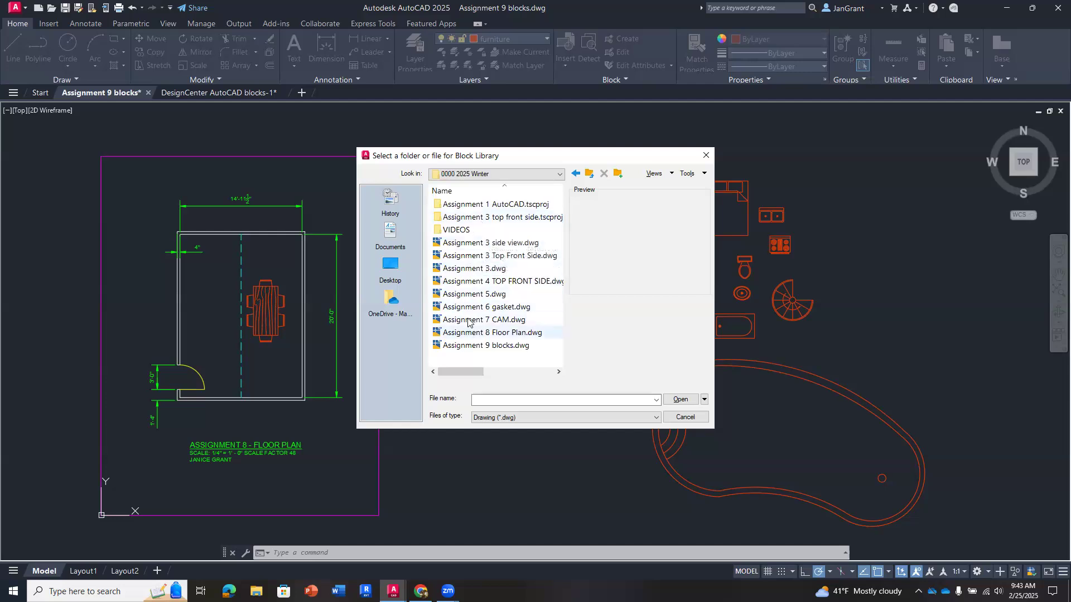
- Preview the Assignment 3, Assignment 4 TOP FRONT SIDE, Assignment 5, Assignment 6 gasket and Assignment 7 CAM drawings as block candidates
click(499, 295)
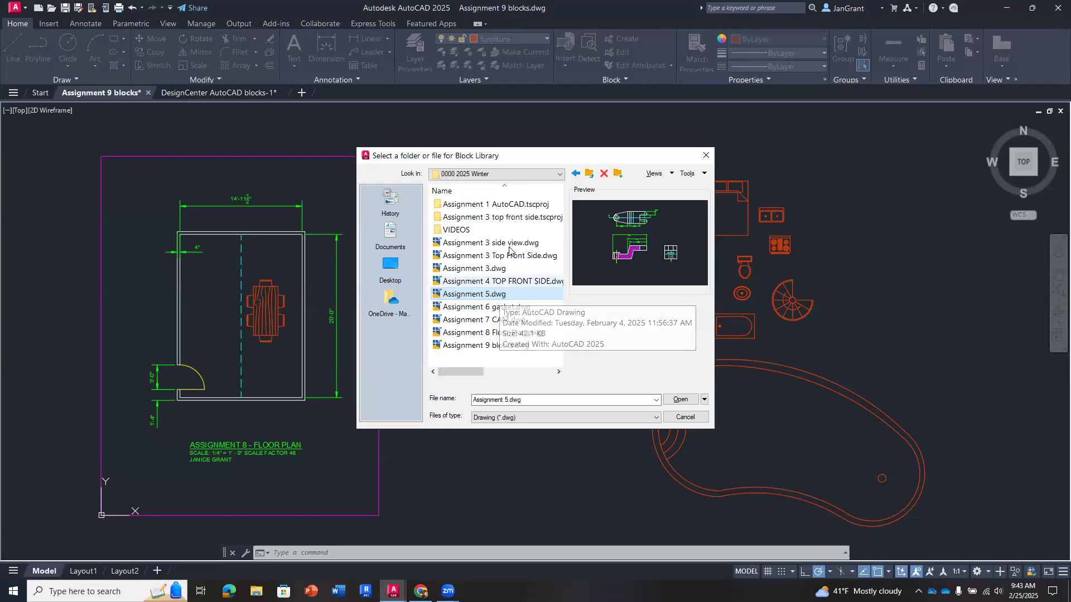
click(513, 219)
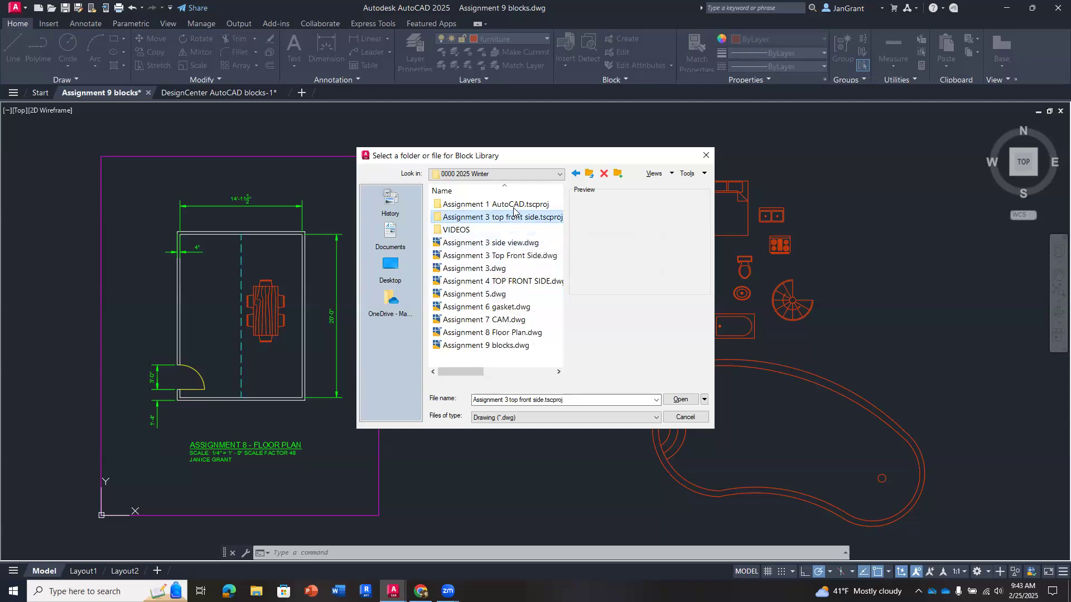
click(518, 283)
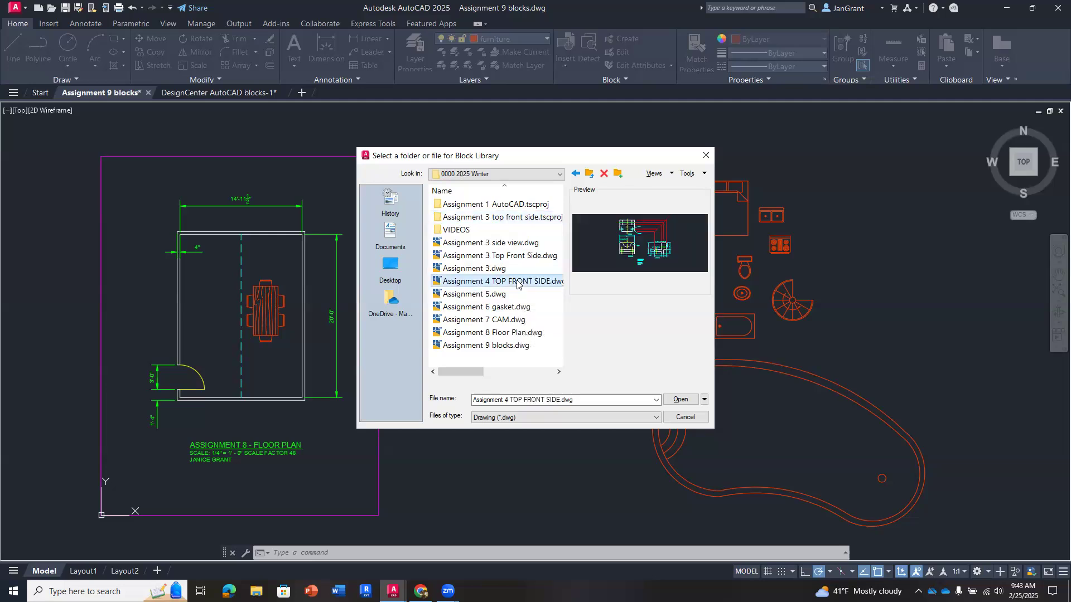
click(514, 308)
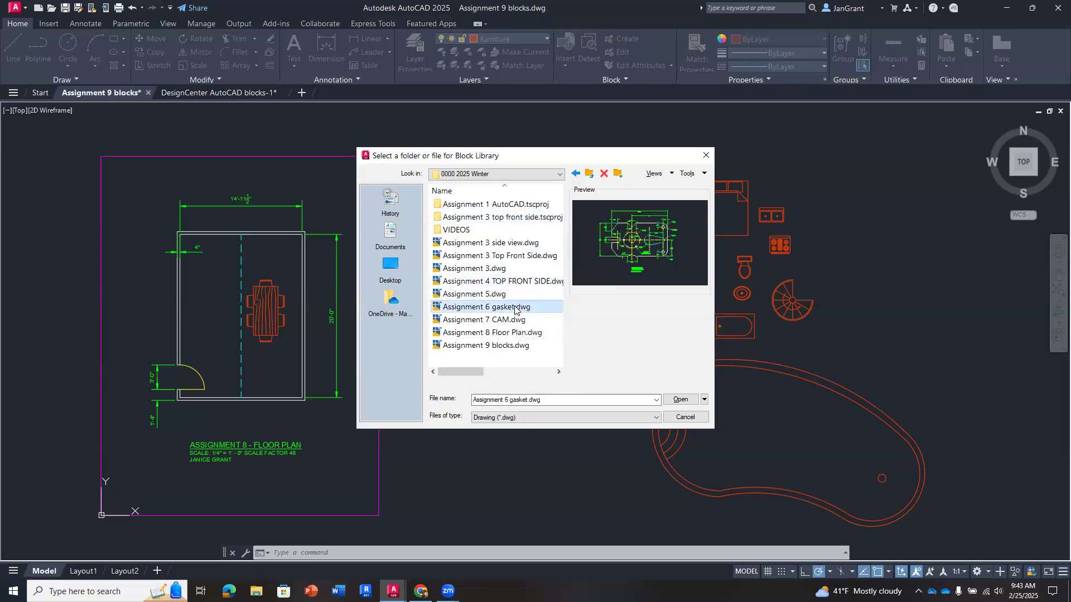
click(498, 296)
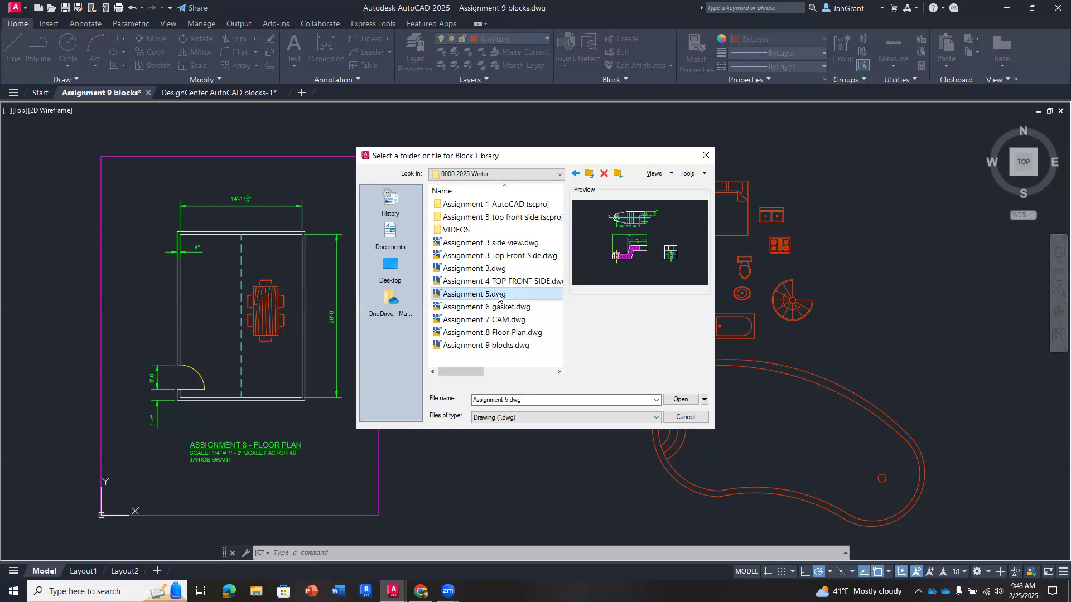
click(501, 283)
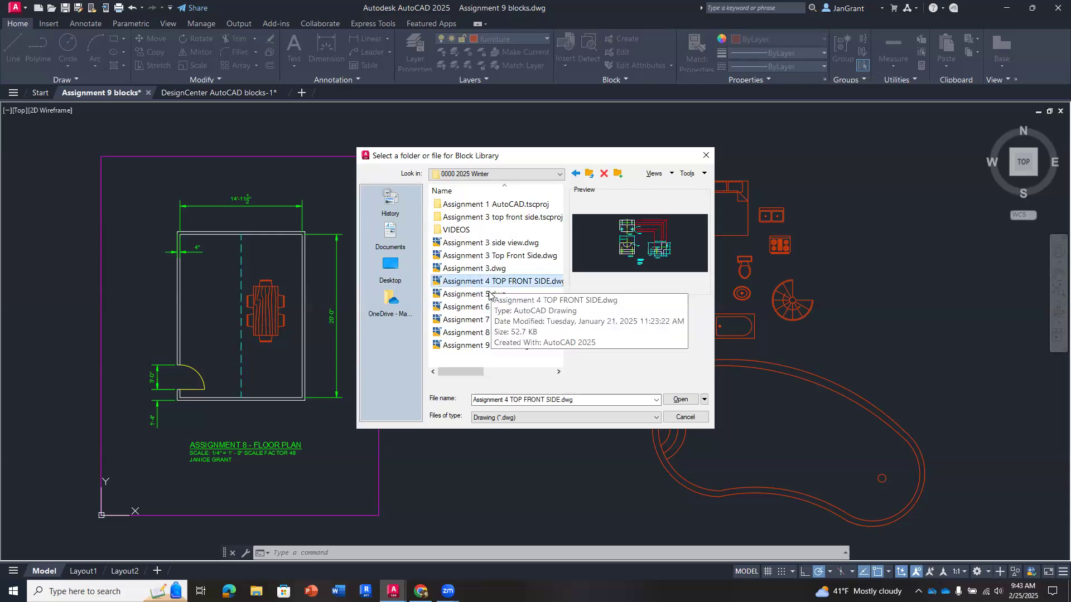
click(505, 321)
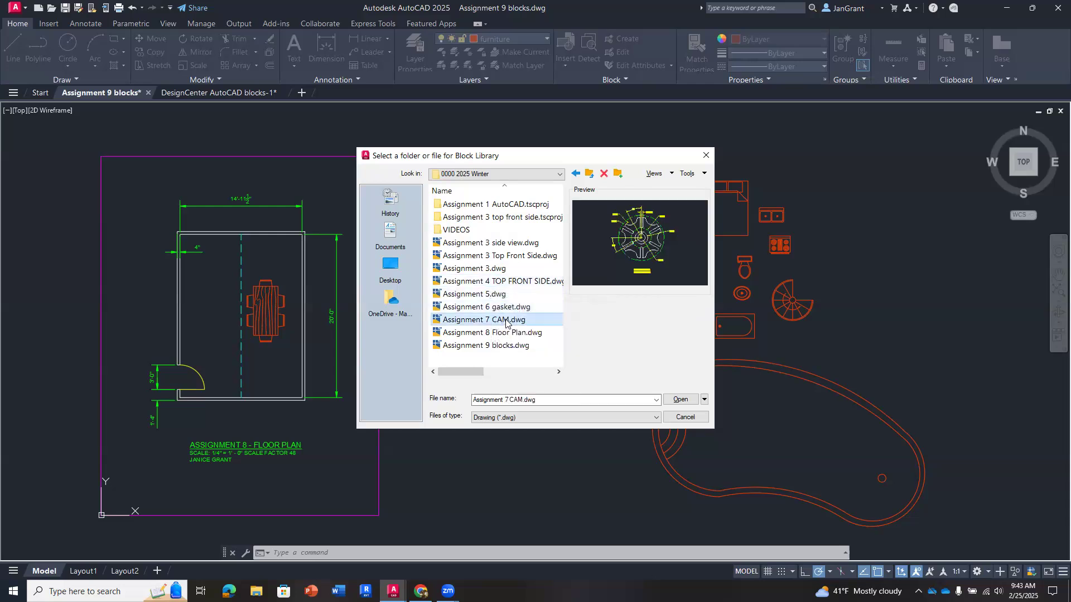
click(501, 270)
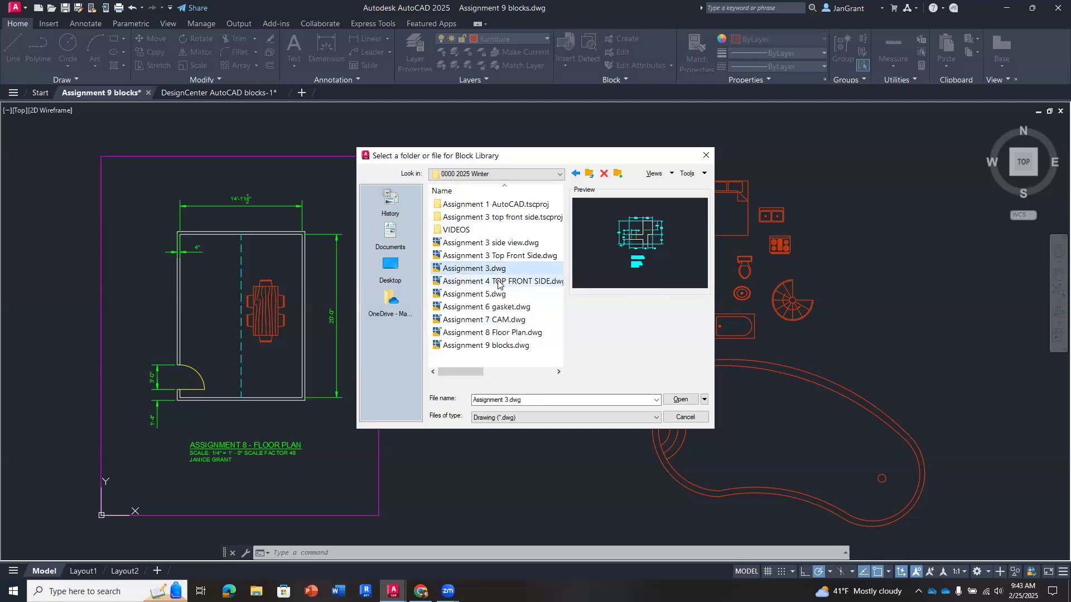
click(498, 282)
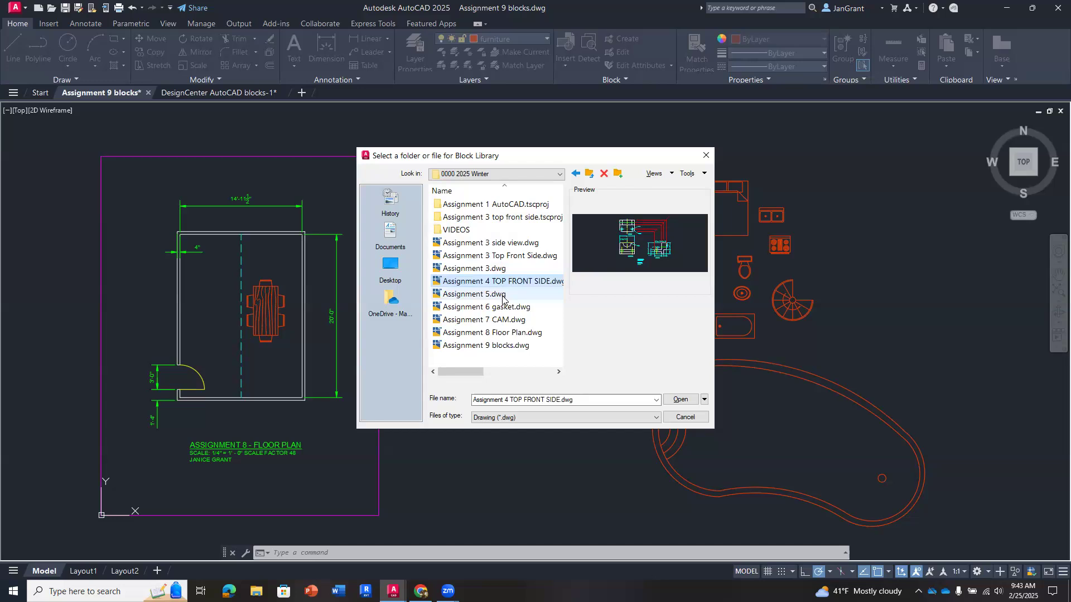
click(500, 295)
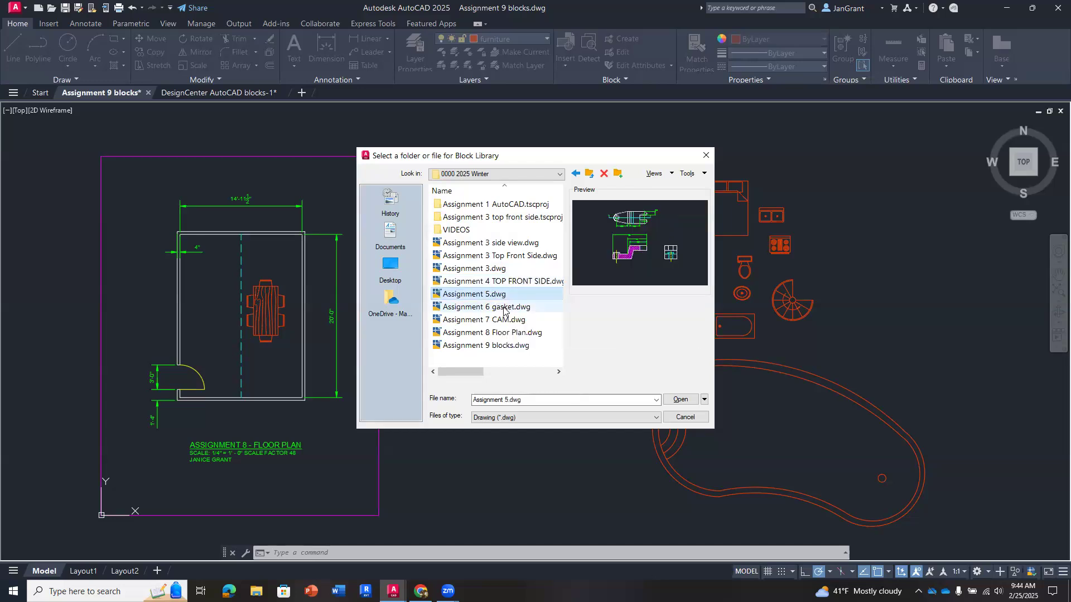
- Load Assignment 6 gasket.dwg as the block library and insert its gasket drawing between the floor plan and the furniture blocks
click(503, 308)
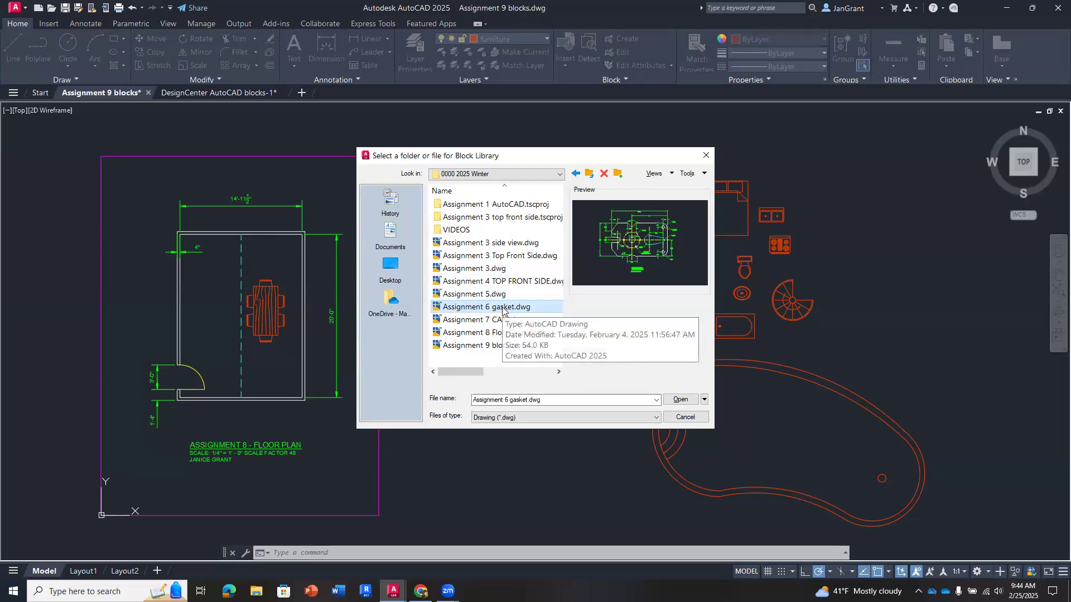
double_click(464, 308)
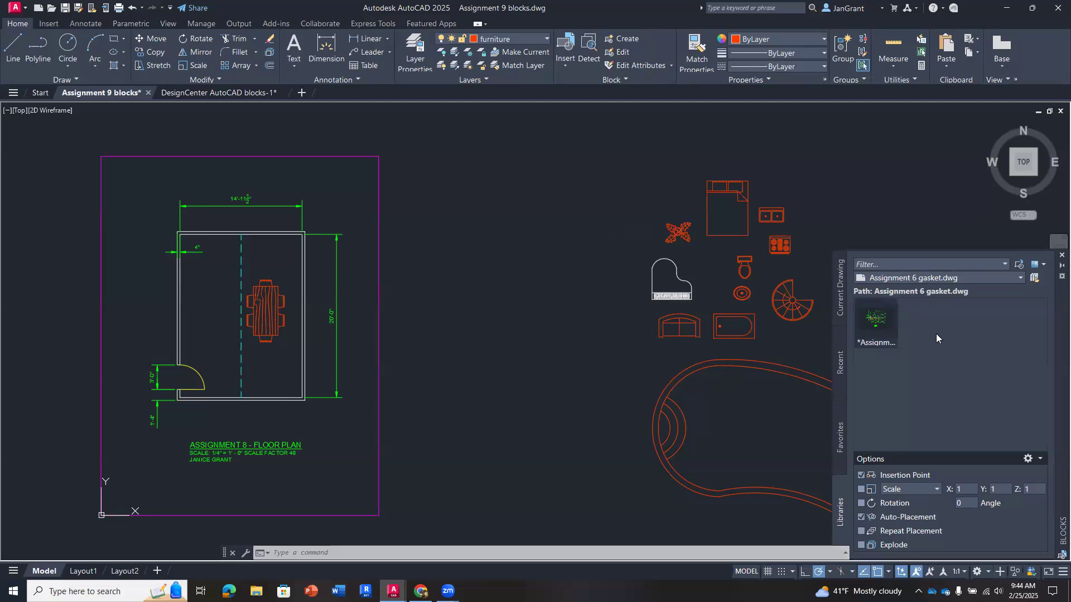
click(875, 320)
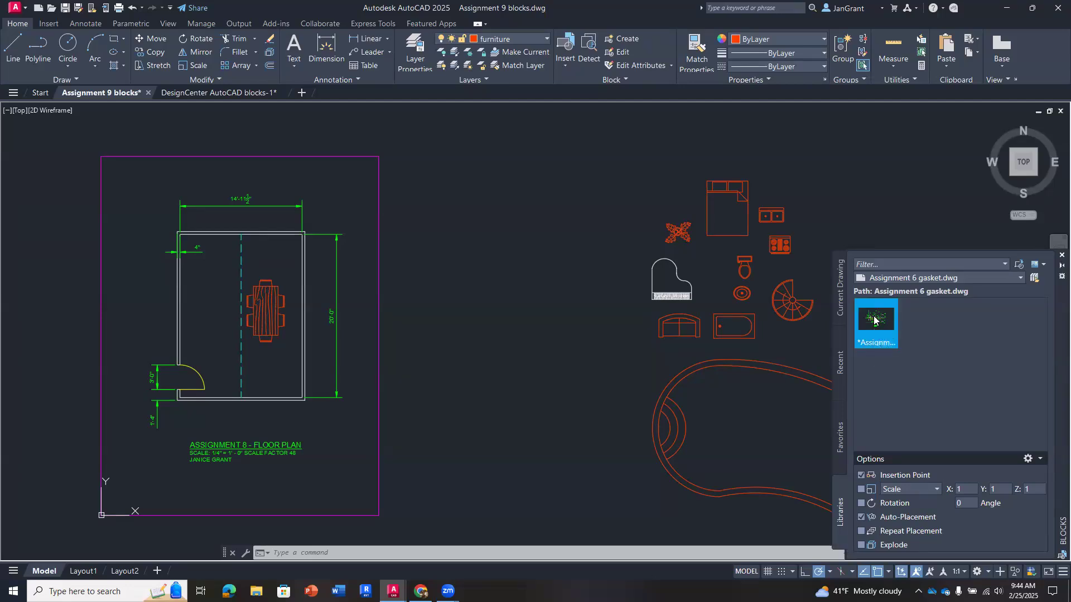
mouse_move(874, 322)
mouse_down()
mouse_move(811, 313)
mouse_move(661, 332)
mouse_move(527, 194)
mouse_move(558, 193)
mouse_up()
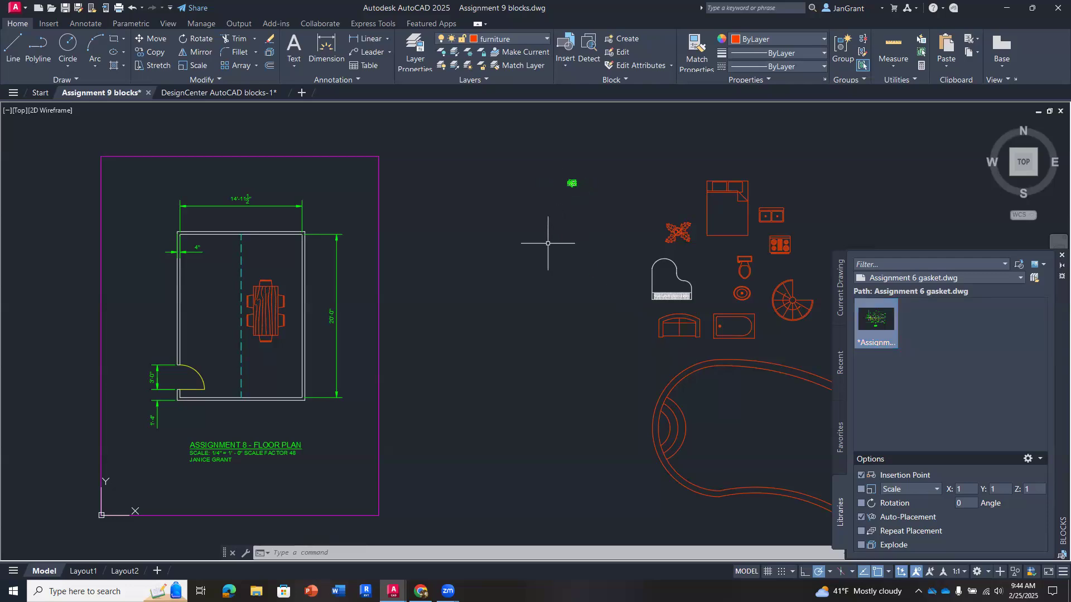
scroll(569, 177, up, 10)
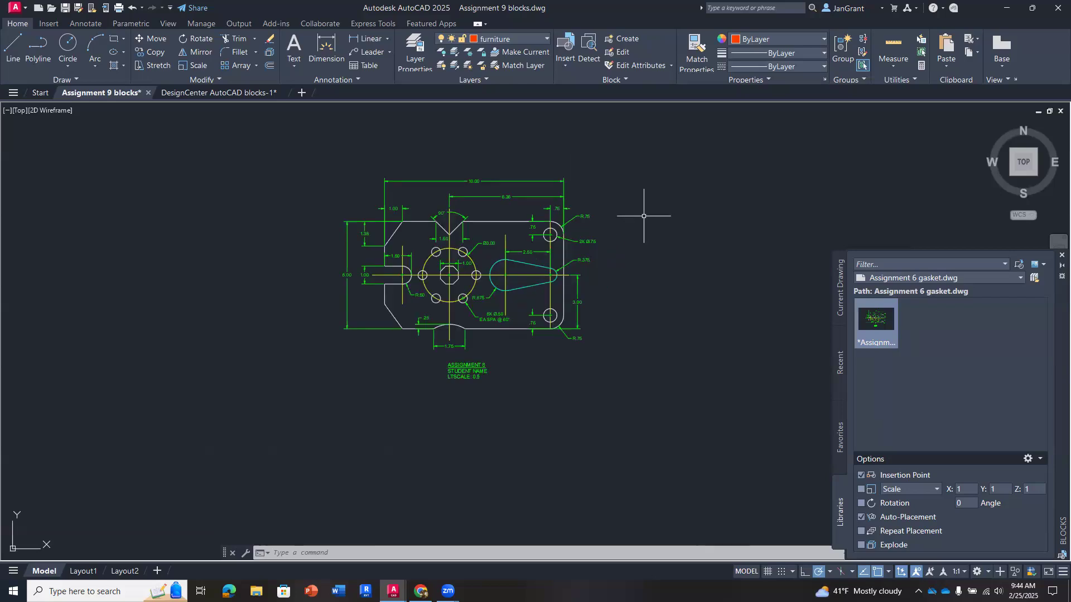
scroll(498, 242, up, 5)
scroll(498, 242, down, 3)
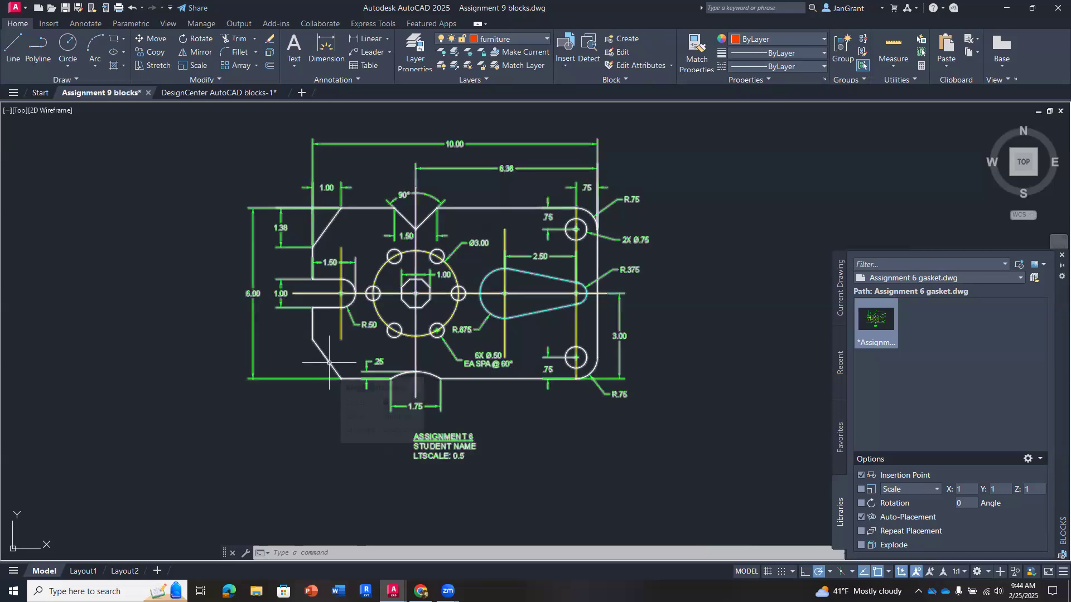
scroll(329, 363, down, 10)
mouse_move(342, 438)
middle_down()
mouse_move(447, 265)
mouse_move(597, 227)
mouse_move(498, 230)
middle_up()
scroll(590, 239, down, 2)
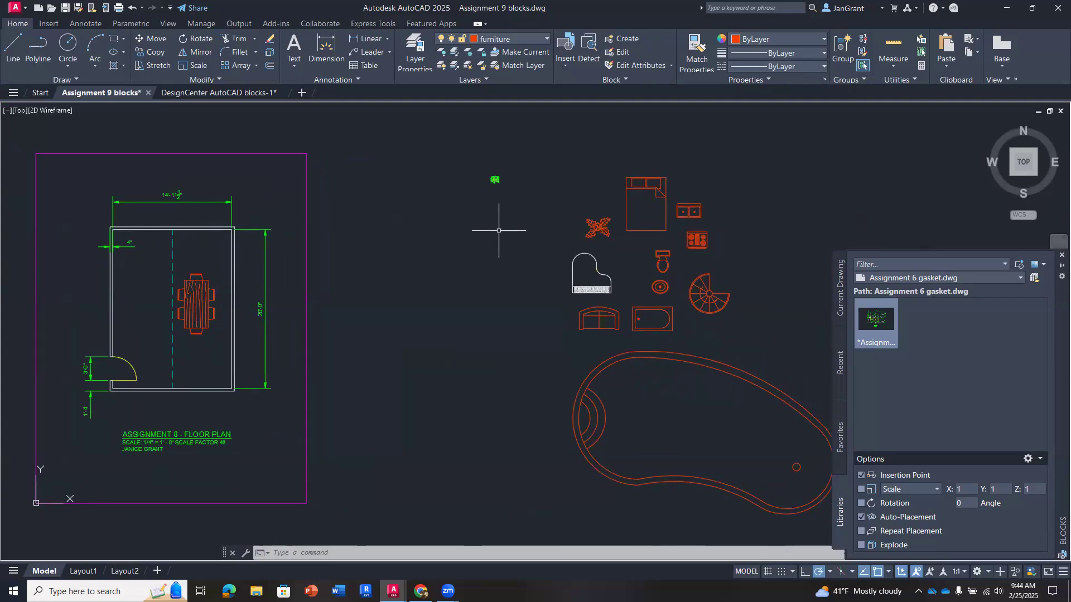
- Return to inserting blocks from libraries and review the list of recently used library drawings
mouse_move(494, 180)
click(561, 63)
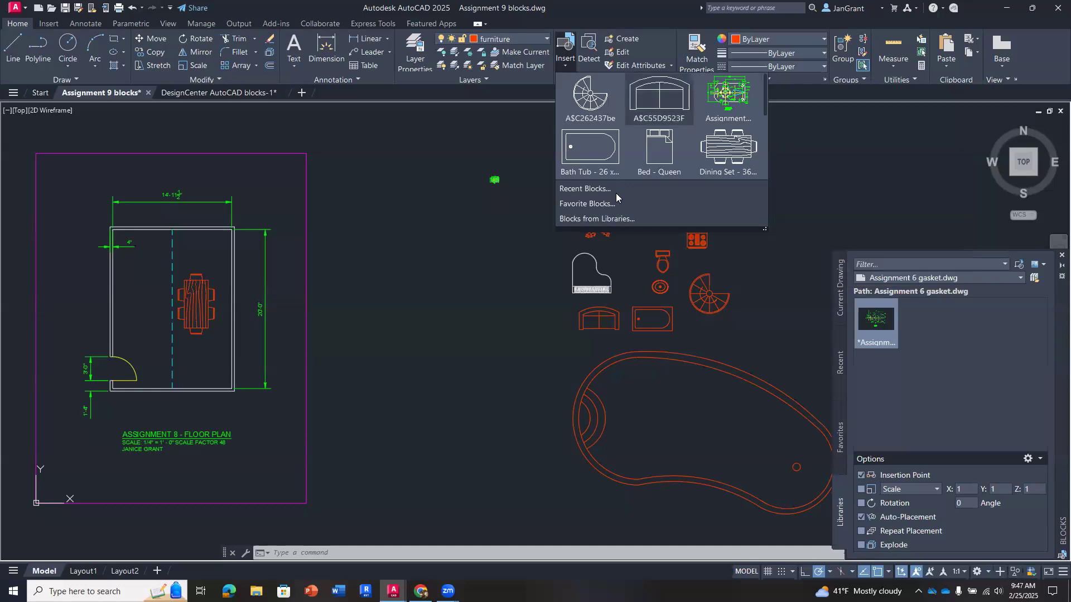
click(584, 220)
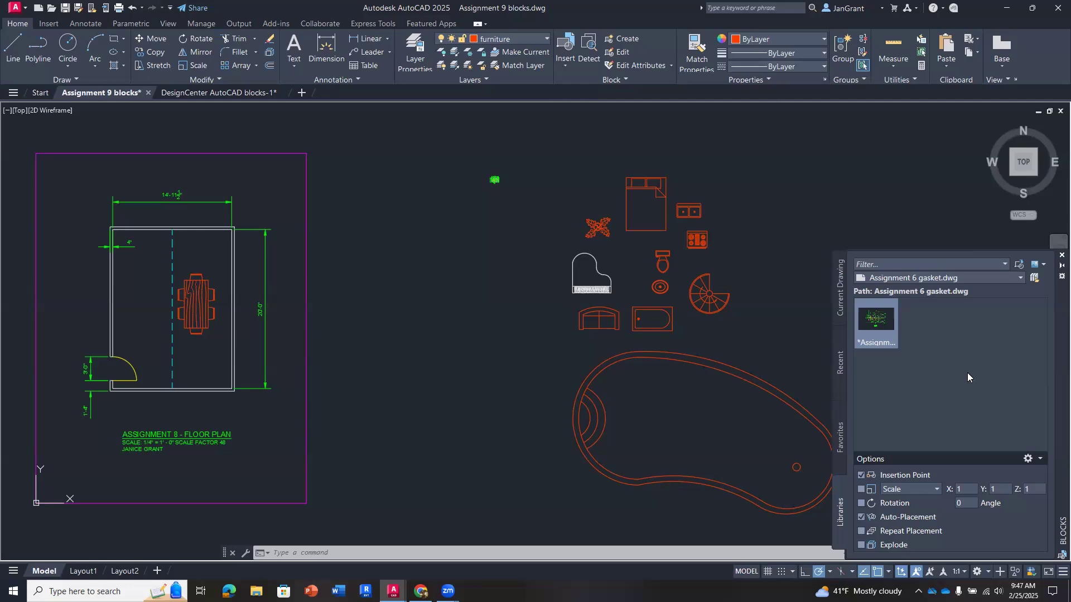
click(1021, 279)
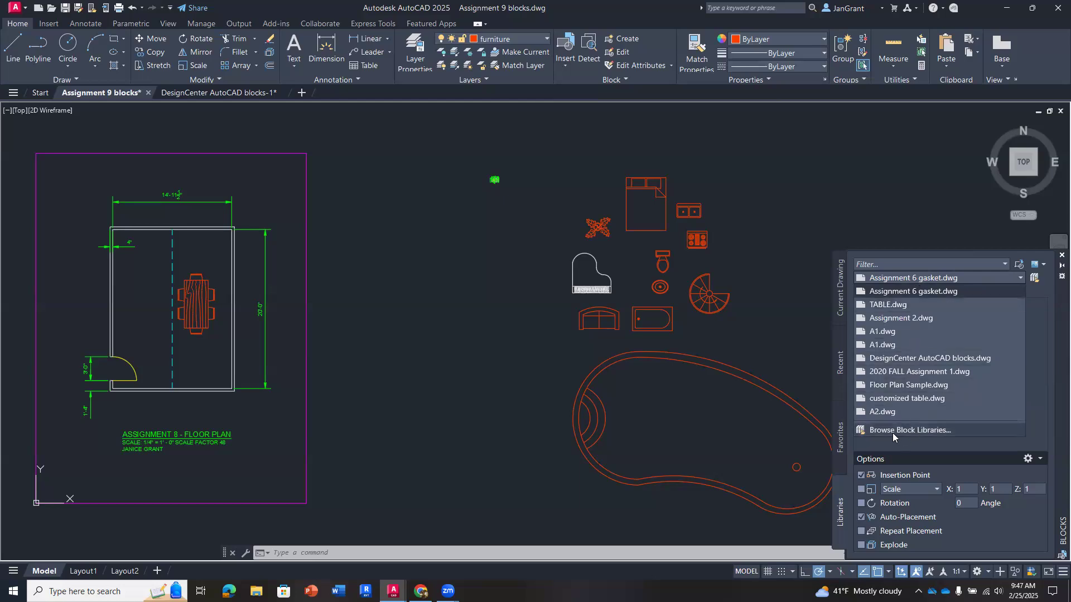
click(1033, 290)
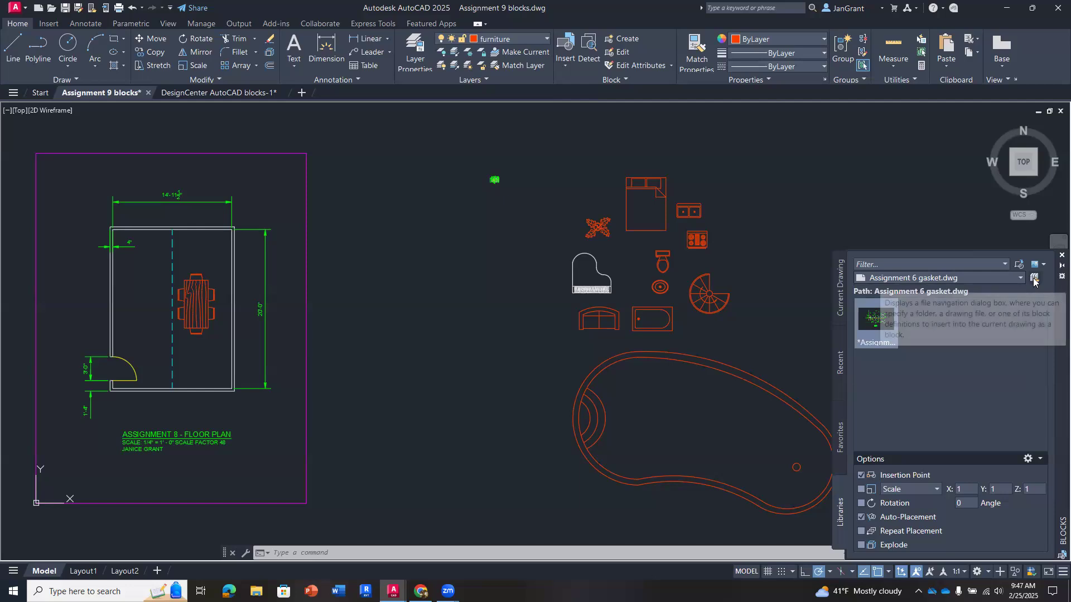
- Load Assignment 5.dwg from the 0000 2025 Winter folder as the block library and insert its drawing just below the gasket block
click(1021, 278)
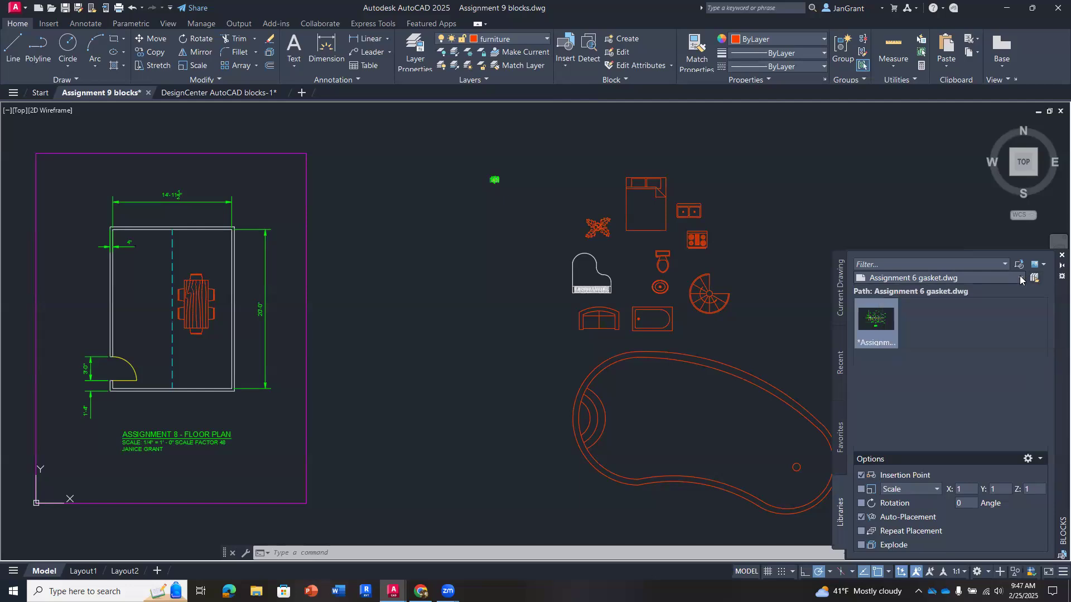
click(926, 431)
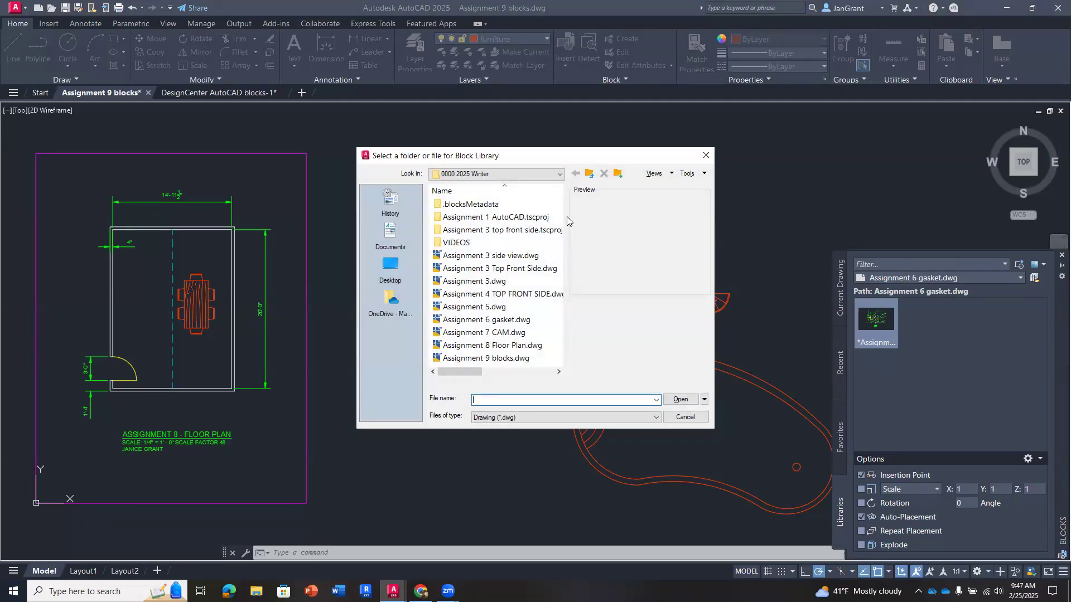
click(494, 310)
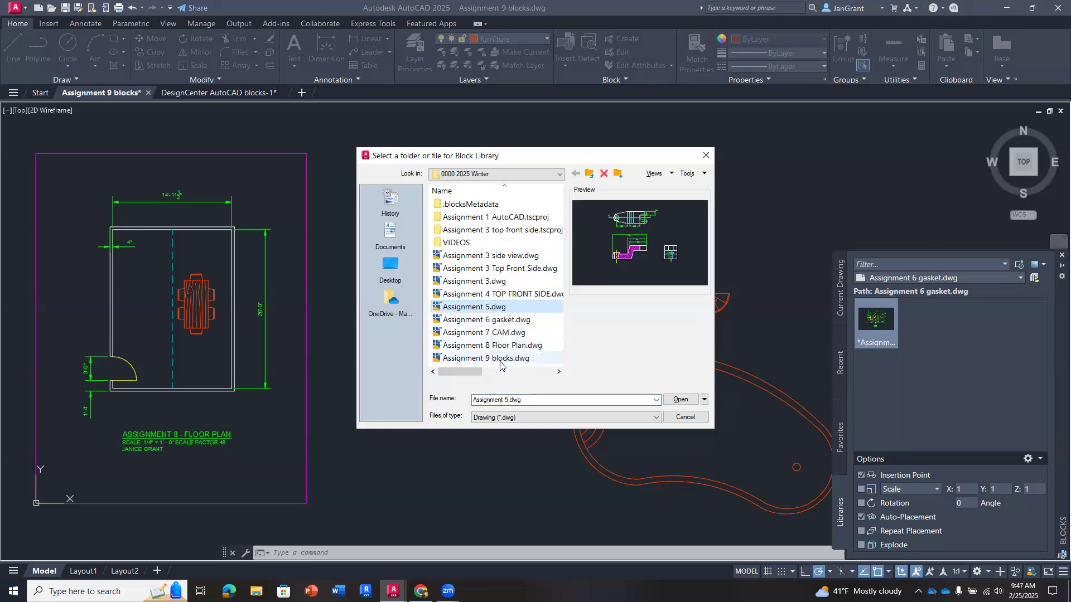
double_click(467, 307)
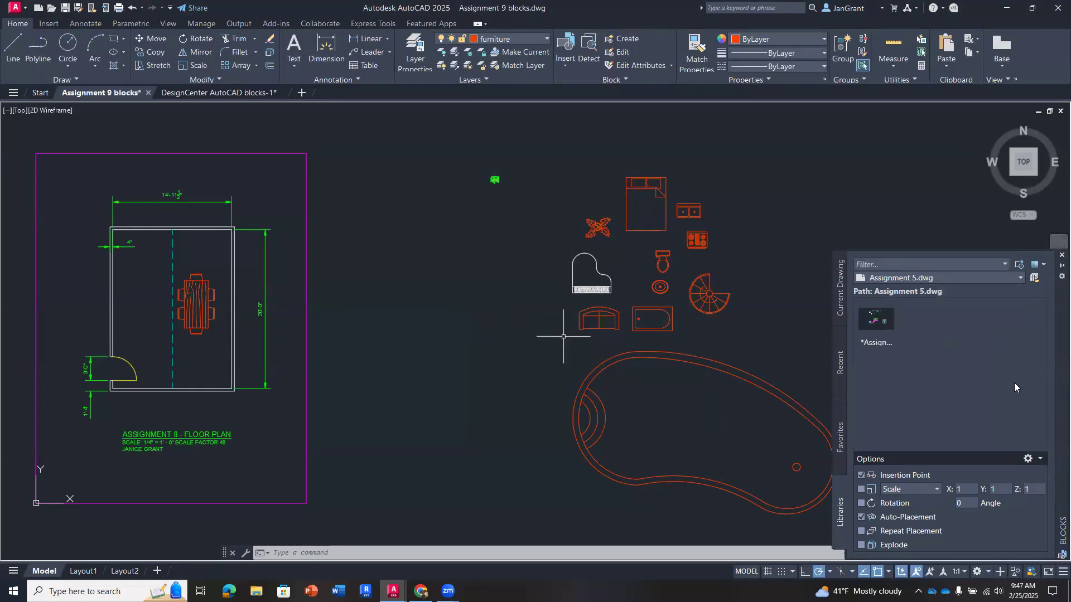
click(880, 319)
drag(881, 320, 477, 209)
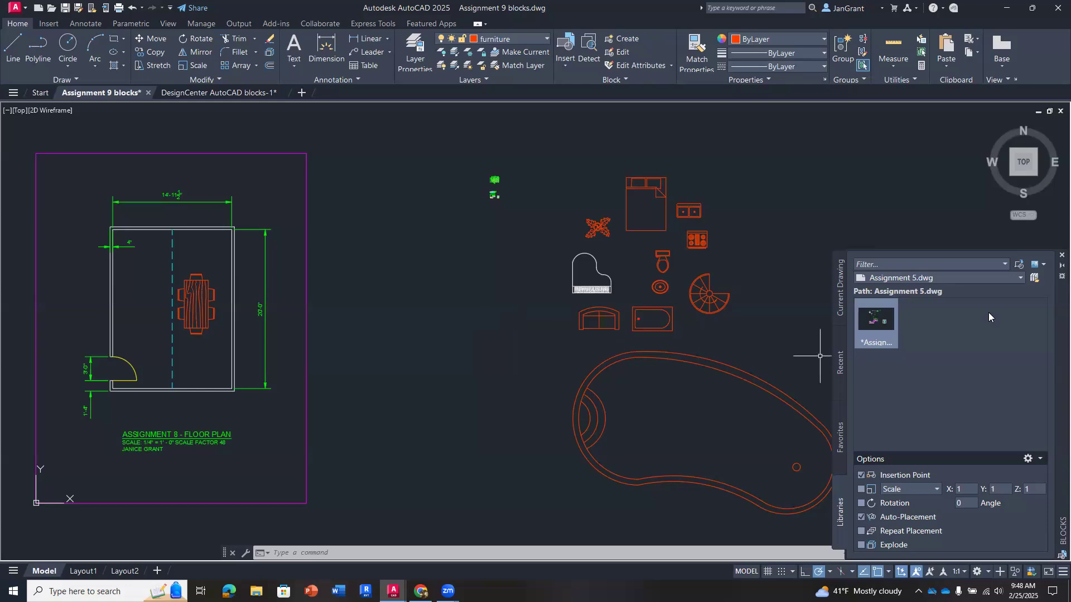
- Load Assignment 3 Top Front Side.dwg as the block library and insert its drawing between the floor plan and the small gasket block
click(1020, 278)
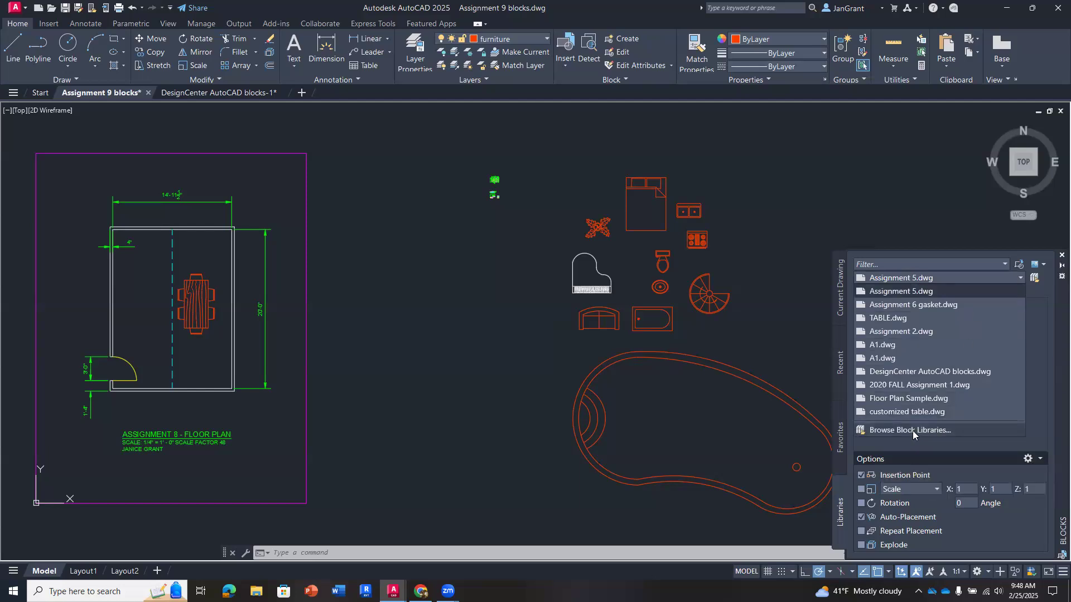
click(913, 431)
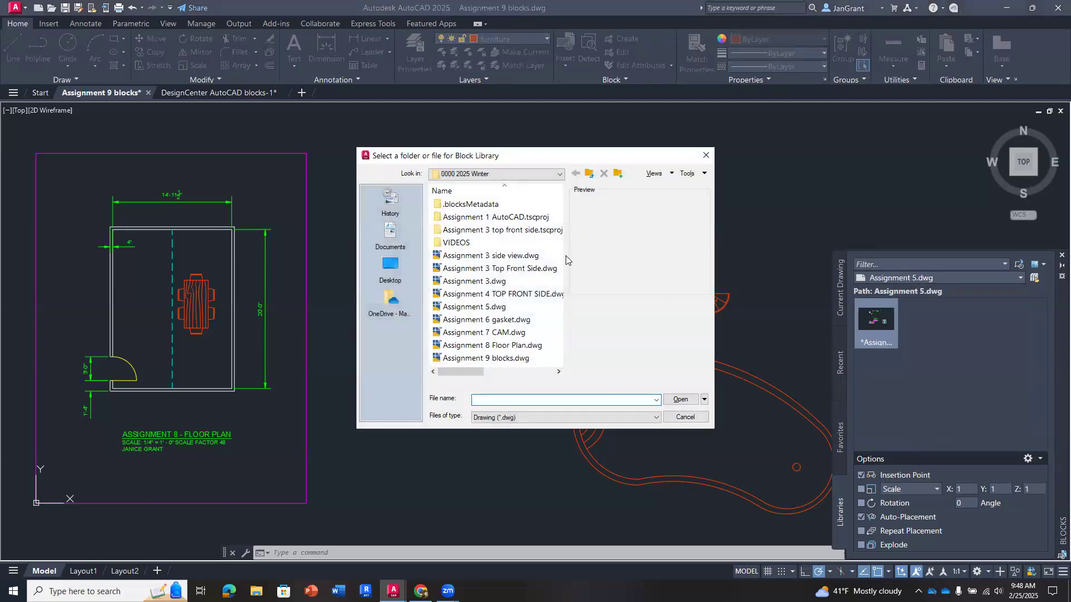
click(513, 296)
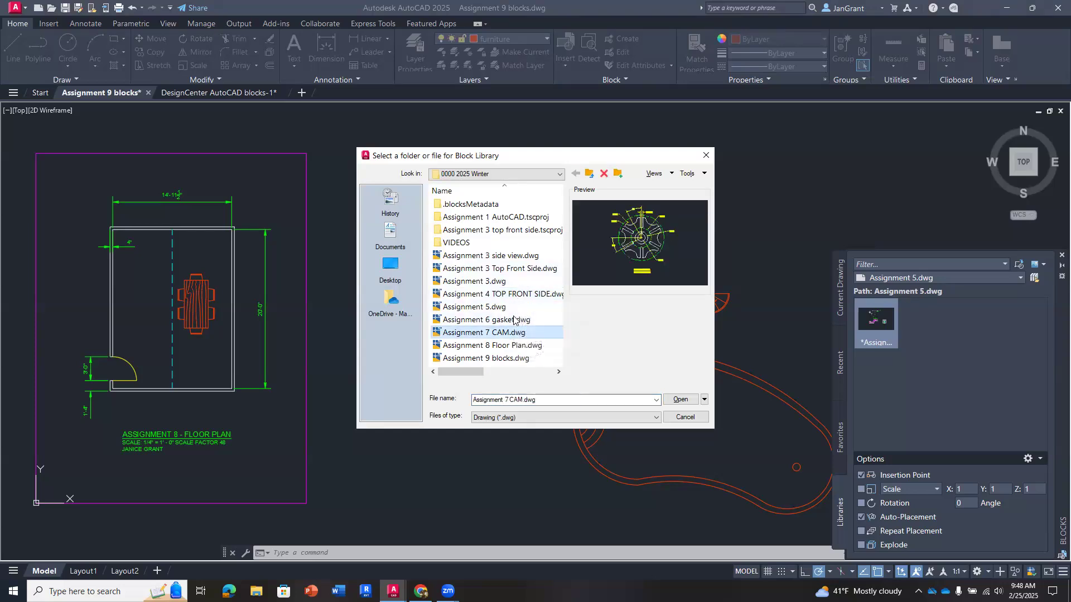
click(514, 320)
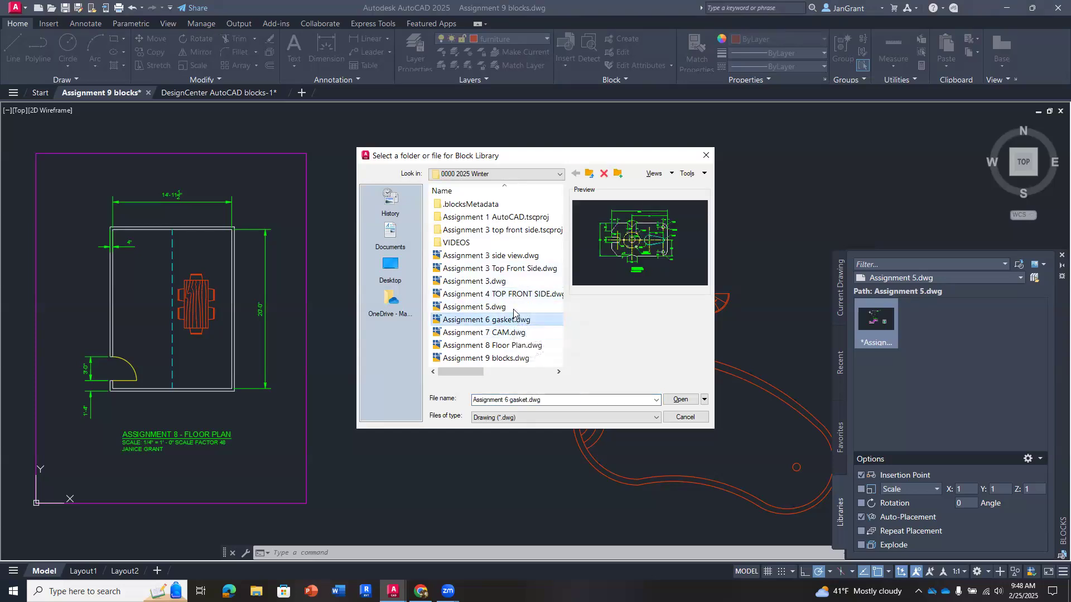
click(509, 270)
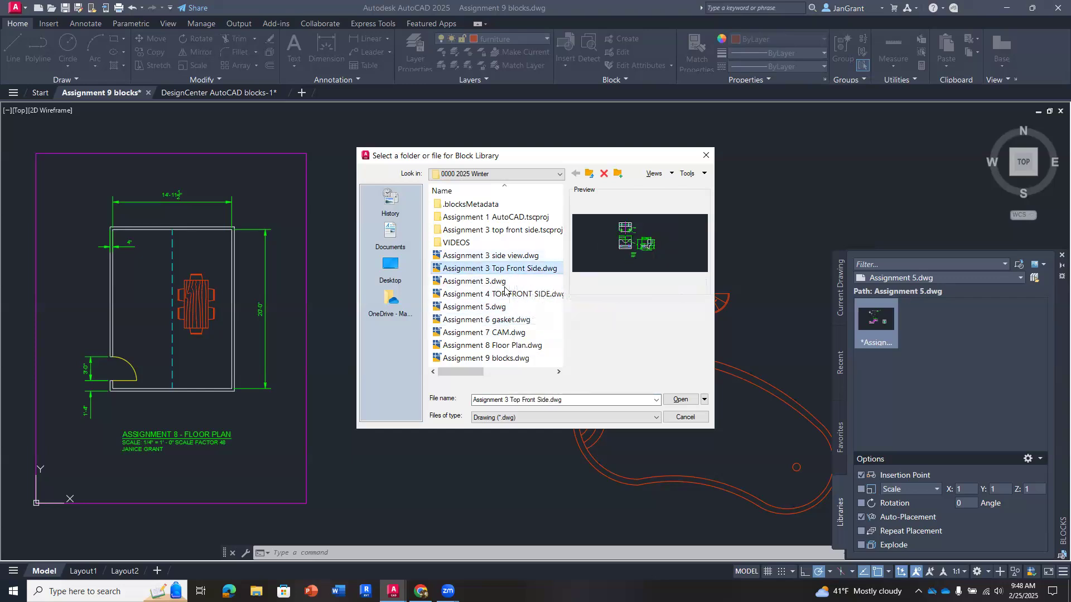
click(505, 283)
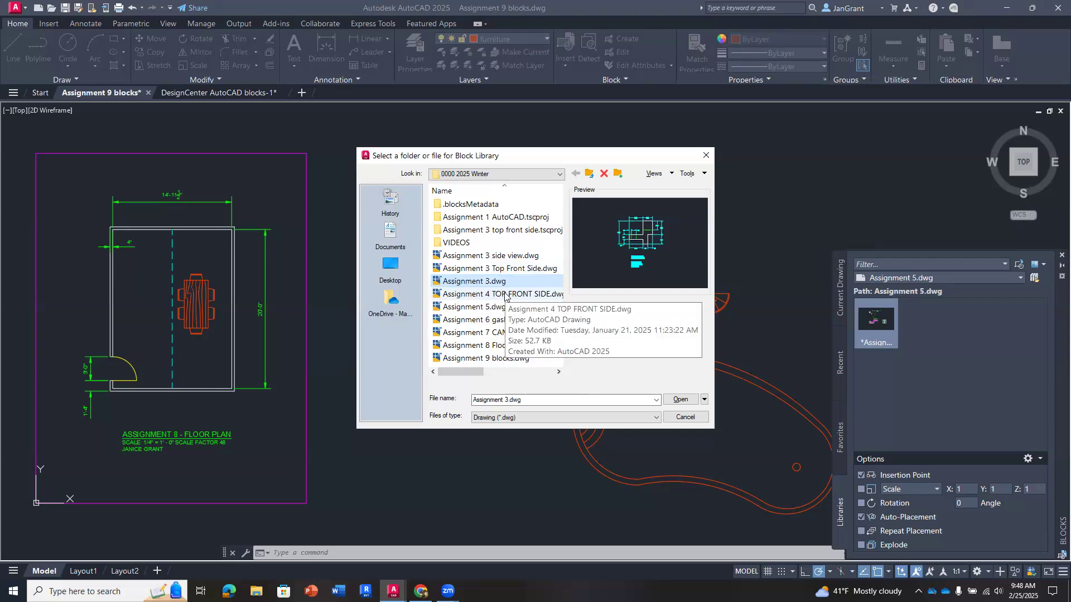
click(513, 270)
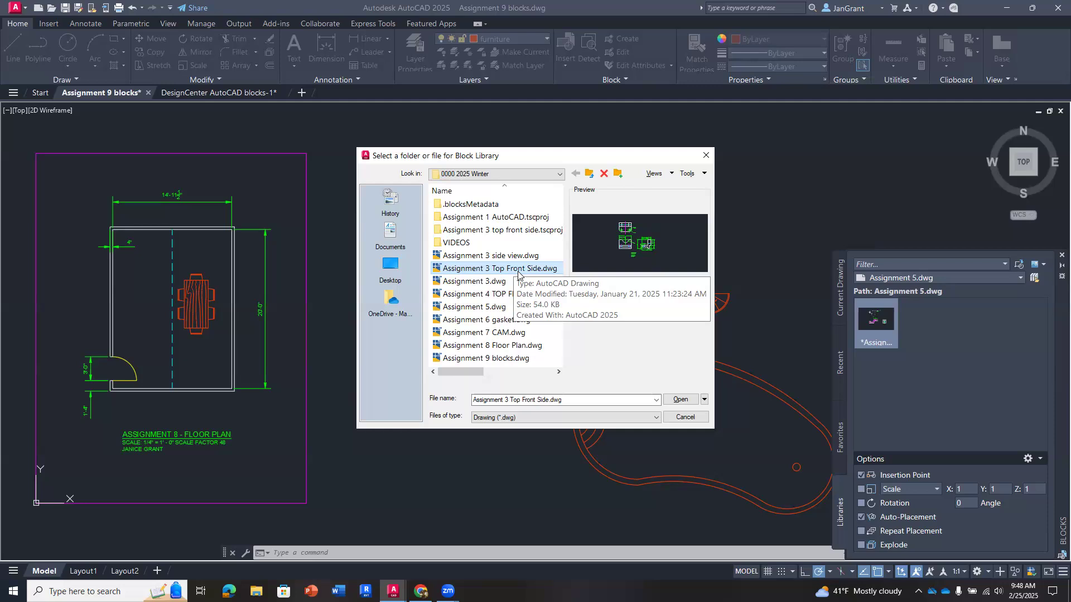
double_click(459, 270)
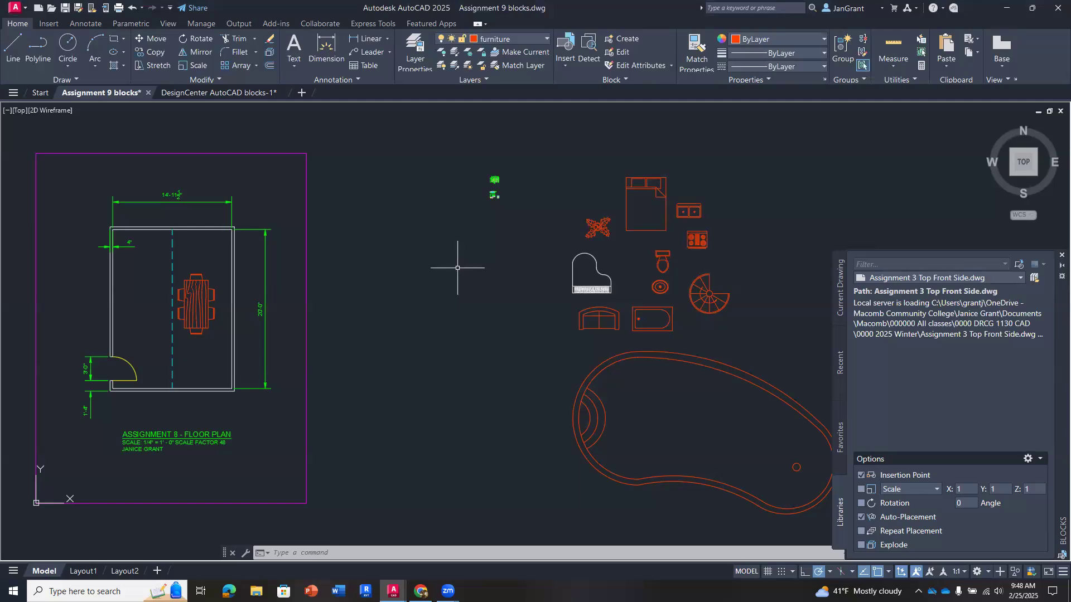
mouse_move(880, 319)
mouse_down()
mouse_move(448, 262)
mouse_move(316, 293)
mouse_up()
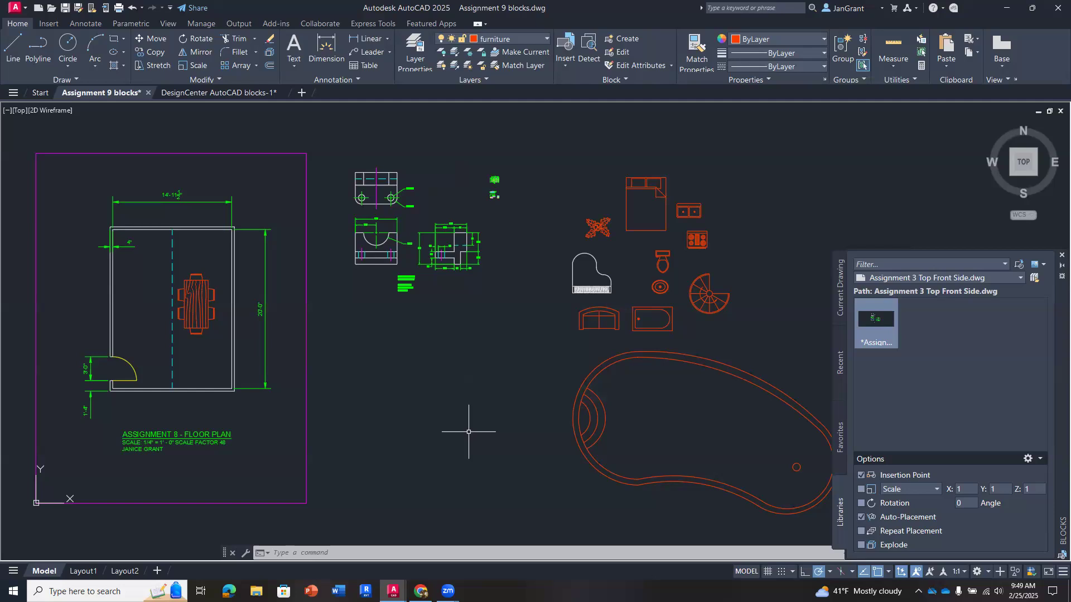
- Inspect the inserted Assignment 3 views up close and open the gallery of blocks available for insertion
middle_drag(474, 410, 456, 412)
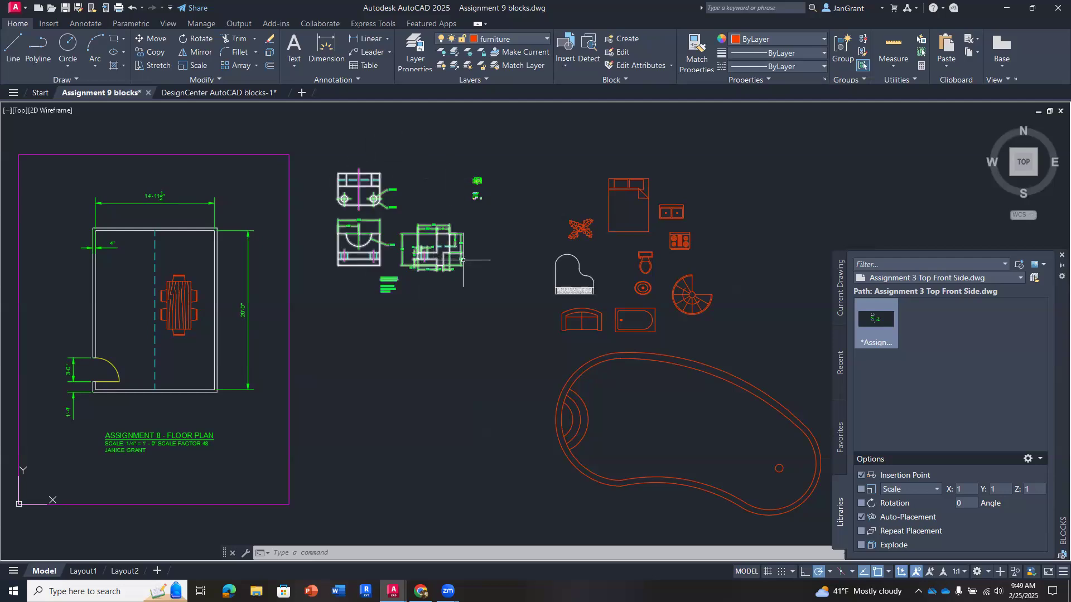
scroll(430, 208, up, 2)
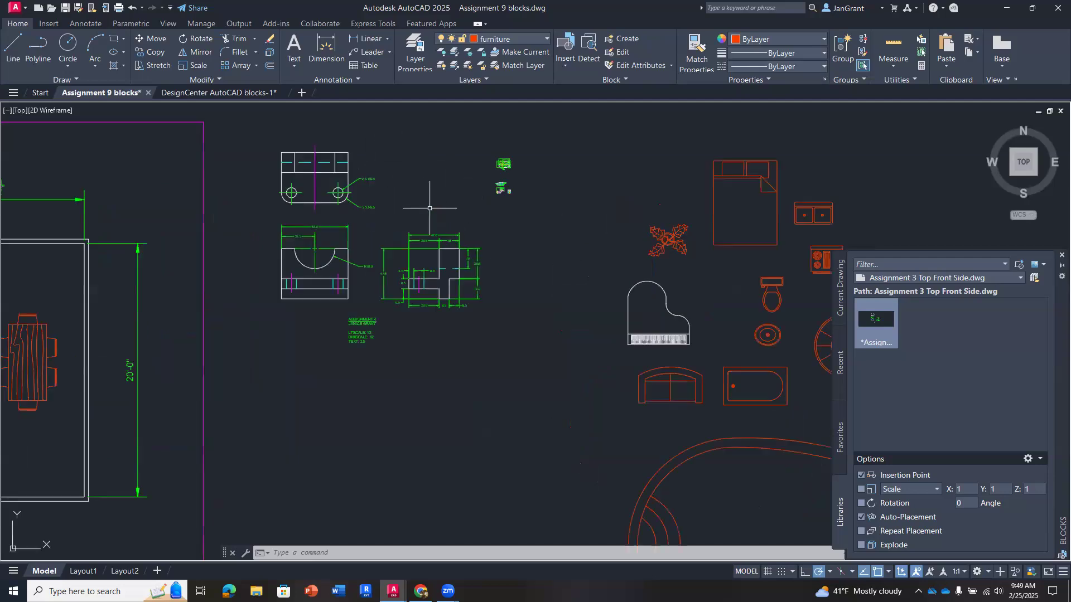
scroll(427, 208, down, 2)
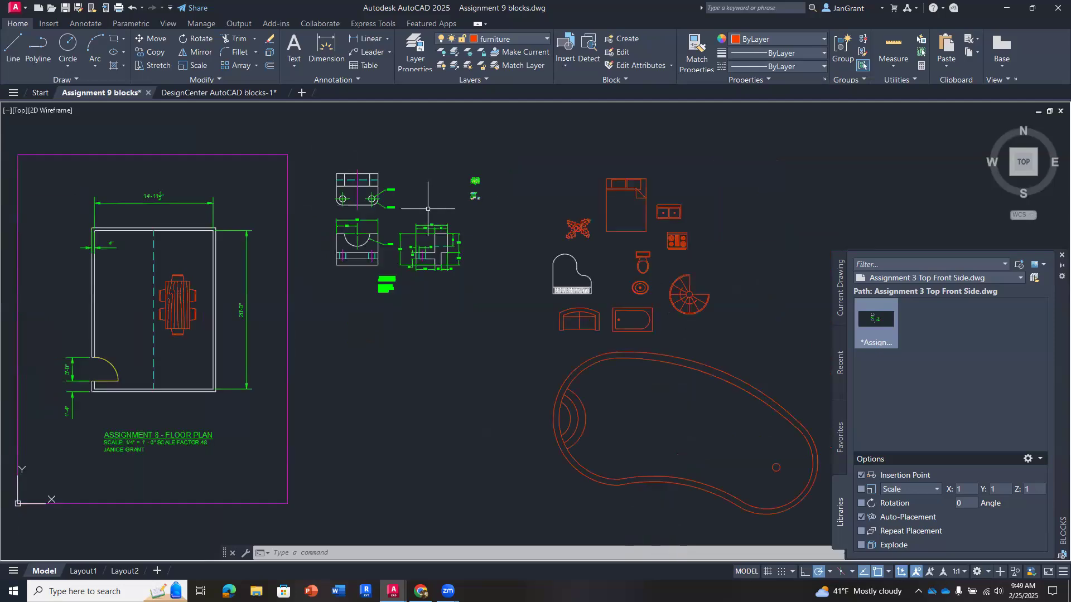
middle_drag(519, 210, 511, 217)
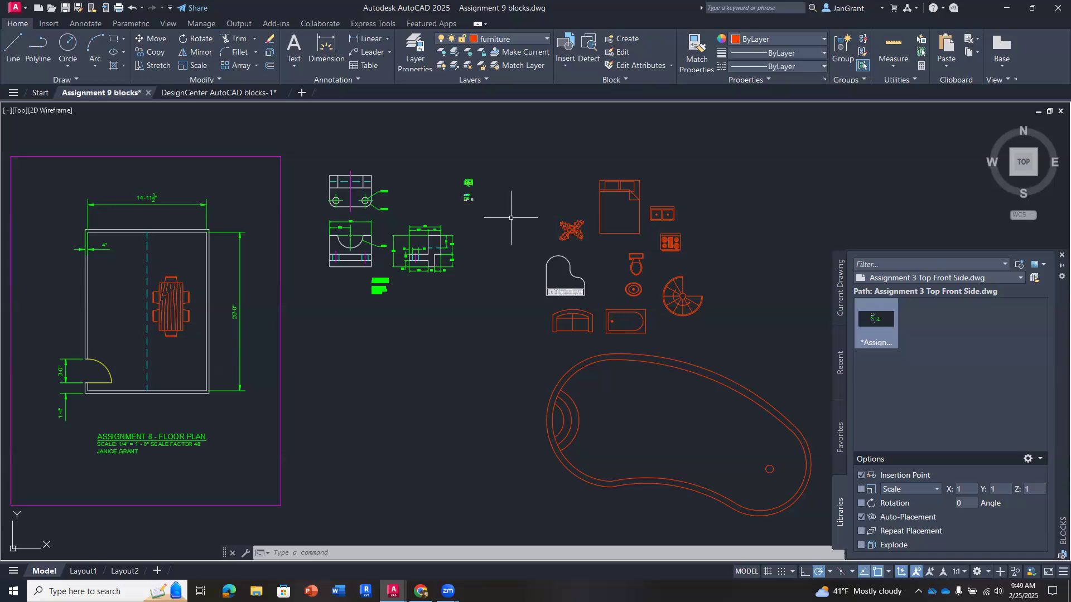
click(566, 66)
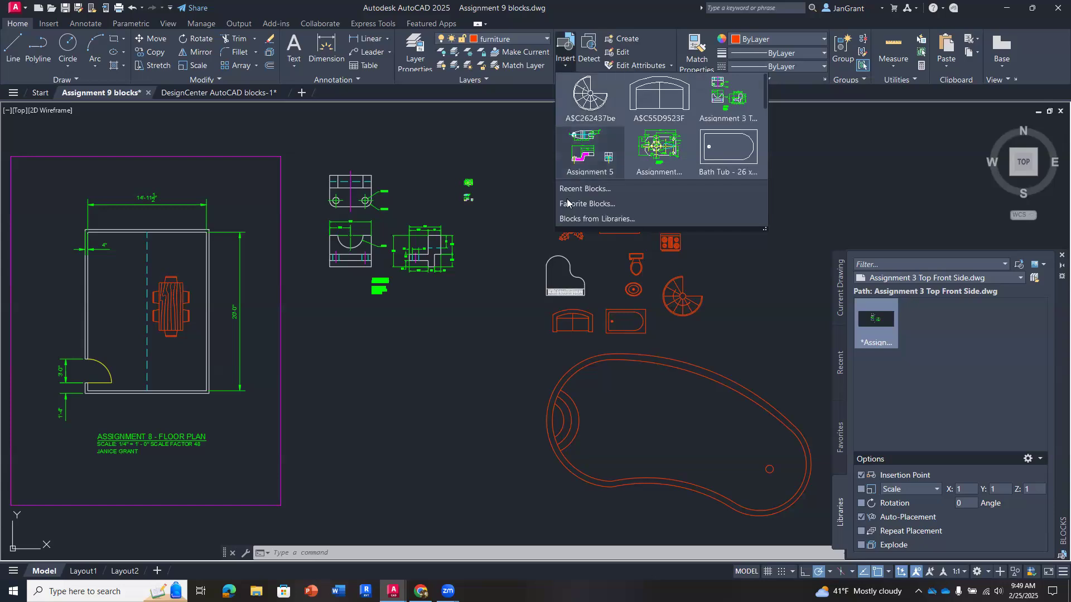
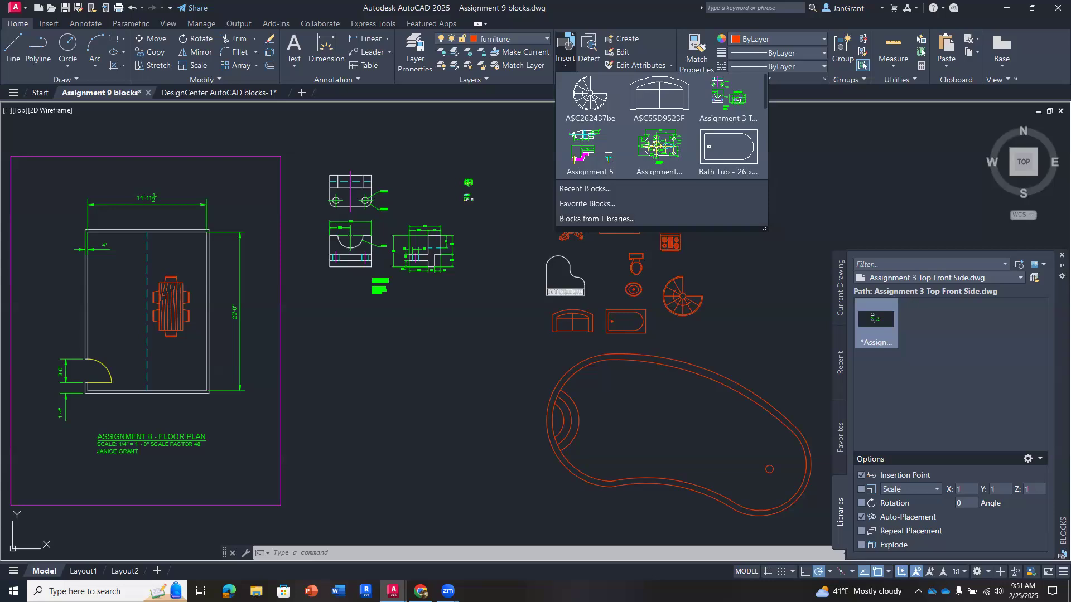
- Leave the block gallery and review the drawing's layer list, keeping furniture as the current layer
click(501, 233)
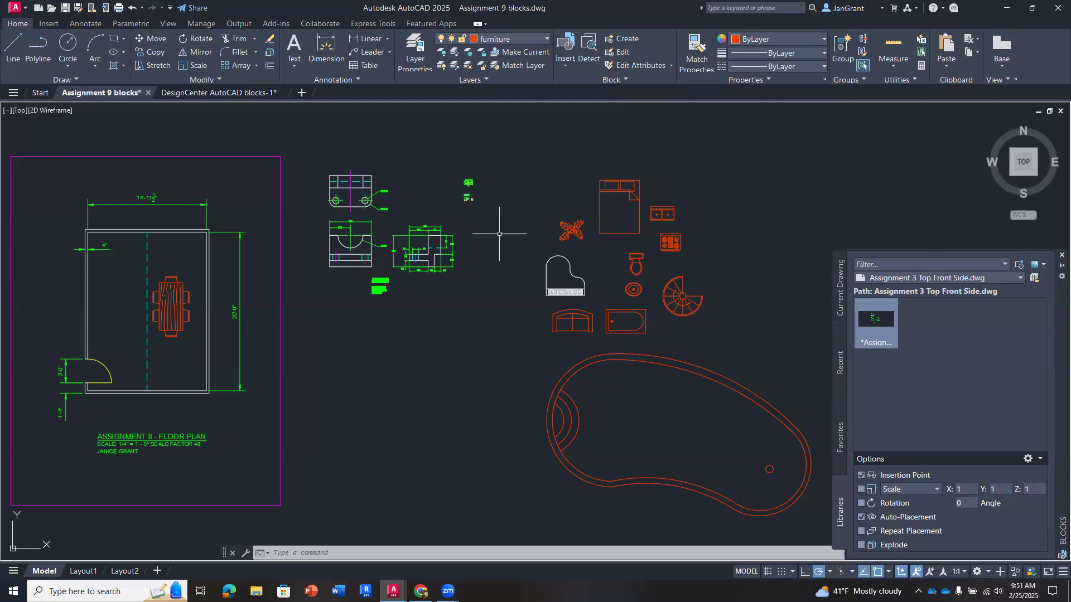
click(525, 39)
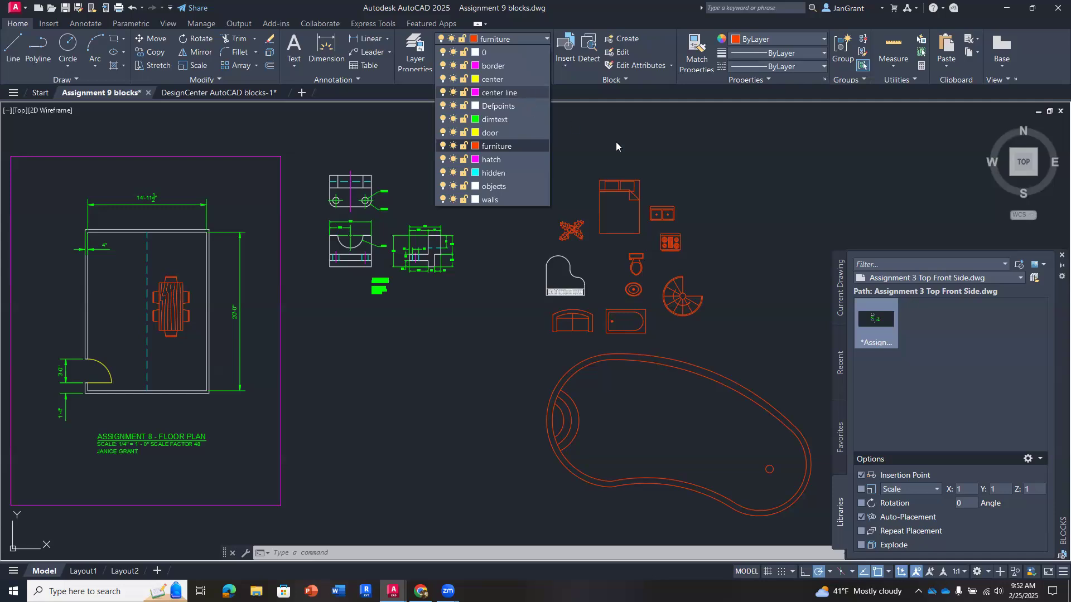
click(630, 139)
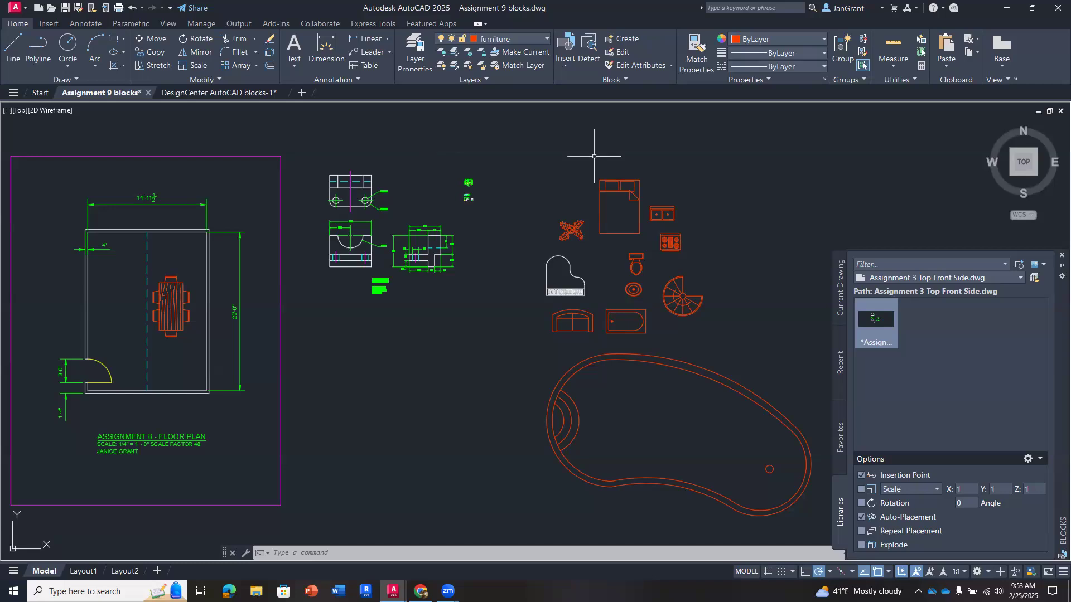
- Open the Dining Set - 36 x 72 in. block from the floor plan in the Block Editor
mouse_move(625, 190)
scroll(126, 321, up, 5)
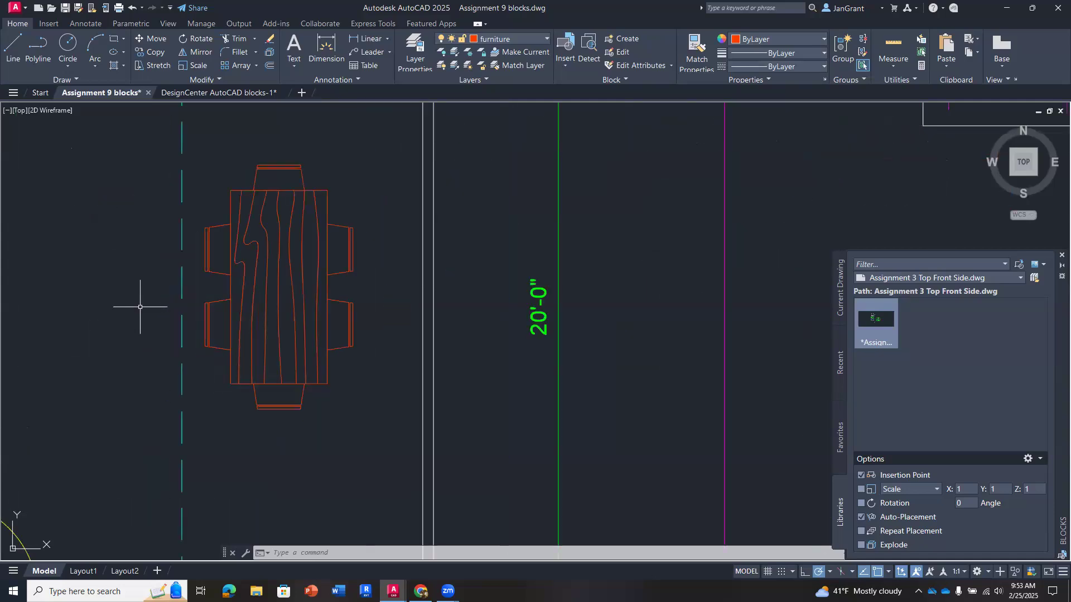
middle_drag(140, 306, 154, 309)
middle_drag(268, 304, 311, 297)
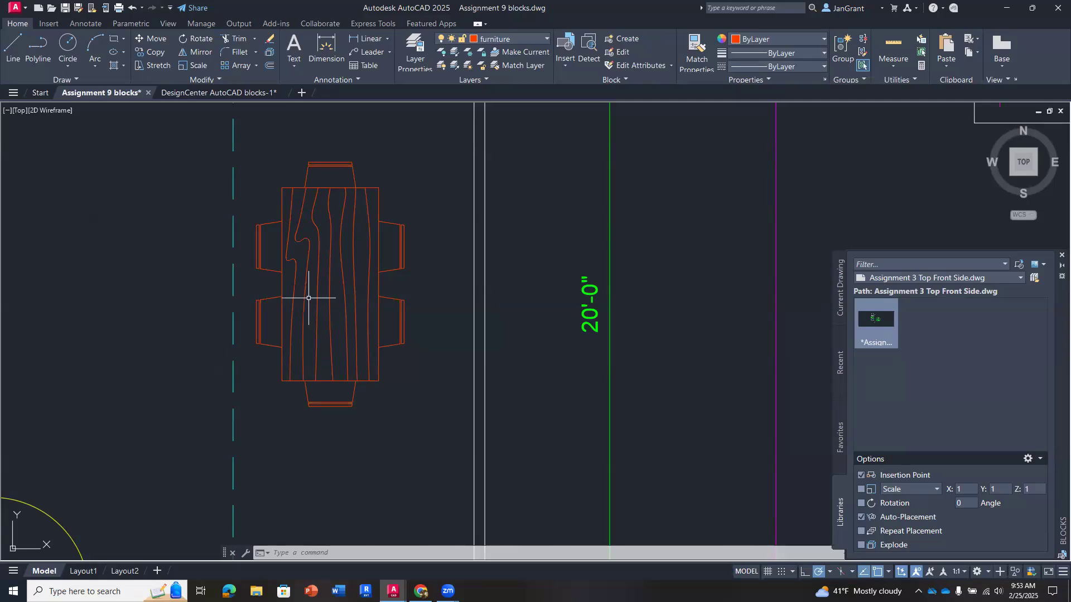
scroll(309, 298, down, 3)
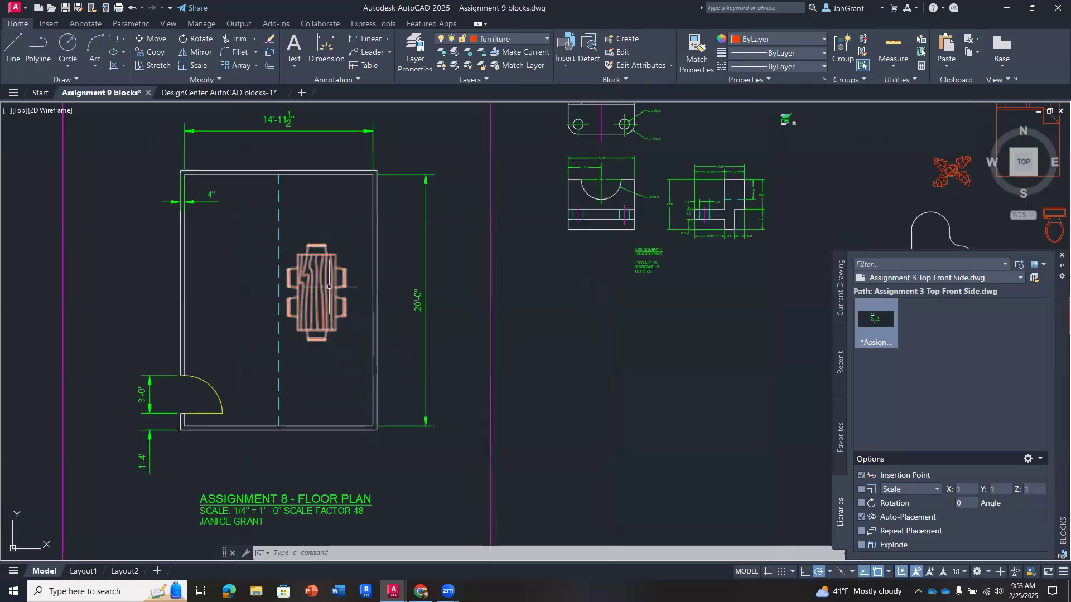
mouse_move(601, 257)
middle_down()
mouse_move(429, 287)
mouse_move(580, 270)
middle_up()
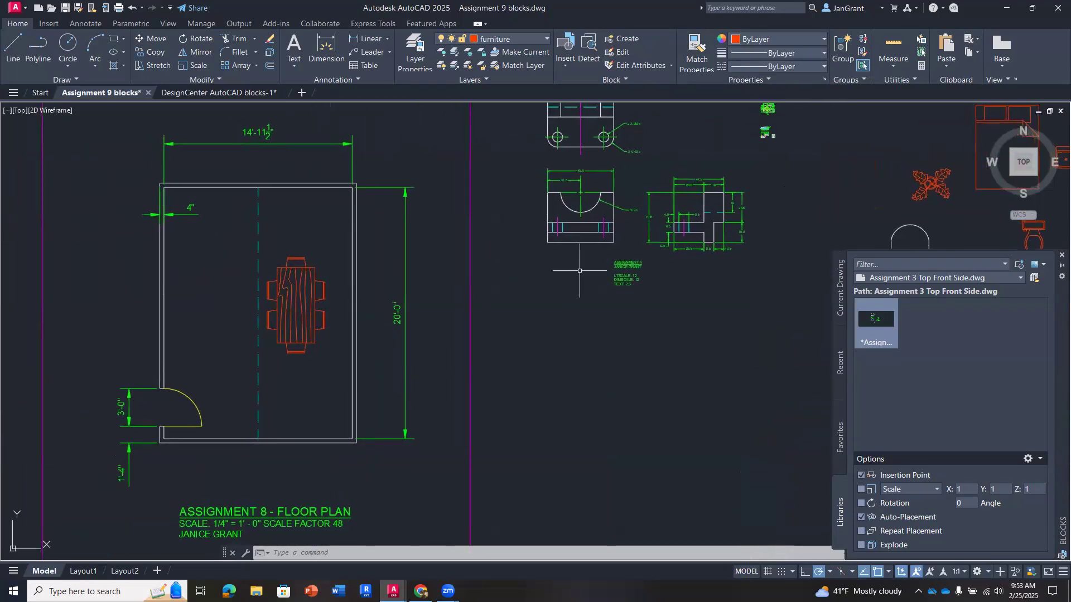
scroll(289, 295, up, 4)
click(290, 276)
double_click(290, 276)
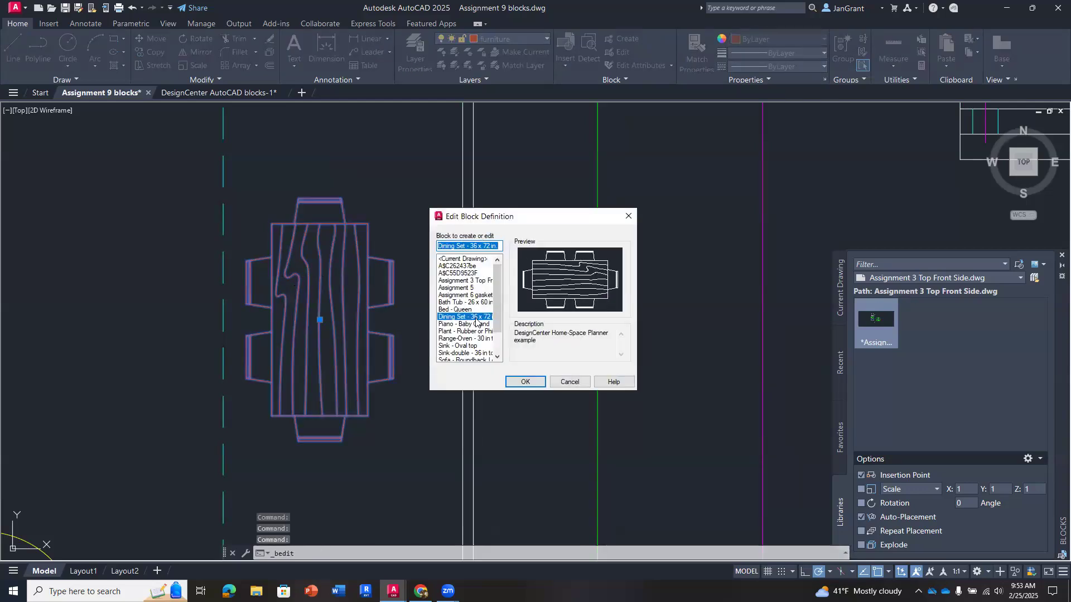
click(527, 382)
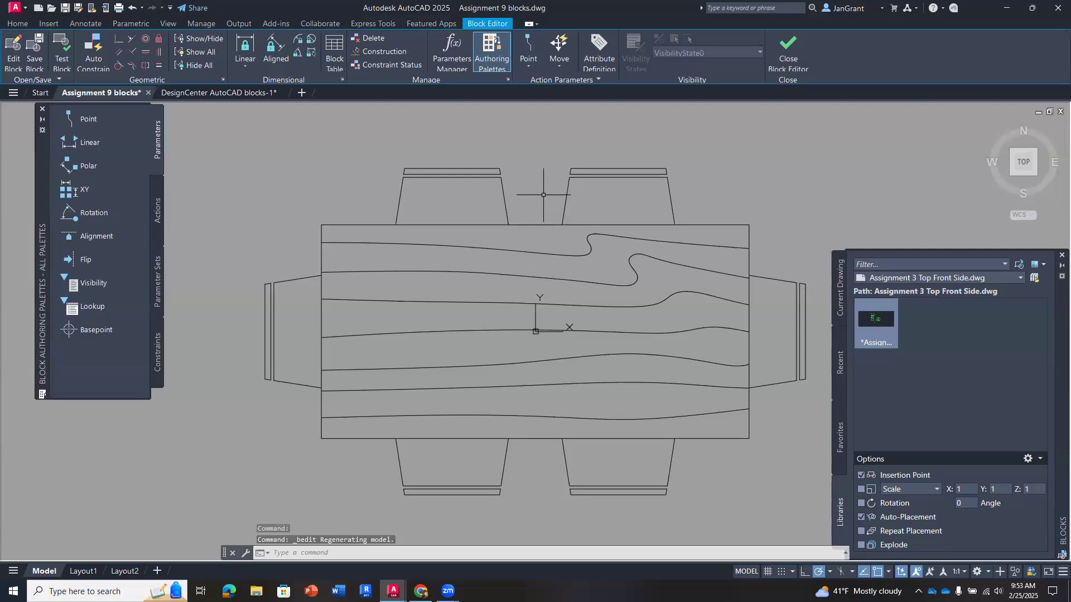
- Erase all the wood grain lines from the tabletop in the dining set block
scroll(543, 198, down, 2)
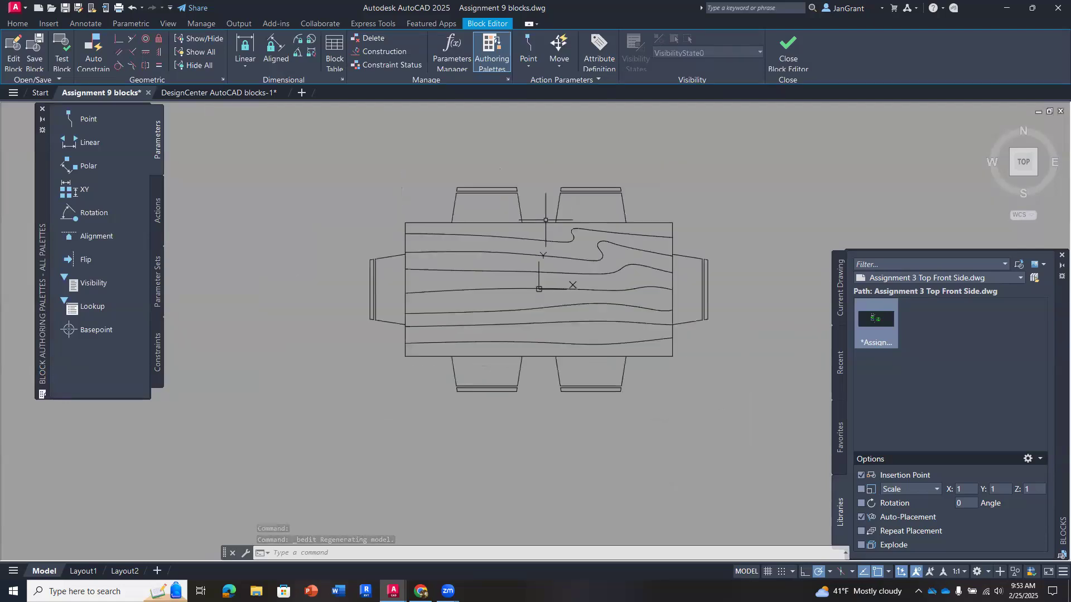
scroll(547, 243, up, 2)
middle_drag(548, 243, 502, 239)
drag(505, 233, 491, 272)
key(Escape)
key(Escape)
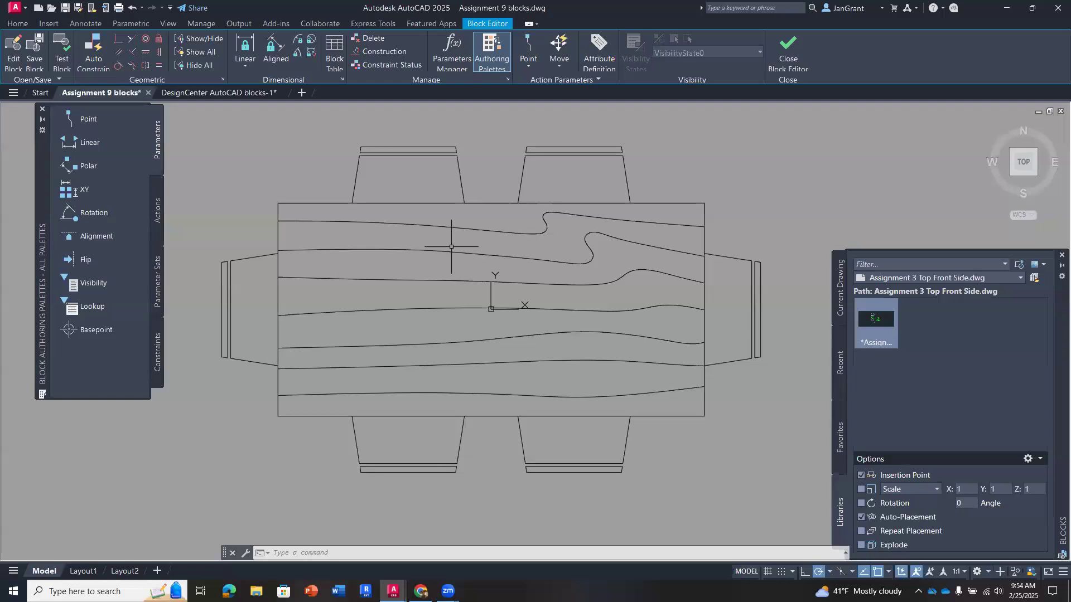
click(691, 211)
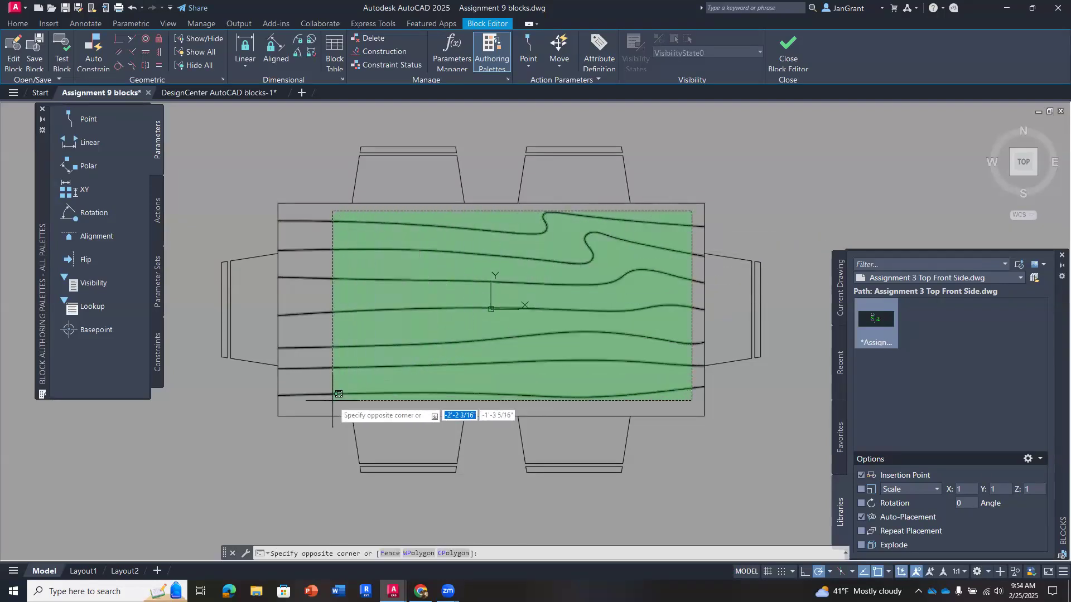
click(302, 400)
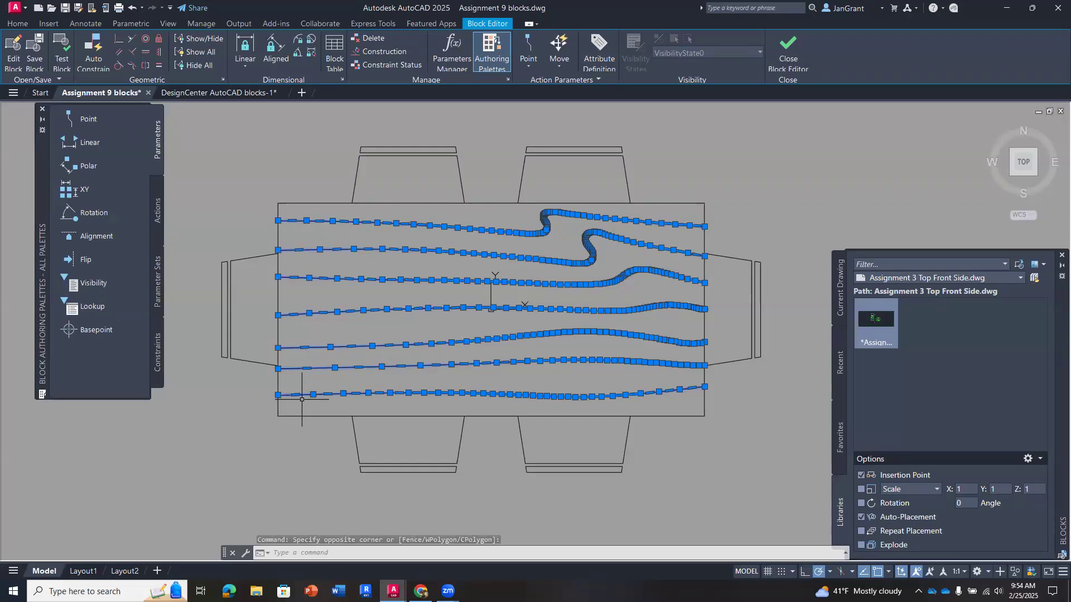
right_click(480, 154)
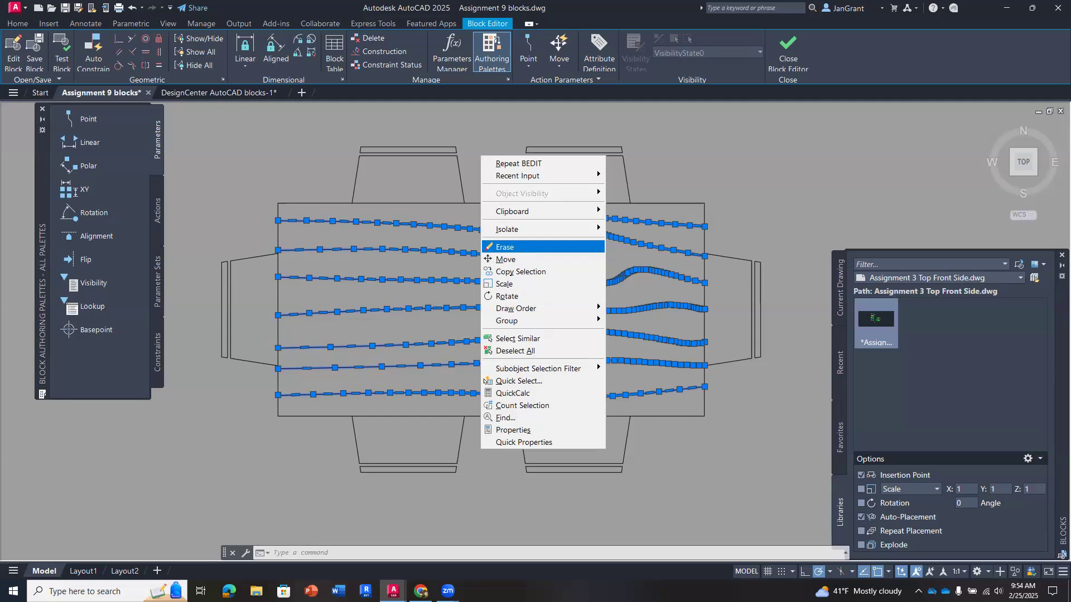
click(525, 252)
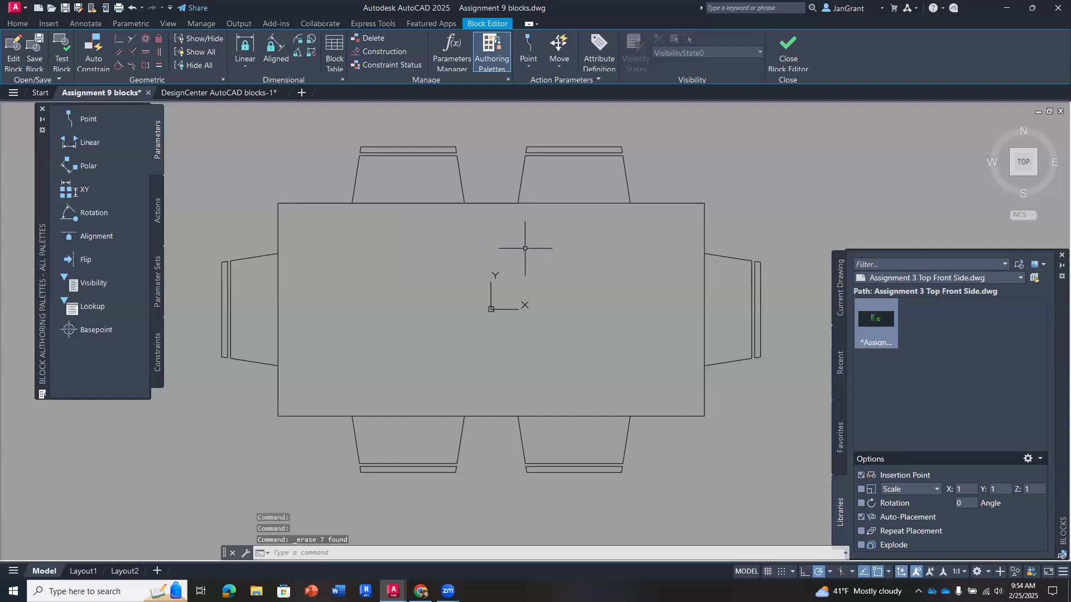
- Erase the two chairs at the short ends of the table in the dining set block
click(258, 234)
click(207, 390)
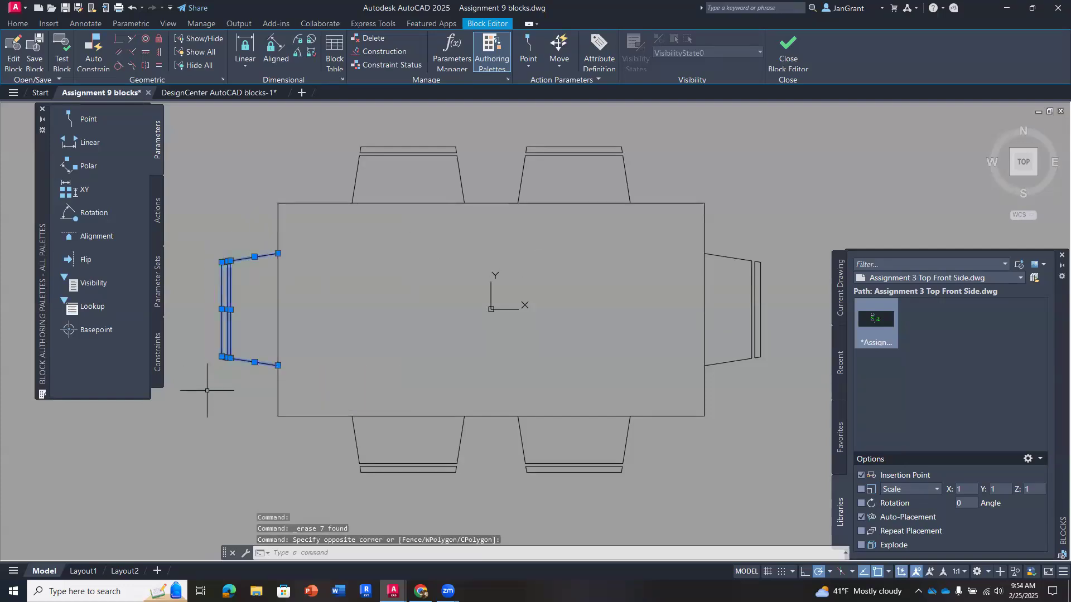
click(797, 228)
click(719, 368)
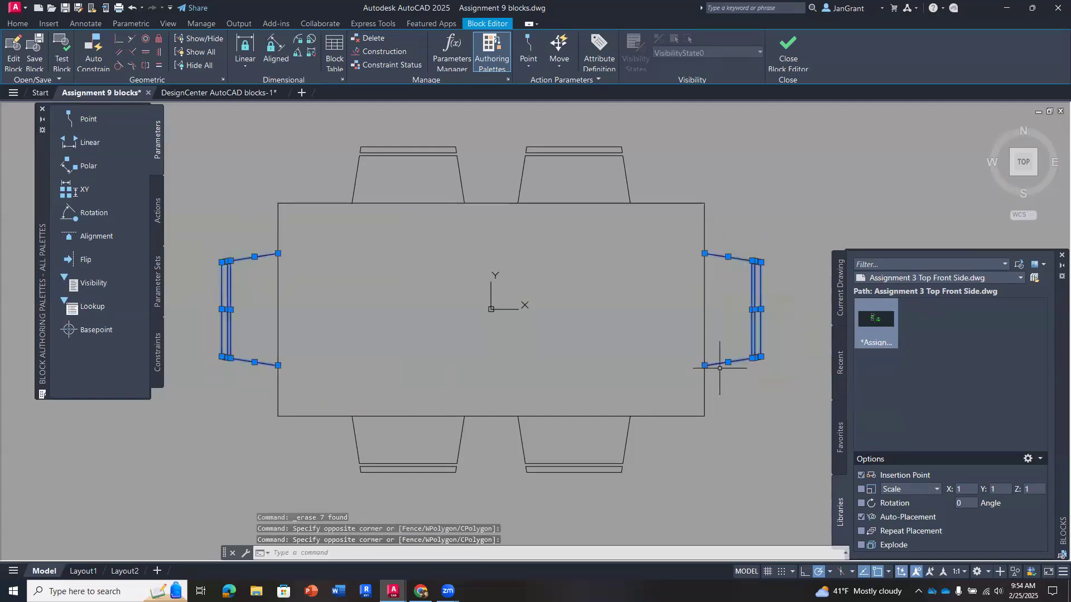
right_click(563, 259)
click(610, 351)
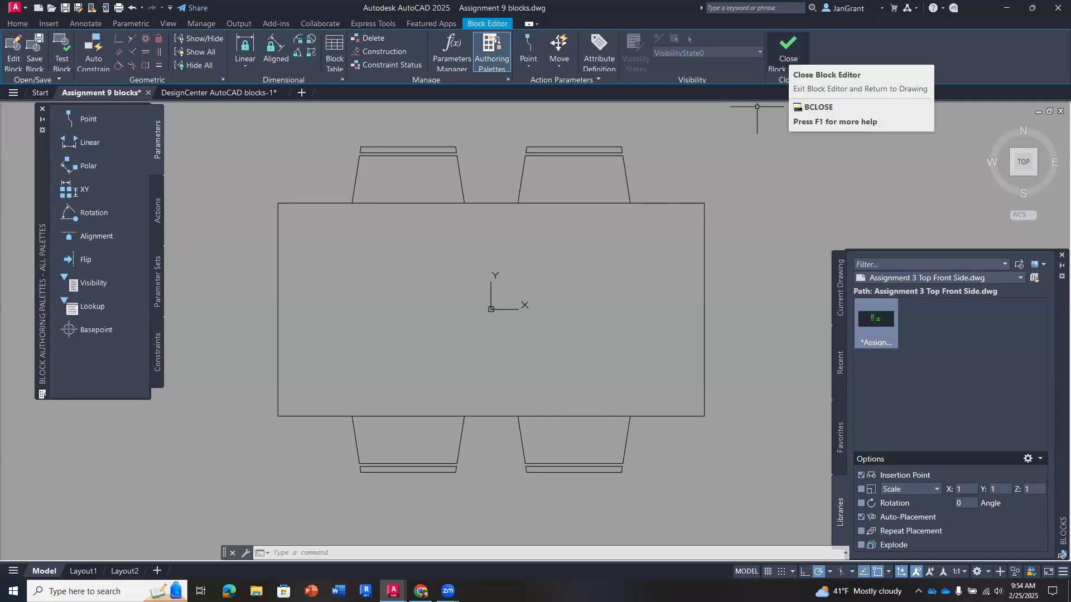
- Close the Block Editor, saving the changes to the dining set block, and check the table in the floor plan
click(786, 56)
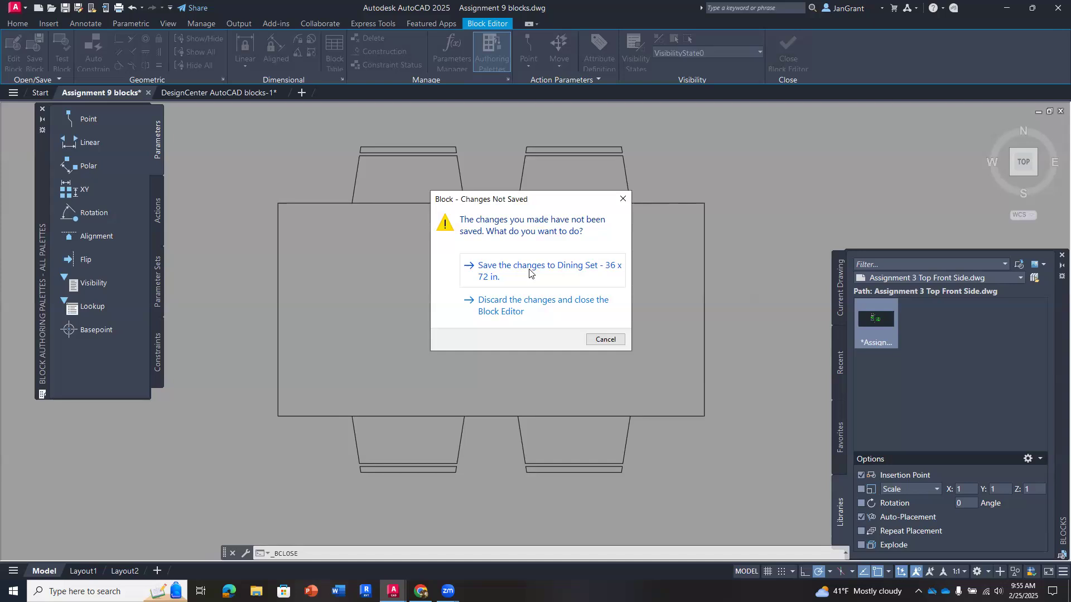
click(490, 273)
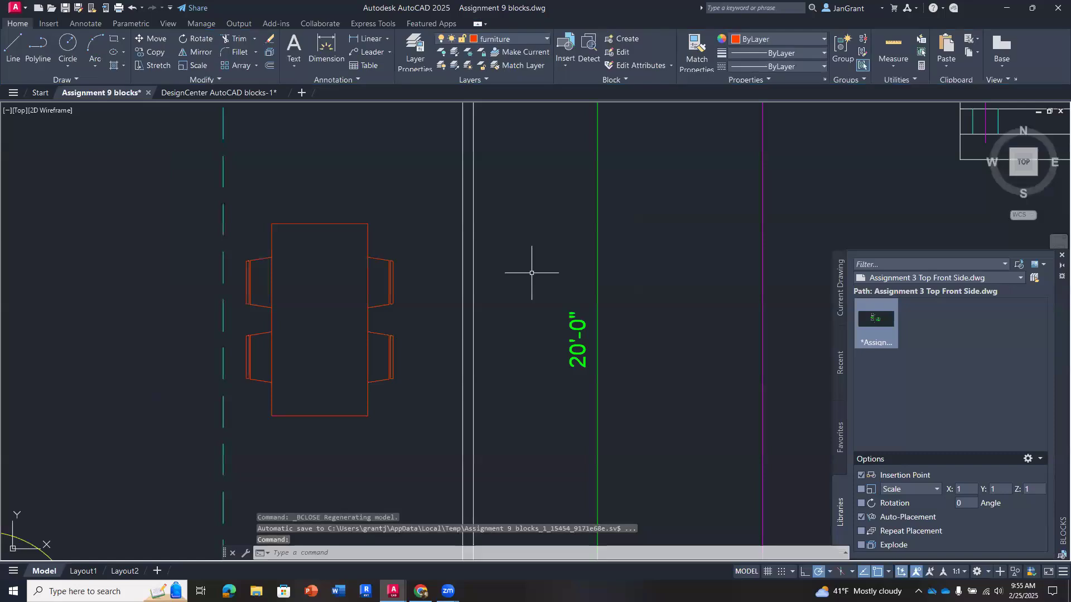
scroll(305, 344, down, 4)
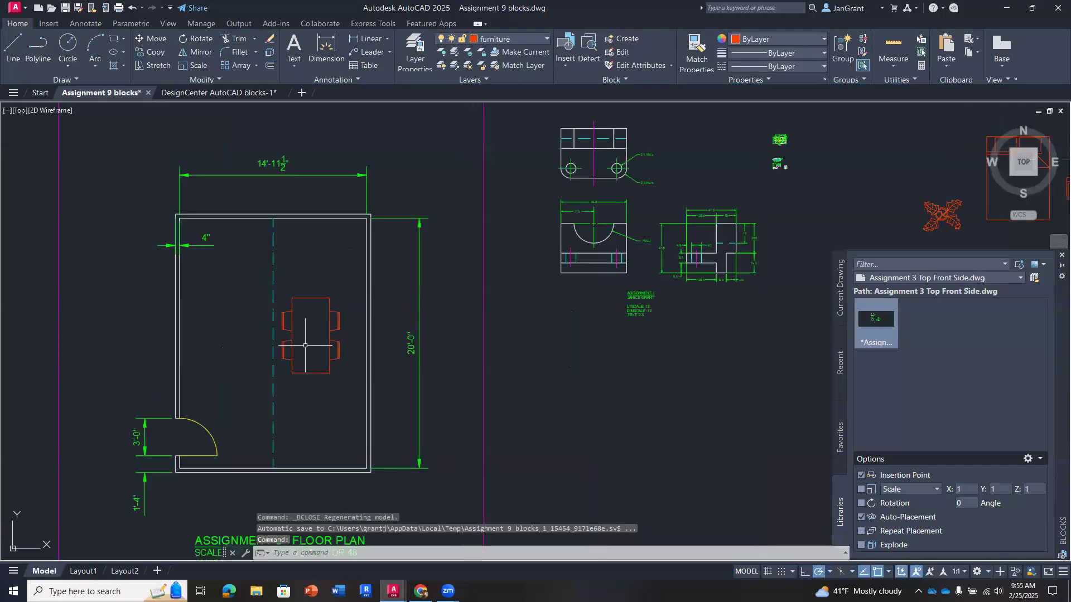
scroll(305, 344, up, 4)
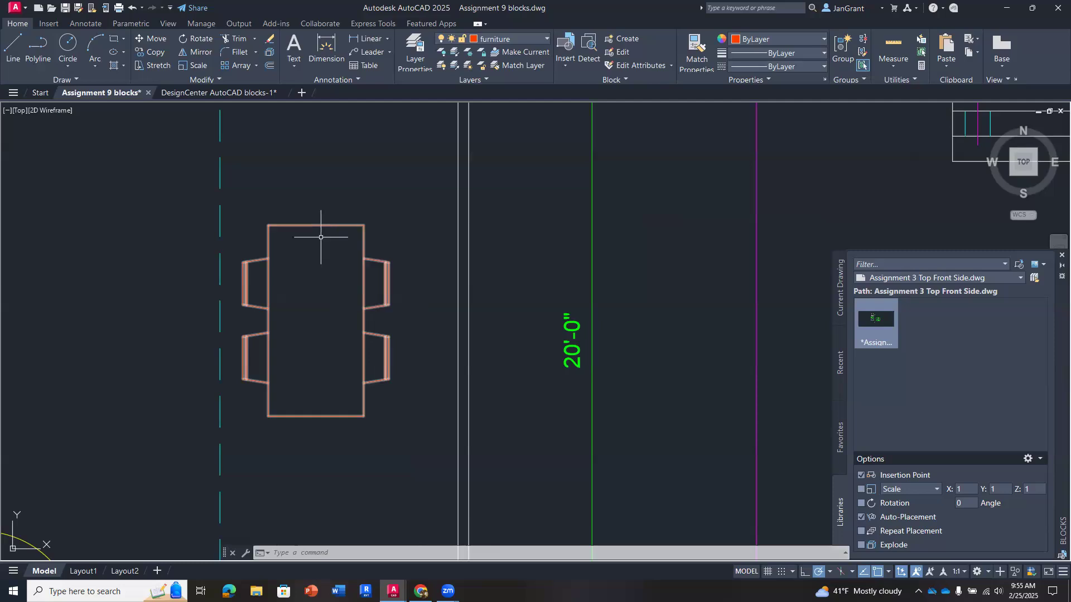
scroll(311, 288, down, 5)
mouse_move(509, 318)
middle_down()
mouse_move(351, 305)
mouse_move(374, 312)
middle_up()
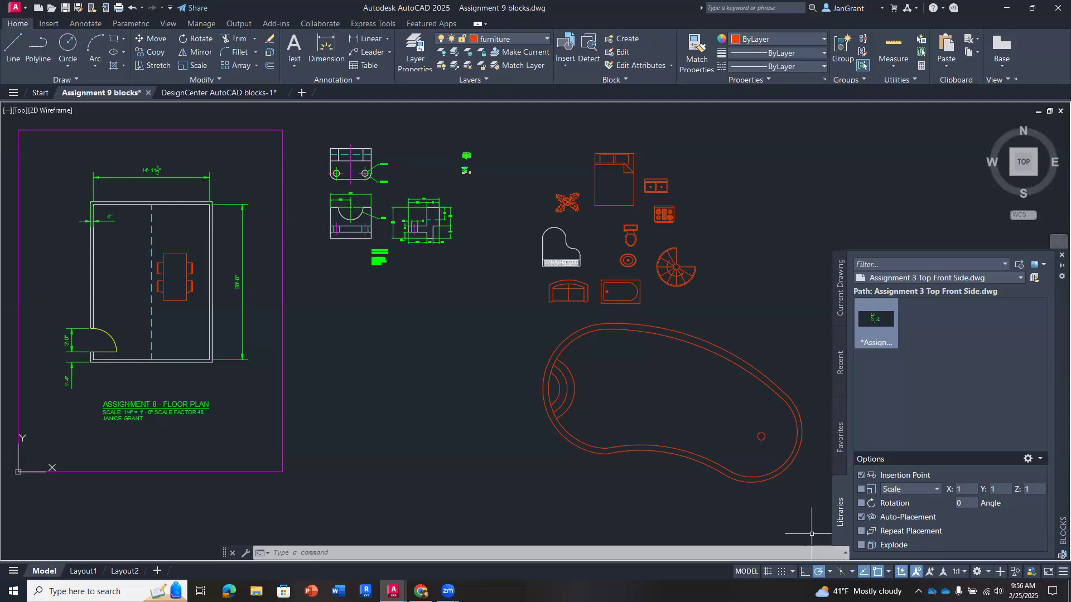
mouse_move(448, 591)
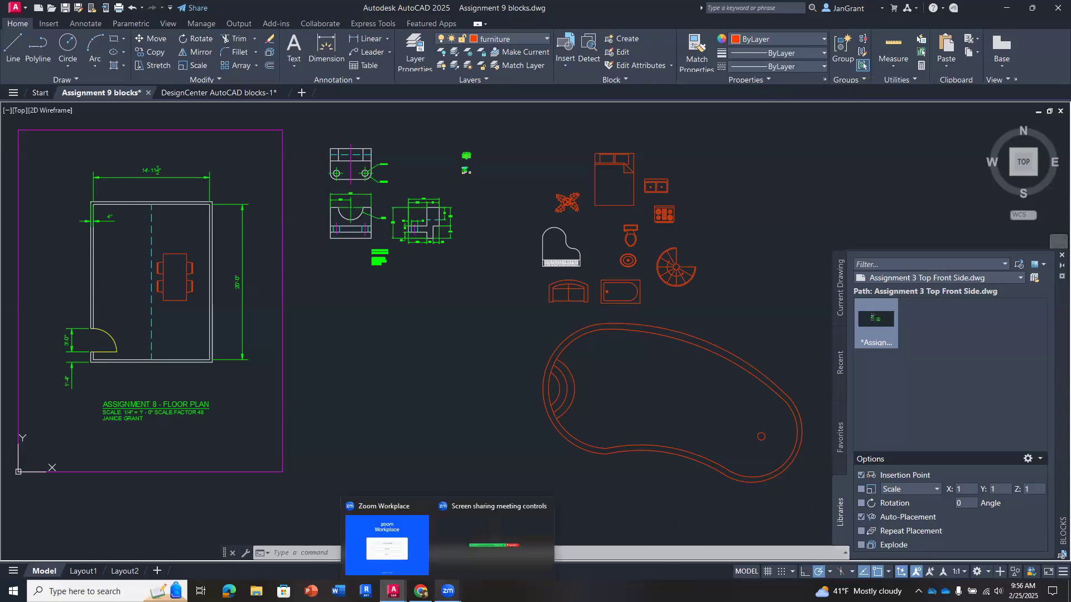
click(500, 538)
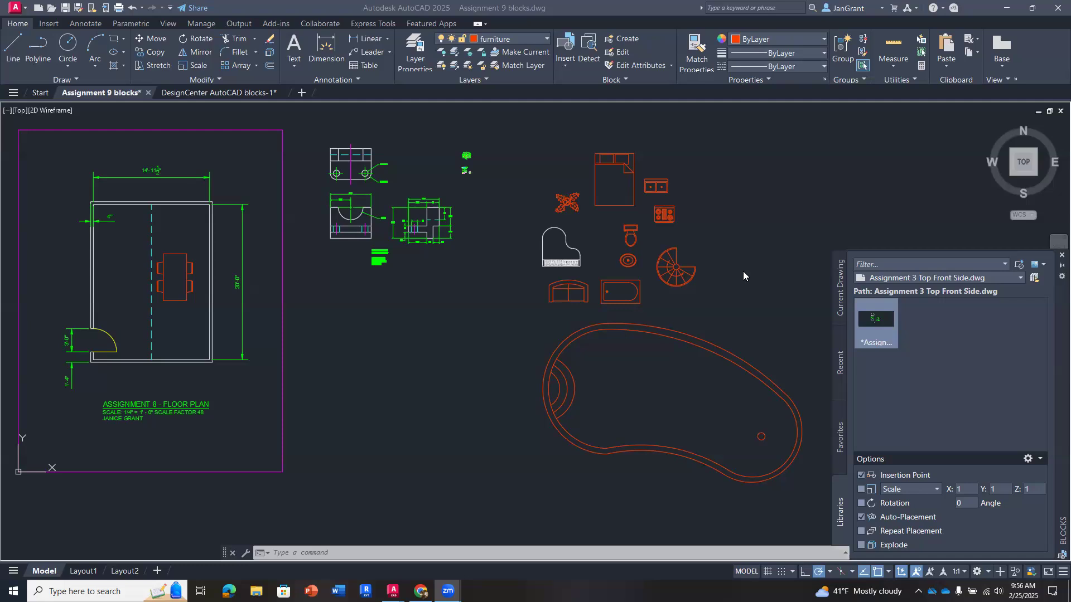
click(460, 289)
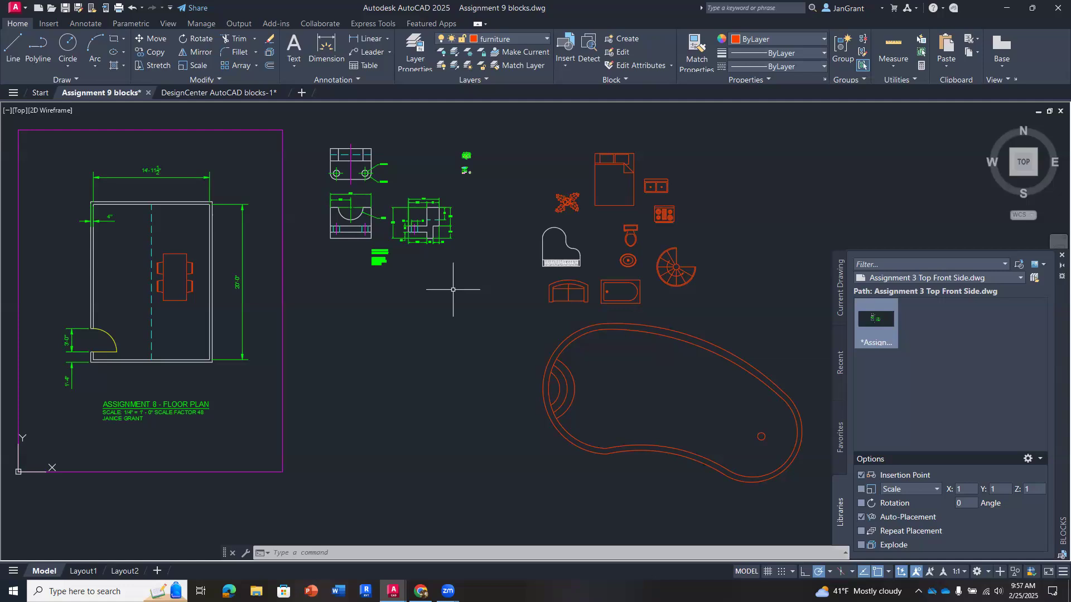
click(922, 487)
click(921, 487)
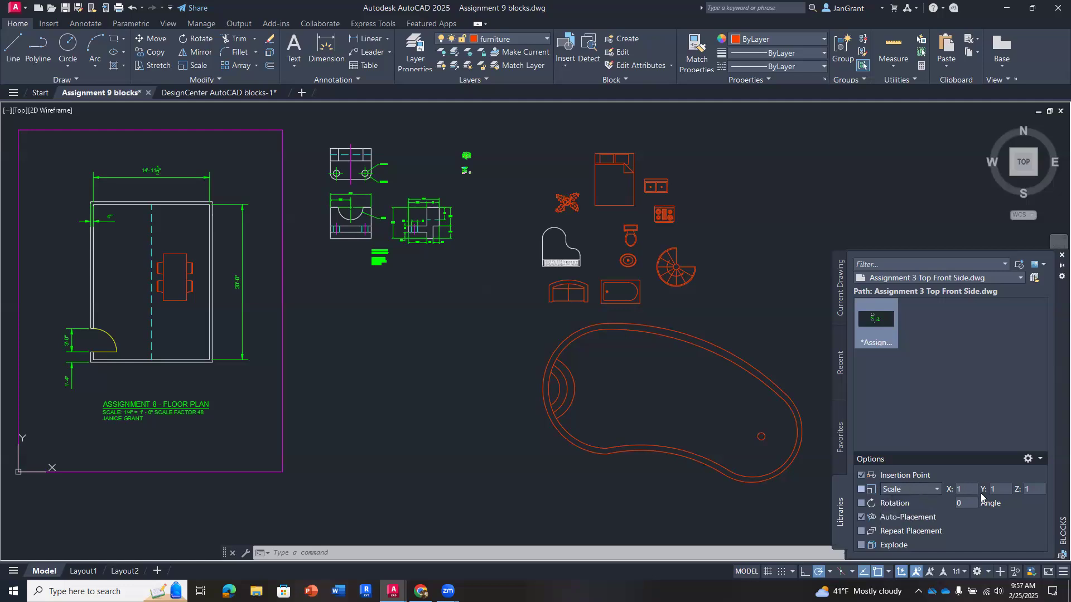
right_click(882, 322)
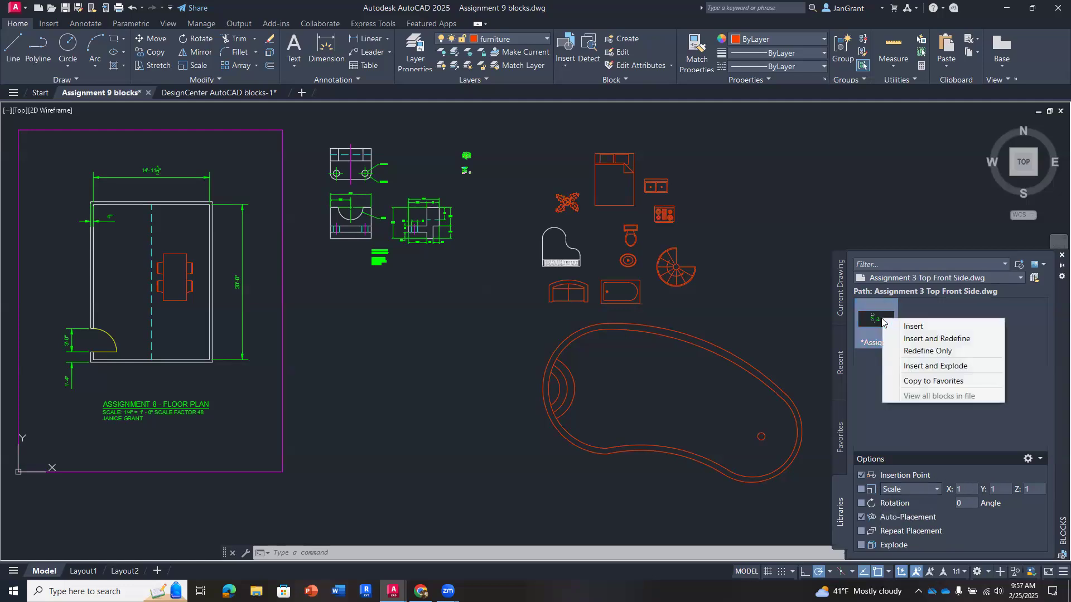
click(917, 326)
right_click(881, 323)
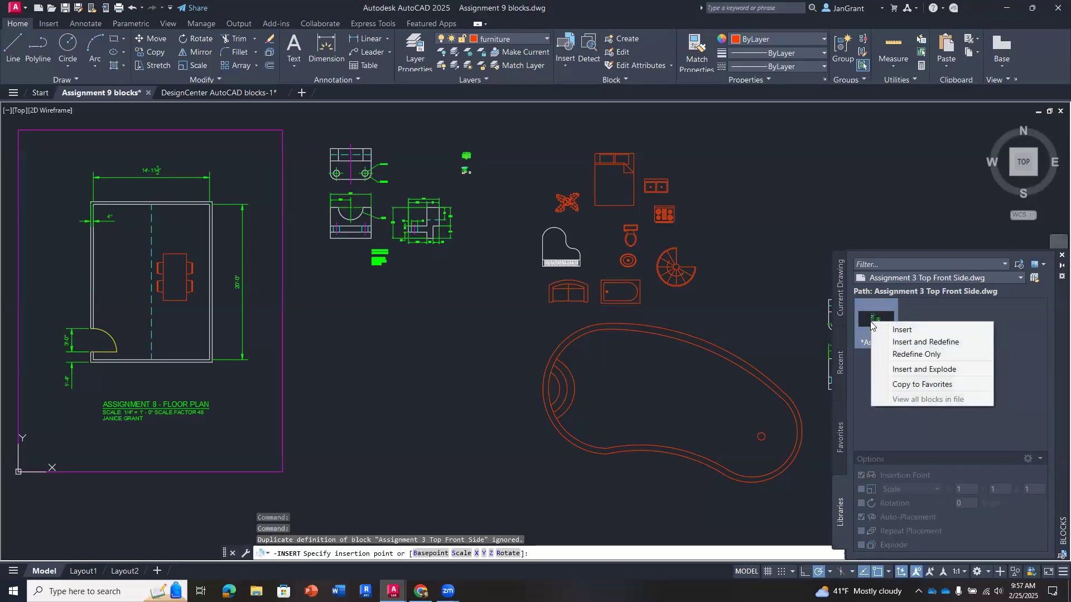
click(915, 335)
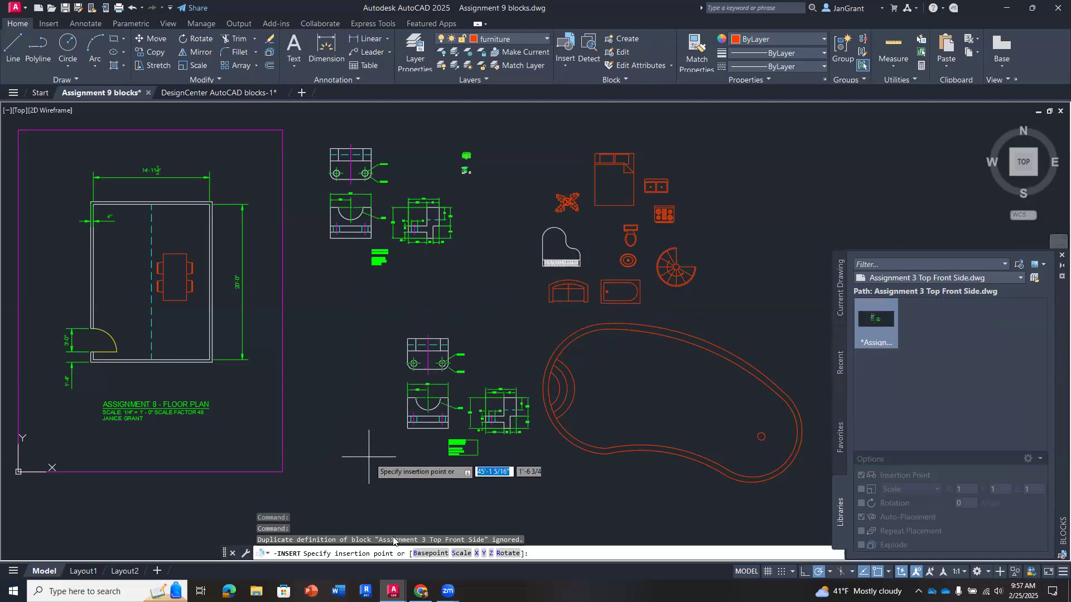
key(Escape)
key(Escape)
key(Escape)
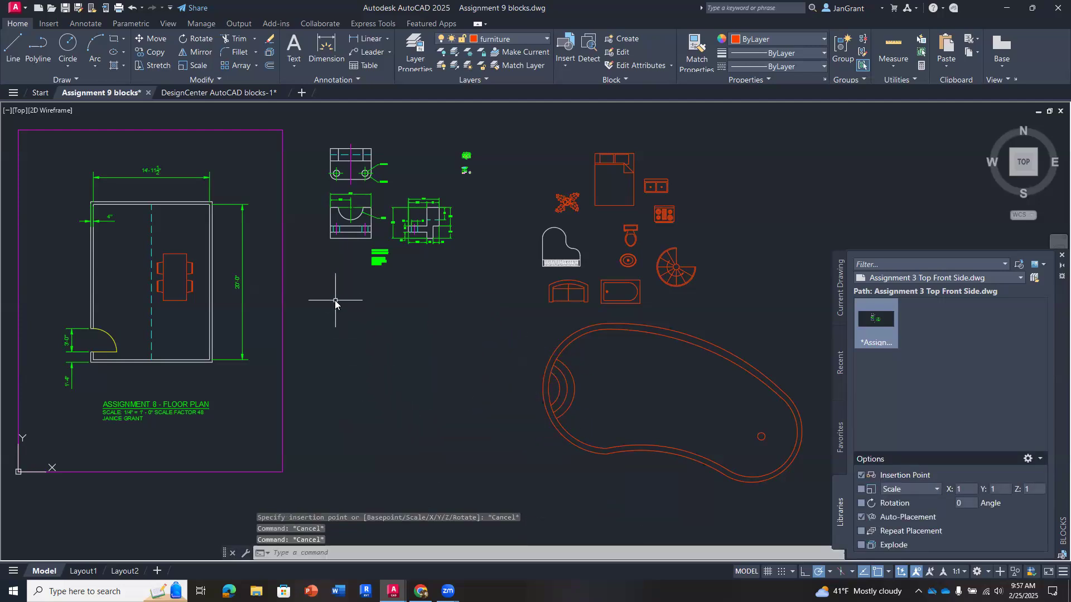
- Review the insertion scale unit choices in the Drawing Units settings
text(UNITS)
key(Return)
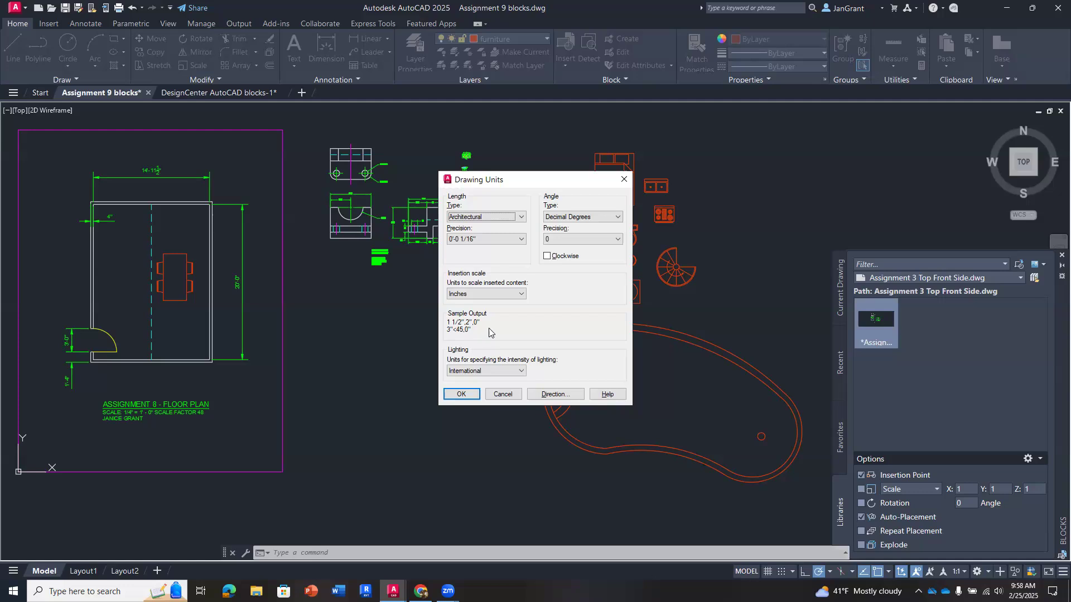
click(522, 294)
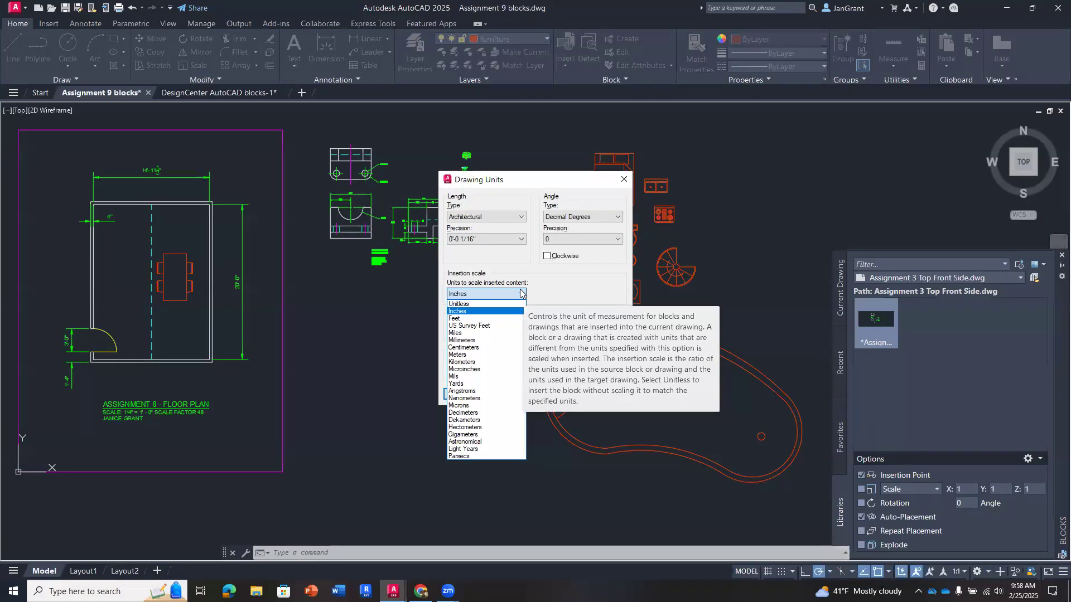
click(571, 283)
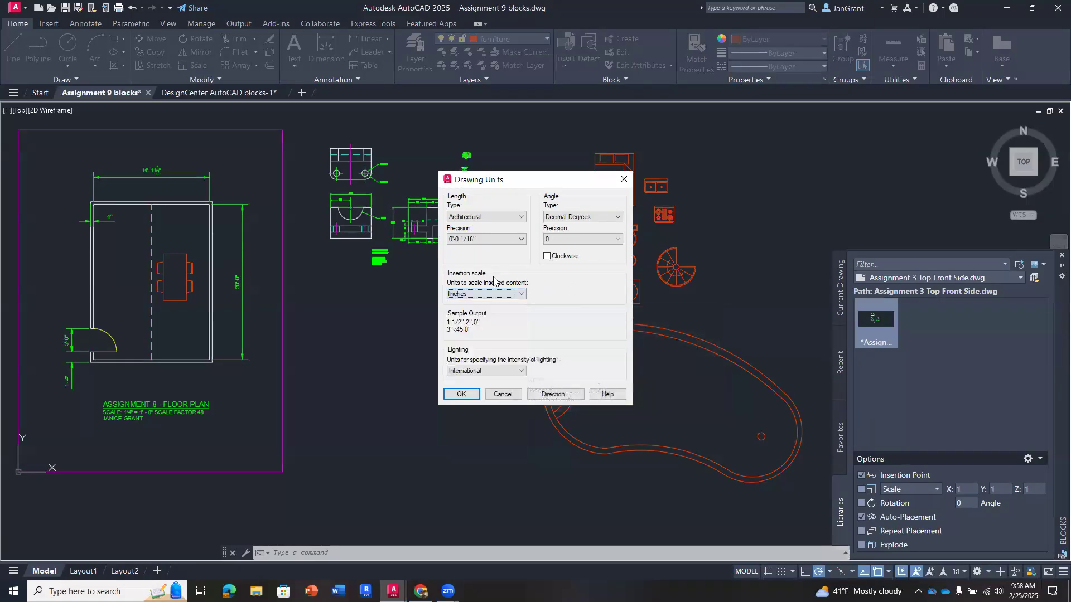
click(522, 294)
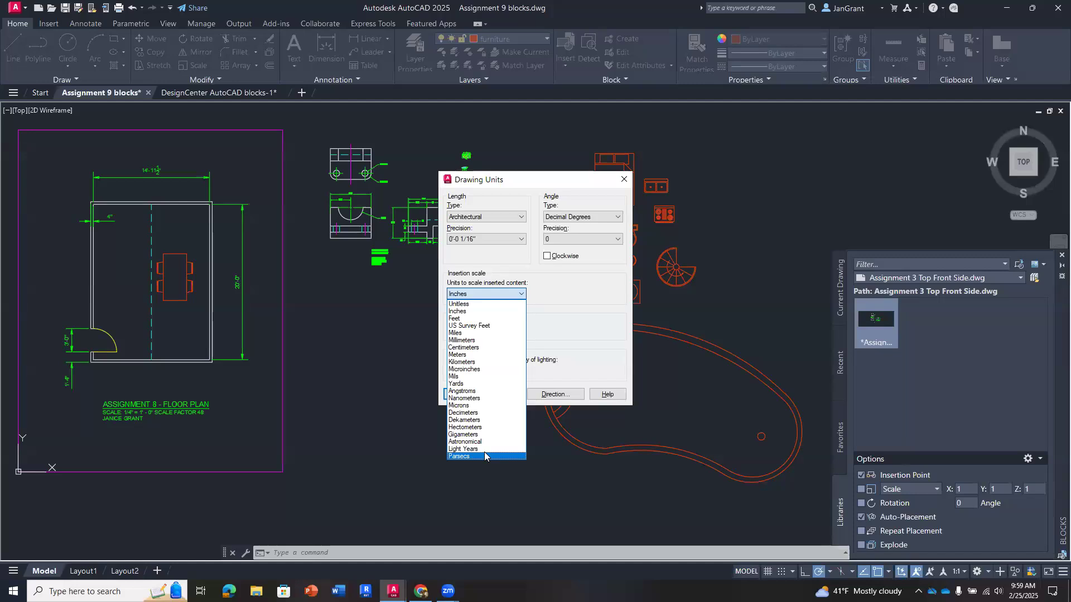
click(543, 311)
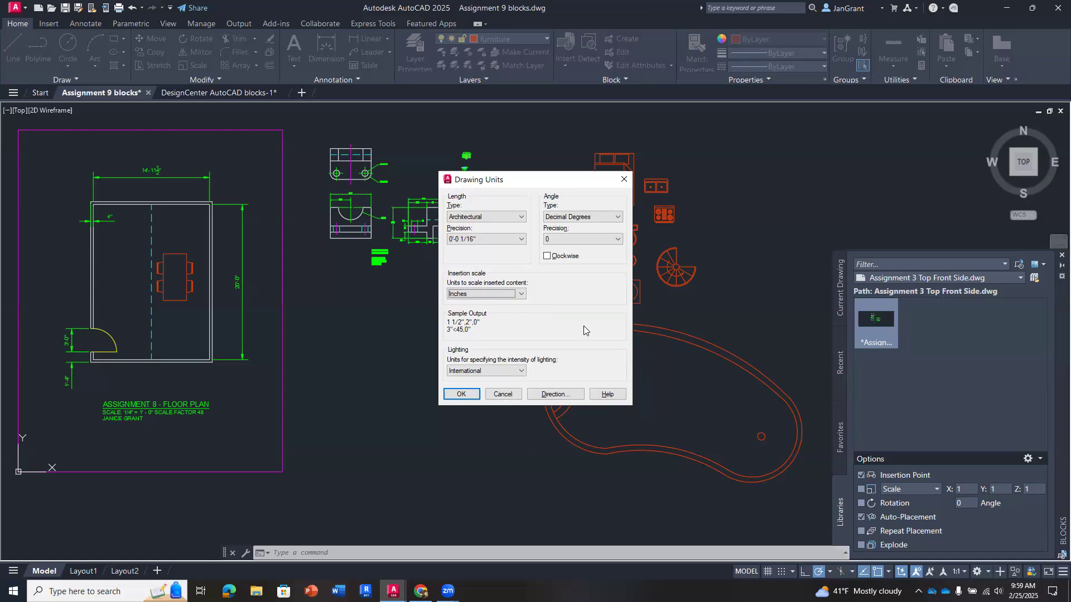
click(503, 395)
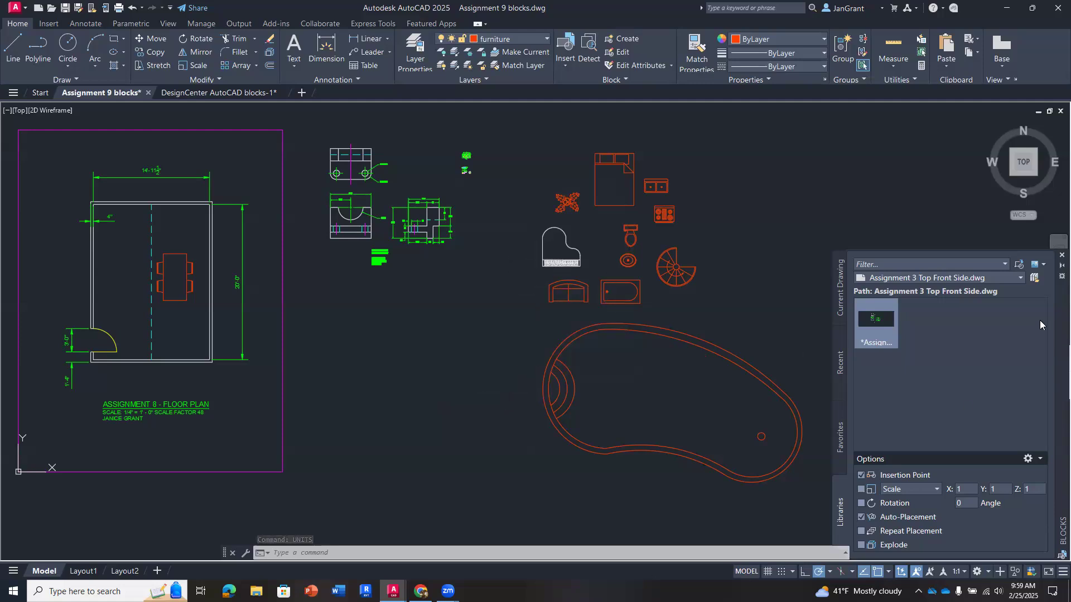
- Load Assignment 3 side view.dwg as the block library
click(1021, 277)
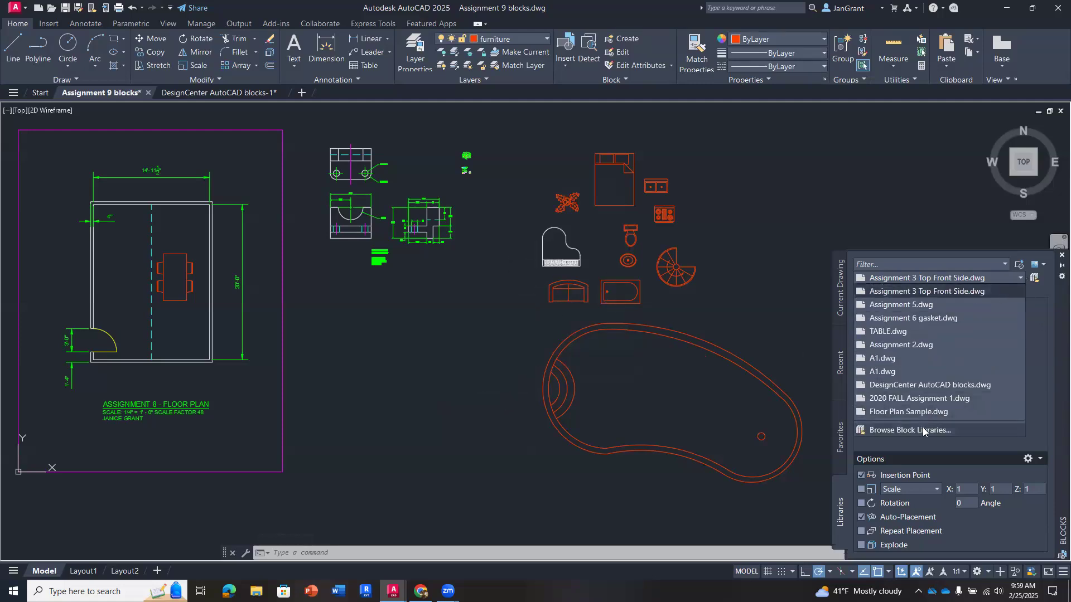
click(922, 431)
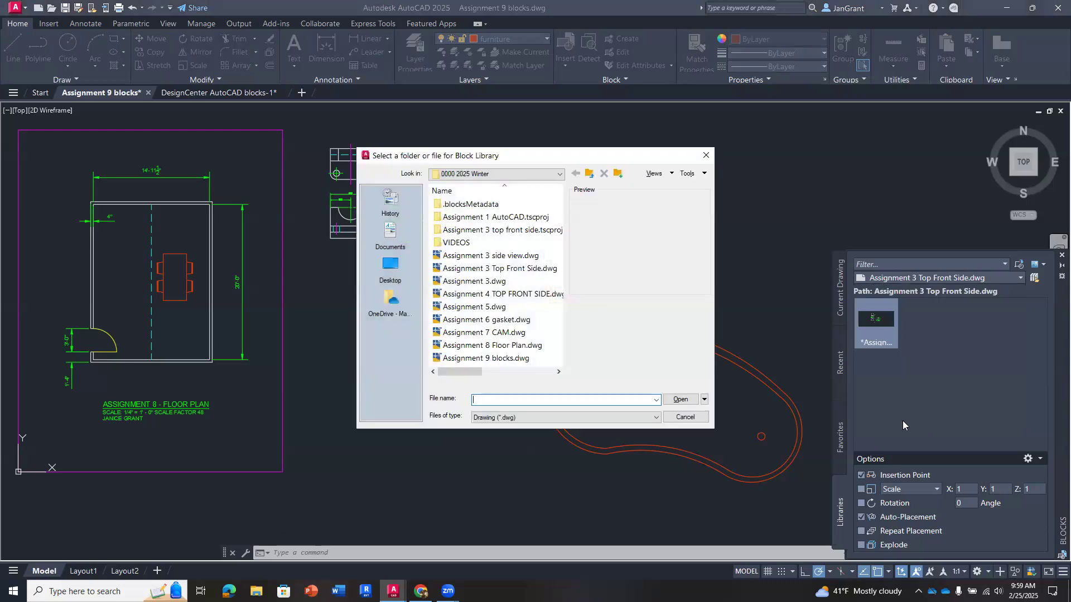
double_click(505, 256)
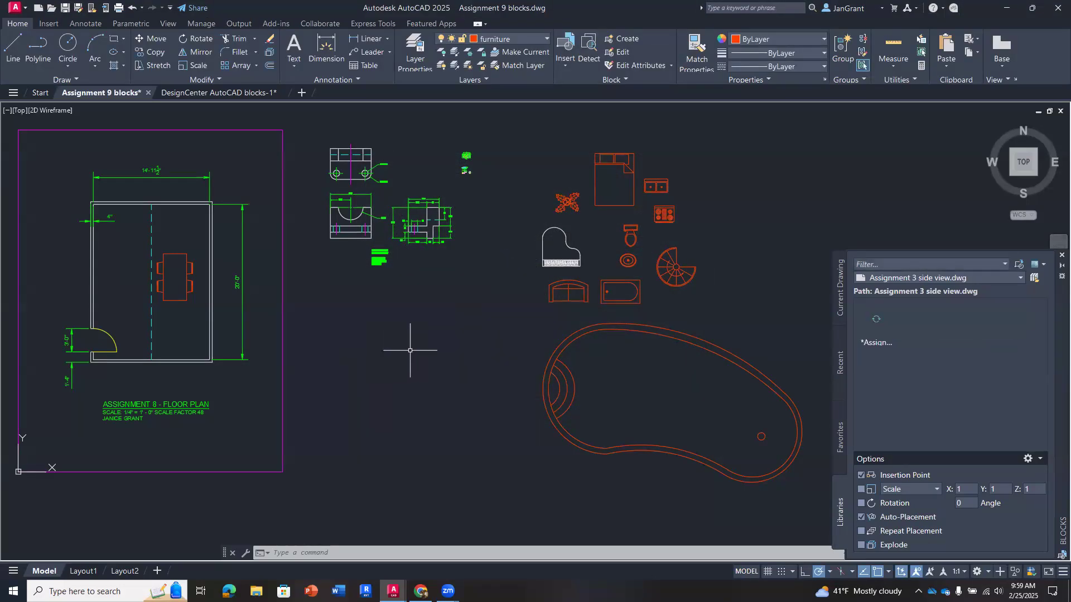
right_click(884, 318)
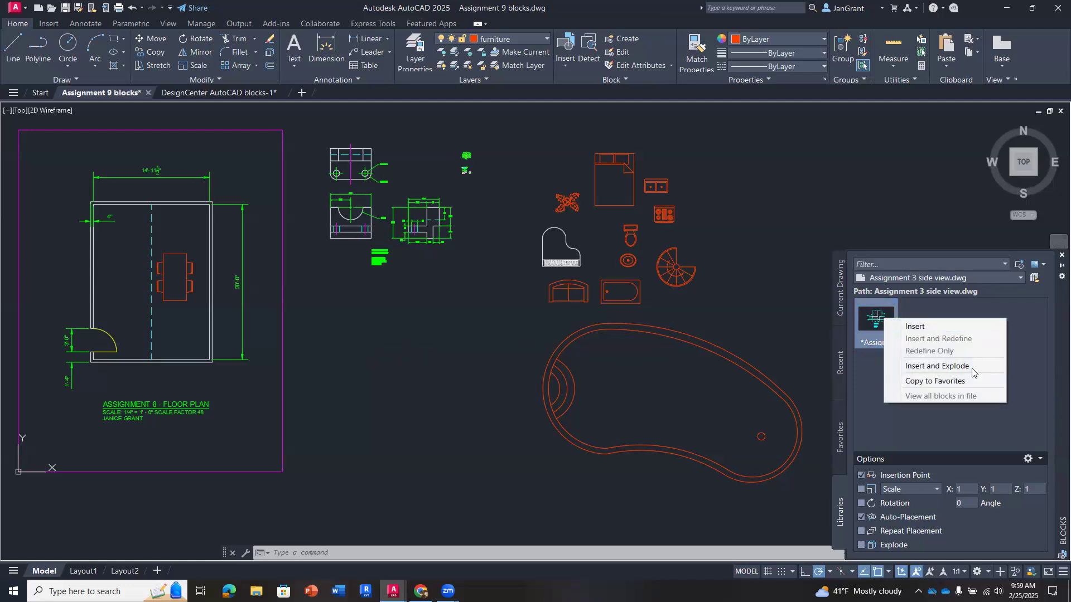
click(932, 327)
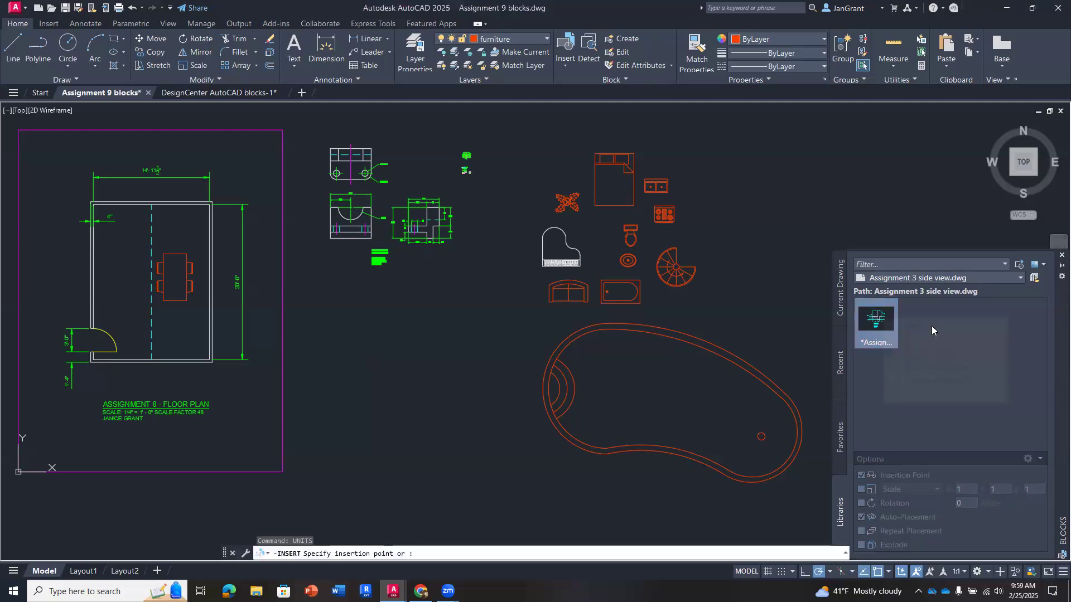
key(Escape)
key(Escape)
key(Escape)
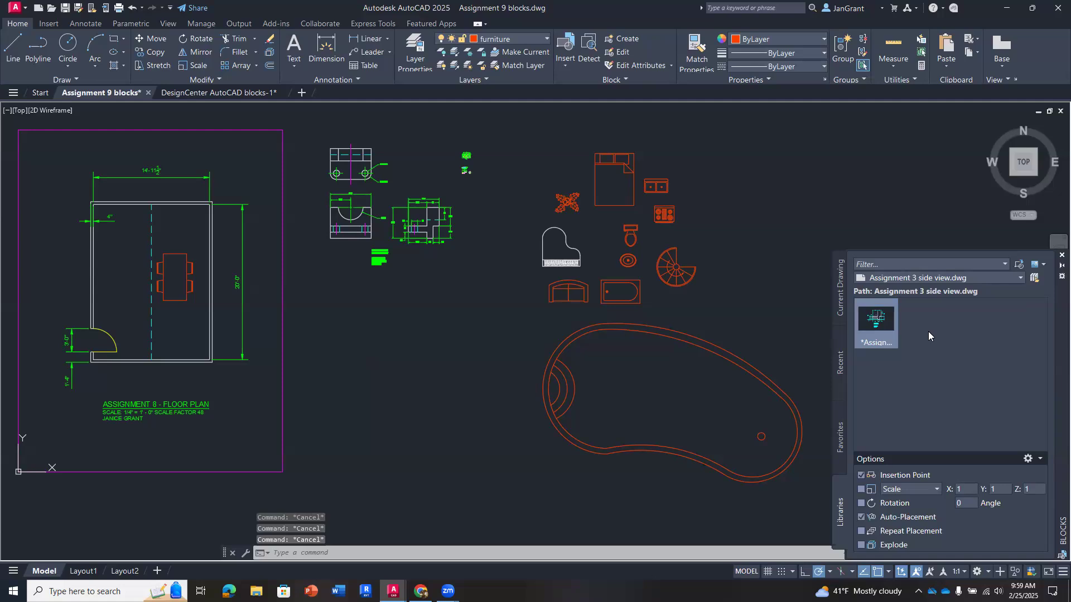
click(873, 322)
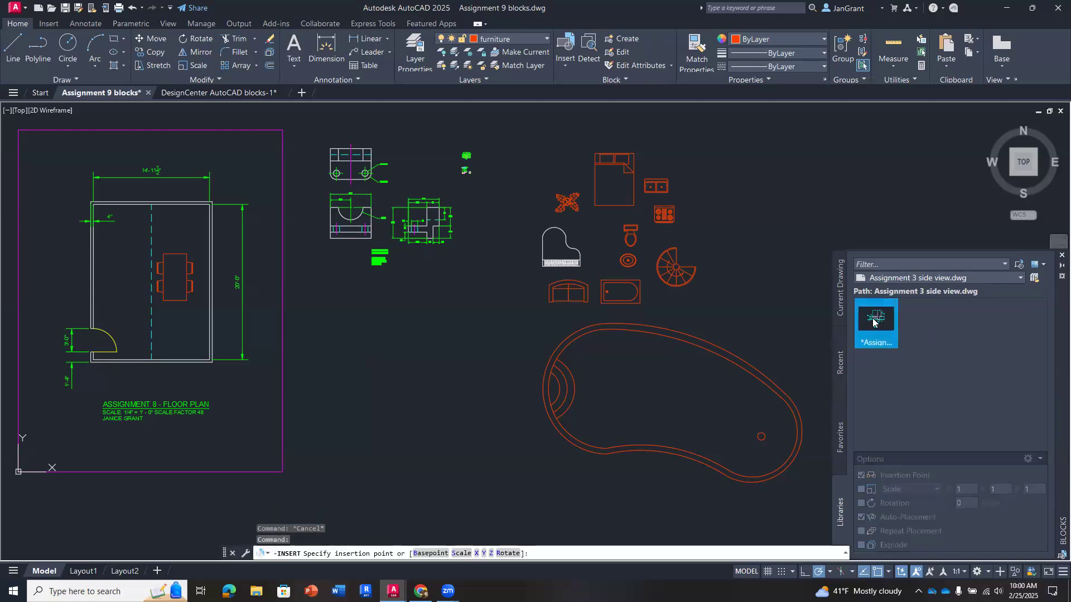
key(Escape)
right_click(880, 326)
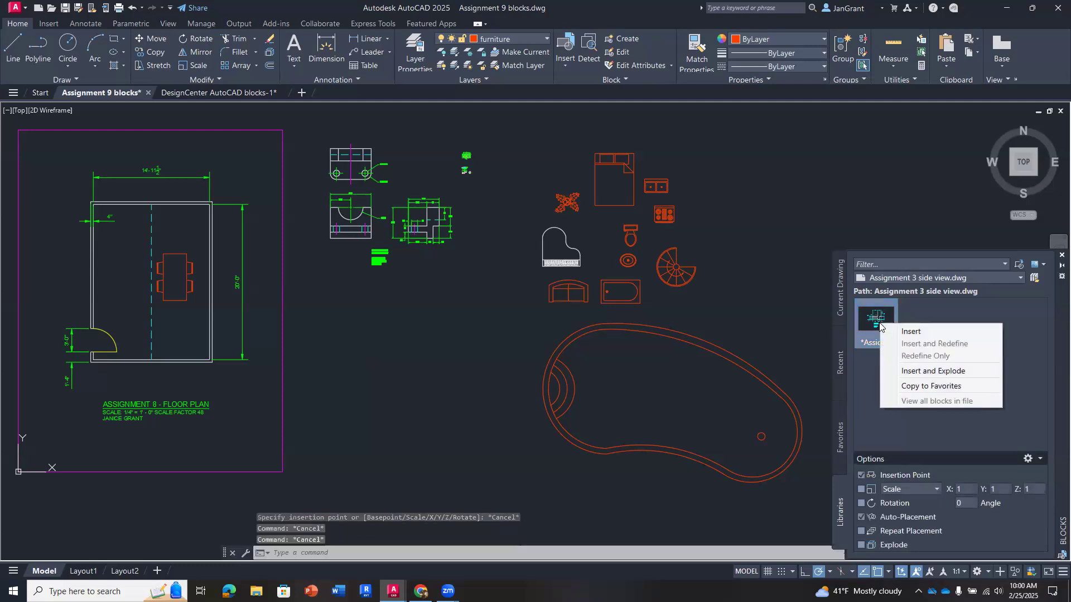
key(Escape)
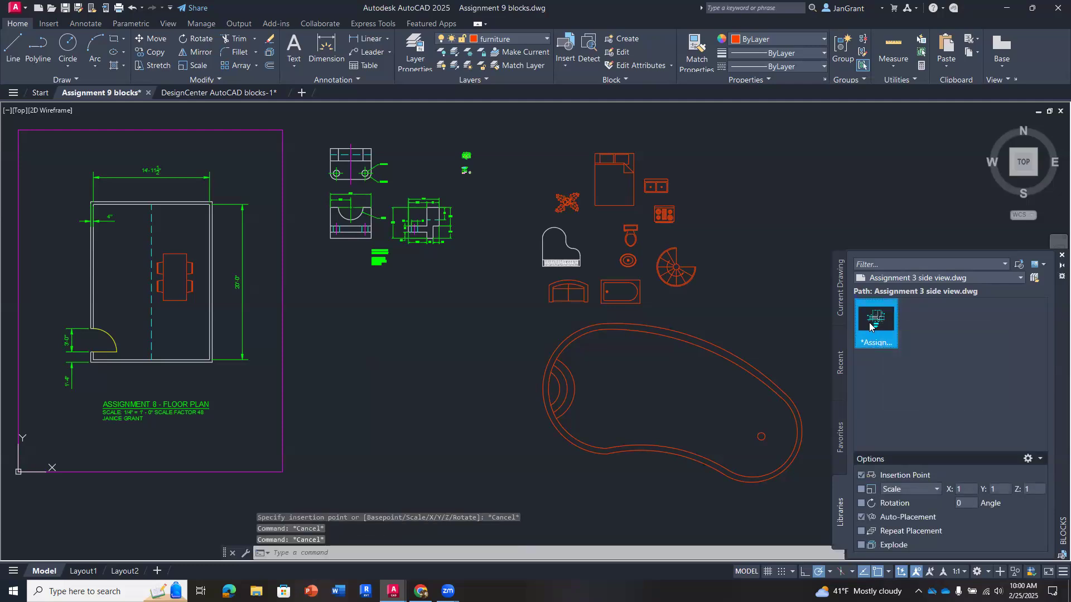
- Start inserting the Assignment 3 side view drawing from the library and try a uniform scale factor of 2
right_click(878, 324)
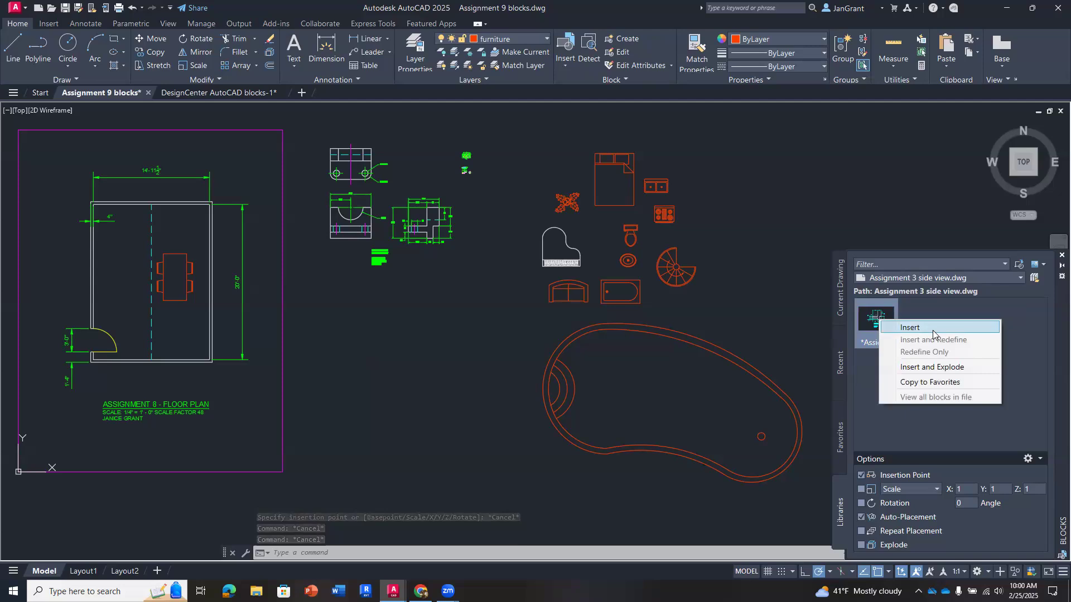
click(889, 333)
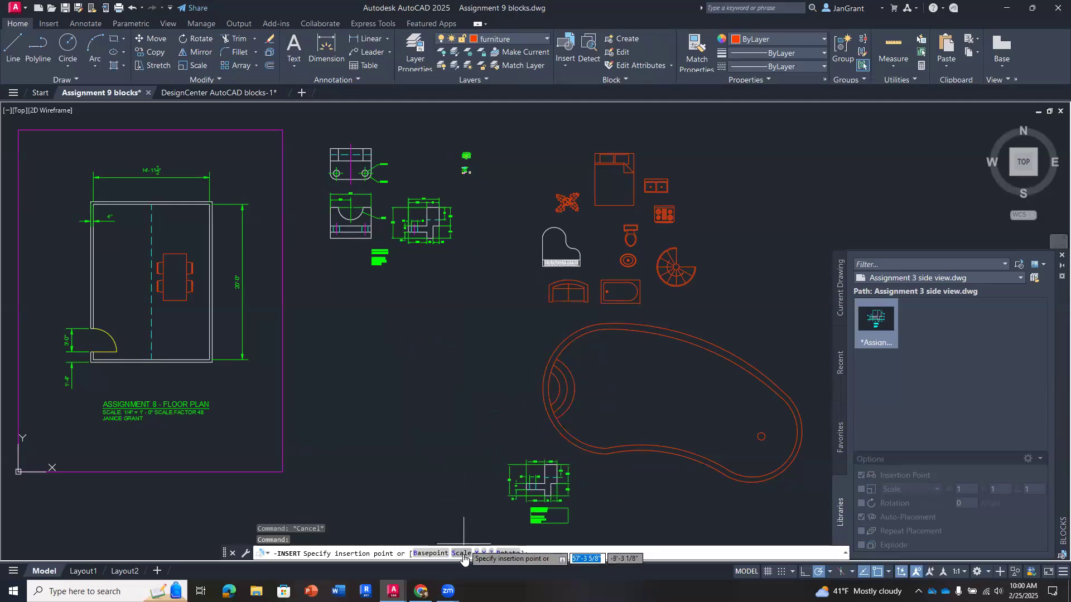
text(S)
key(Return)
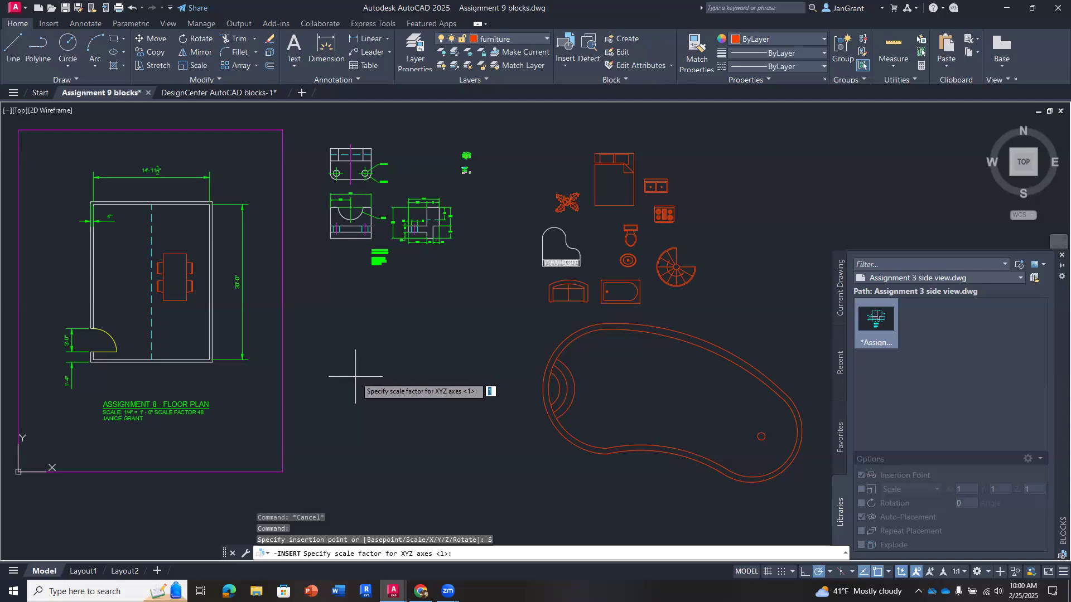
text(2)
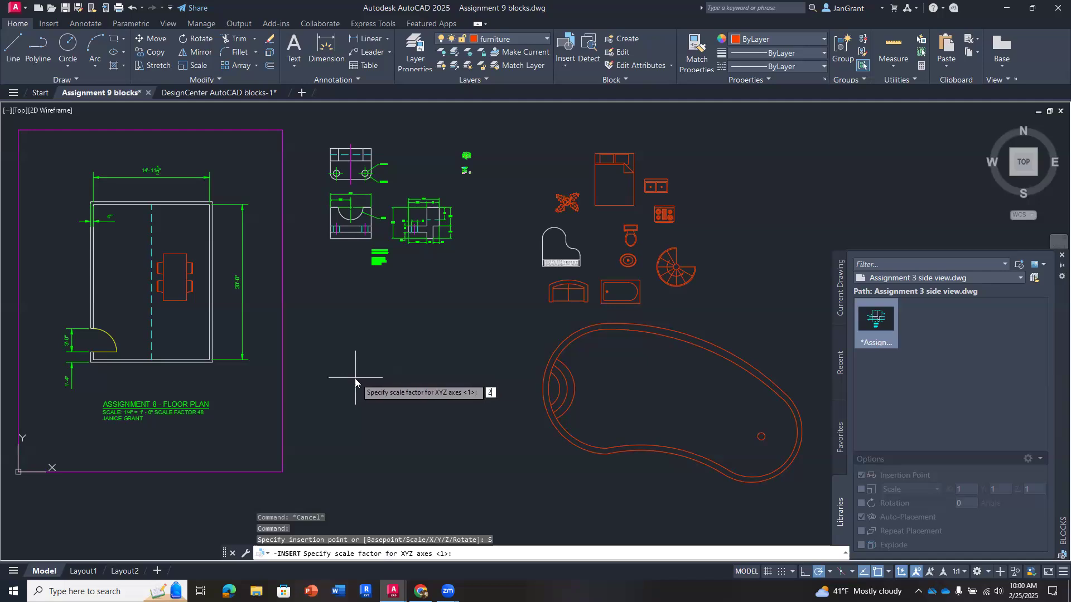
key(Return)
scroll(319, 476, down, 2)
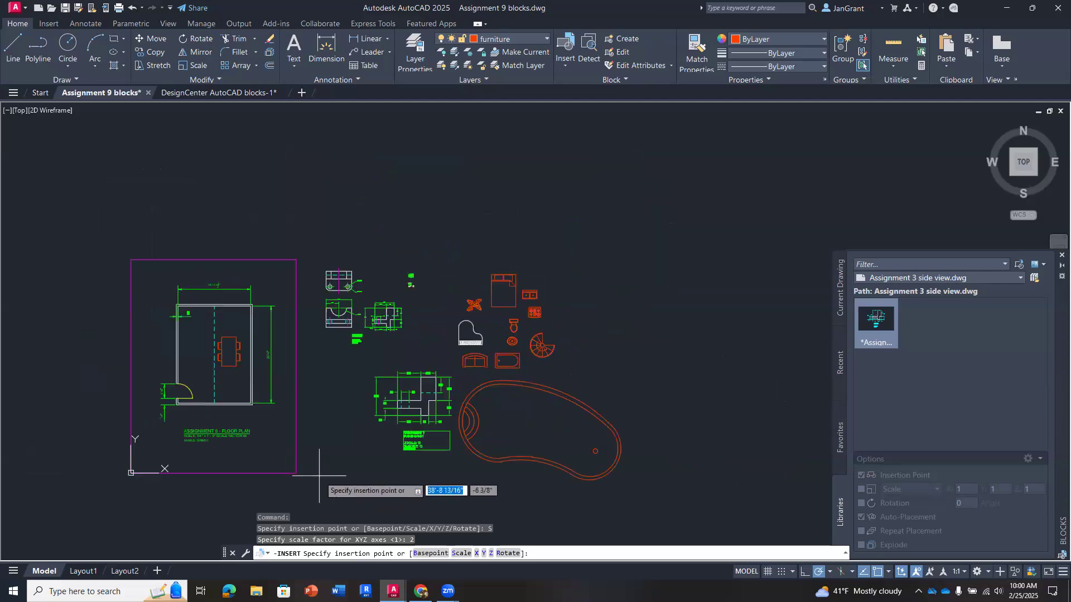
scroll(308, 440, up, 2)
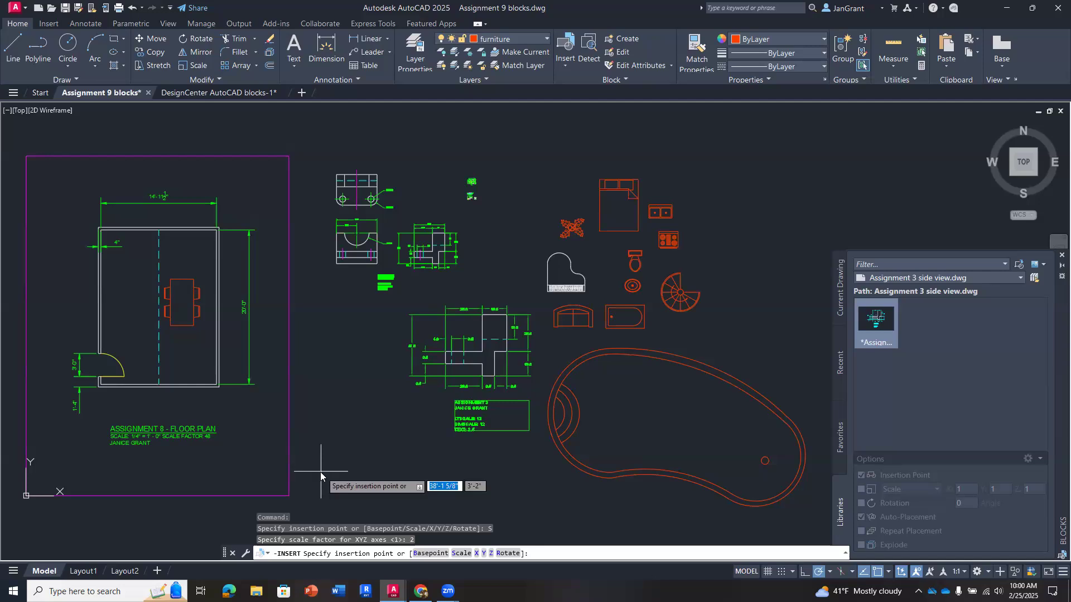
- Set the insertion scale factor to .5 and place the Assignment 3 side view below the Assignment 4 side view
text(s)
key(Return)
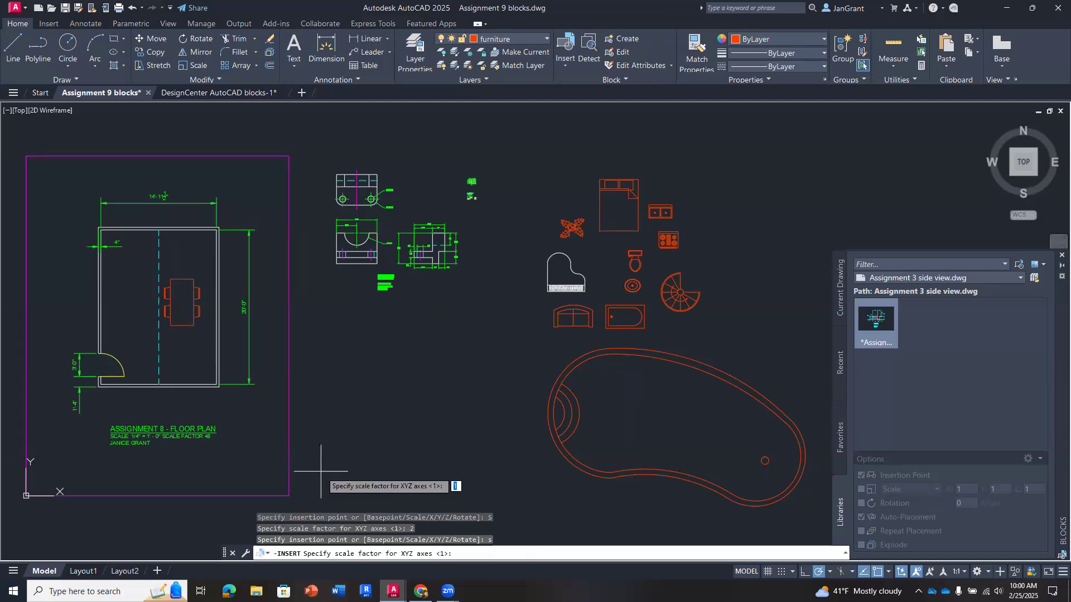
text(.5)
key(Return)
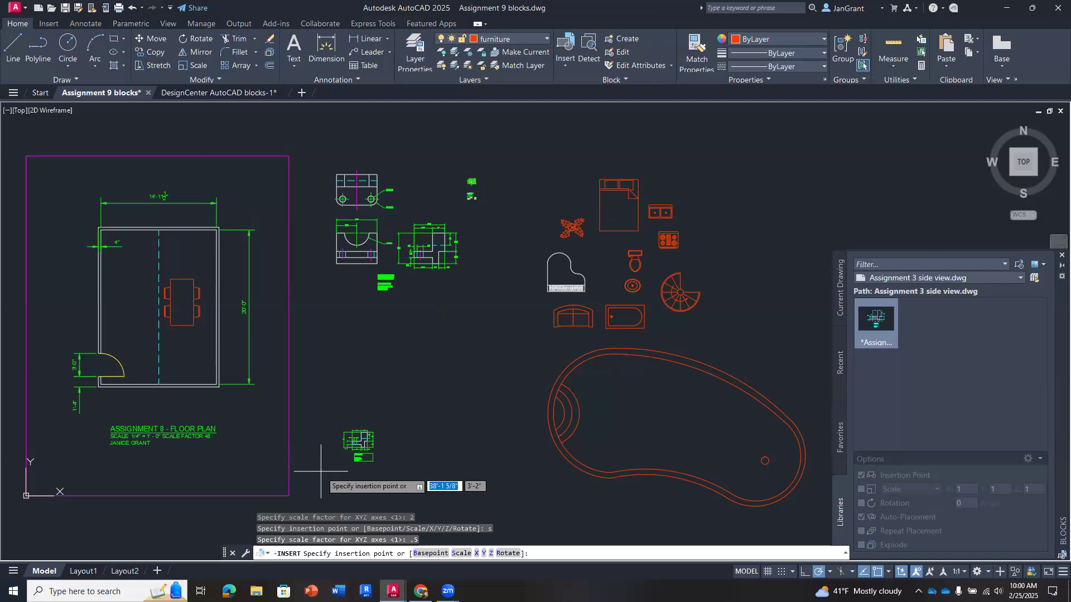
click(387, 342)
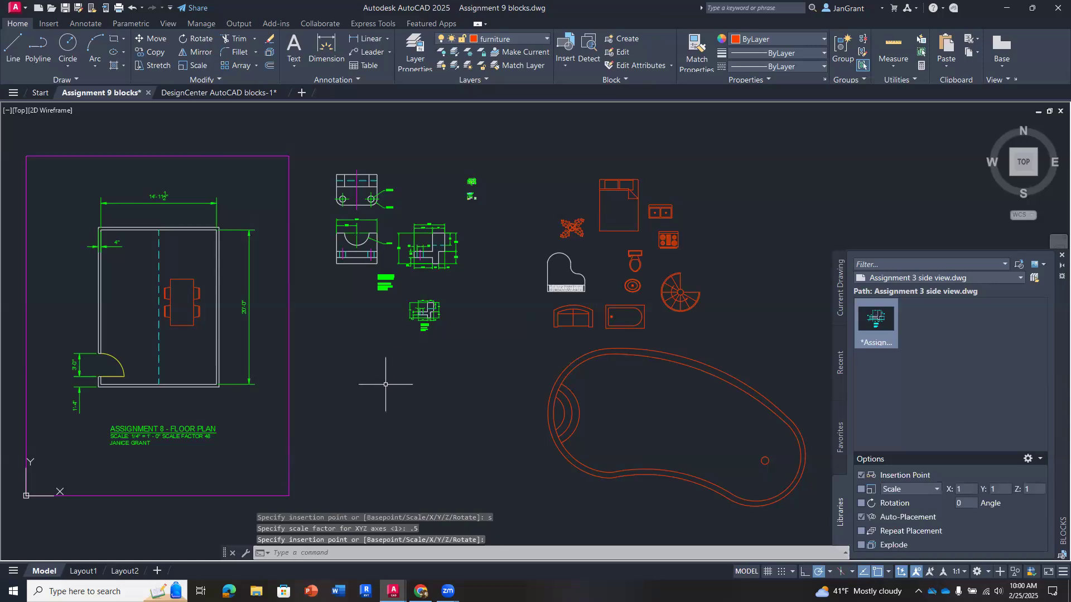
scroll(385, 383, down, 2)
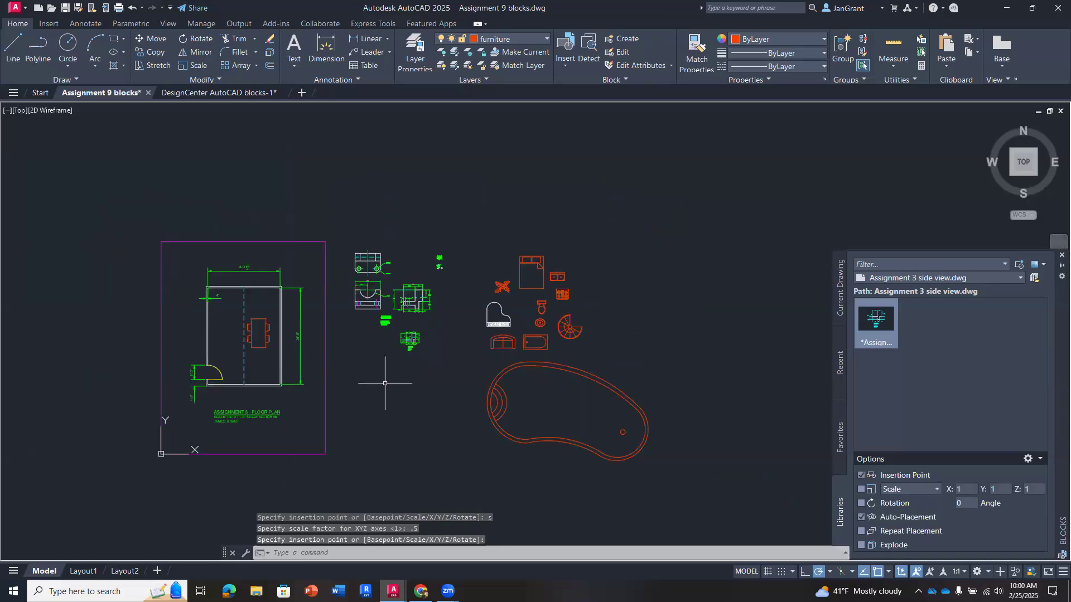
scroll(385, 383, up, 2)
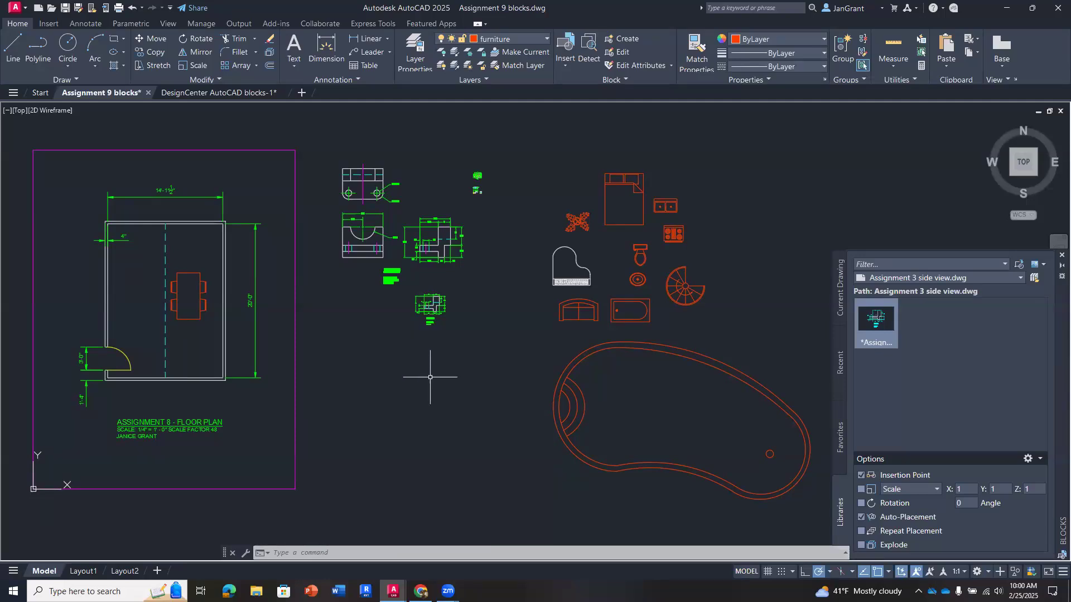
middle_drag(436, 370, 425, 367)
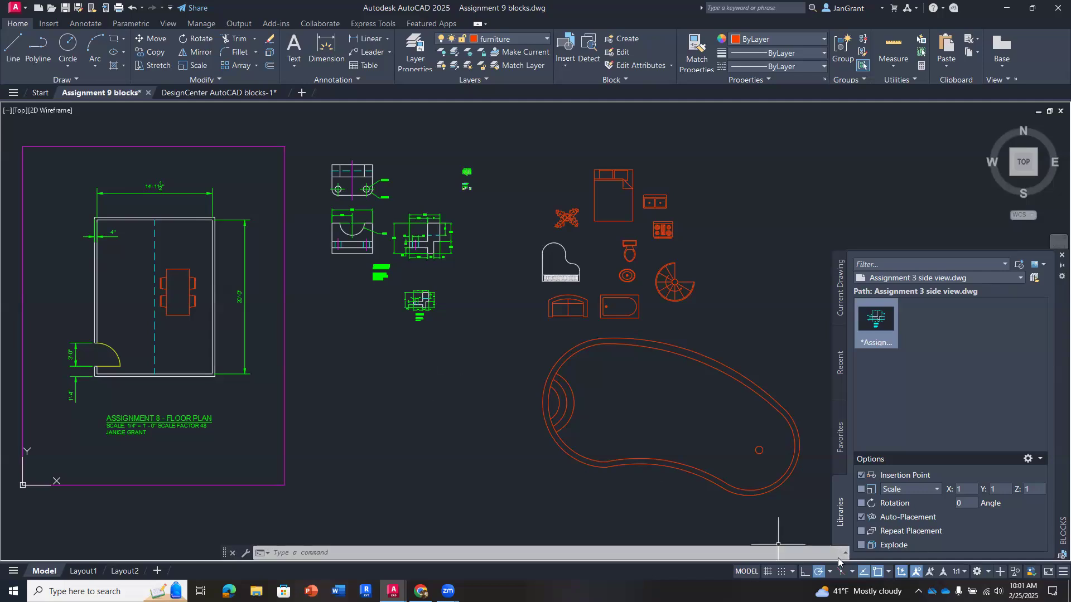
middle_drag(454, 381, 453, 391)
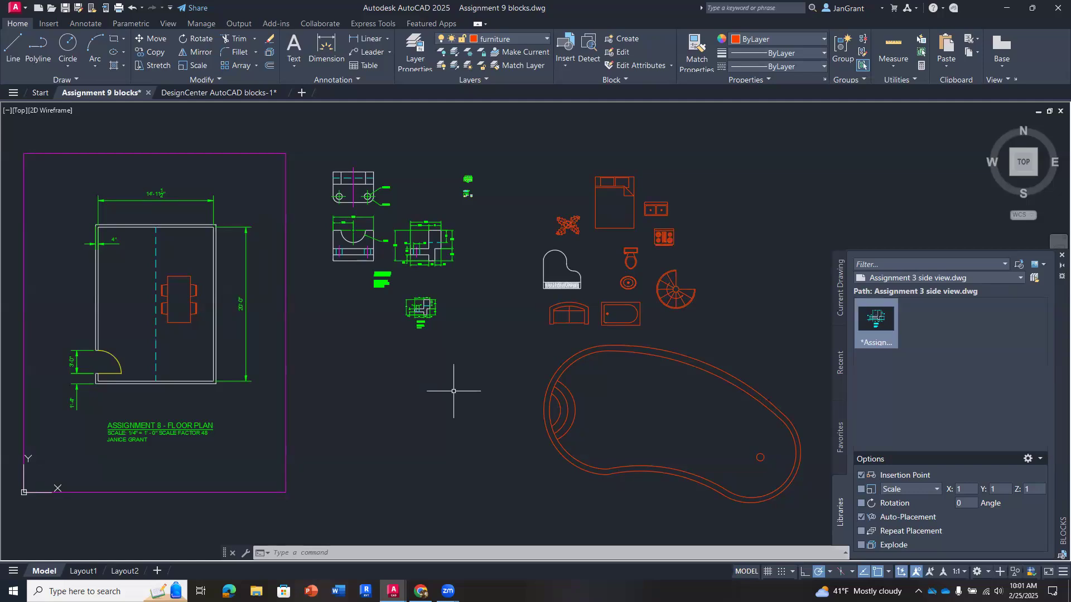
- Explode the small inserted Assignment 6 gasket block above the furniture-free area and check its dimensions at full-drawing view
scroll(402, 202, up, 4)
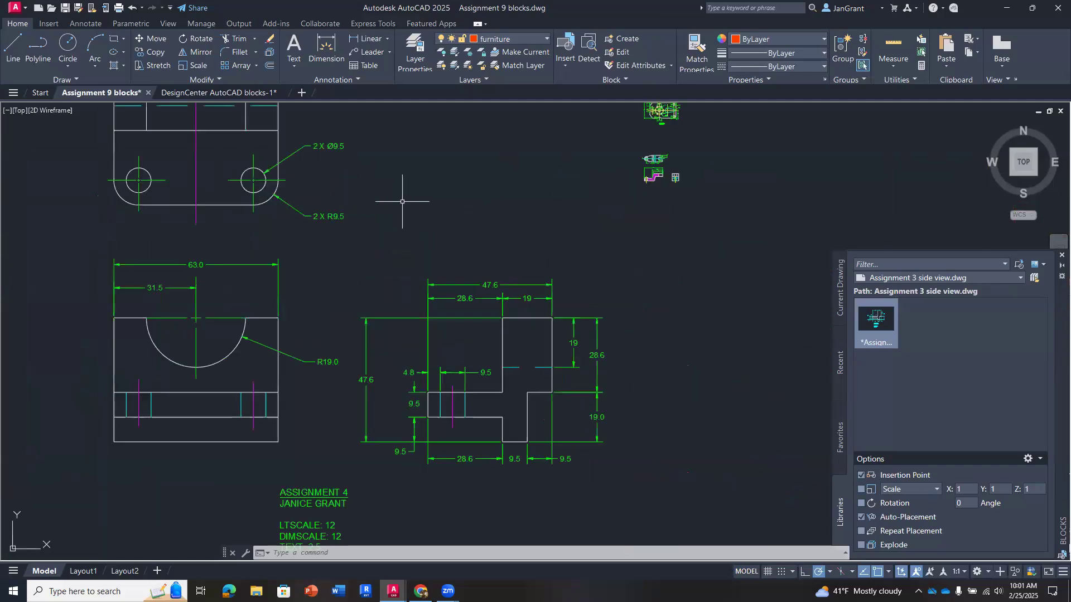
mouse_move(492, 411)
middle_down()
mouse_move(516, 260)
mouse_move(468, 262)
mouse_move(422, 446)
middle_up()
scroll(541, 193, up, 4)
scroll(564, 172, up, 8)
middle_drag(558, 177, 575, 173)
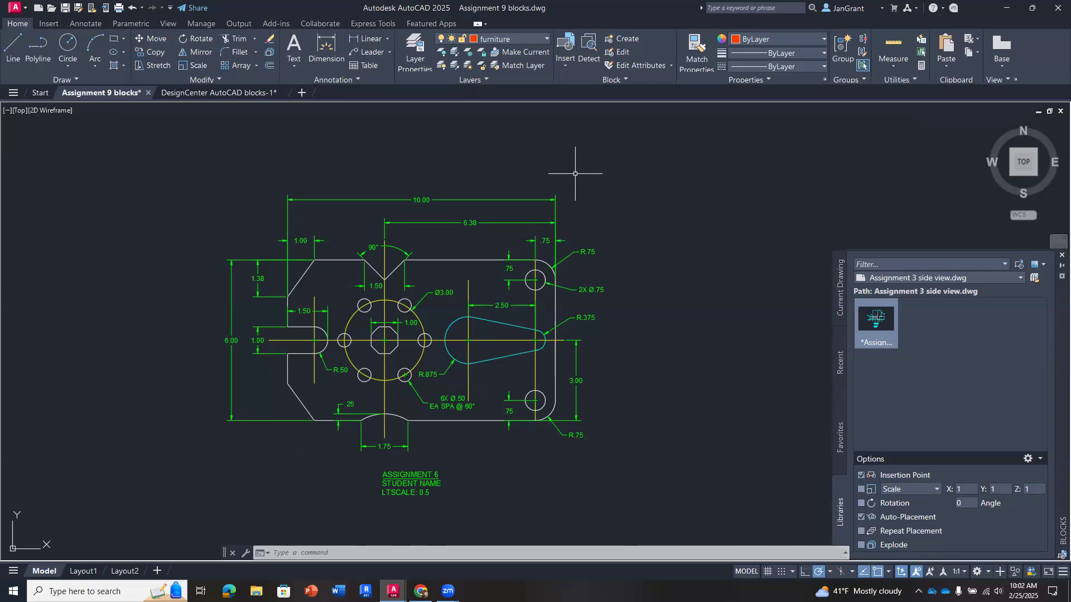
click(270, 54)
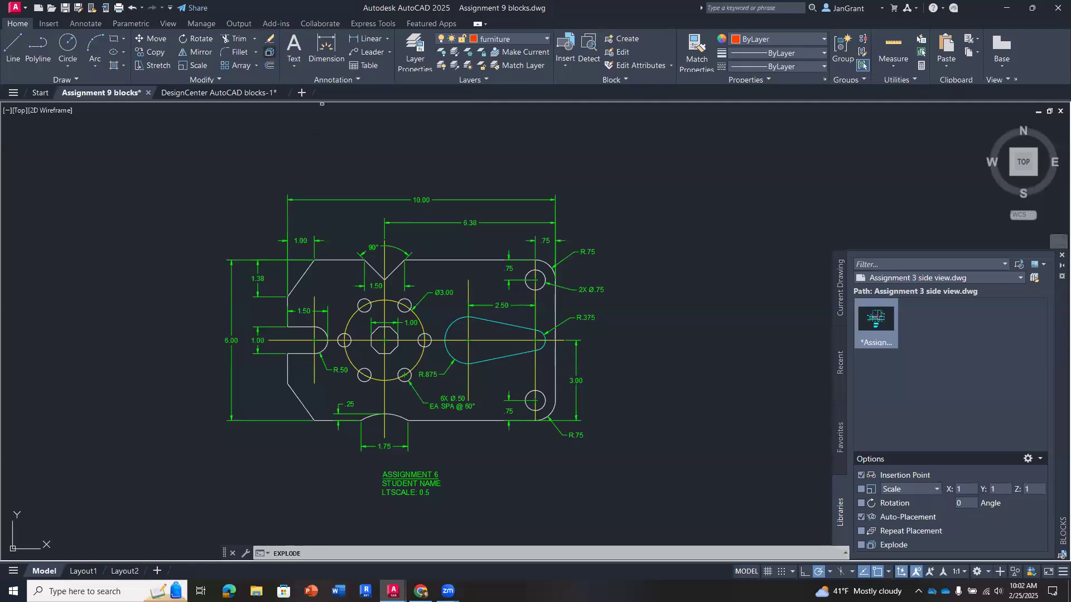
click(475, 199)
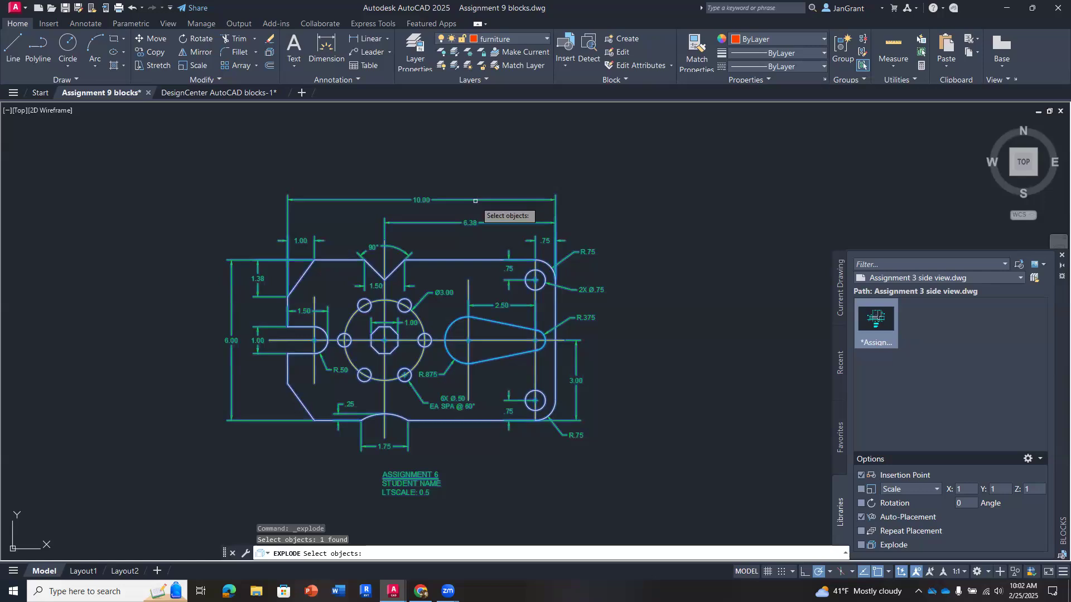
key(Return)
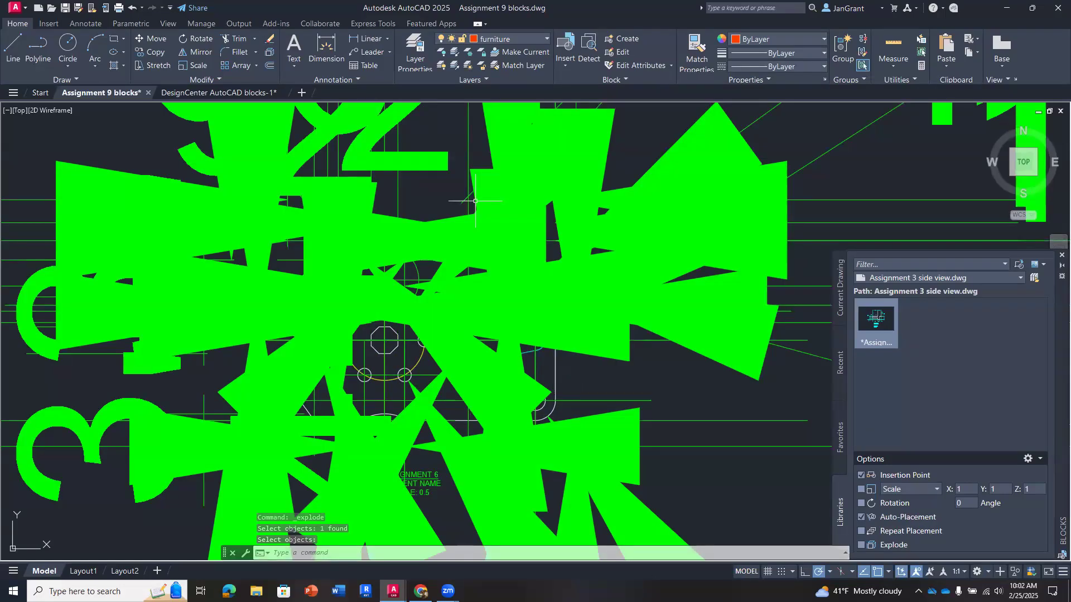
scroll(517, 318, down, 6)
scroll(517, 319, down, 5)
middle_drag(495, 272, 497, 232)
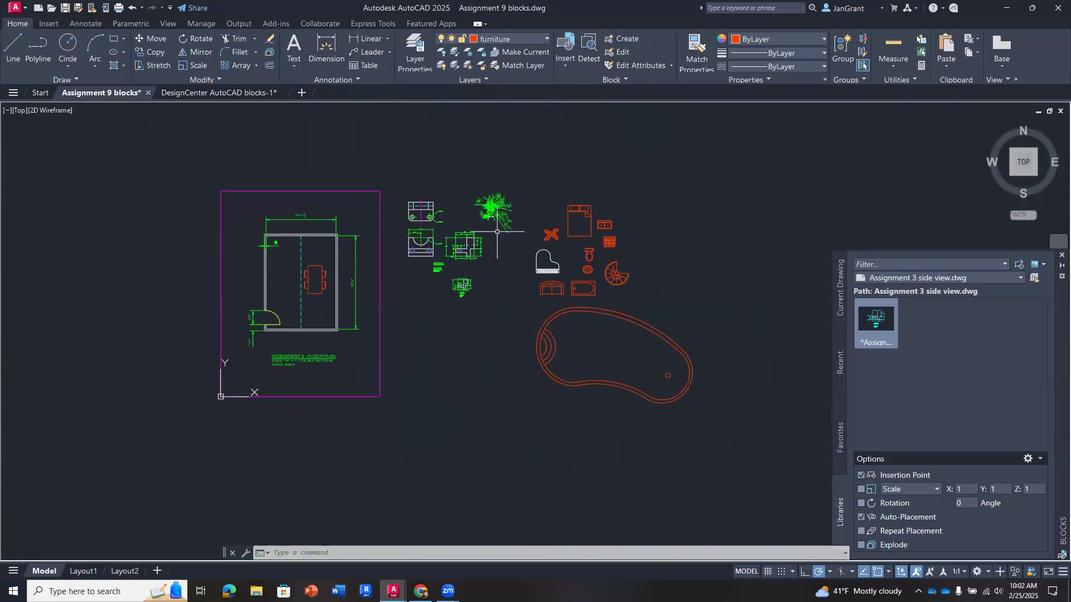
scroll(497, 231, up, 2)
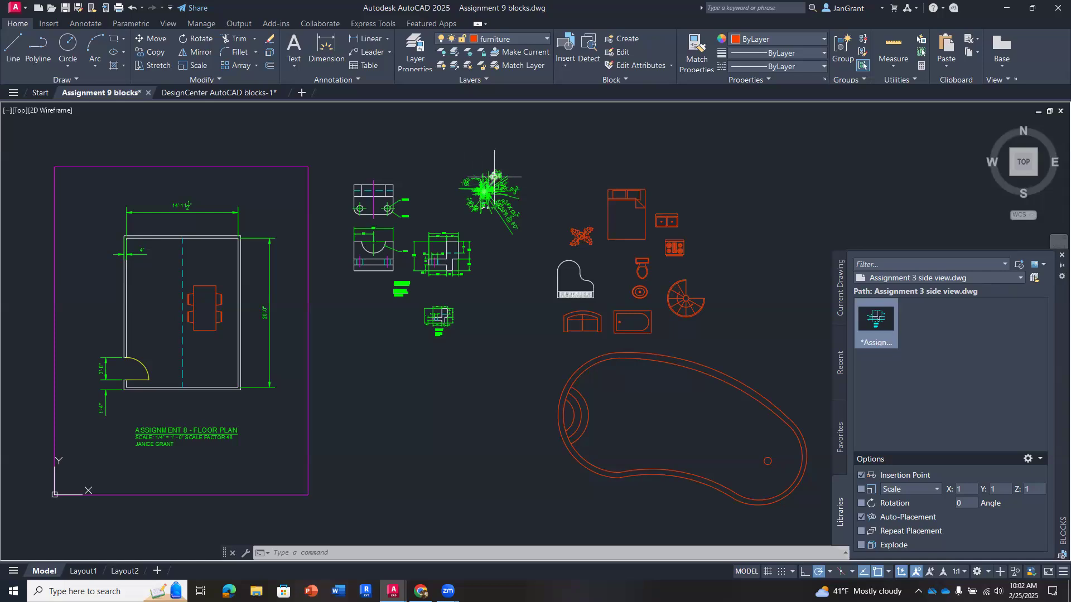
- Move the small three-view part block downward, clear of the exploded gasket's oversized dimensions
scroll(530, 181, up, 5)
middle_drag(203, 382, 394, 329)
scroll(398, 316, up, 2)
click(391, 279)
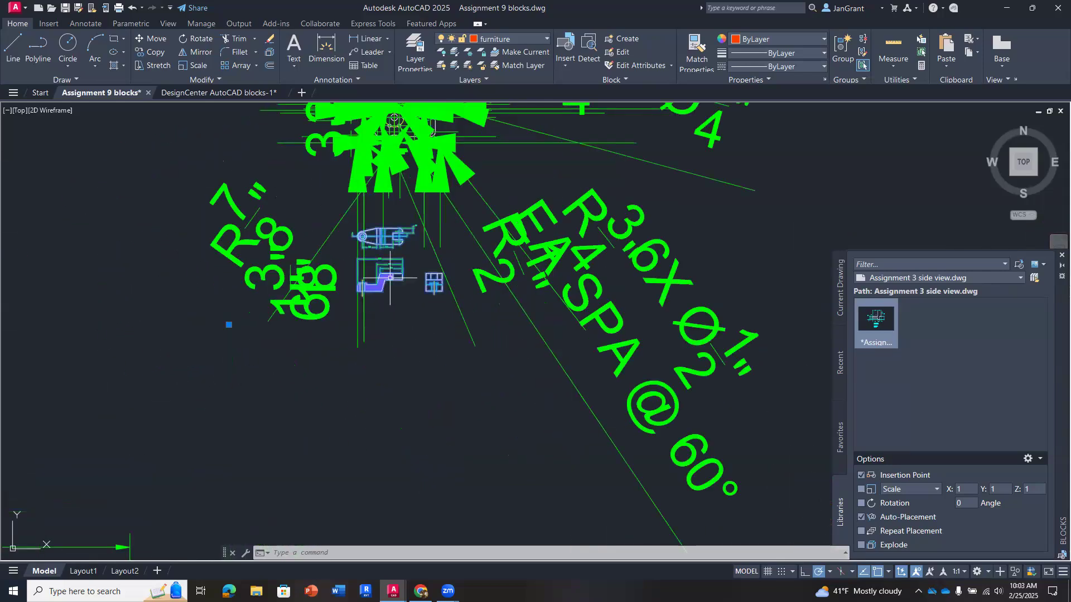
drag(386, 279, 383, 474)
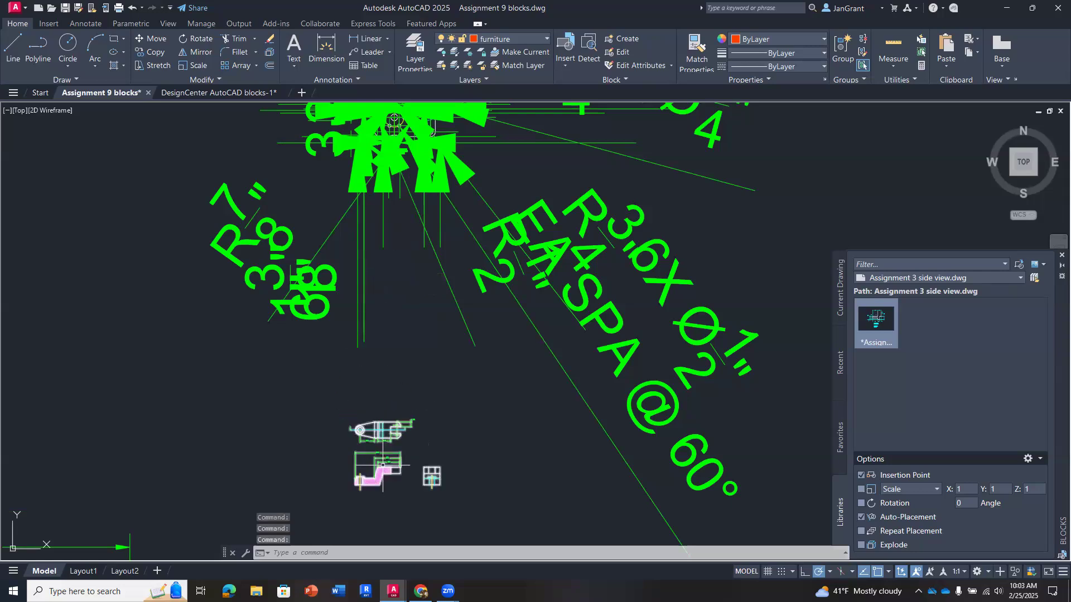
scroll(416, 365, down, 8)
scroll(461, 359, down, 4)
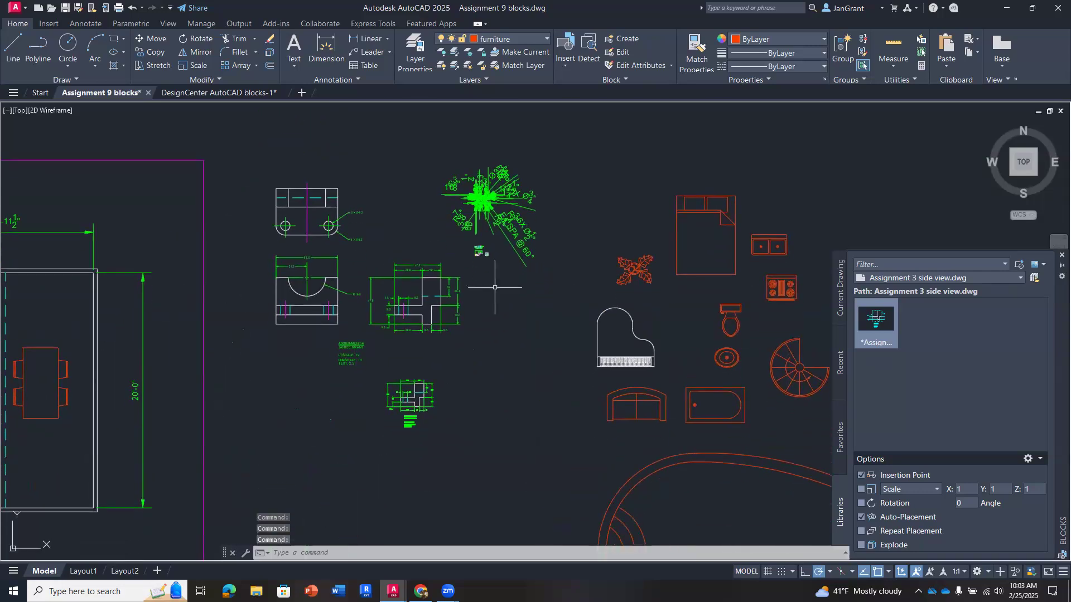
middle_drag(497, 268, 484, 231)
scroll(485, 232, up, 2)
scroll(484, 232, down, 2)
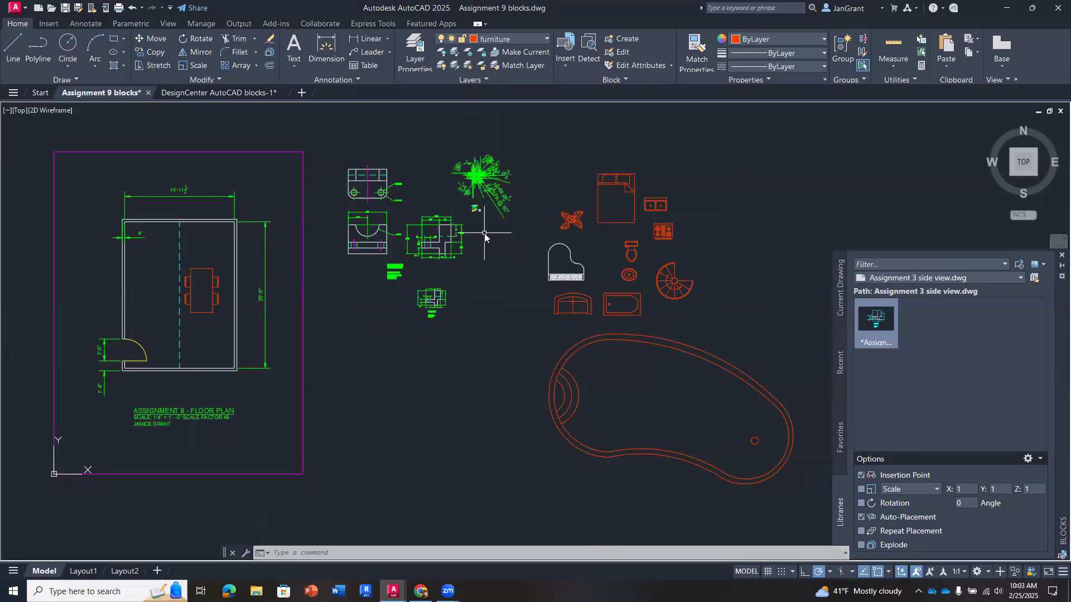
- Inspect the fit settings and overall scale of the Standard dimension style
text(d)
key(Return)
click(552, 287)
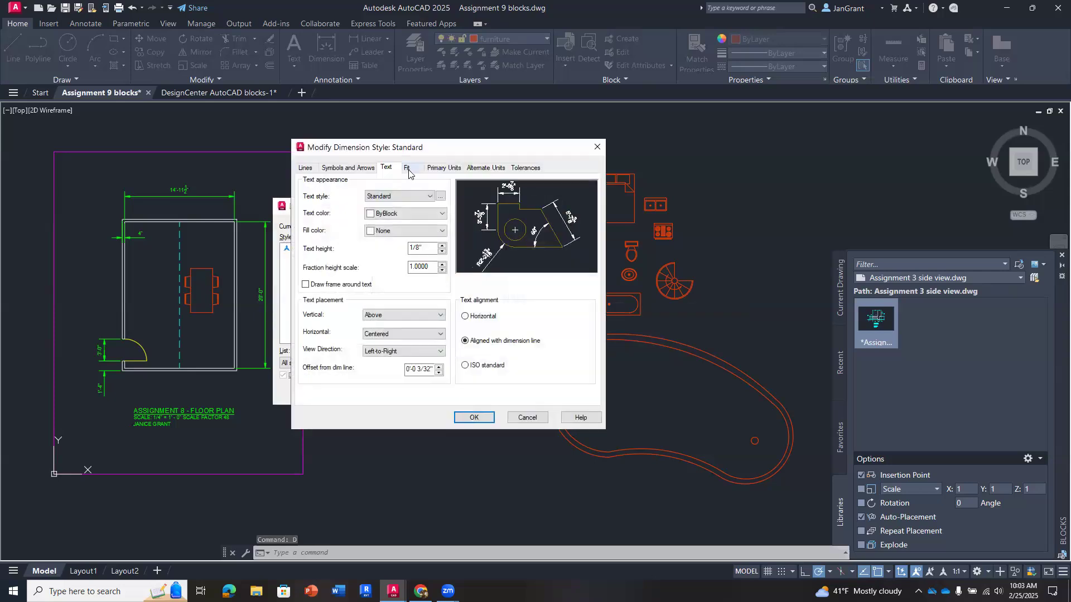
click(407, 169)
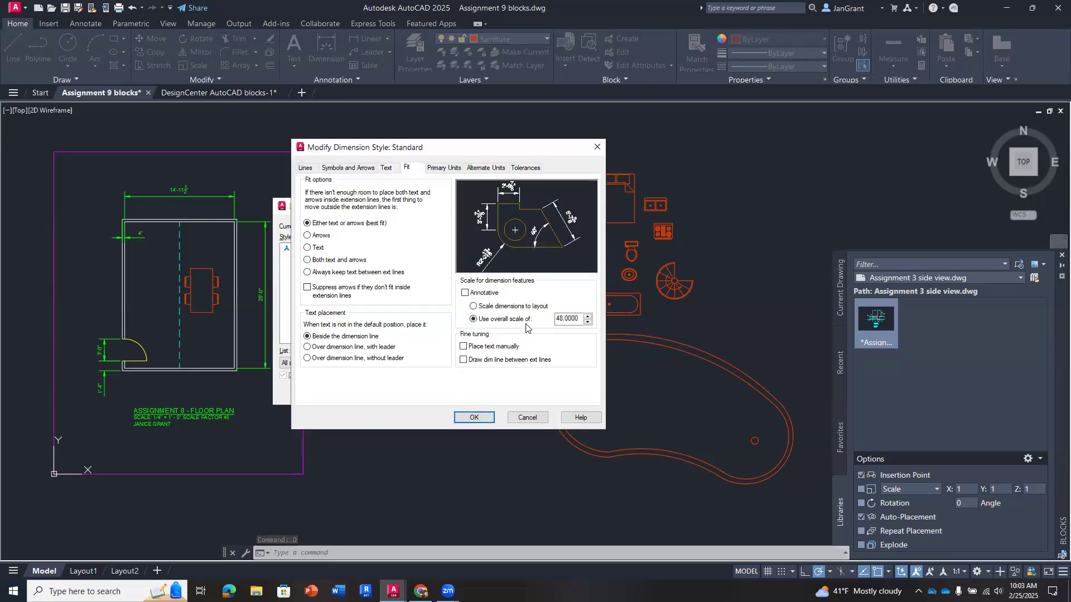
click(532, 419)
click(486, 392)
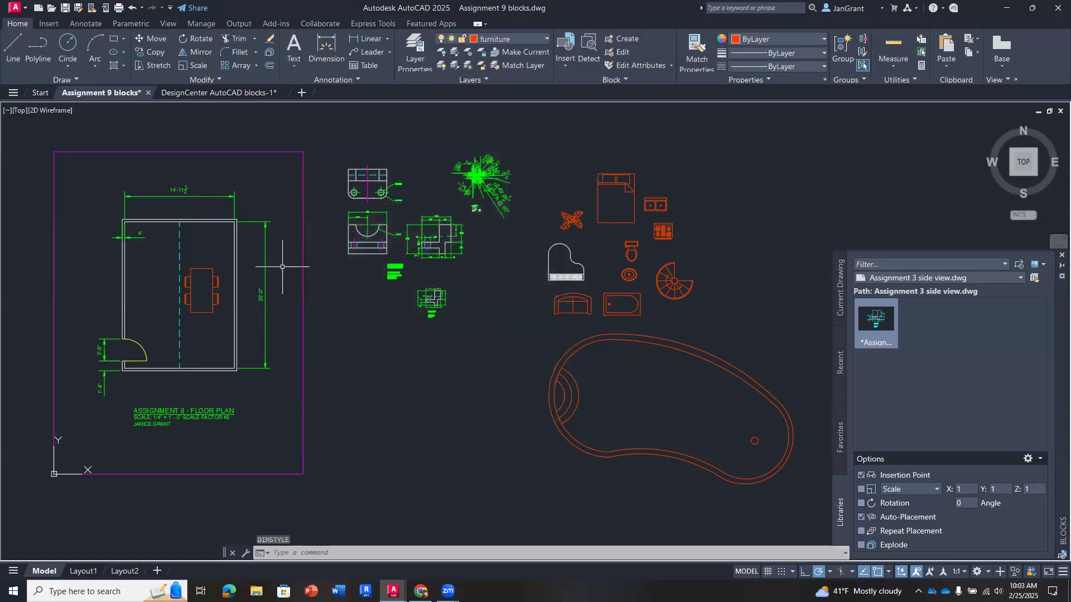
- Reopen the Dimension Style Manager to review the Standard style and examine the exploded gasket's dimensions up close
middle_drag(436, 369, 417, 399)
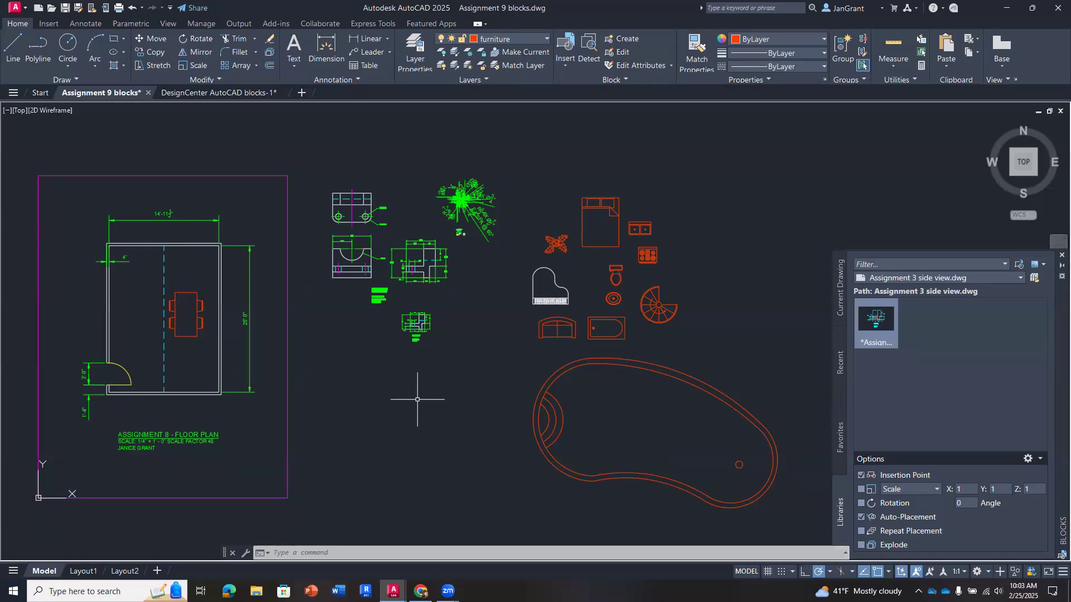
text(d)
key(Return)
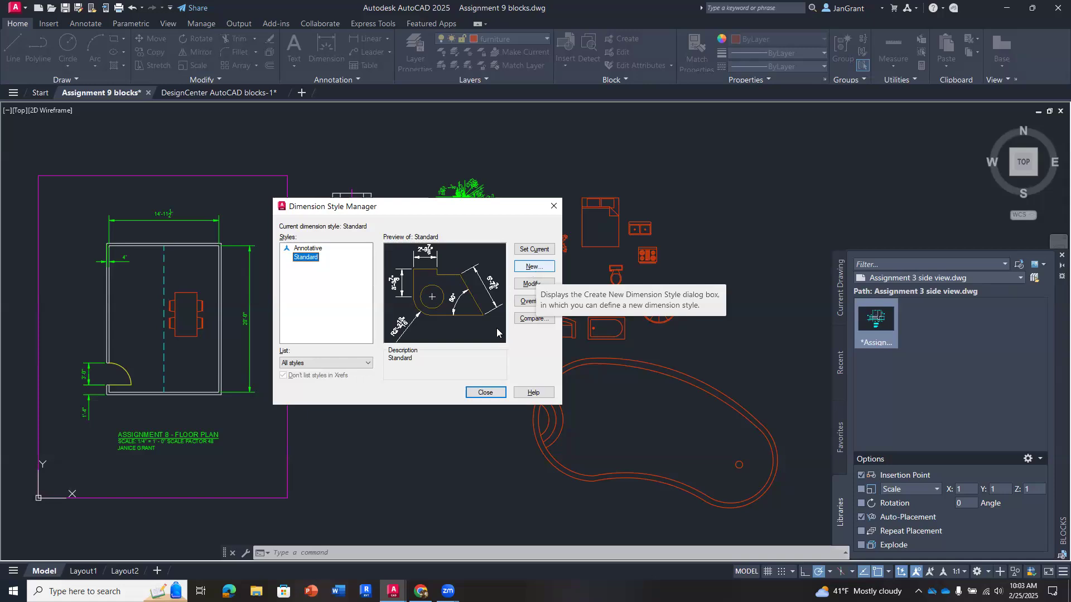
click(485, 392)
scroll(484, 194, up, 8)
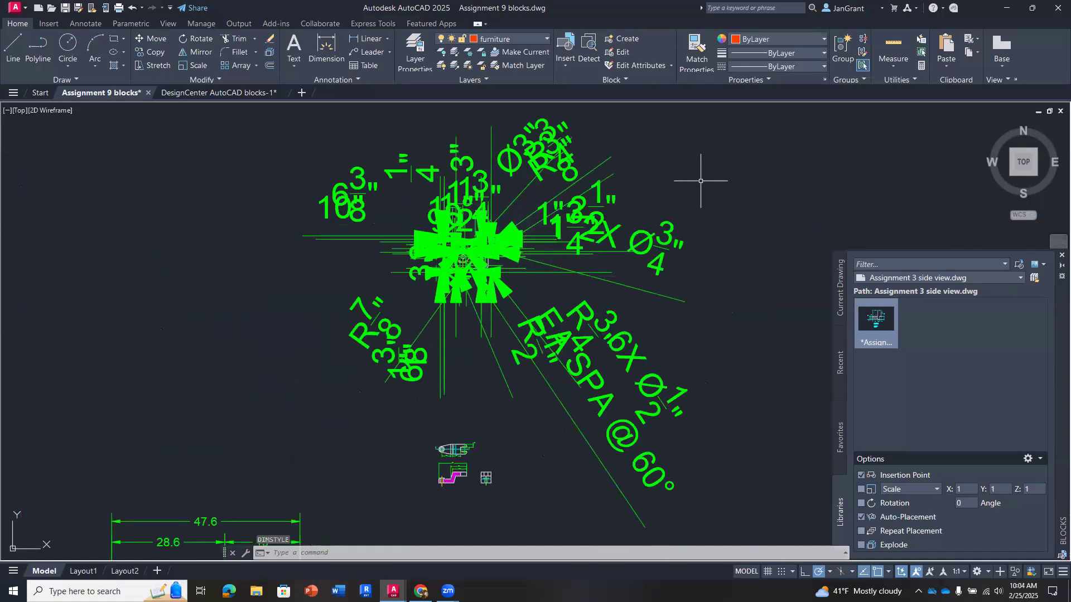
scroll(730, 226, down, 6)
scroll(747, 393, down, 2)
- Explode the stove block among the furniture blocks and undo the explosion
mouse_move(730, 383)
middle_down()
mouse_move(652, 309)
mouse_move(532, 240)
mouse_move(526, 275)
middle_up()
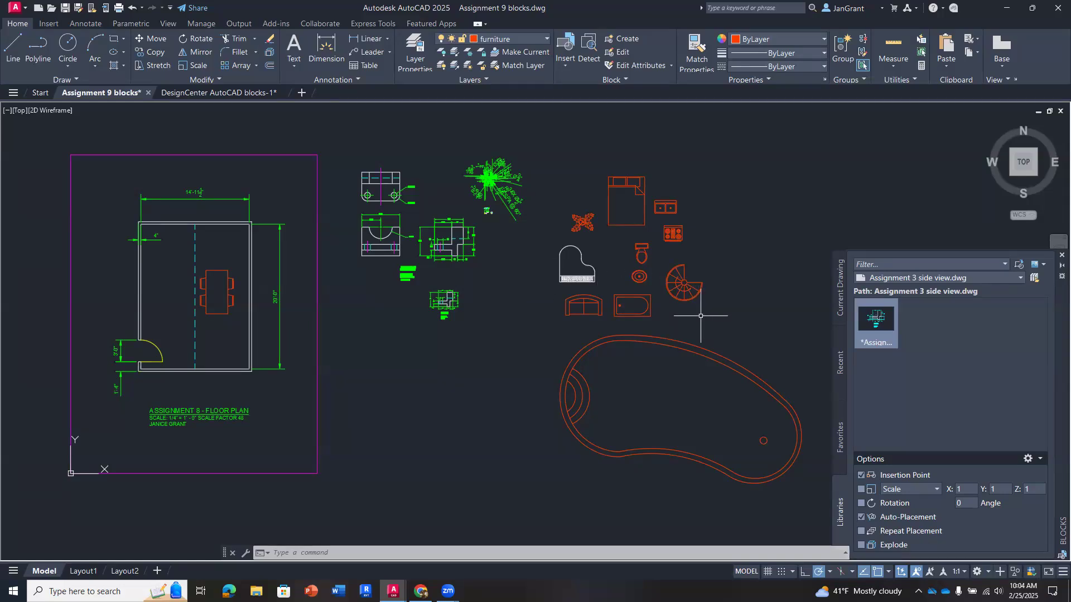
middle_drag(700, 316, 650, 316)
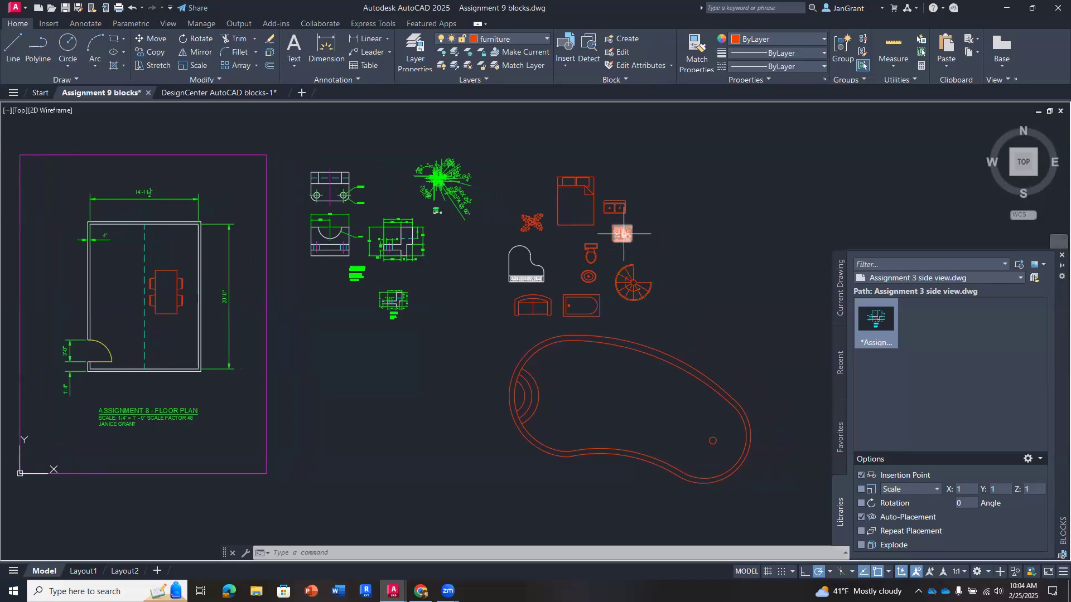
scroll(624, 236, up, 4)
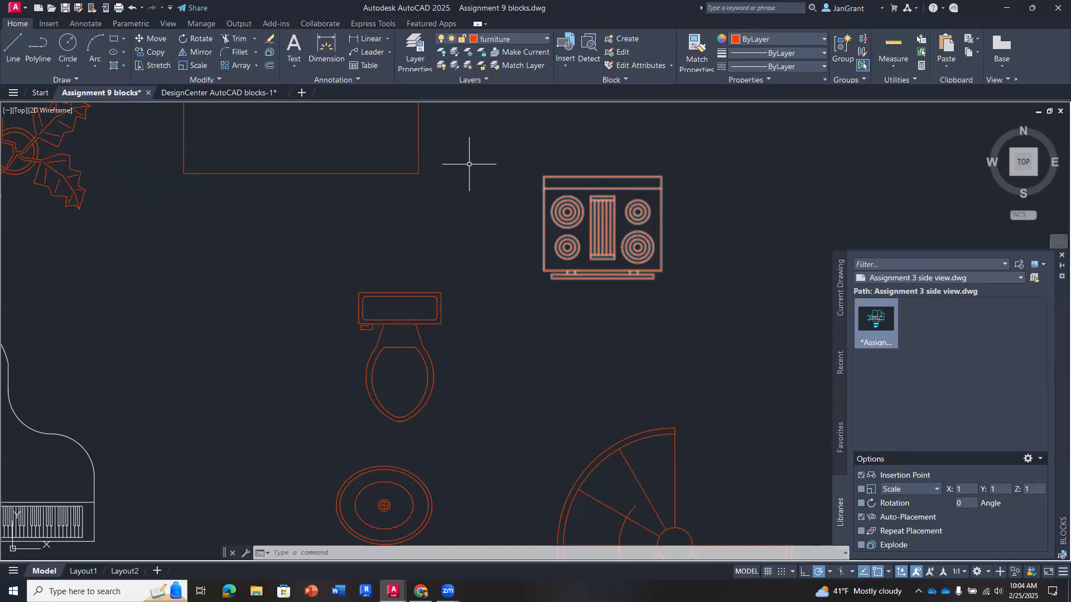
click(270, 53)
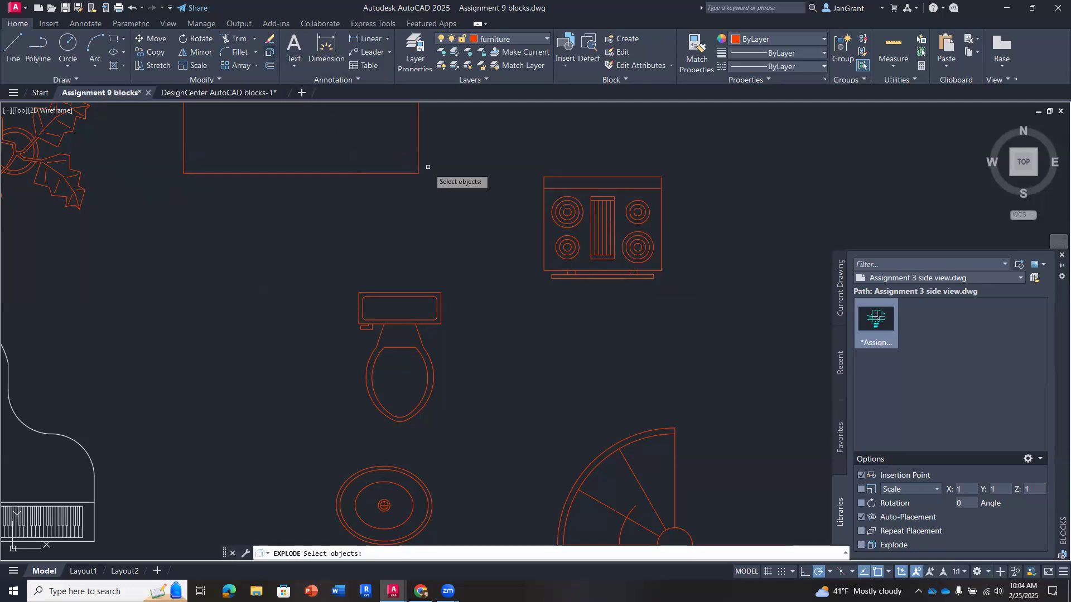
click(558, 208)
key(Return)
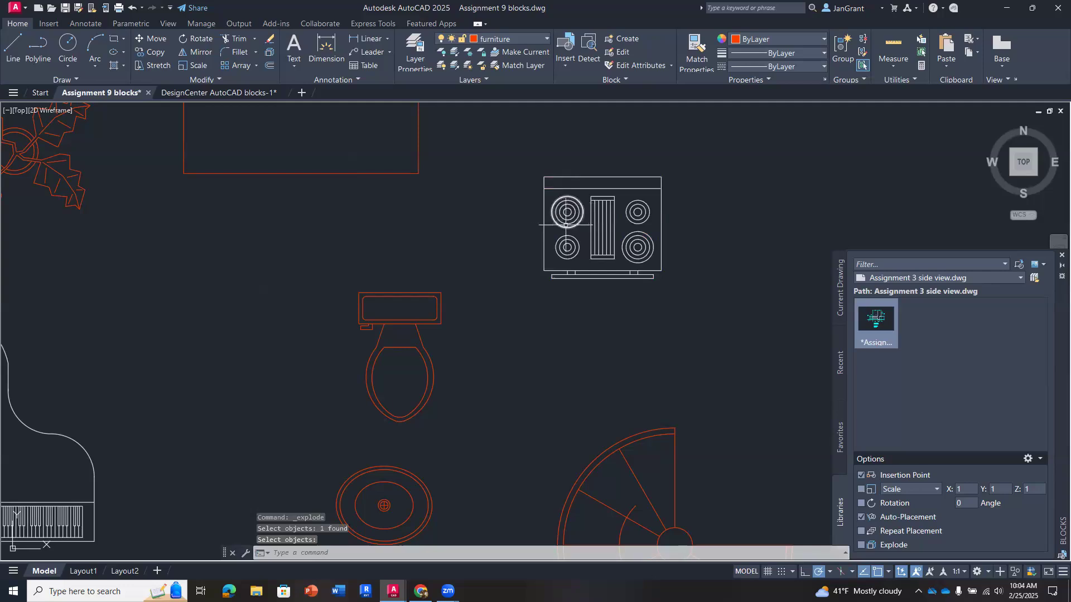
text(u)
key(Return)
scroll(455, 241, down, 7)
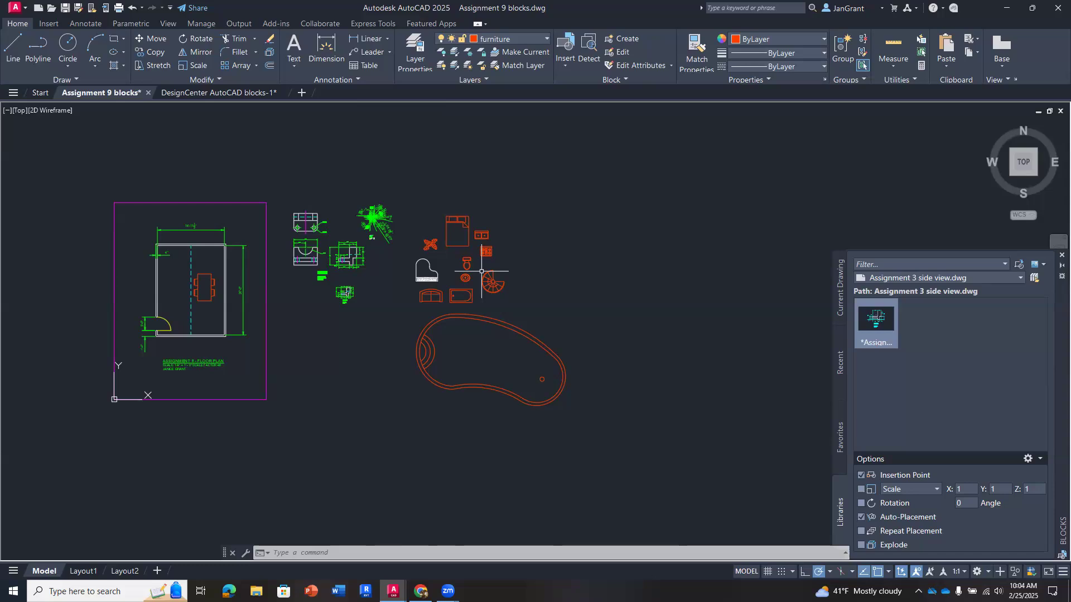
- Switch to the DesignCenter AutoCAD blocks-1 drawing and tile both open drawings vertically with its kitchen blocks in view
click(217, 92)
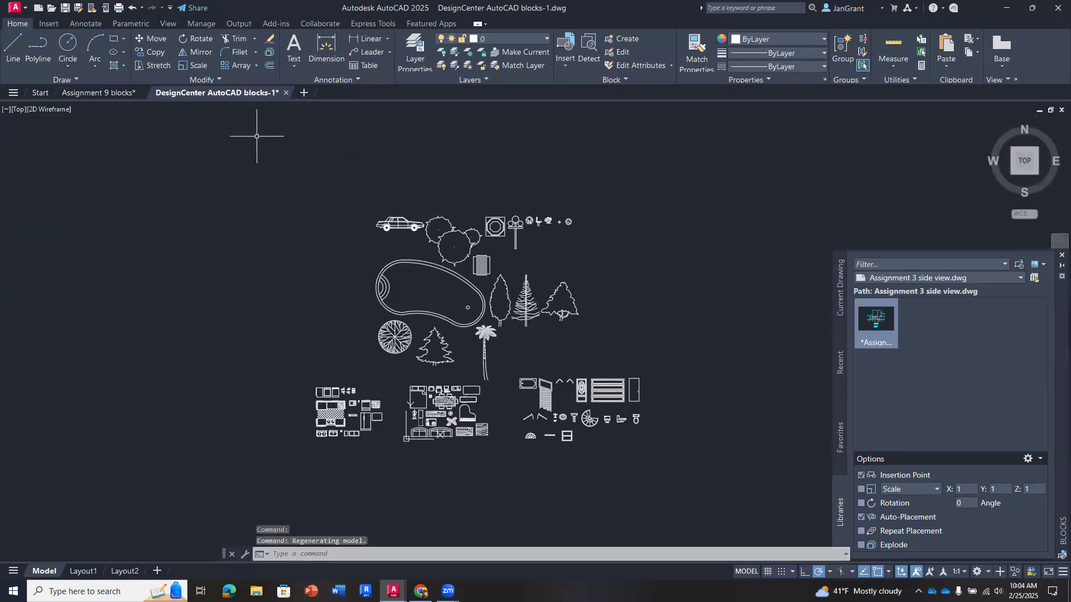
scroll(440, 424, up, 4)
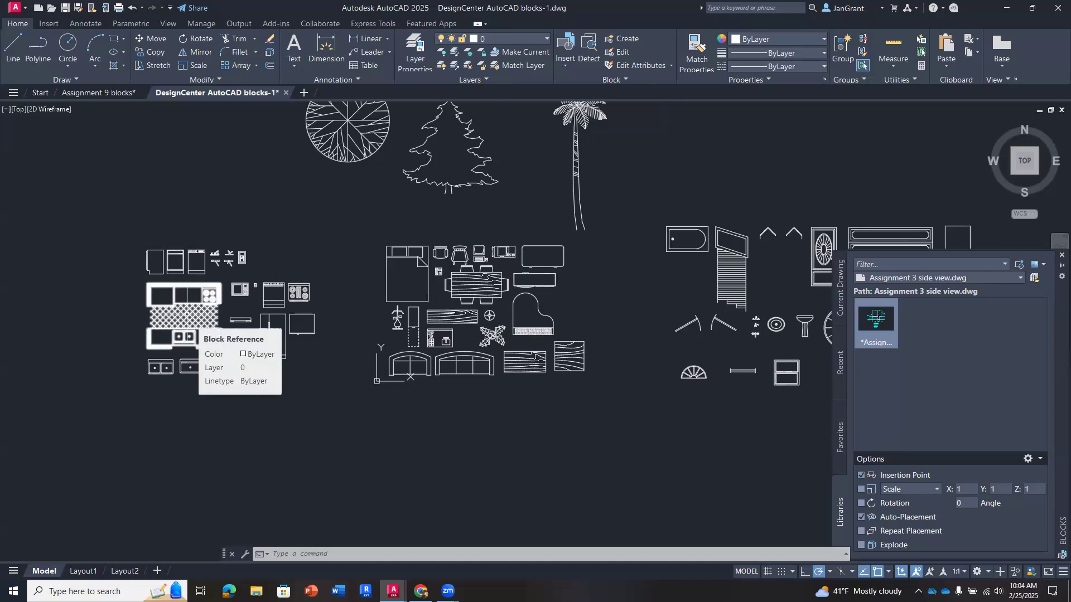
click(165, 27)
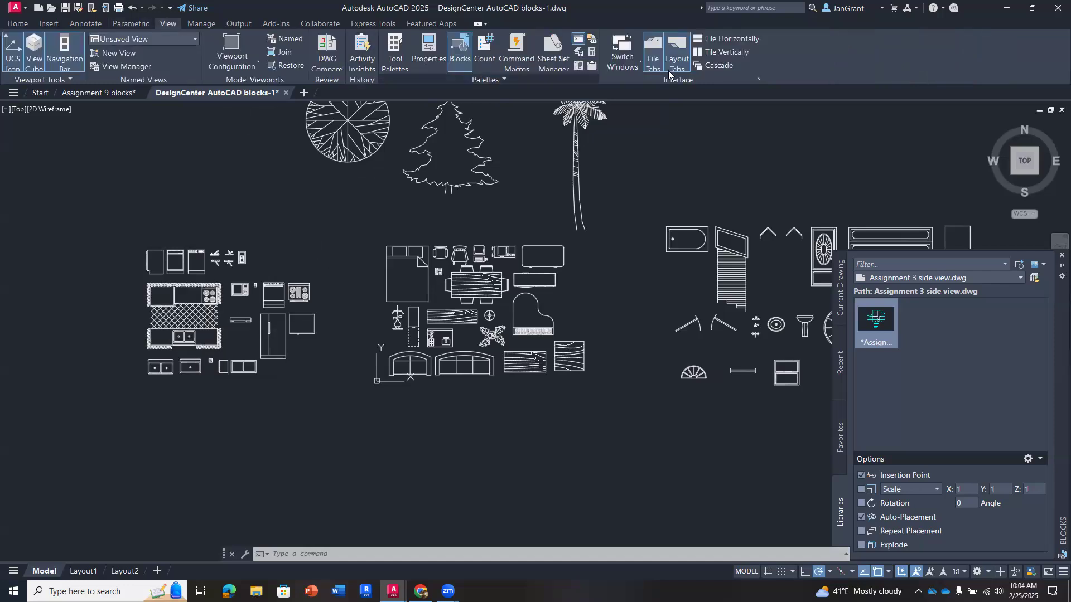
click(728, 52)
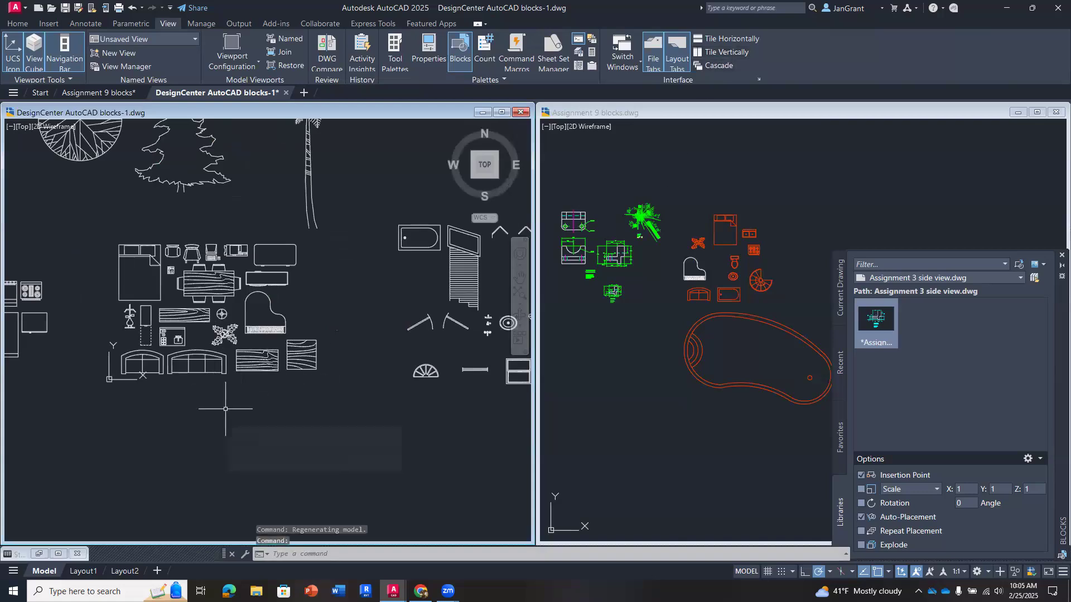
middle_drag(174, 309, 381, 310)
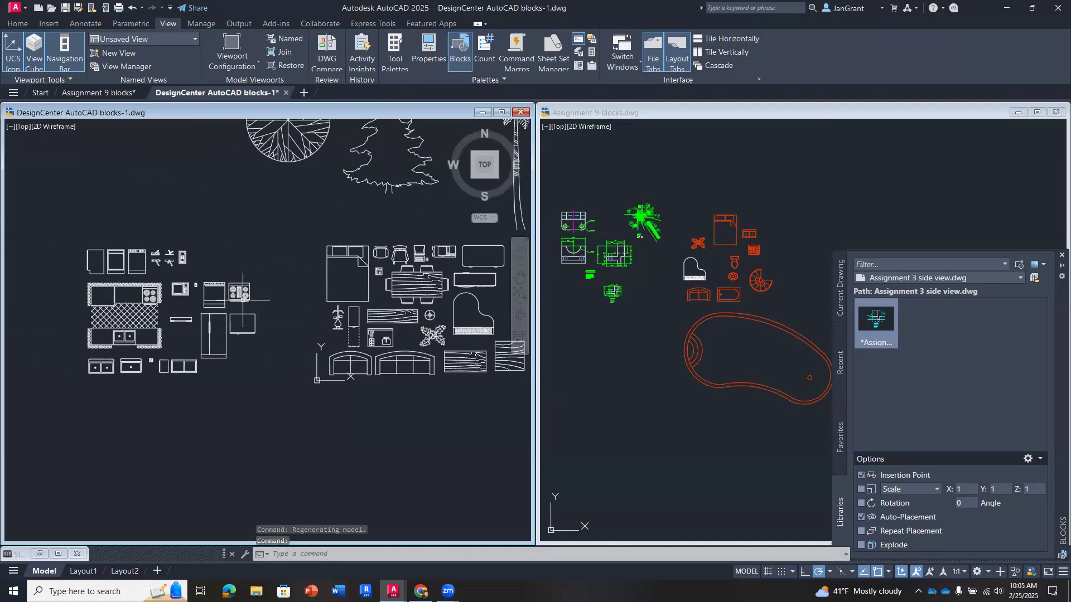
- Copy the full kitchen layout block into Assignment 9 blocks below the part drawings and maximize that drawing
click(142, 329)
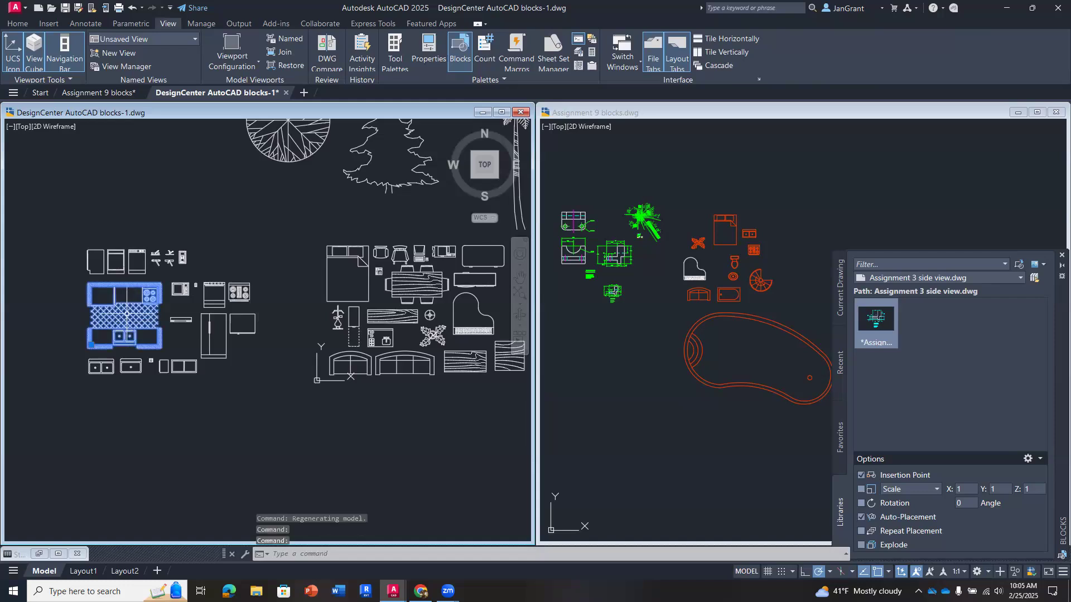
key(Escape)
mouse_move(142, 329)
mouse_down()
mouse_move(373, 365)
mouse_move(627, 362)
mouse_up()
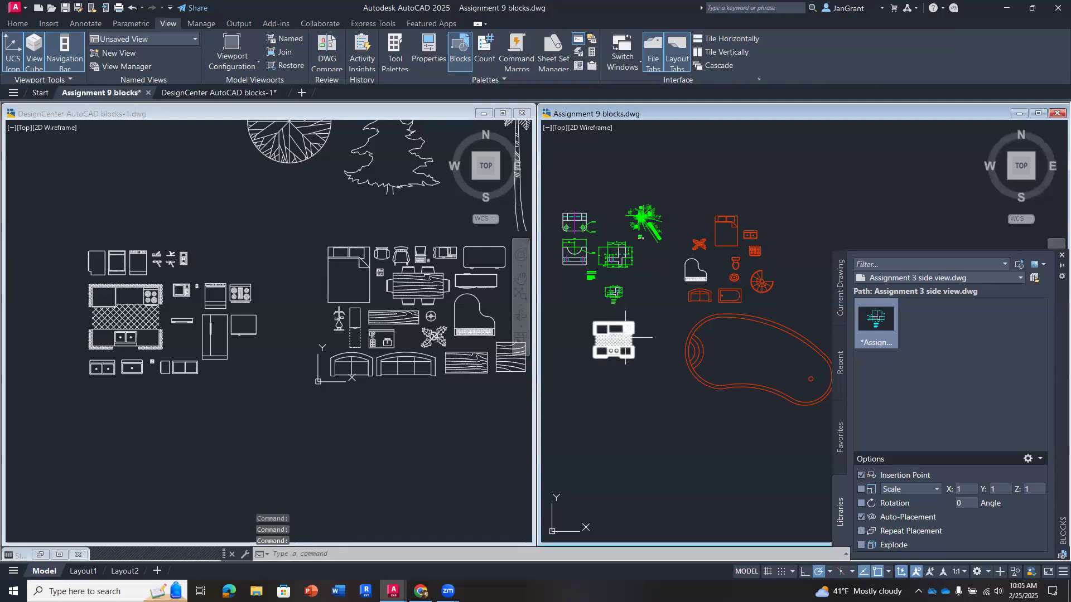
click(1036, 115)
scroll(304, 367, up, 4)
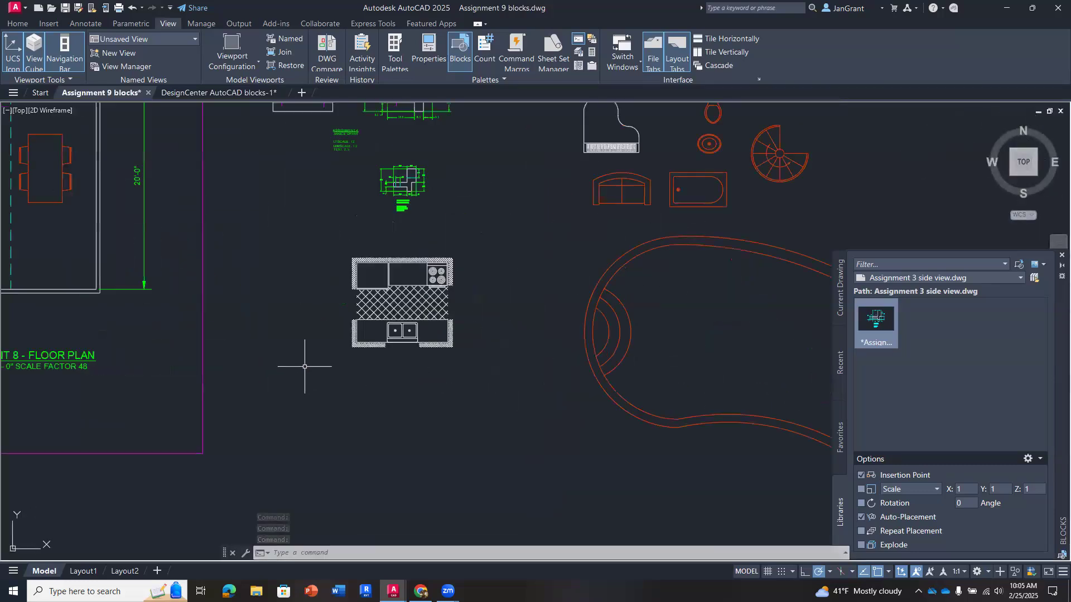
- Explode the copied kitchen layout block and undo the explosion
scroll(430, 316, up, 4)
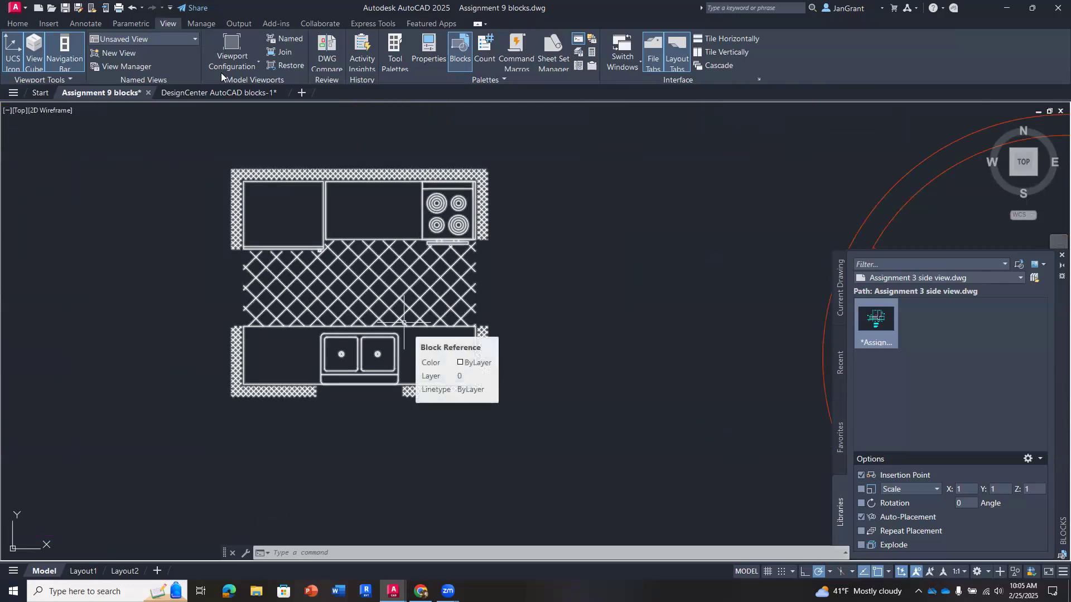
click(17, 24)
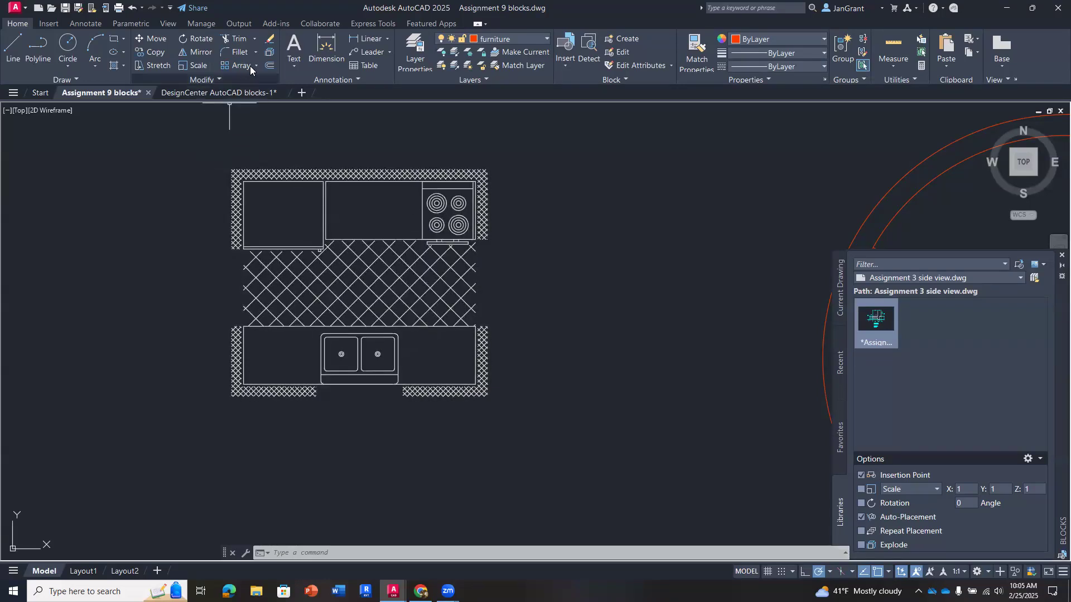
click(269, 52)
click(373, 262)
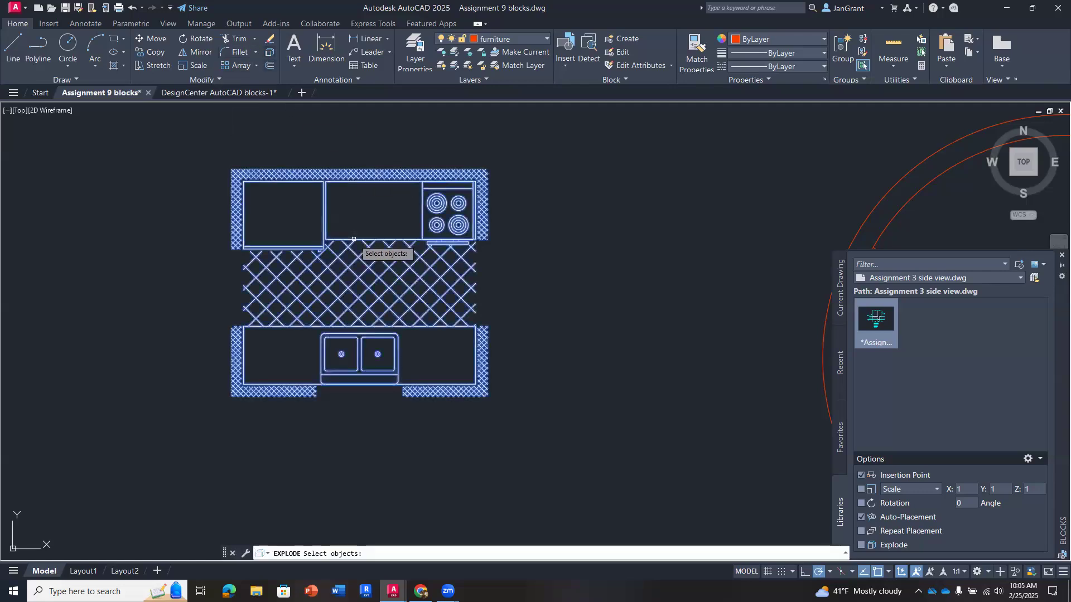
key(Return)
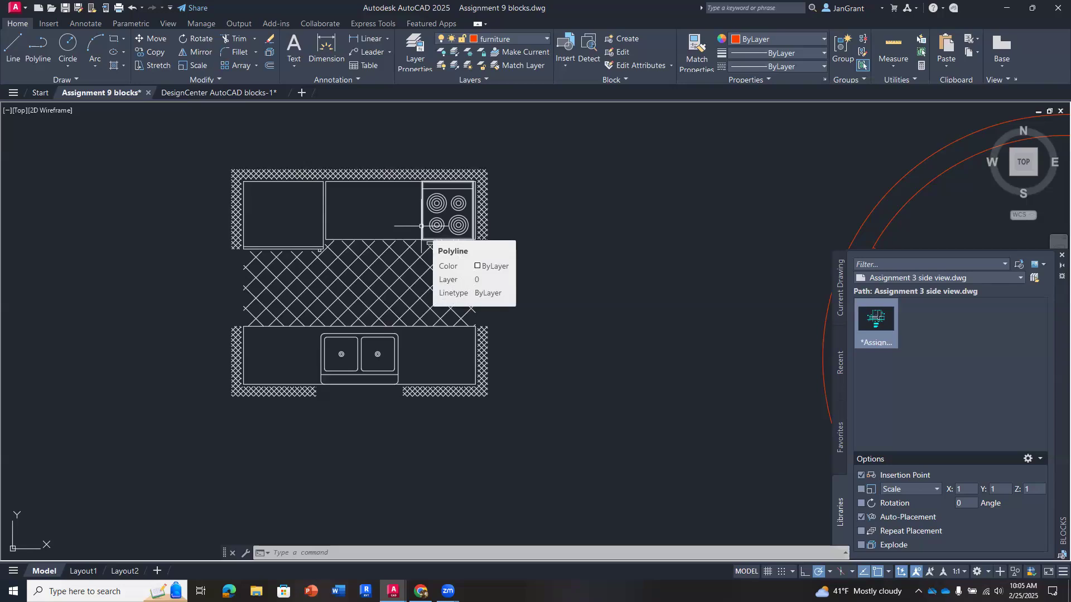
text(u)
key(Return)
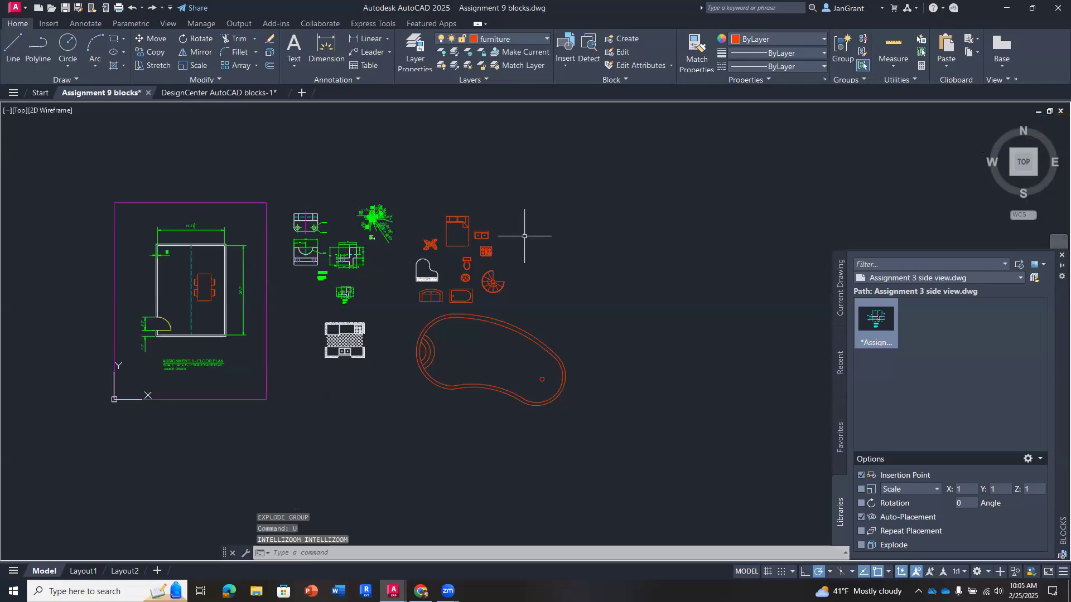
middle_drag(317, 390, 406, 401)
scroll(406, 401, up, 2)
scroll(404, 398, down, 2)
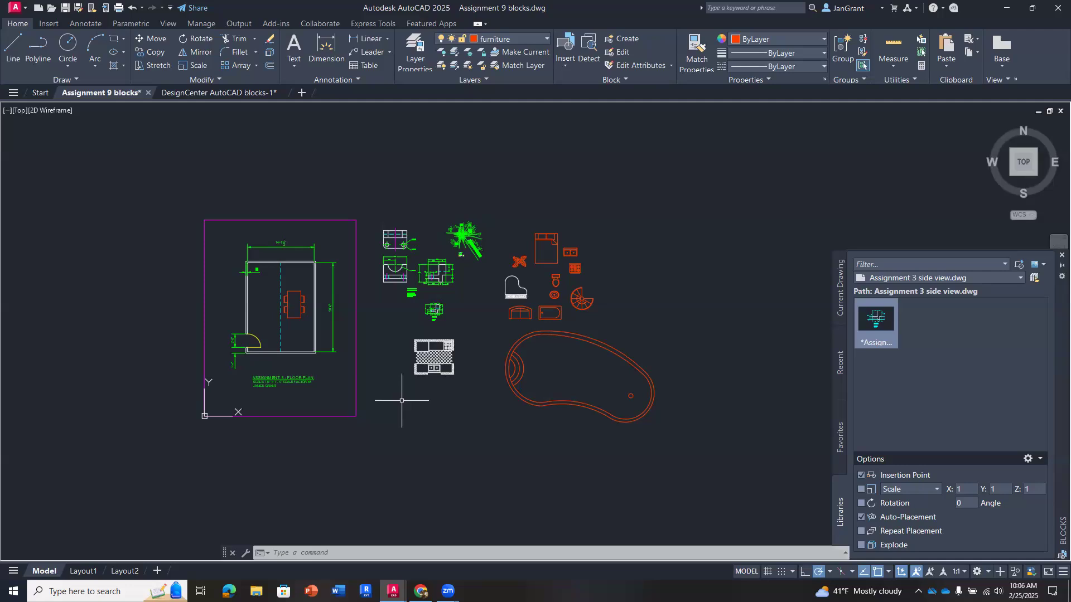
scroll(445, 308, up, 2)
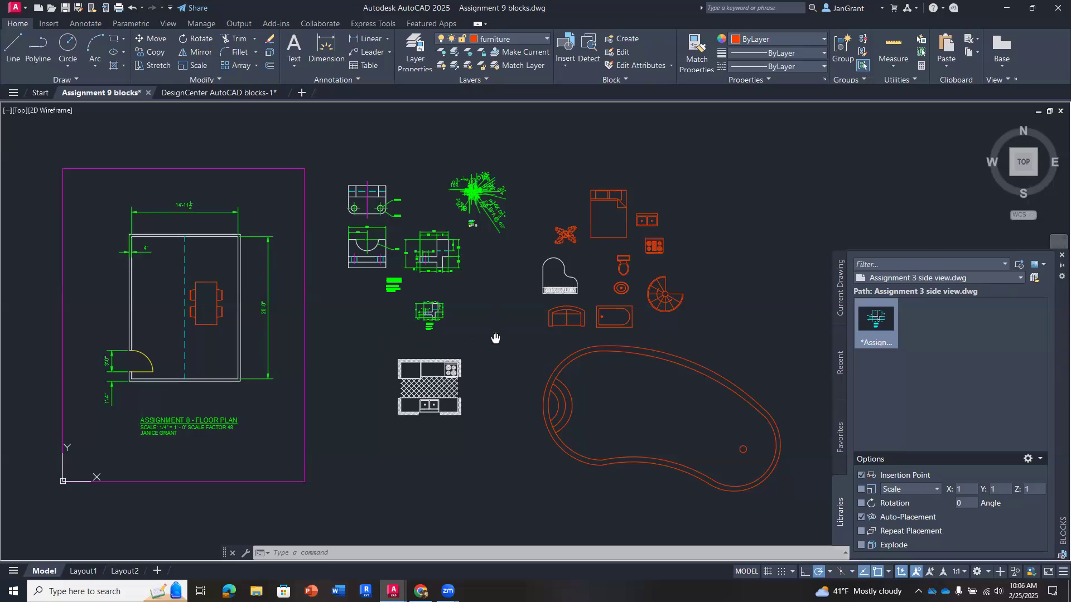
middle_drag(496, 339, 476, 335)
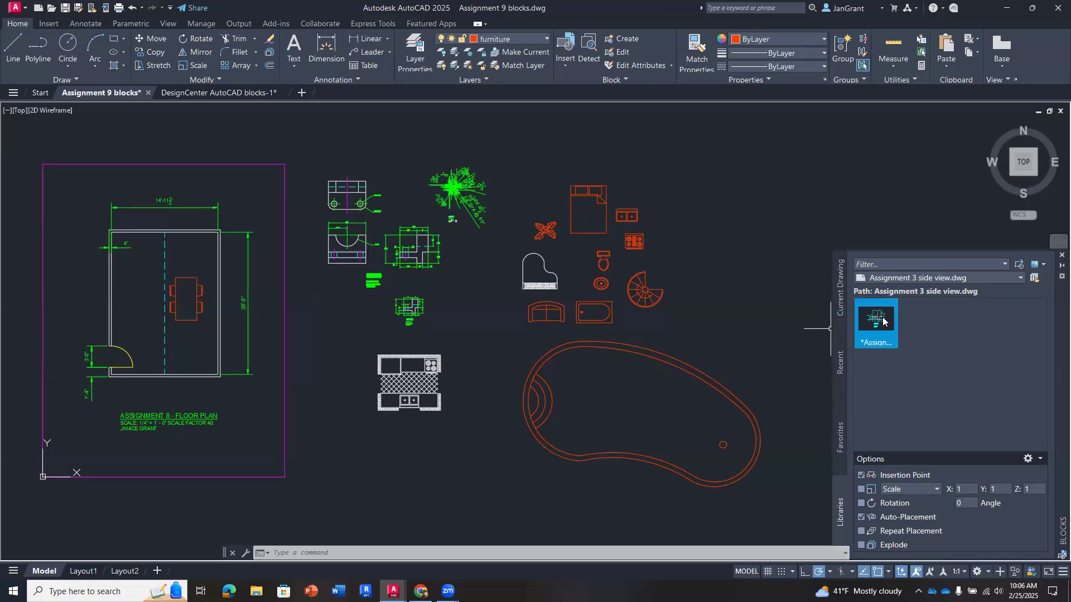
- Insert the Assignment 3 side view block from the block library below the kitchen layout
mouse_move(882, 321)
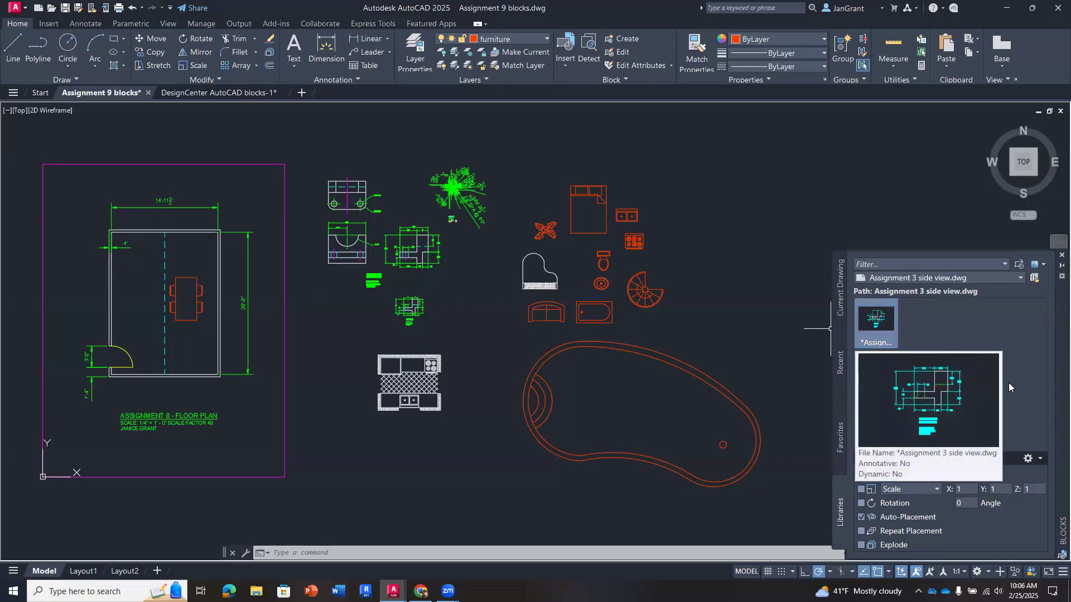
right_click(874, 322)
click(932, 328)
scroll(701, 240, down, 2)
middle_drag(701, 239, 567, 272)
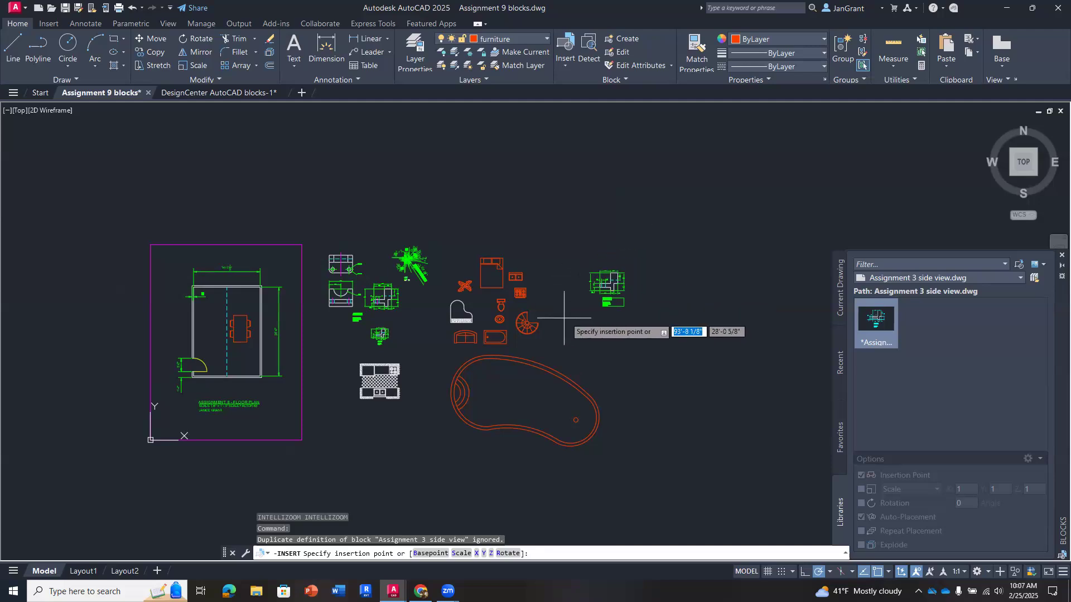
middle_drag(356, 455, 378, 416)
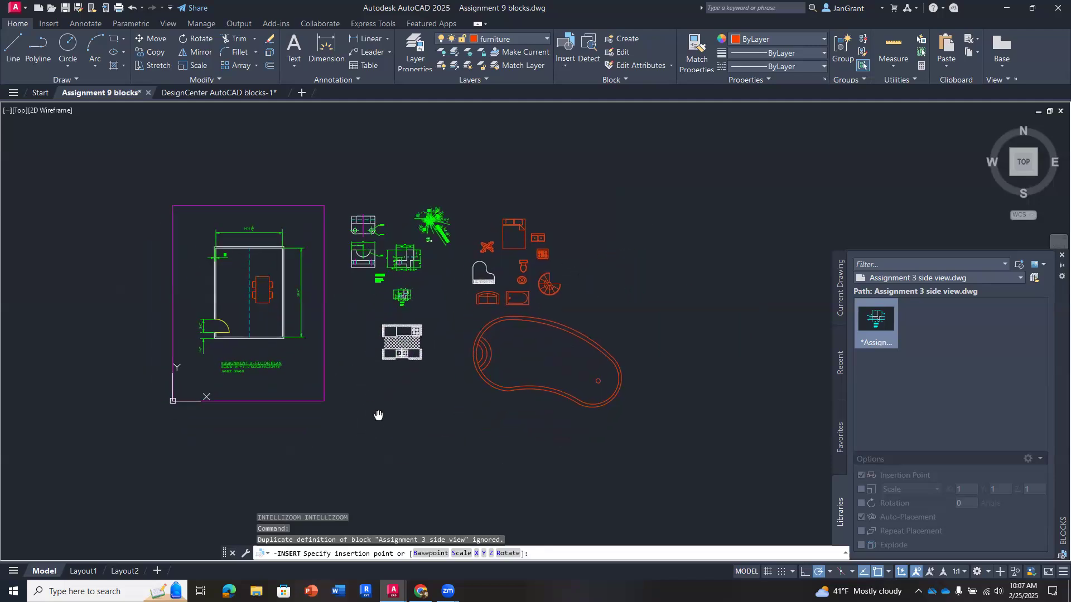
scroll(378, 416, up, 2)
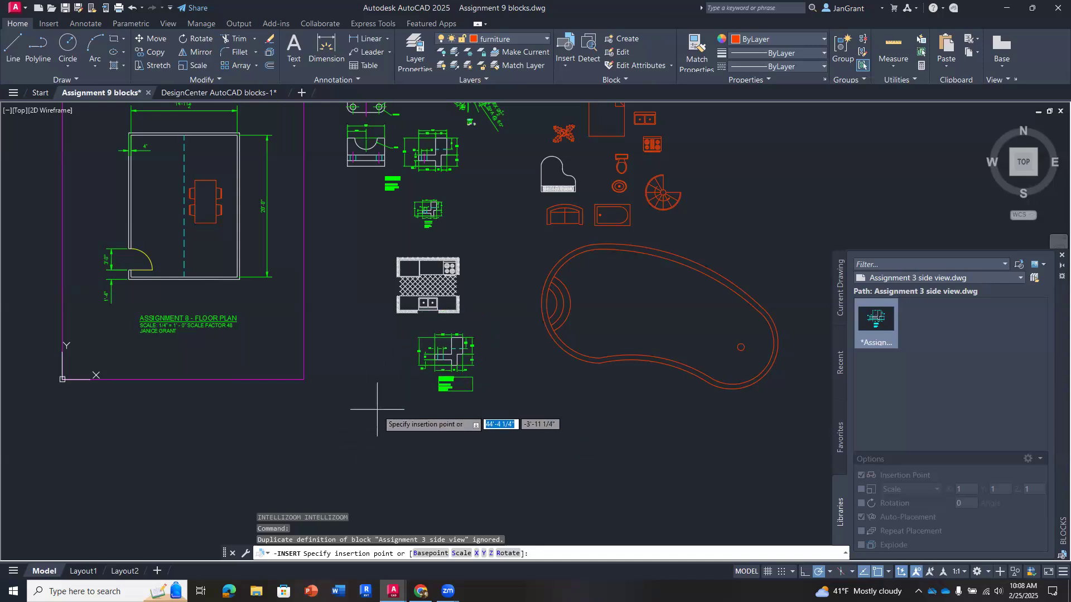
click(382, 410)
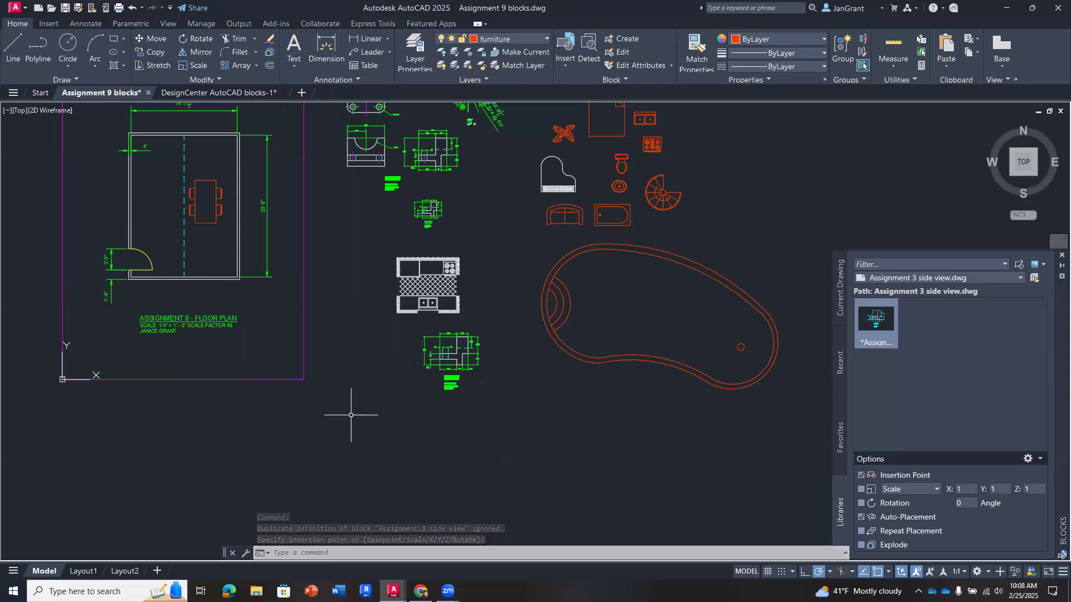
- Reposition the inserted Assignment 3 side view block by its insertion grip so it sits directly under the kitchen layout
click(464, 356)
click(457, 345)
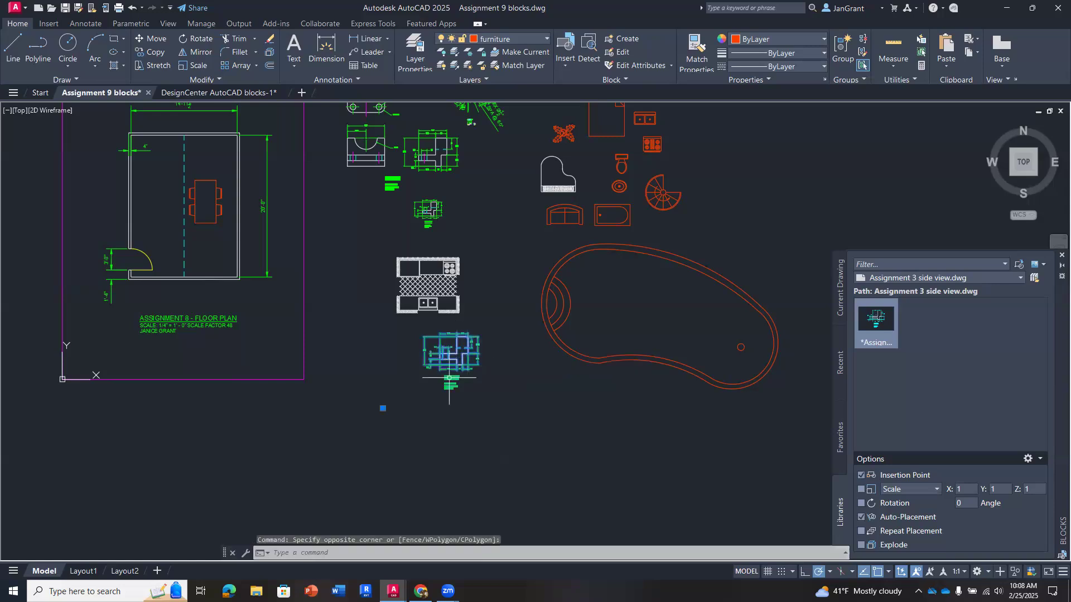
click(383, 408)
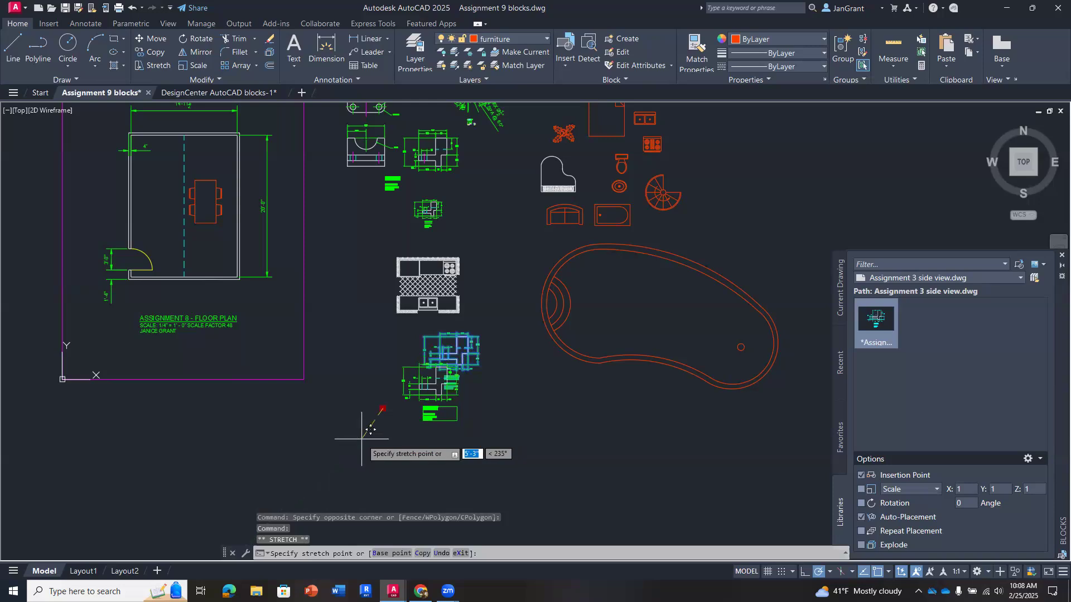
click(408, 433)
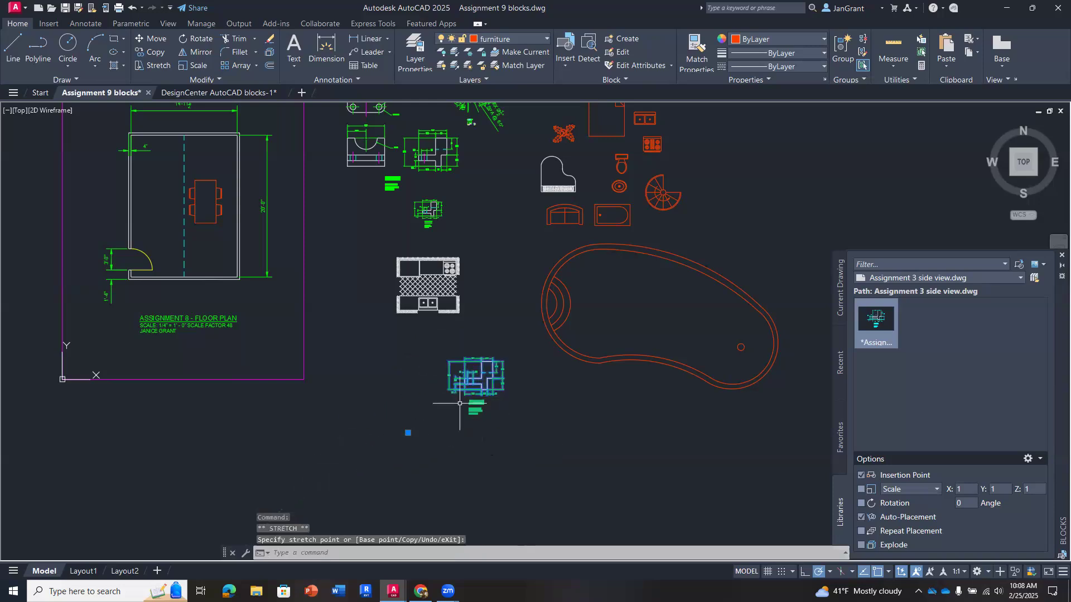
key(Escape)
mouse_move(539, 437)
middle_down()
mouse_move(518, 443)
mouse_move(514, 509)
mouse_move(555, 507)
middle_up()
click(513, 445)
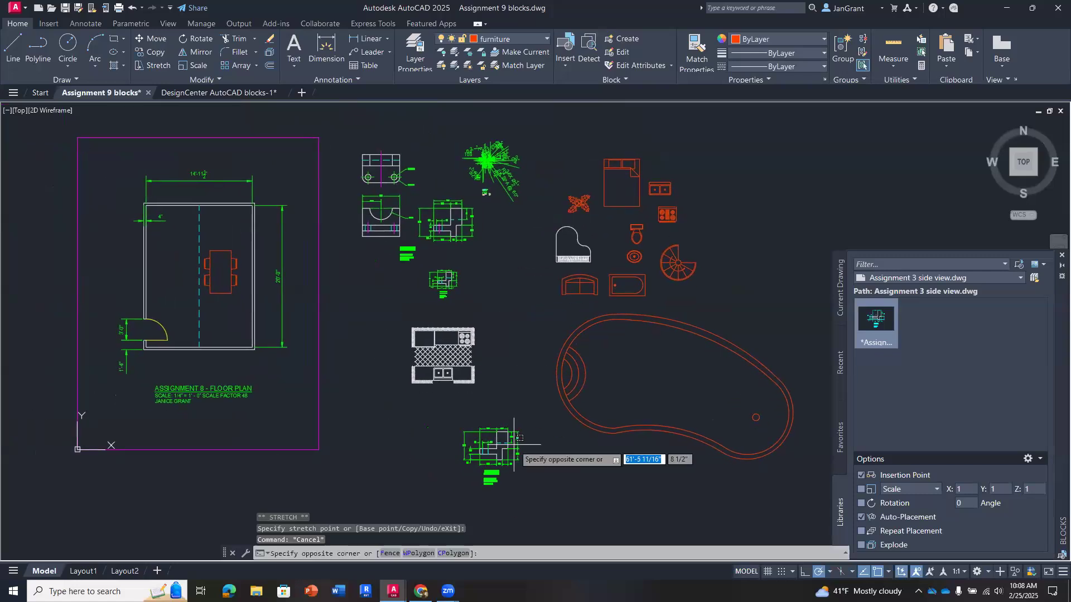
click(501, 460)
drag(508, 440, 423, 411)
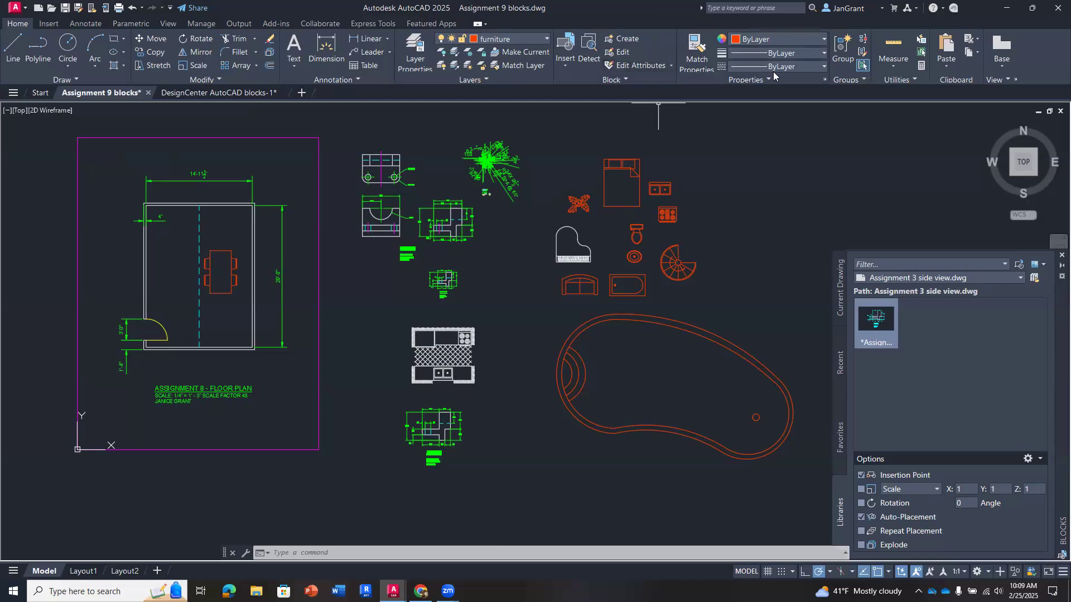
click(561, 67)
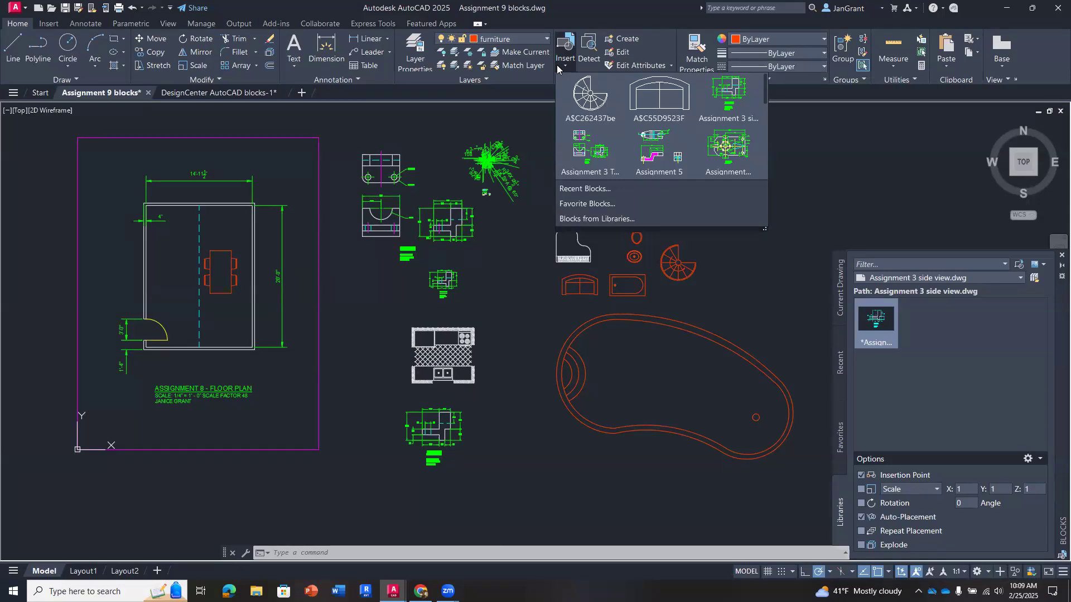
click(560, 66)
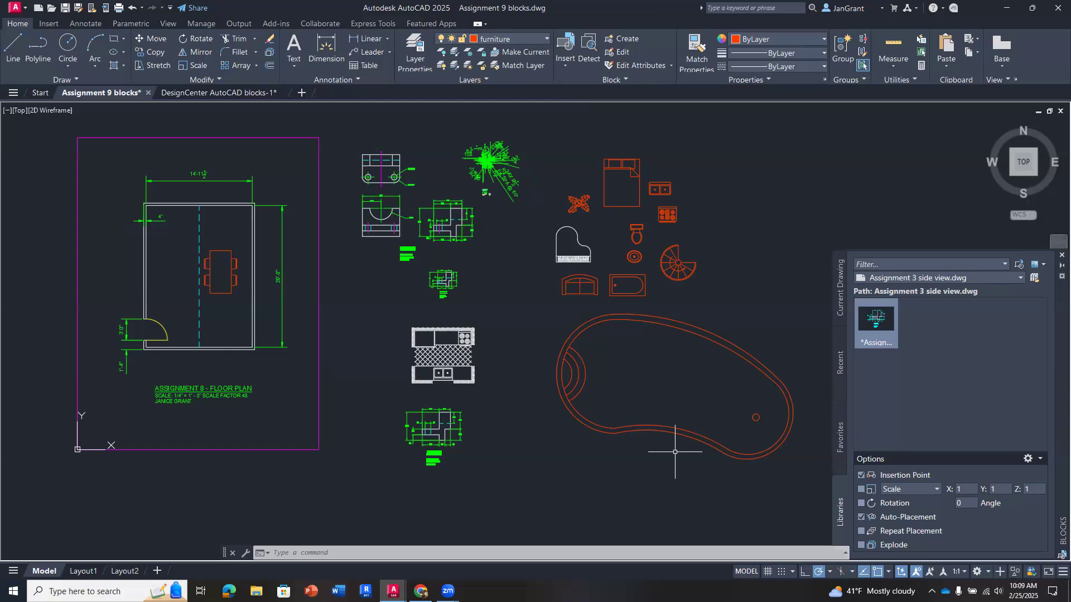
middle_drag(681, 381, 675, 398)
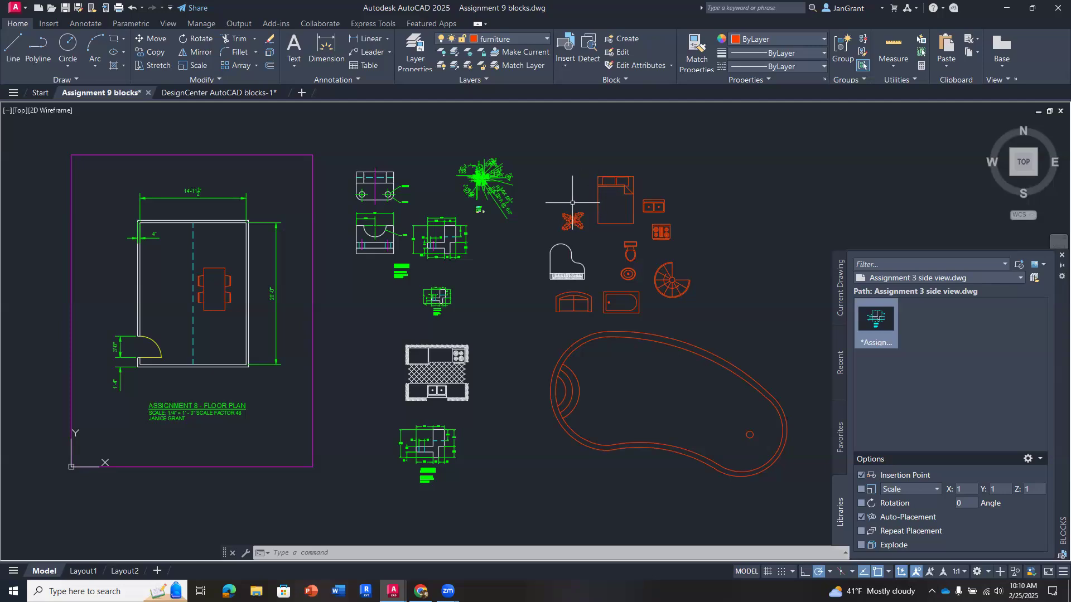
- Make layer 0 the current layer
middle_drag(510, 294, 488, 294)
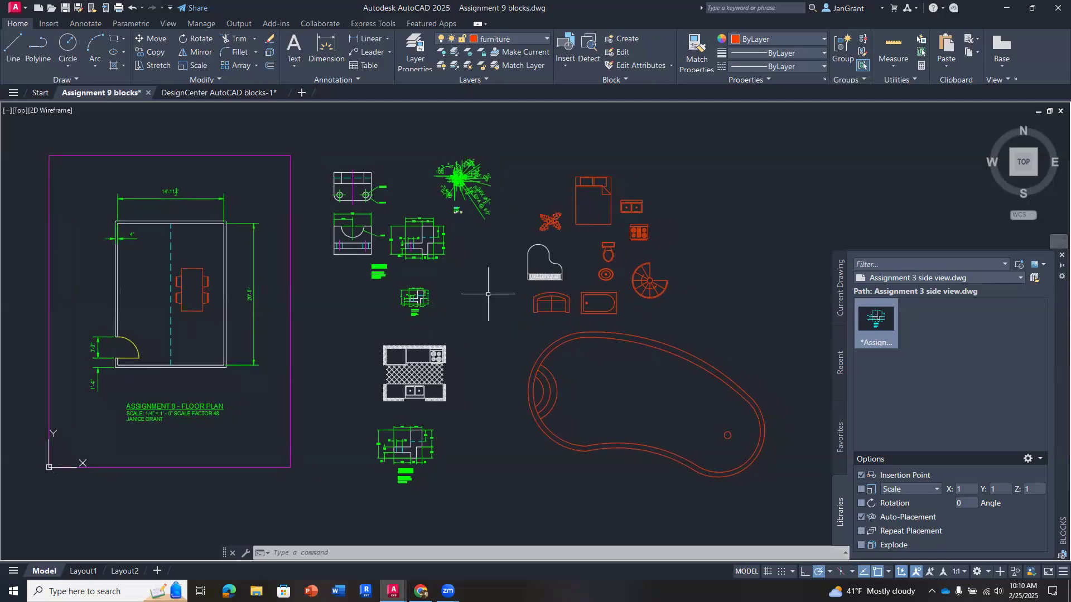
click(516, 37)
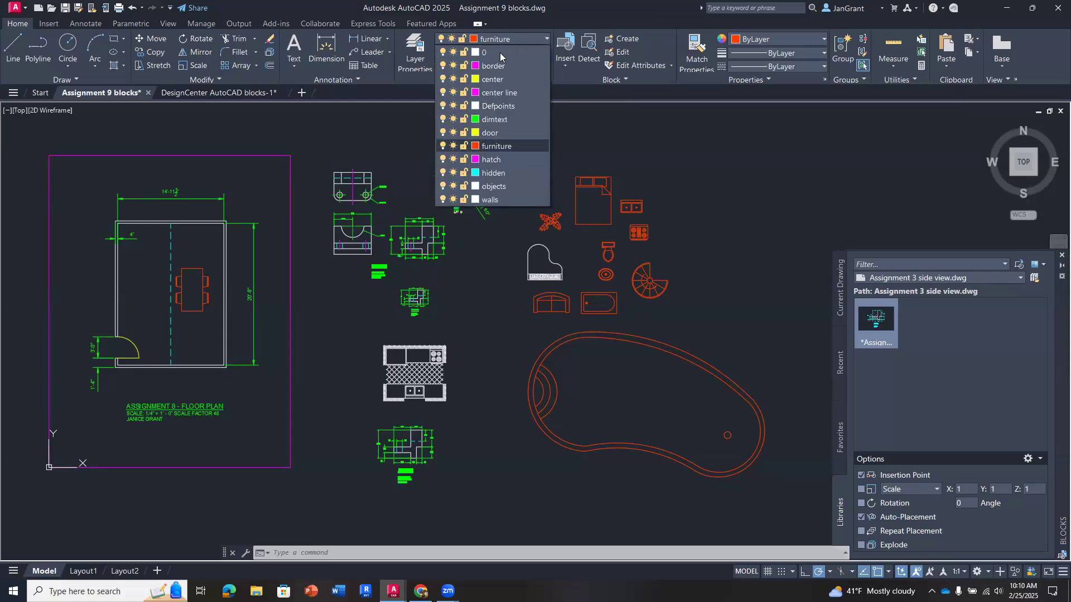
click(499, 53)
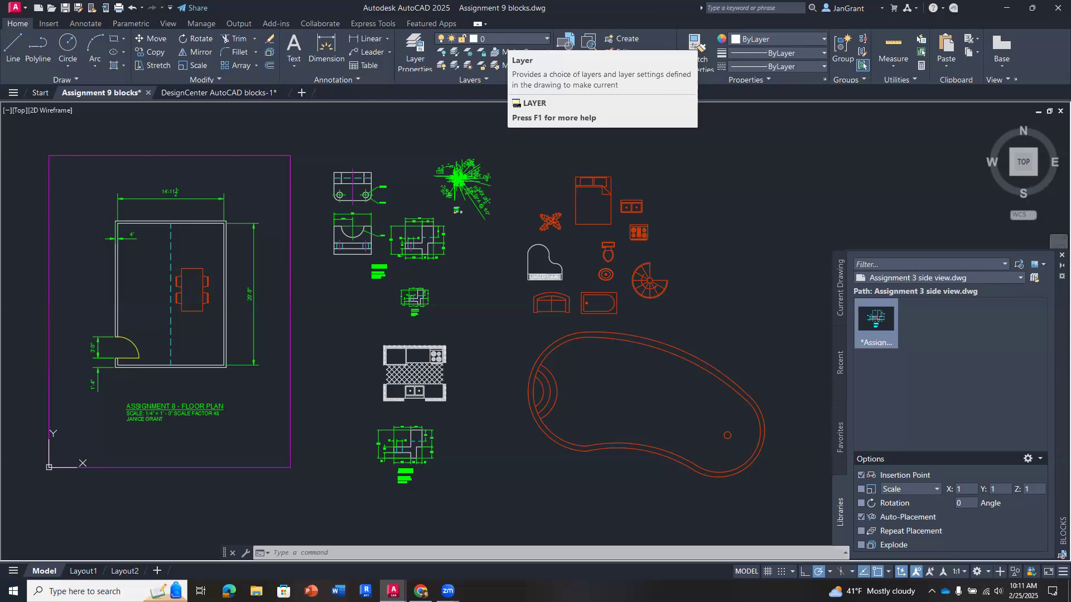
- Draw two overlapping center-radius circles between the part drawings and the piano, the smaller upper one with a radius of about 2'-5"
middle_drag(478, 282, 466, 288)
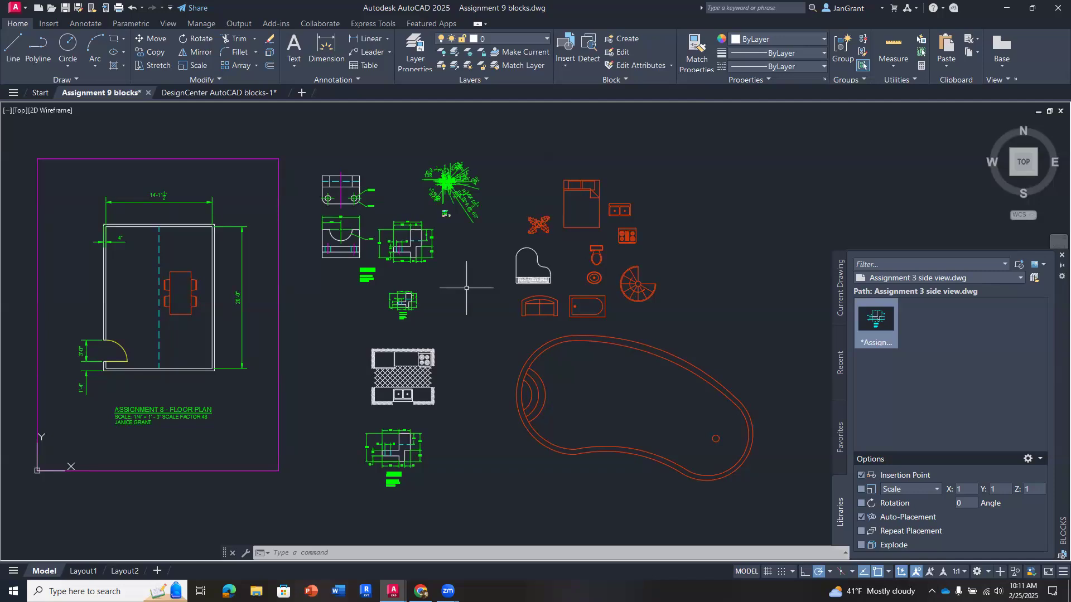
click(68, 67)
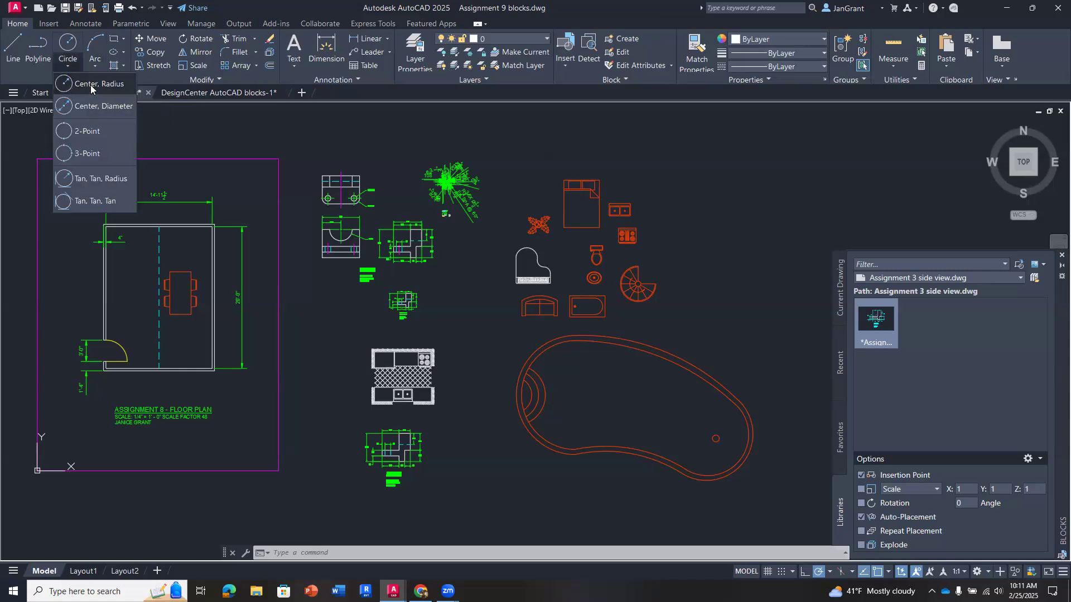
click(92, 84)
click(454, 285)
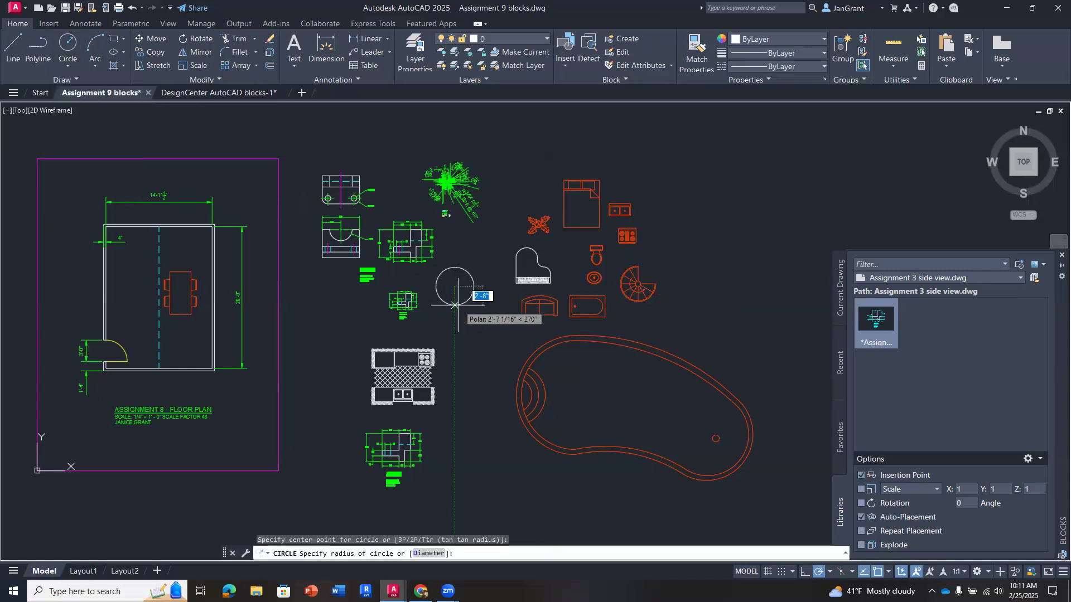
click(455, 304)
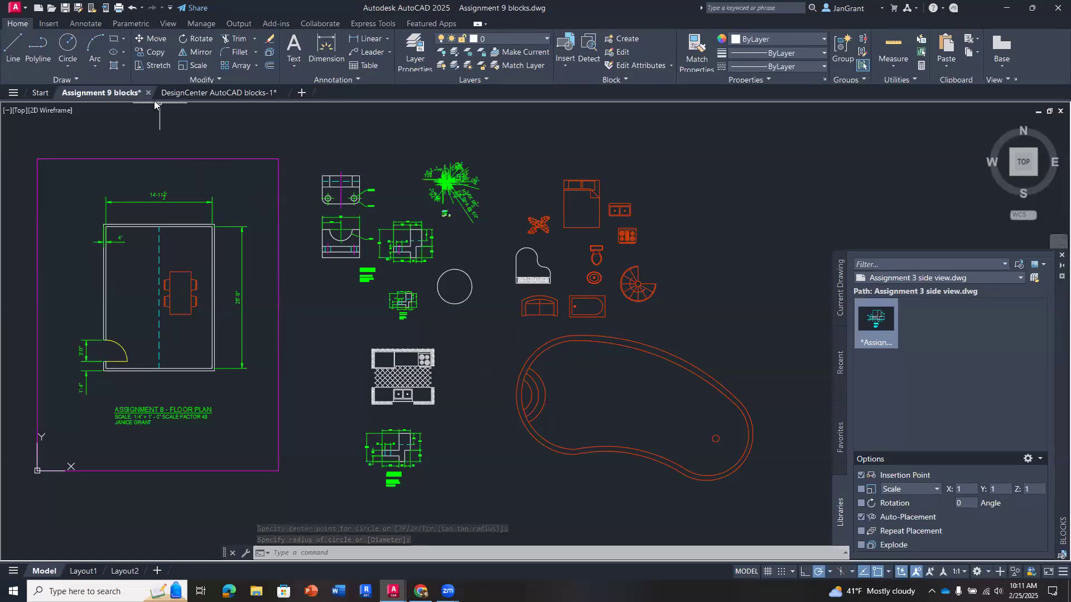
click(69, 66)
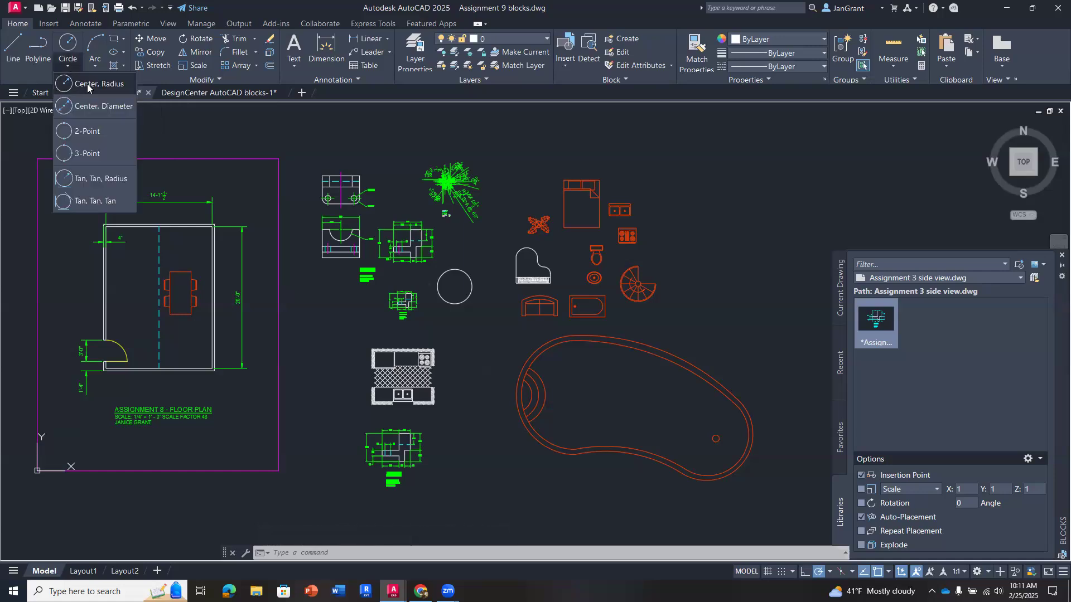
click(88, 85)
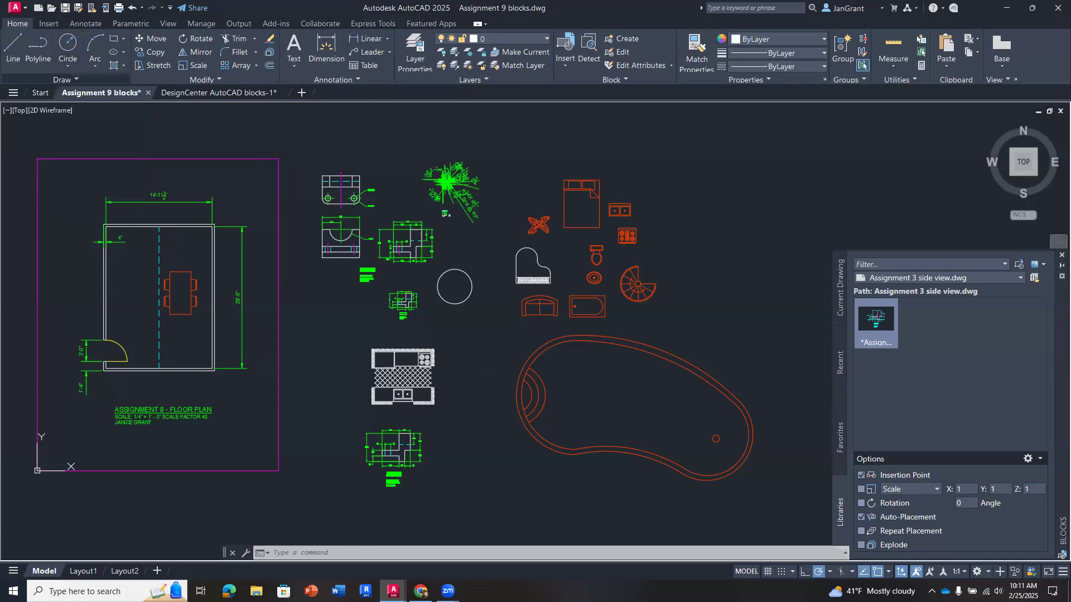
click(469, 311)
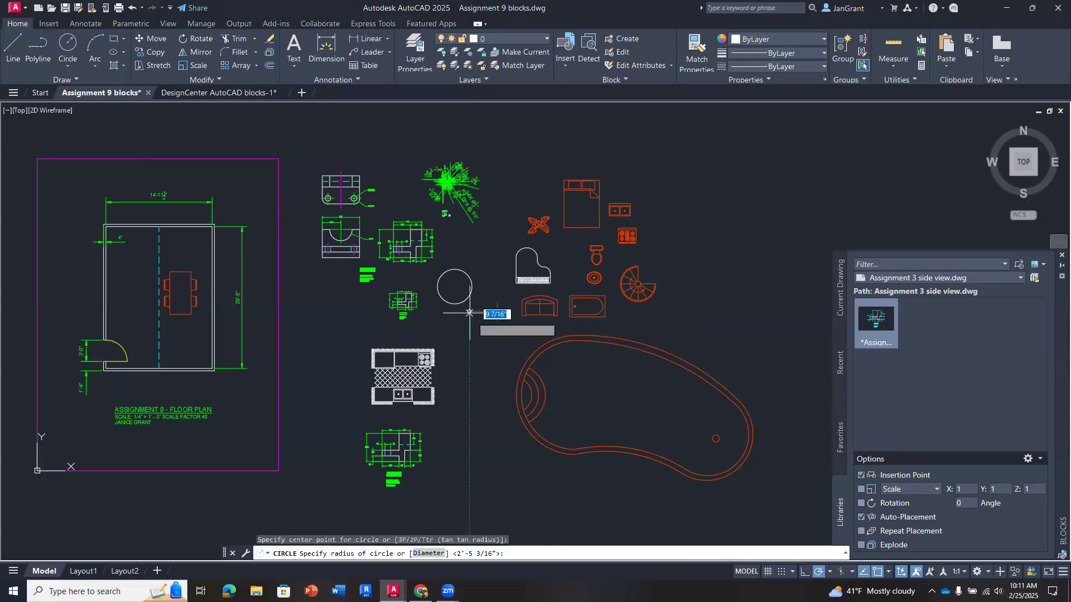
click(476, 334)
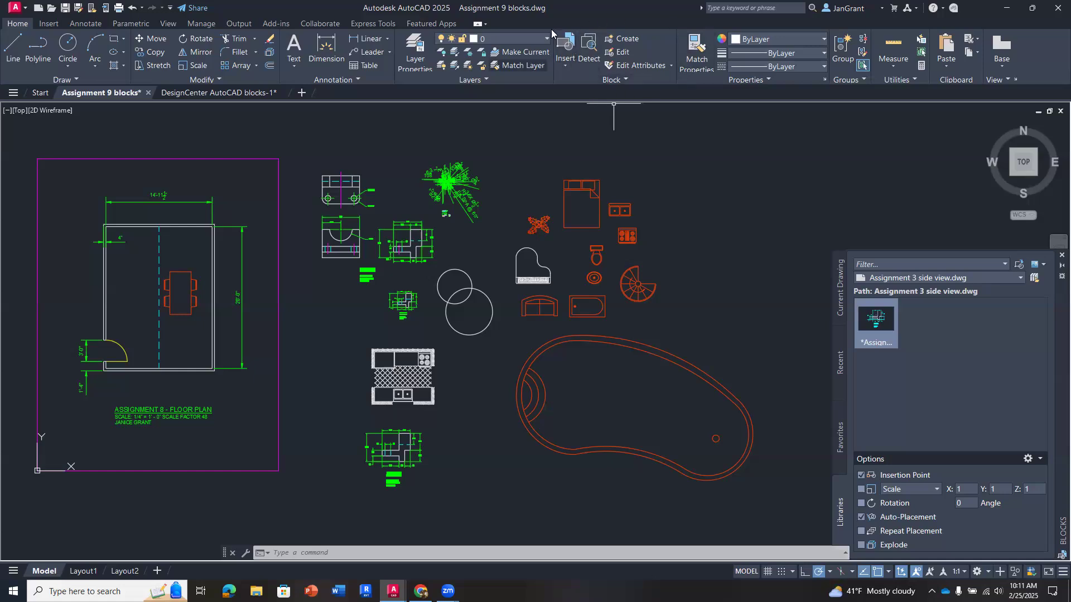
- Start a block definition named two circles with its base point at the larger circle's center
click(630, 42)
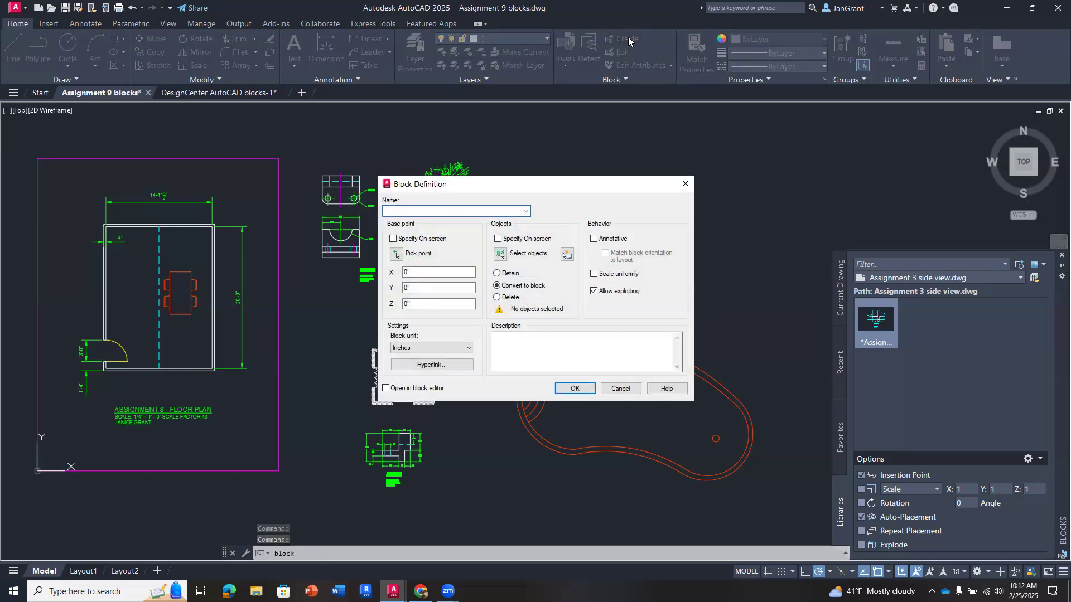
drag(491, 183, 490, 159)
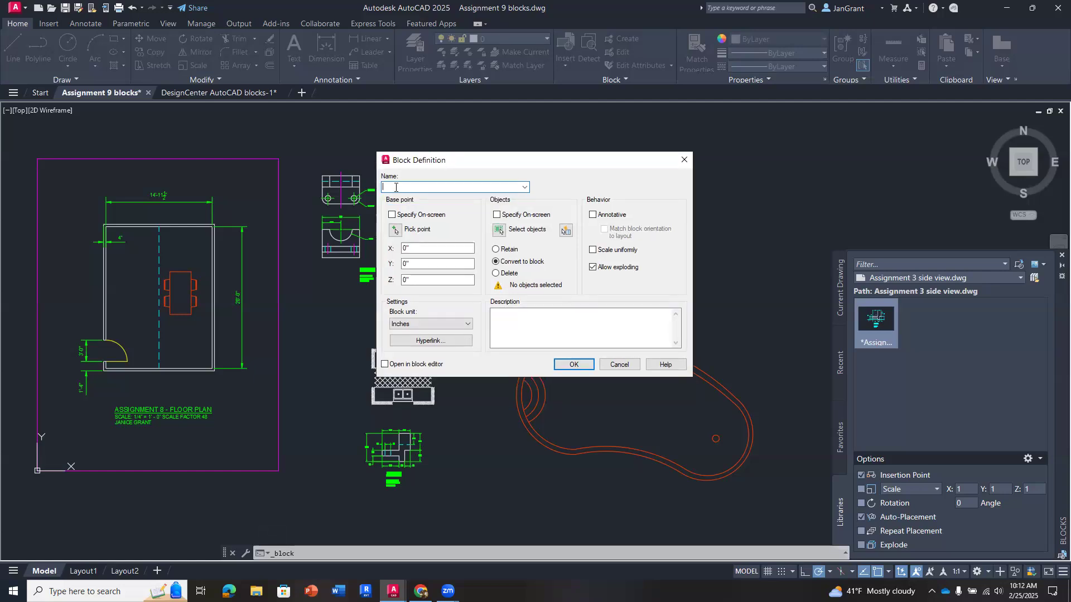
text(two circles)
click(395, 230)
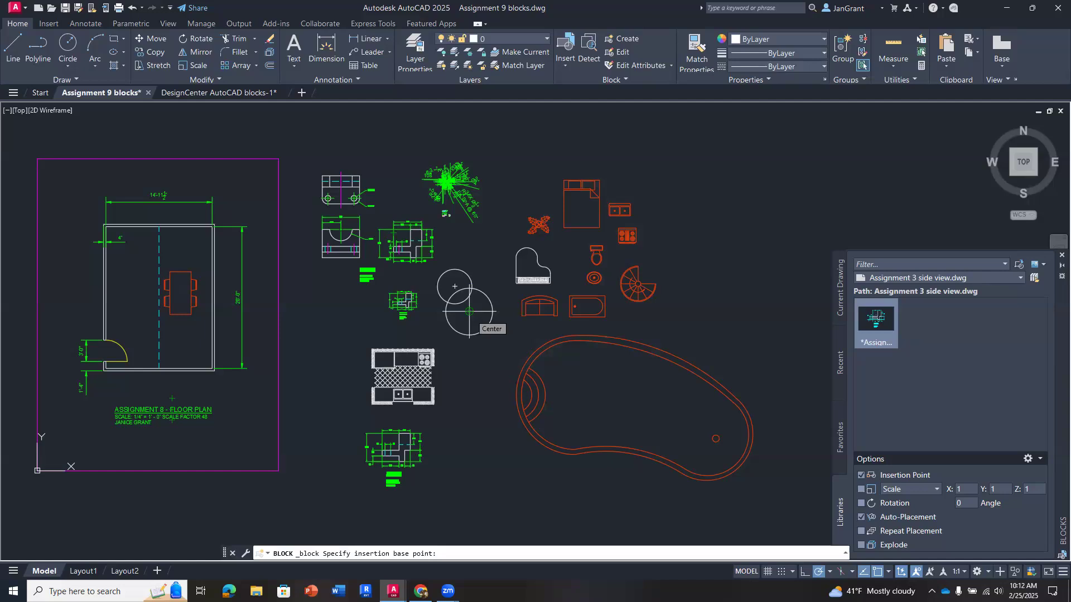
click(470, 312)
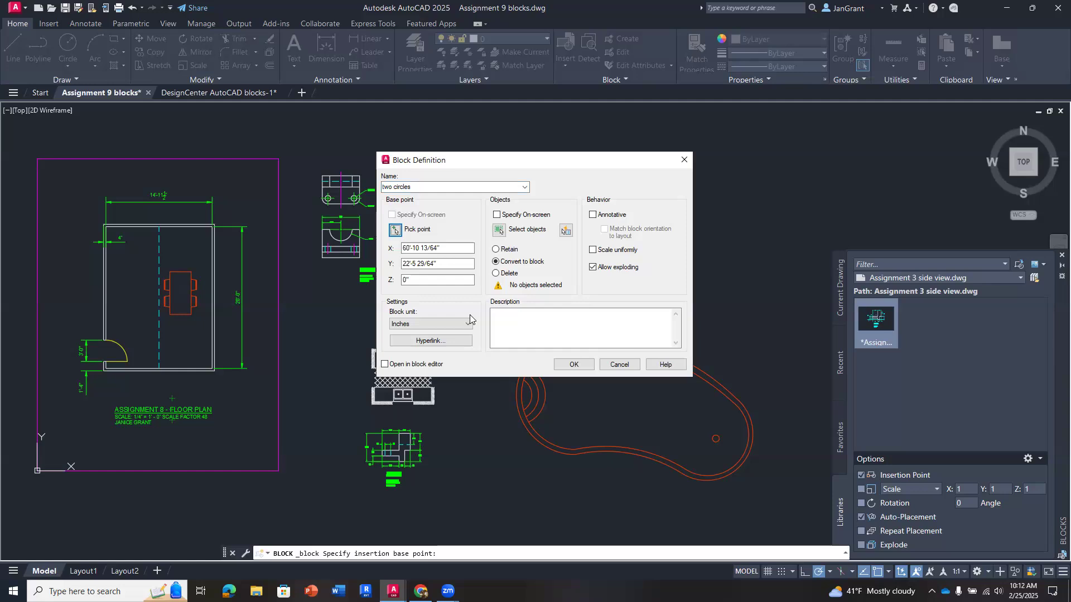
- Select both circles as the block's objects and create the block with Convert to block and inches as the unit
click(499, 230)
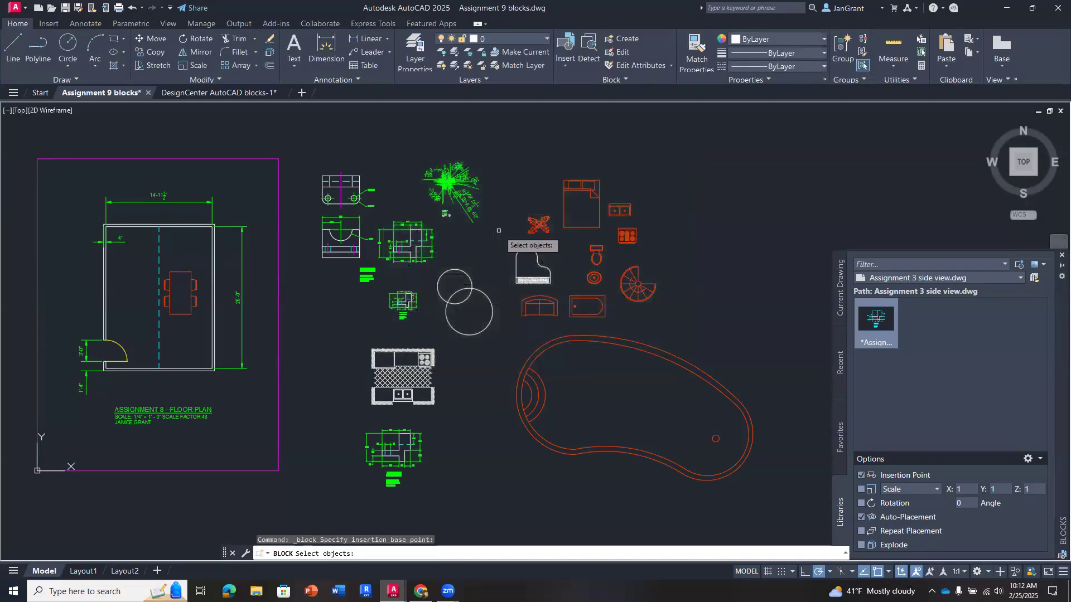
click(469, 276)
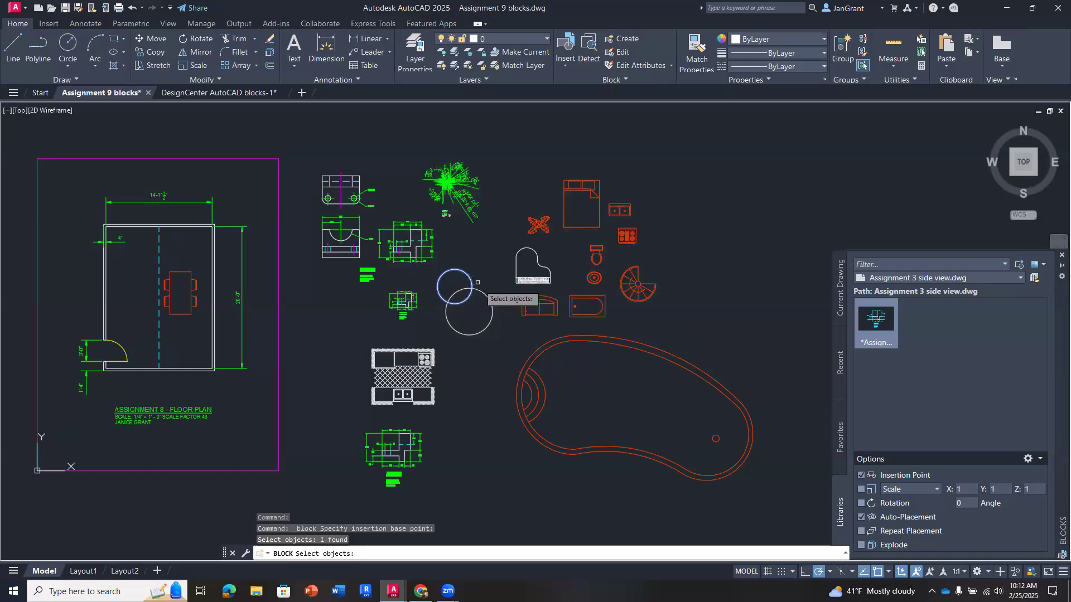
click(482, 292)
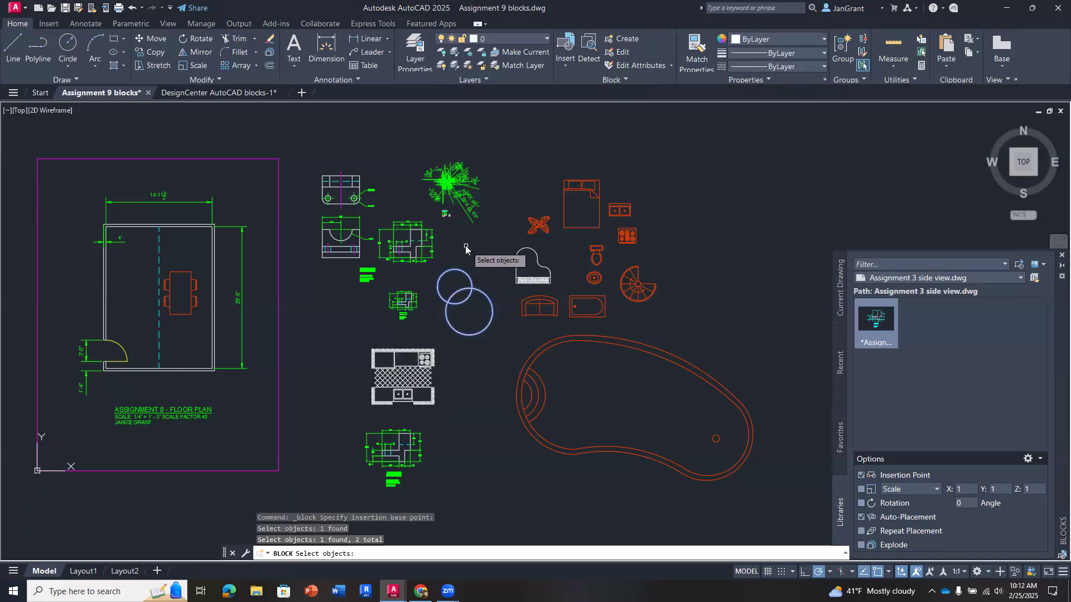
key(Return)
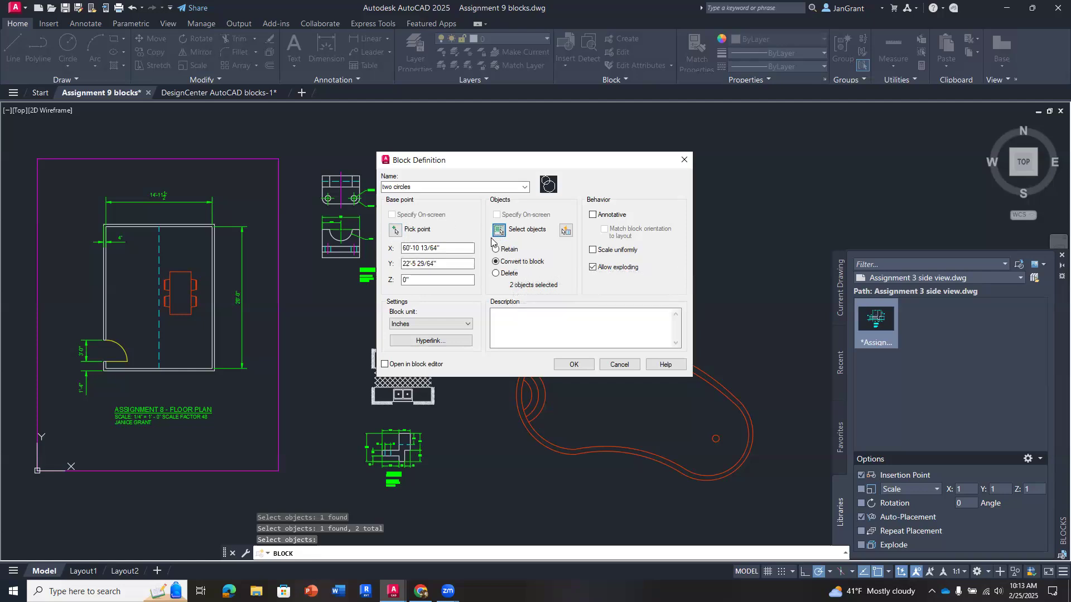
click(573, 366)
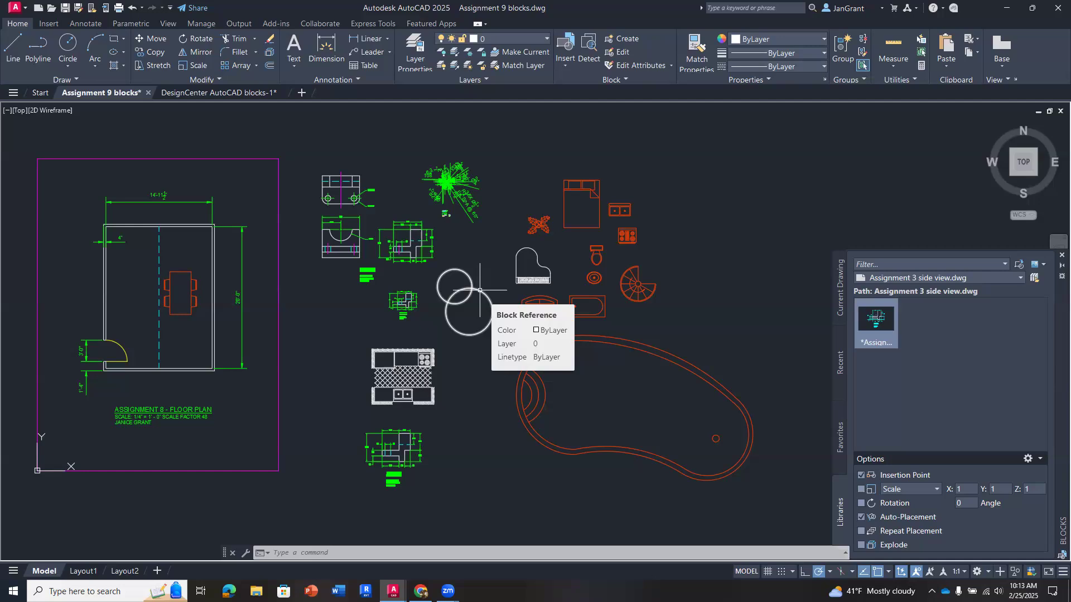
- Find the two circles block among the current drawing's insertable blocks
click(561, 69)
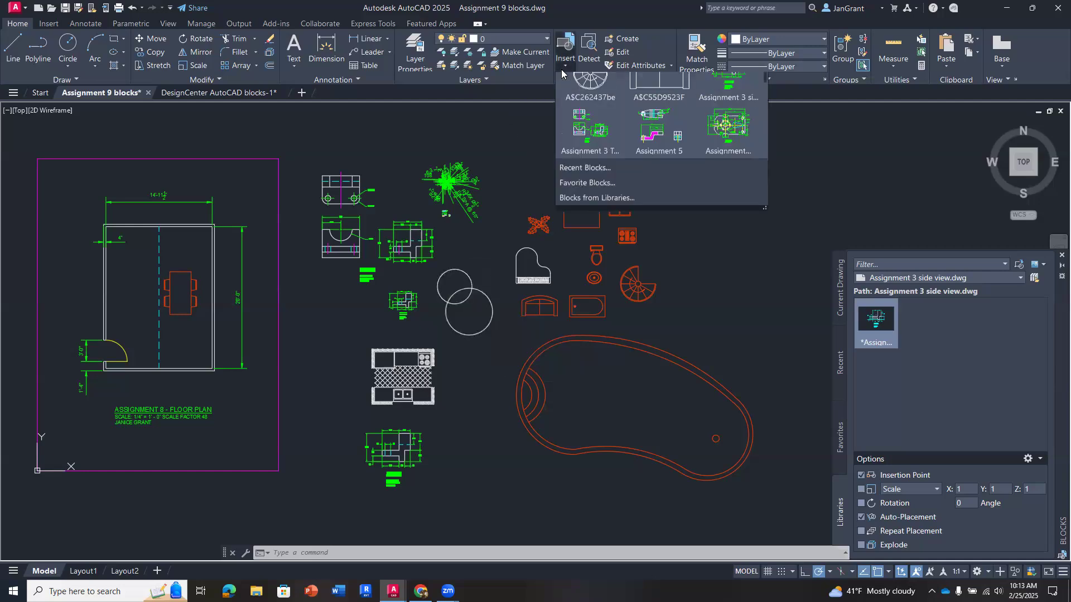
scroll(687, 120, down, 5)
scroll(691, 121, down, 5)
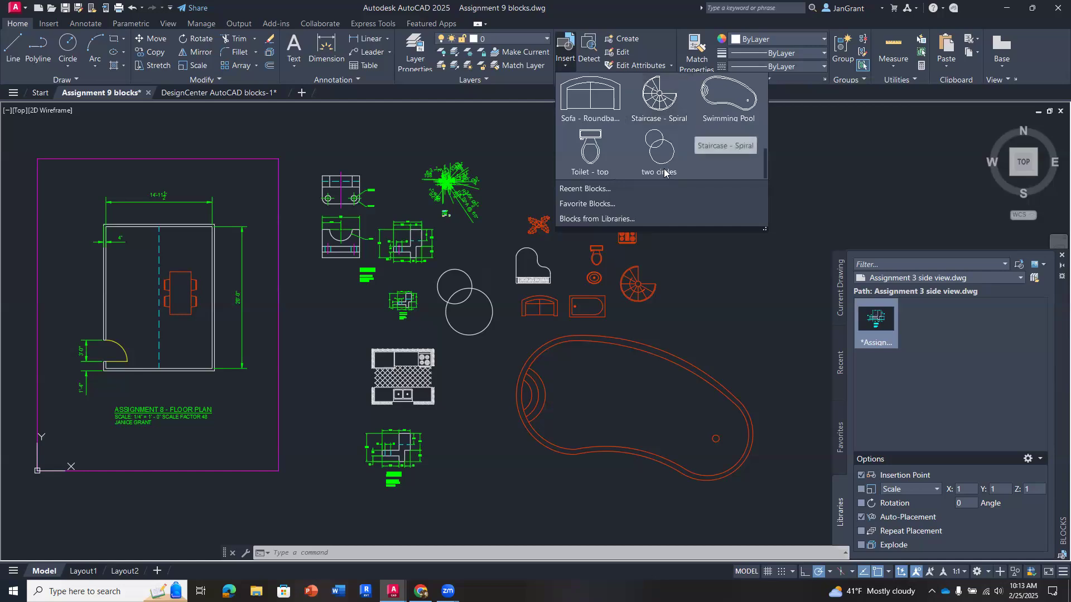
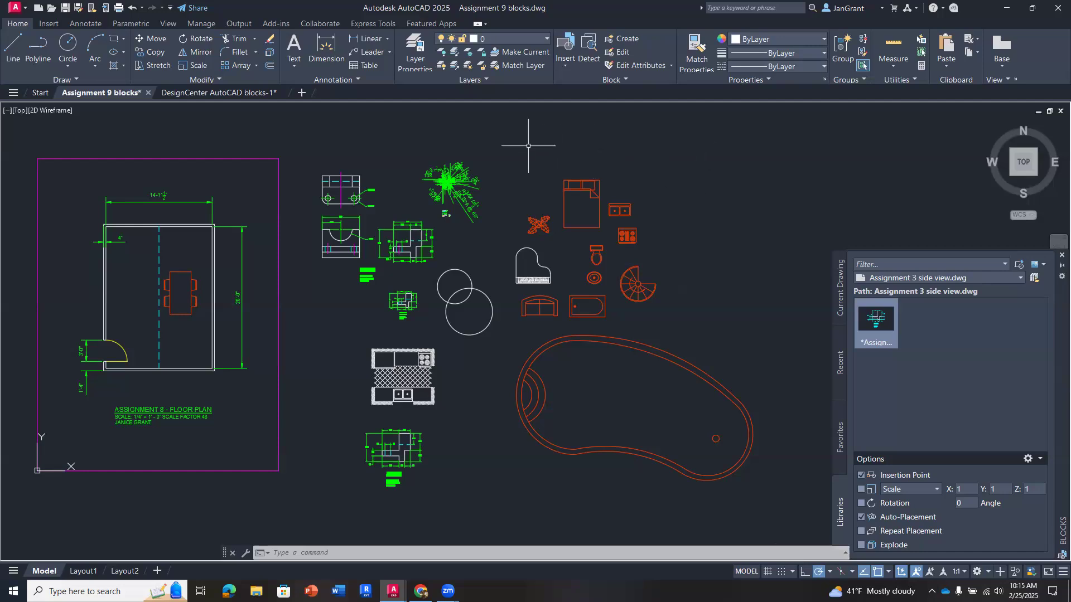
- Start the Write Block command from objects and set the base point at the smaller upper circle's center
text(WBLOCK)
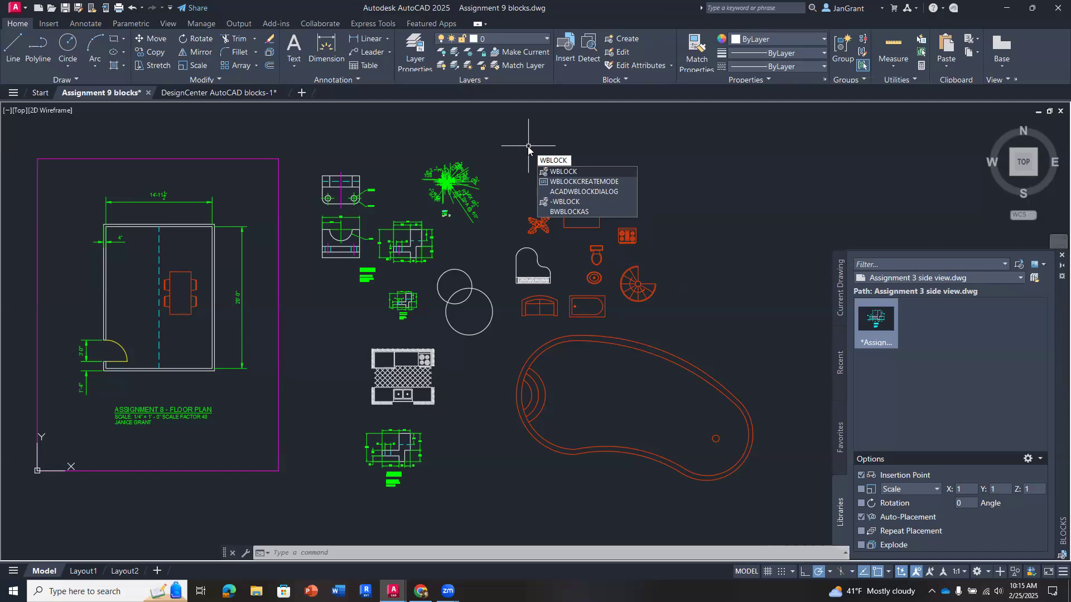
key(Return)
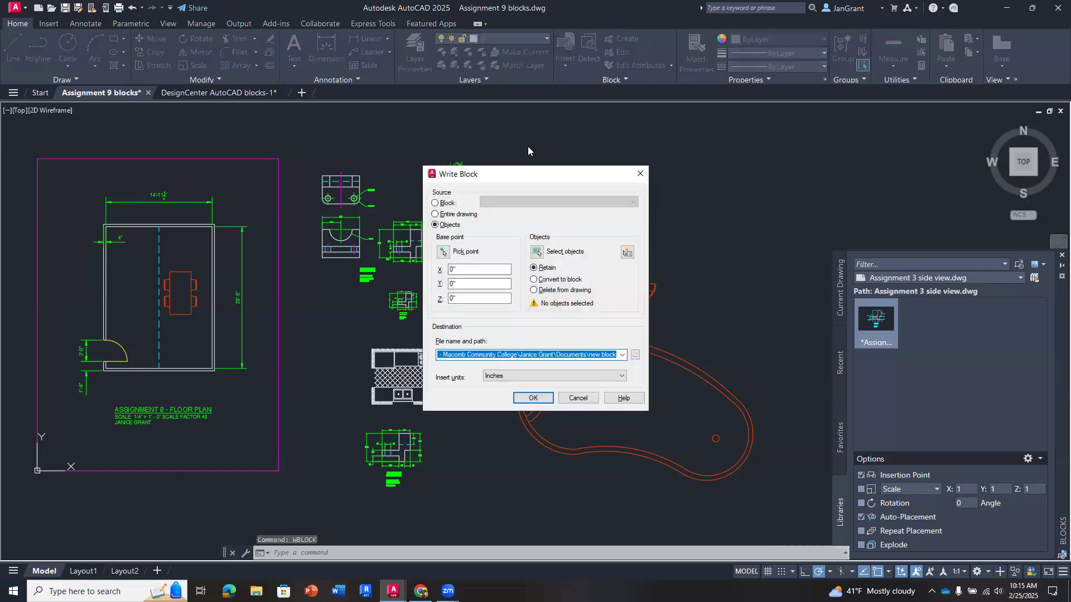
drag(441, 181, 569, 156)
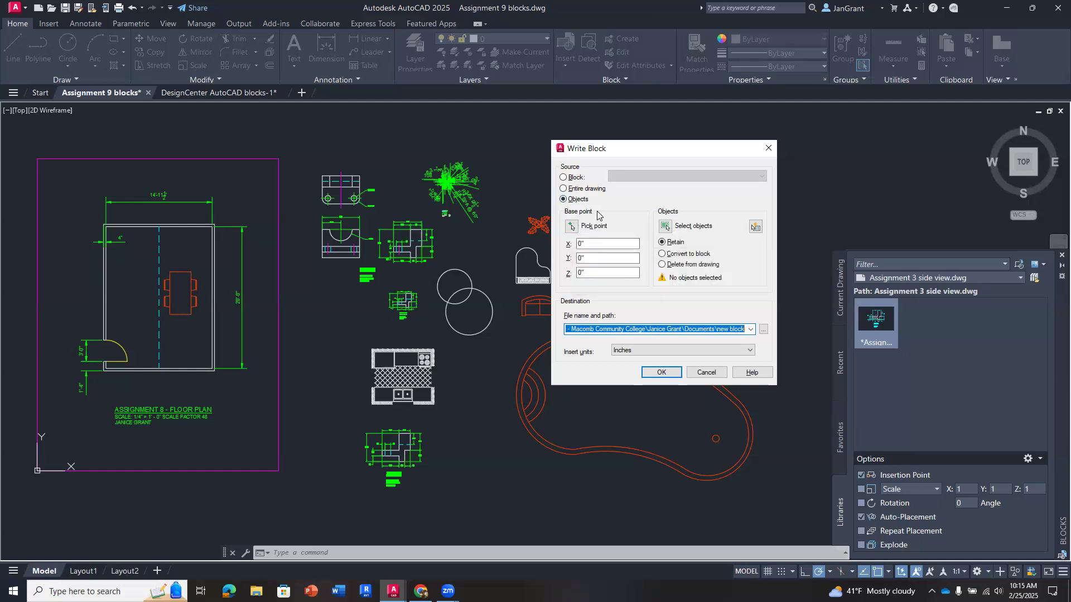
click(570, 227)
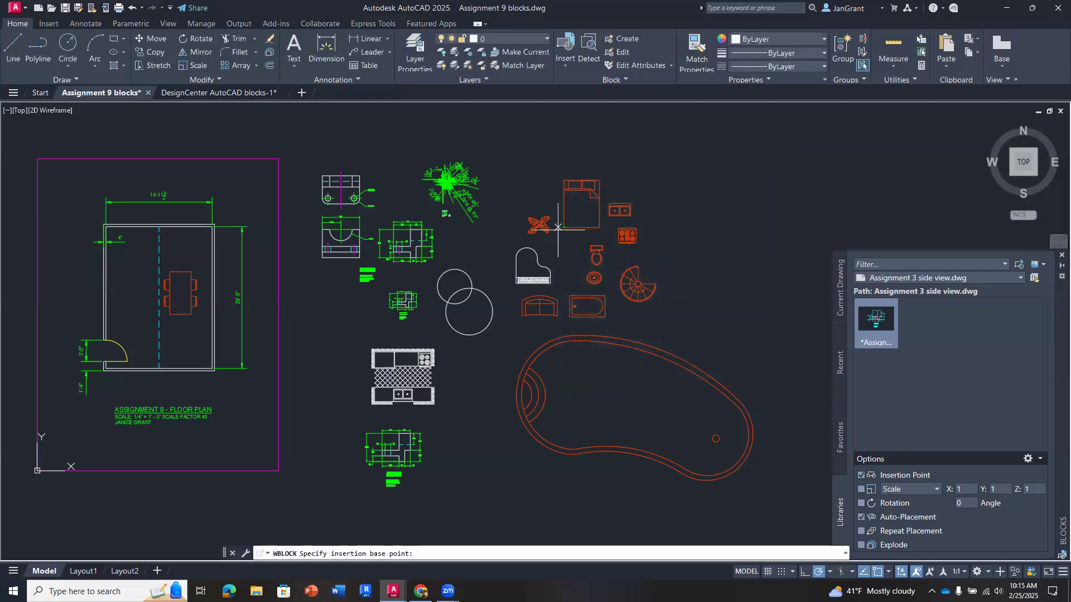
click(454, 287)
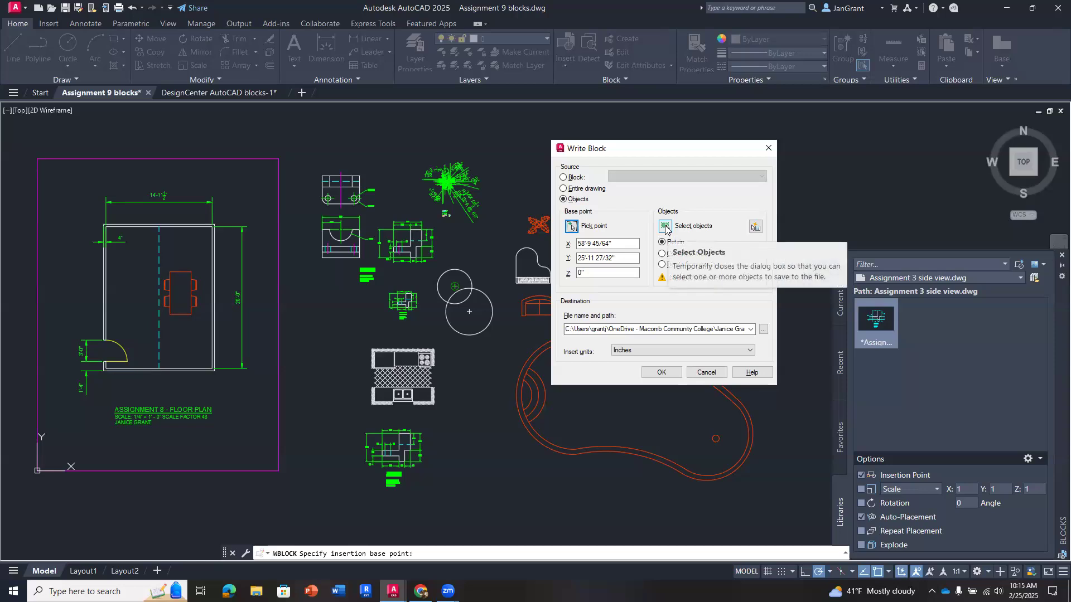
- Select the two overlapping circles as the object to write out, keeping them retained in the drawing
click(665, 227)
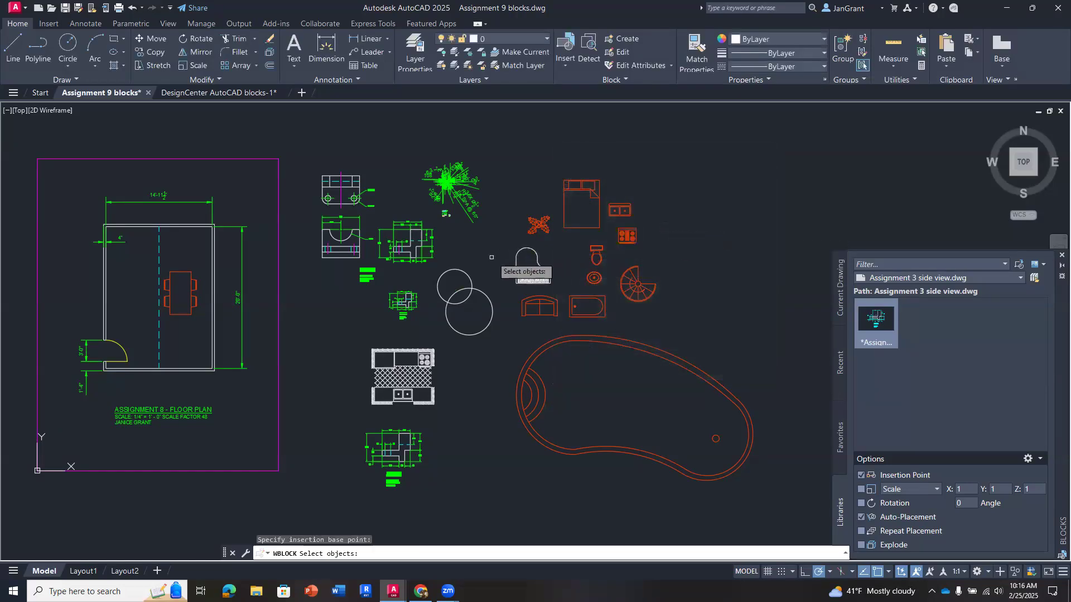
click(468, 275)
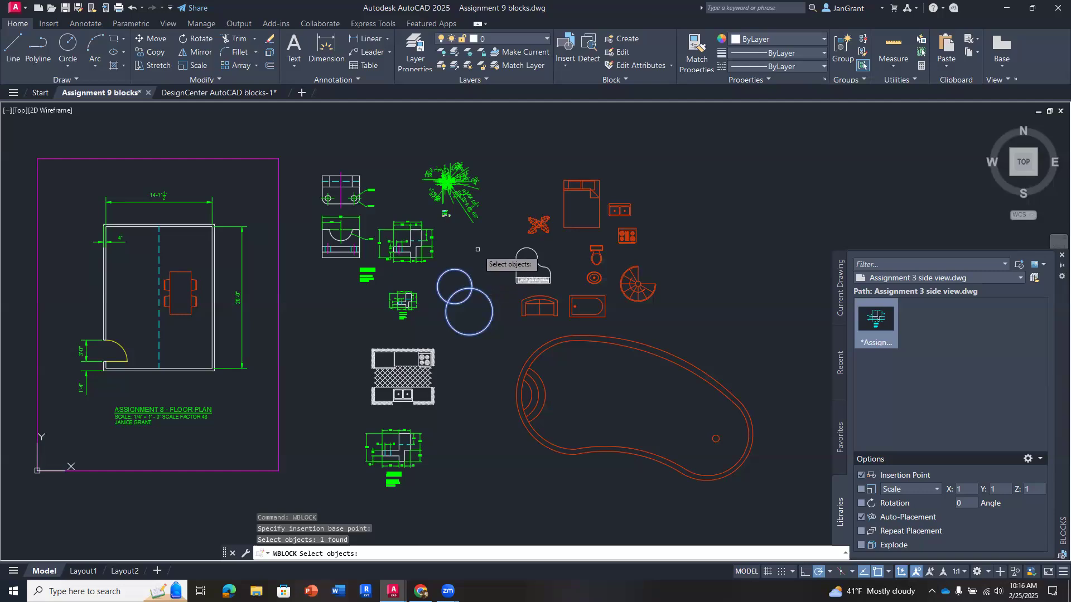
key(Return)
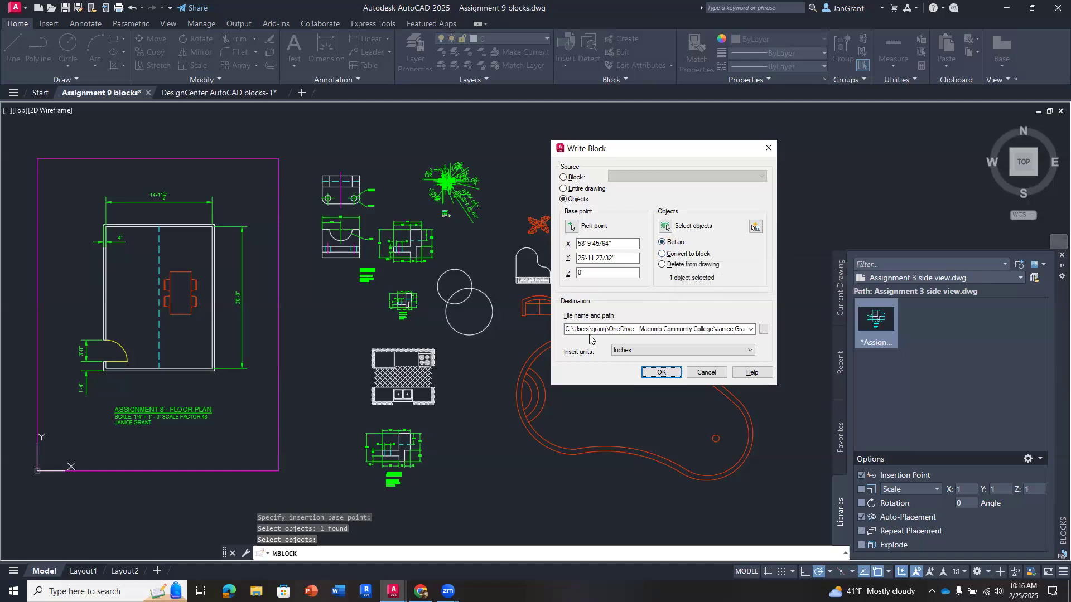
- Write the block in inches to a drawing file named 2 circles in the 0000 2025 Winter folder under 0000 DRCG 1130 CAD
click(763, 331)
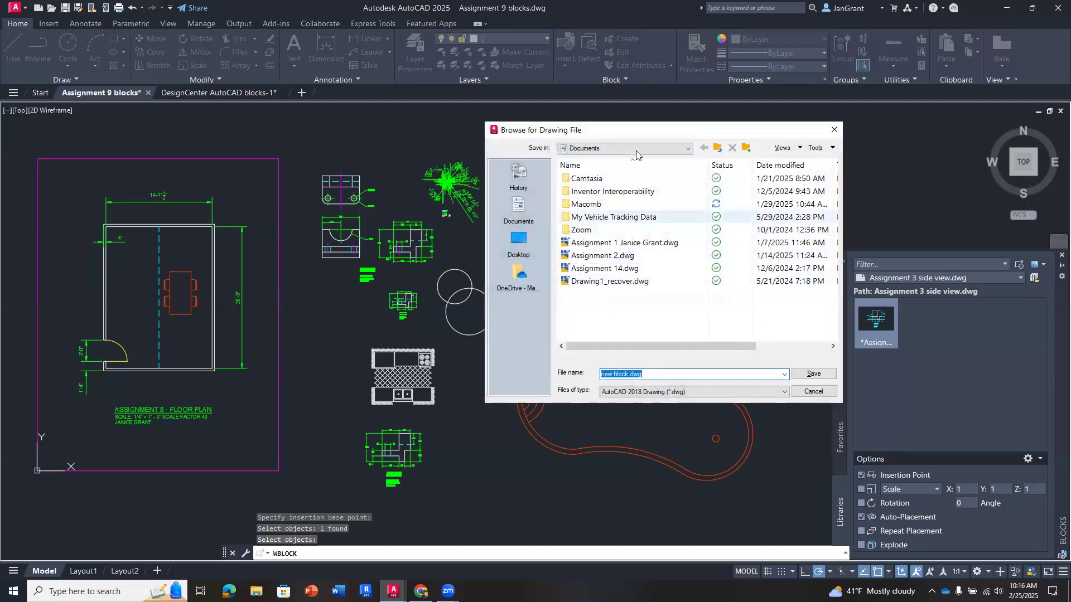
double_click(617, 205)
double_click(628, 192)
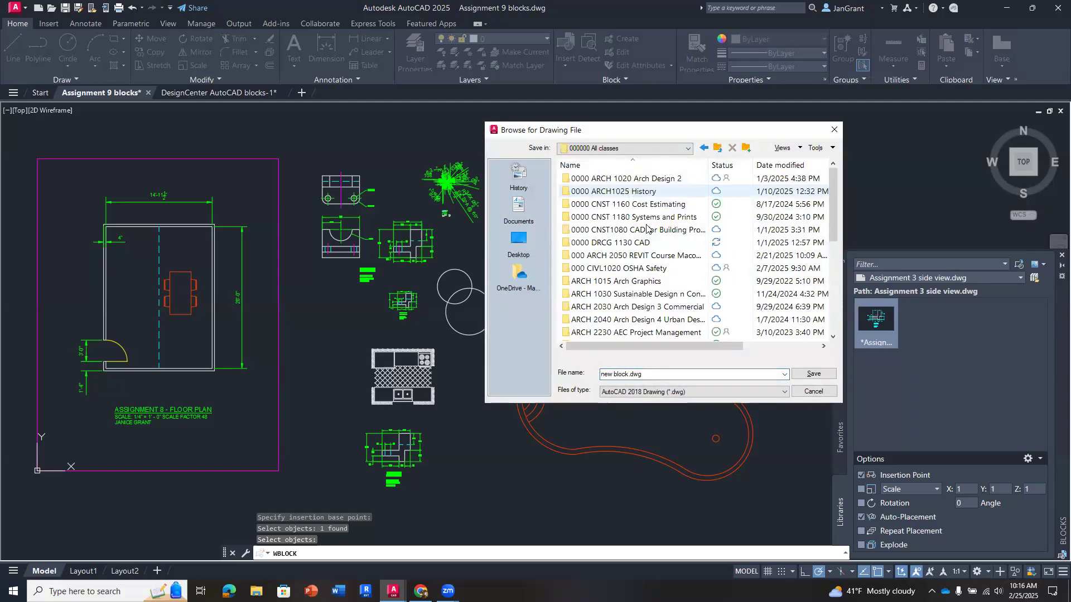
double_click(661, 243)
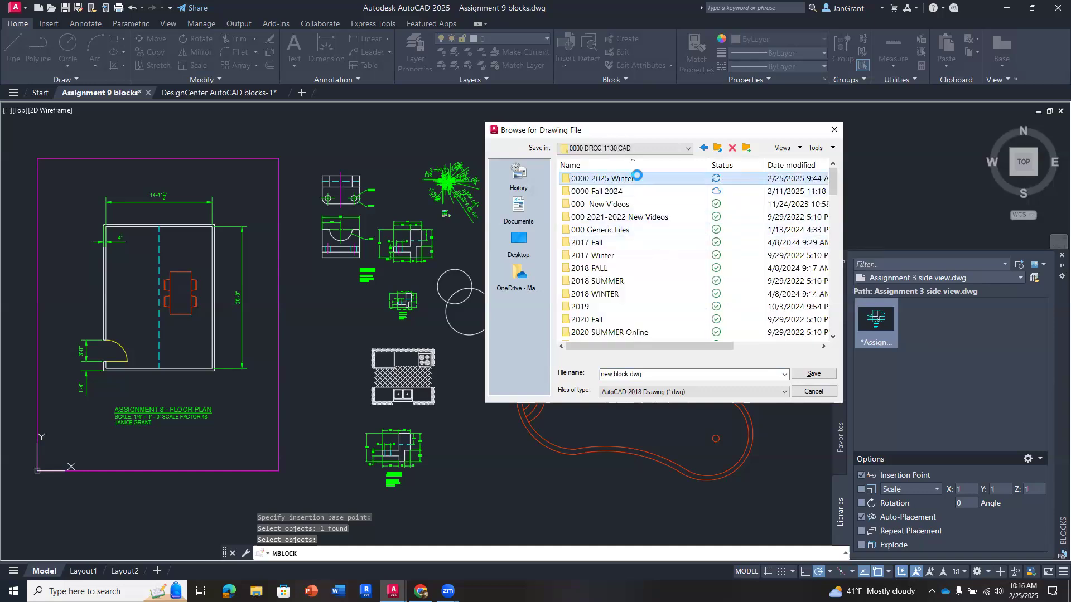
double_click(630, 179)
click(653, 375)
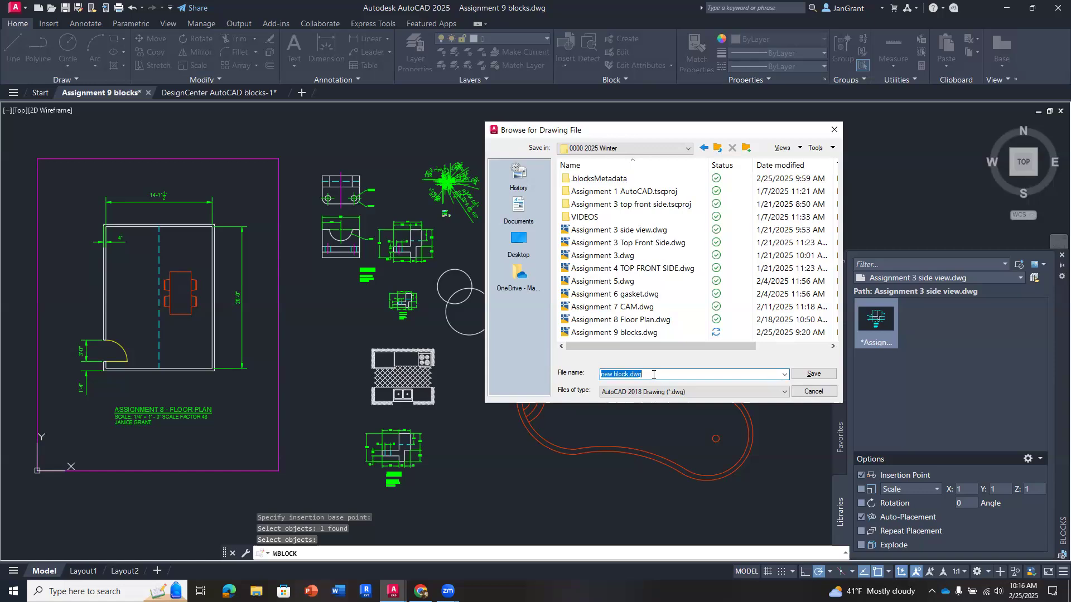
text(2 circles)
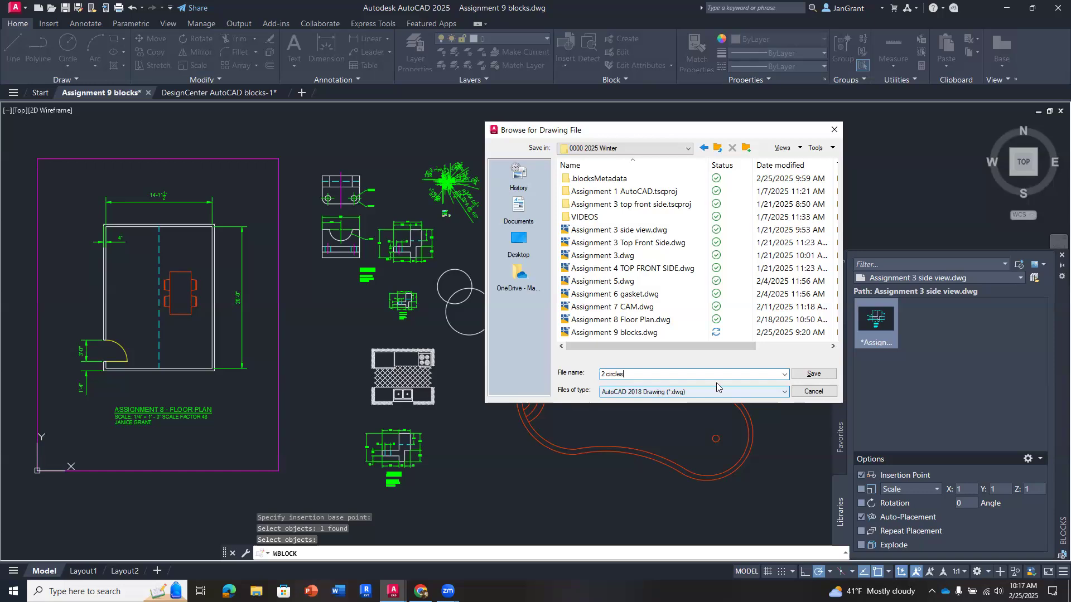
click(814, 373)
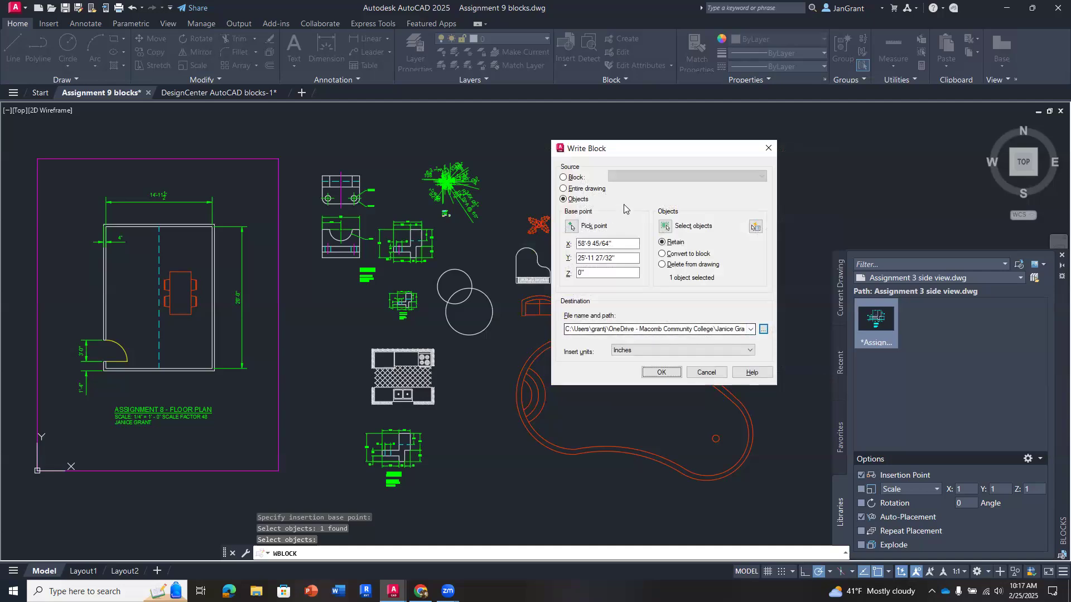
click(660, 372)
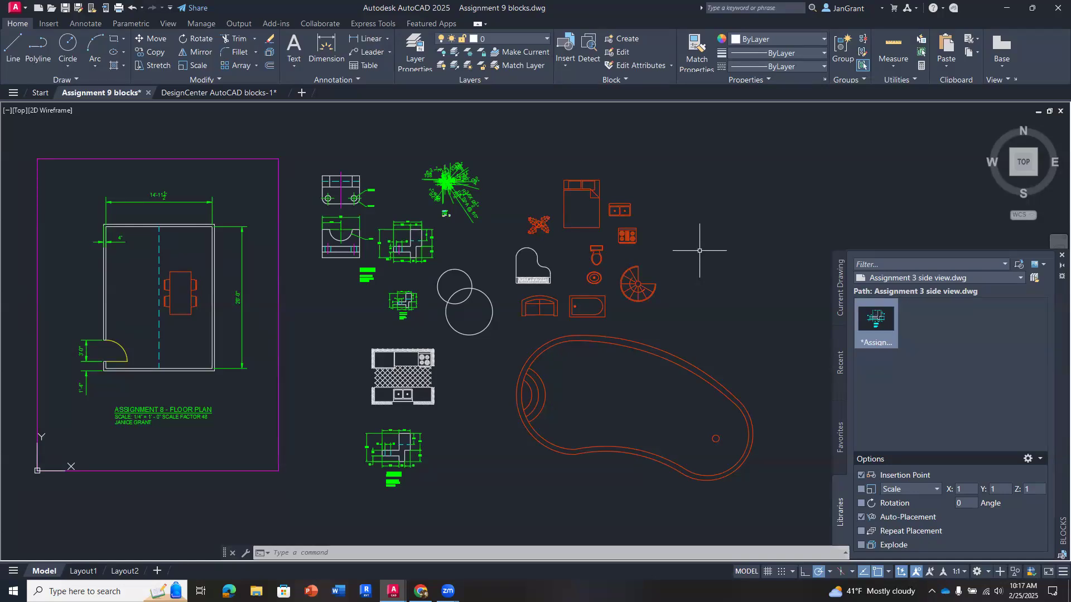
- Look through the current drawing's insertable blocks and bring up the blocks from libraries
click(563, 66)
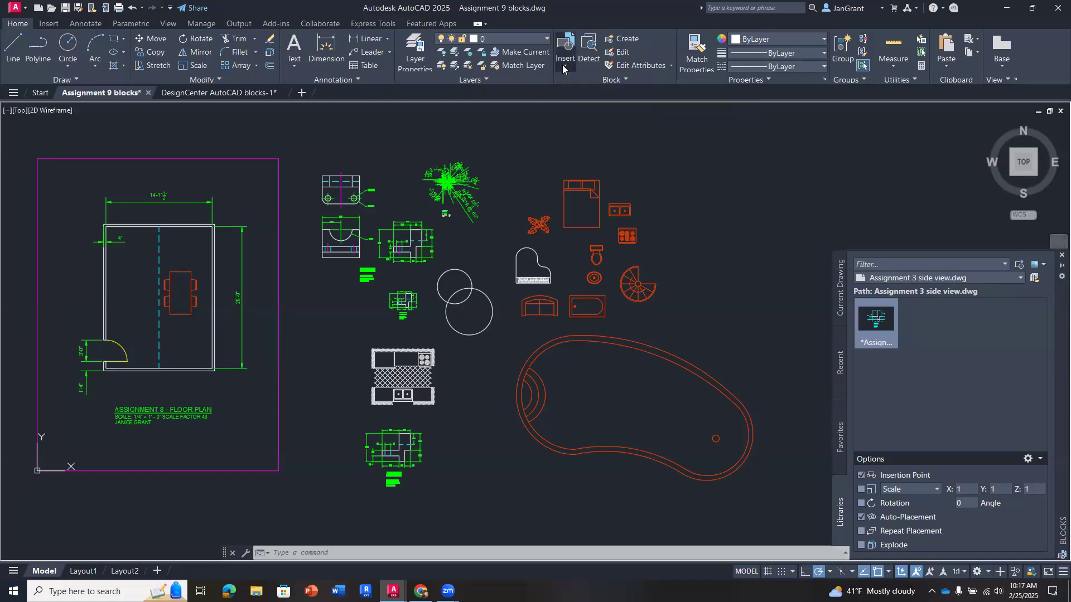
scroll(704, 133, up, 5)
scroll(701, 138, down, 5)
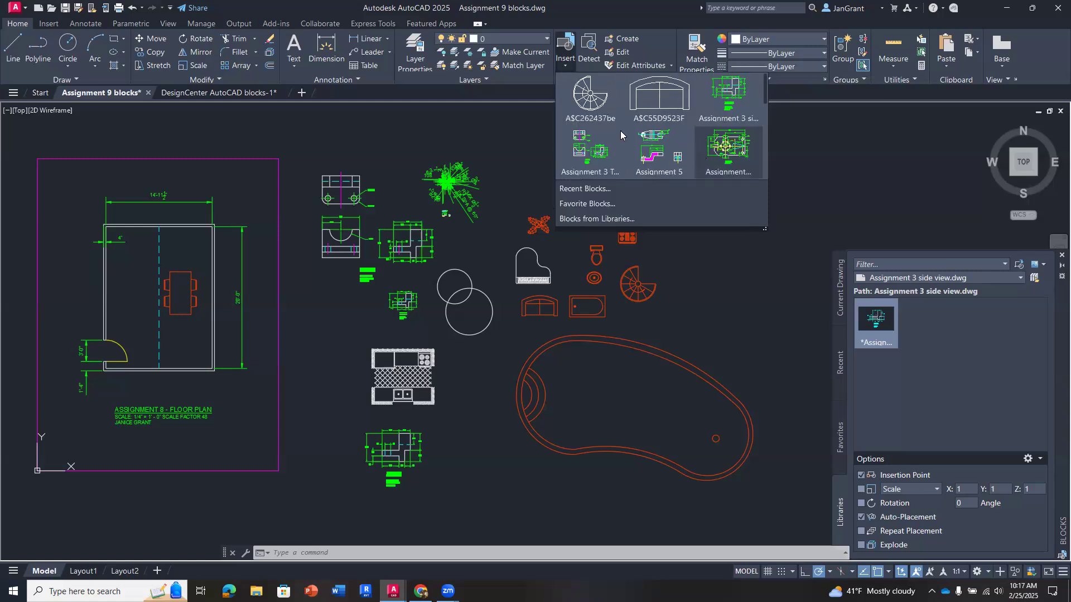
scroll(650, 109, down, 1)
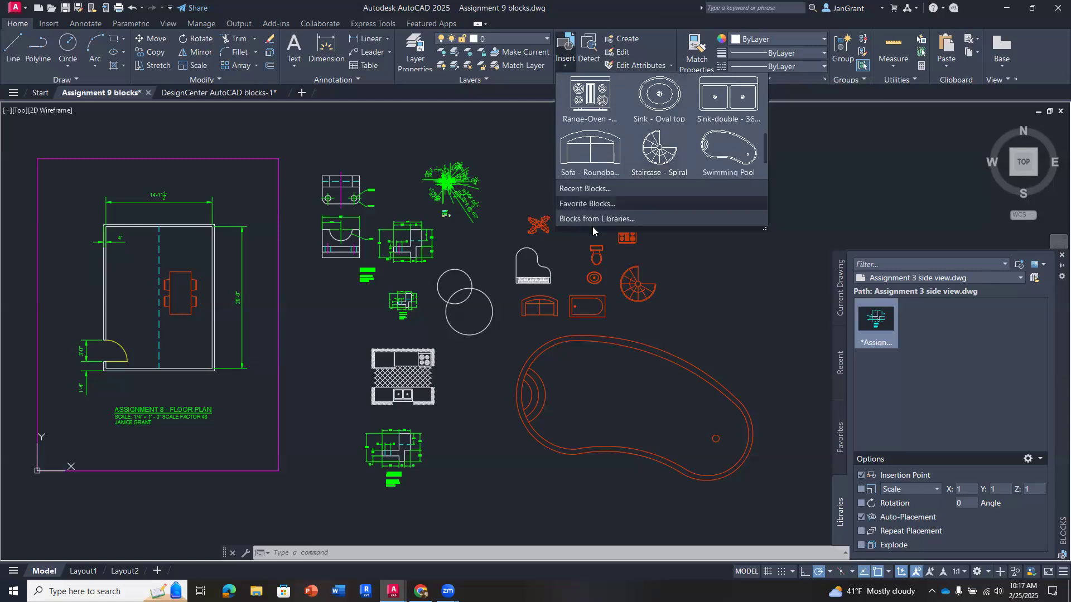
click(595, 219)
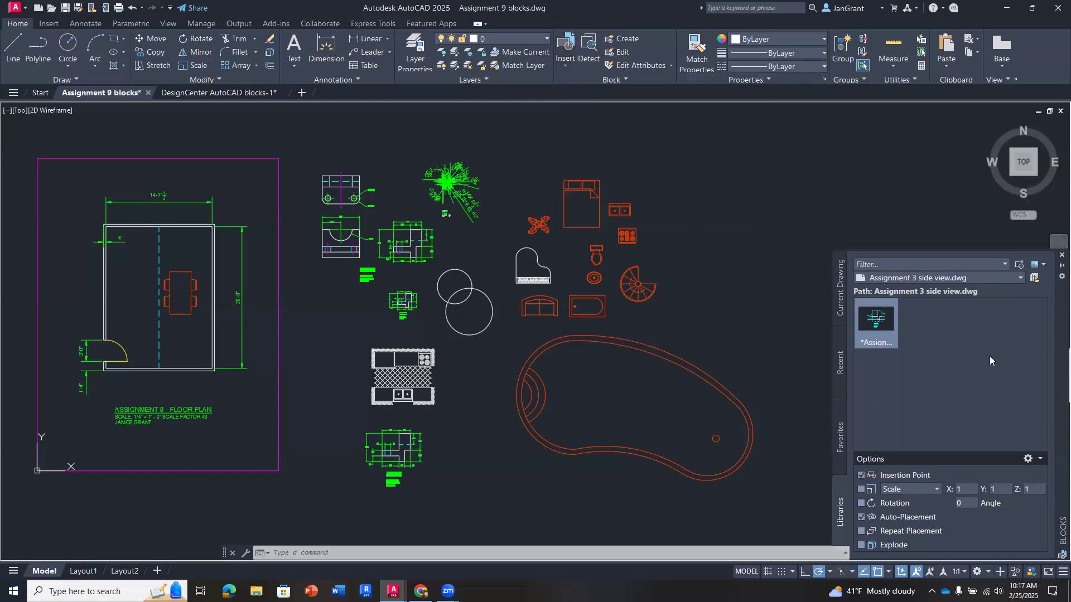
- Load 2 circles.dwg as a block library and insert the whole drawing to the right of the bed and double sink
click(1020, 277)
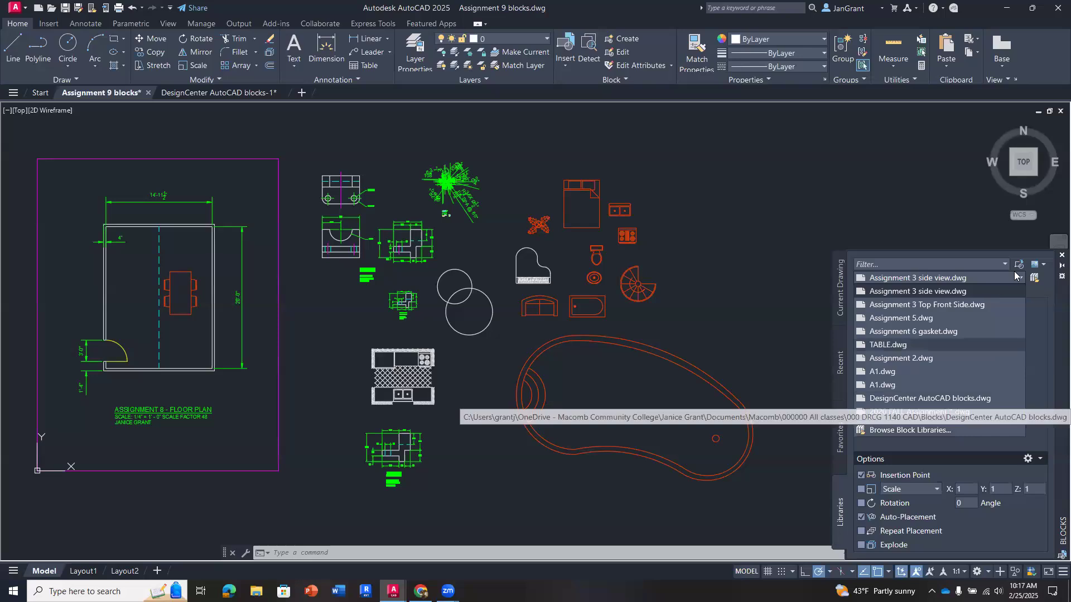
click(930, 433)
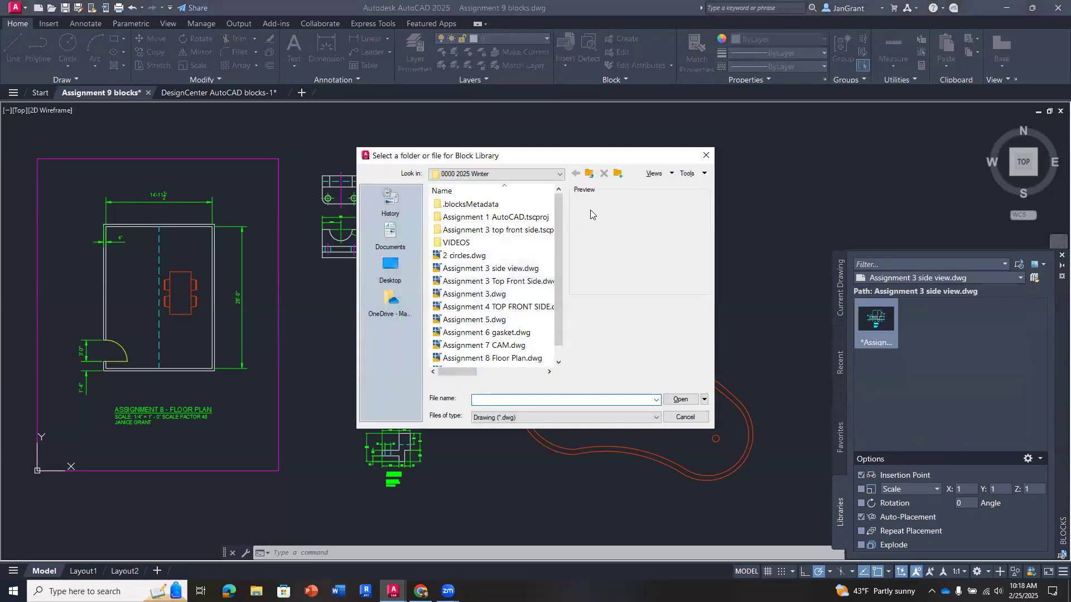
drag(560, 218, 560, 257)
click(465, 257)
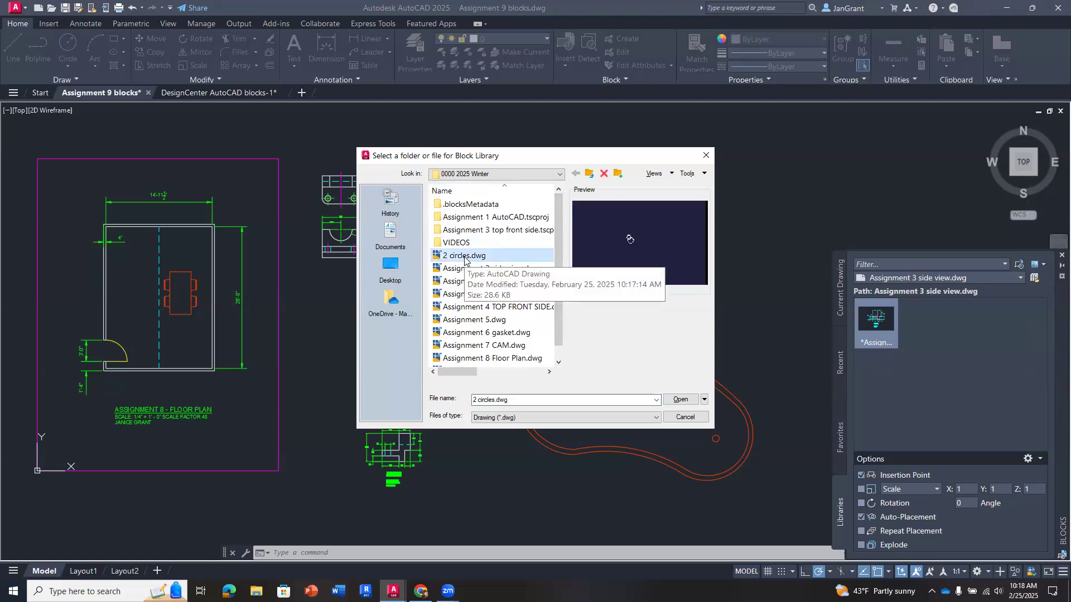
click(502, 258)
double_click(502, 256)
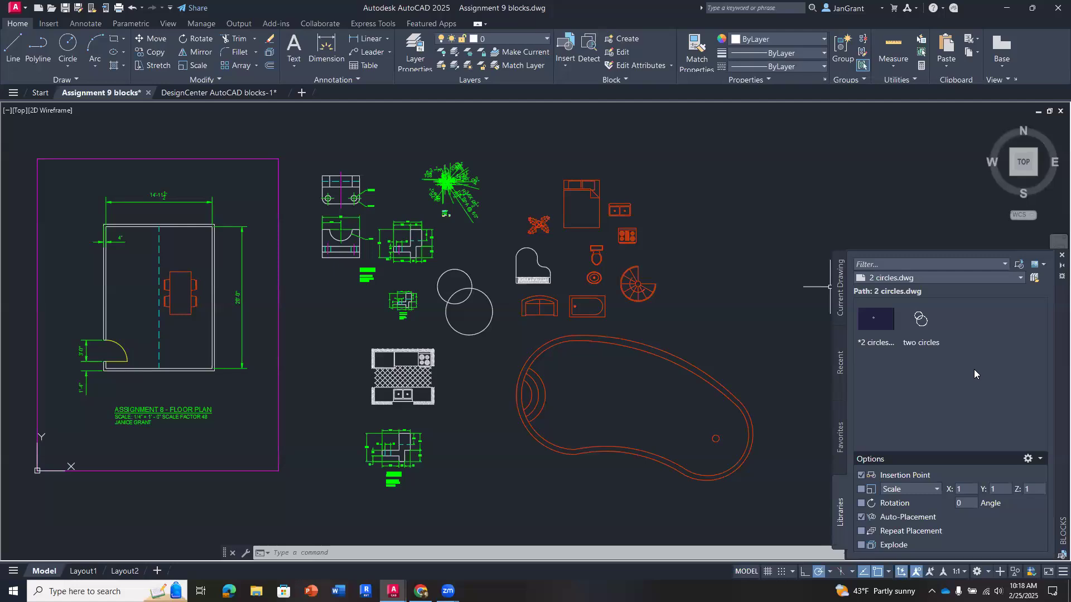
mouse_move(878, 319)
mouse_down()
mouse_move(816, 324)
mouse_move(696, 231)
mouse_move(670, 196)
mouse_up()
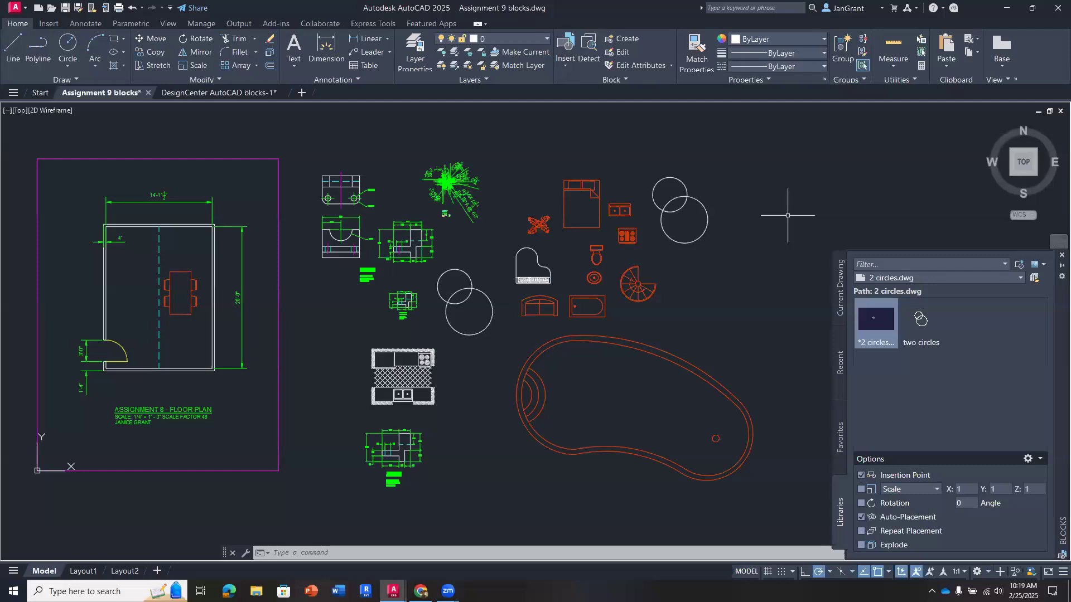
middle_drag(735, 216, 749, 220)
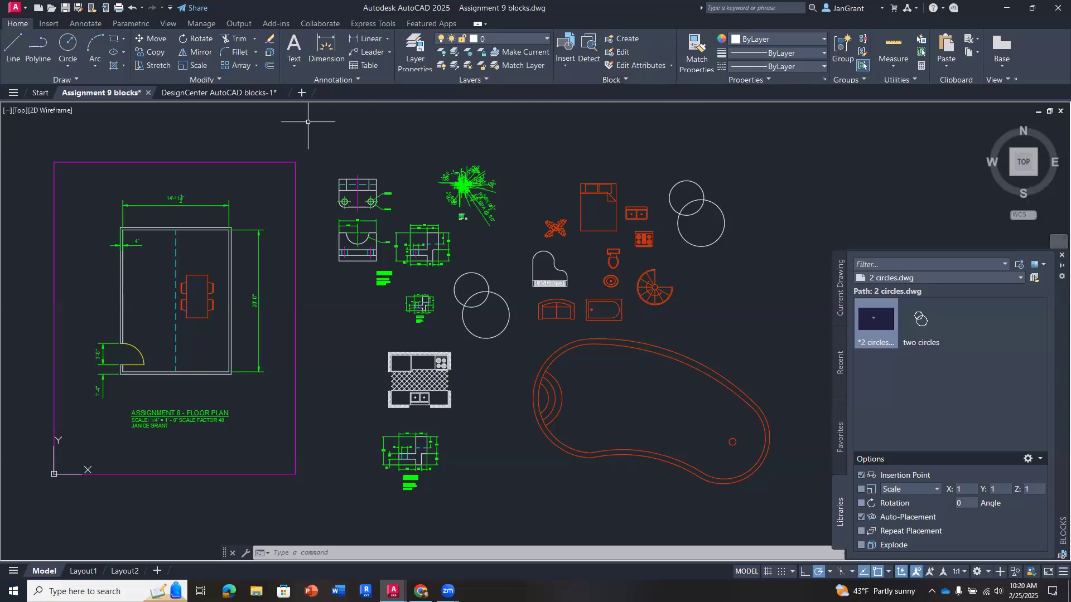
- Open the installed sample drawing Mechanical - Multileaders.dwg from the Mechanical Sample folder as read-only
click(17, 9)
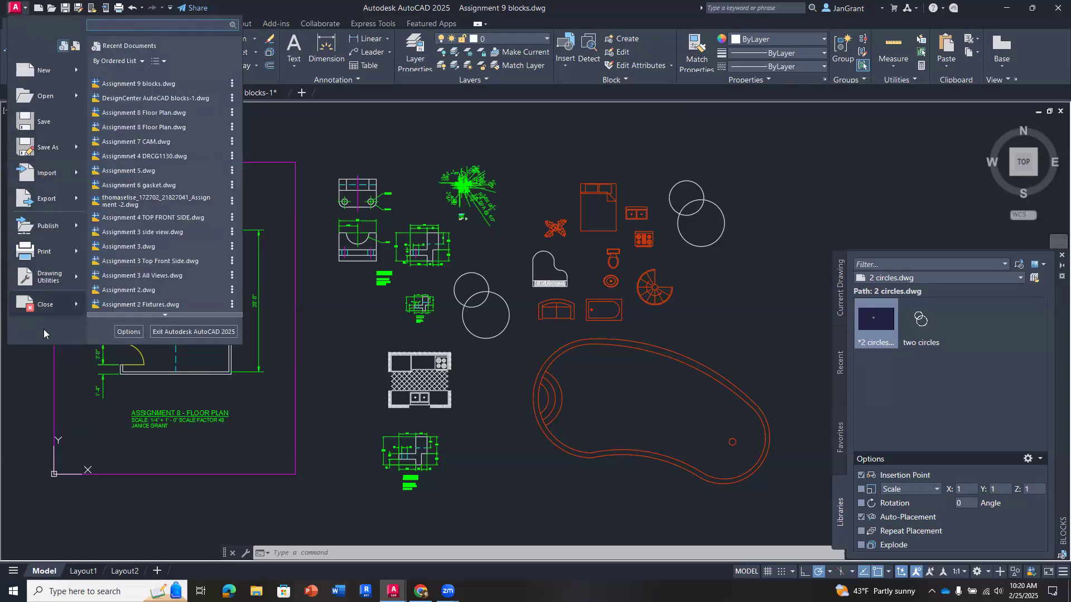
mouse_move(58, 101)
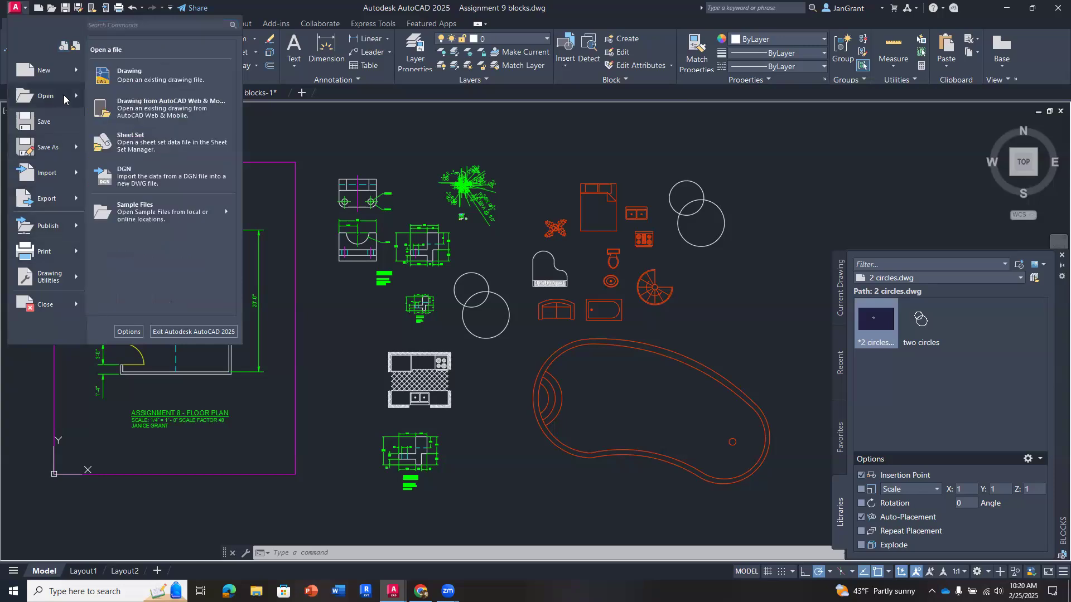
mouse_move(170, 215)
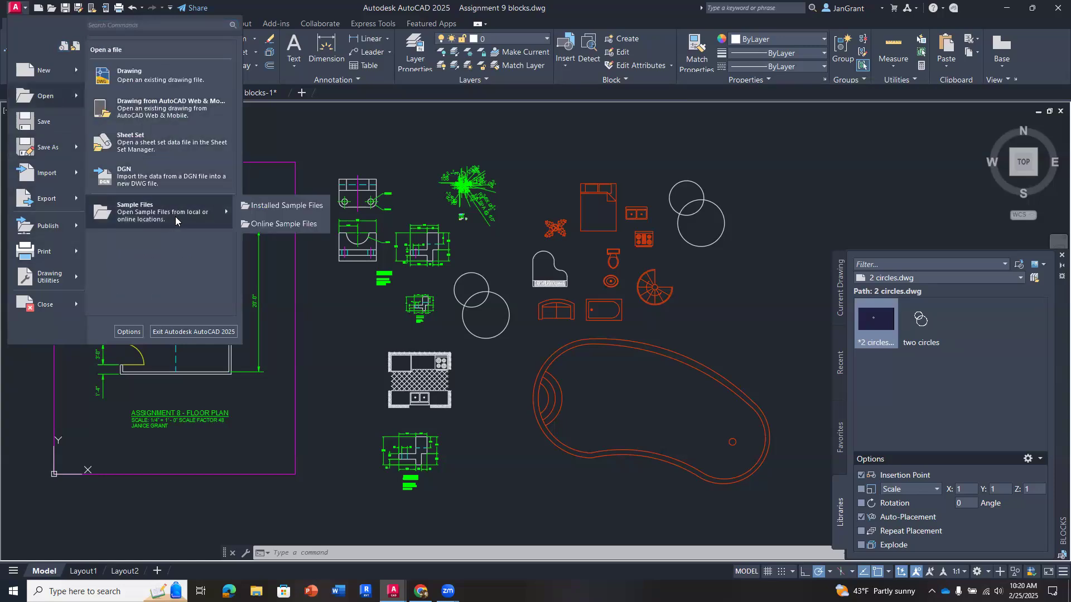
click(299, 206)
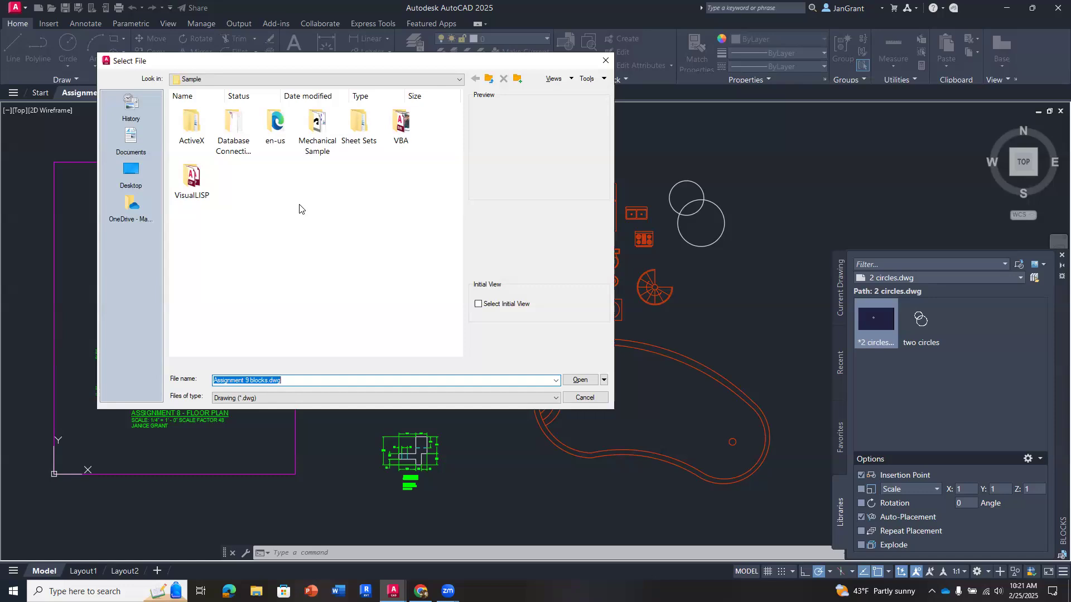
double_click(316, 124)
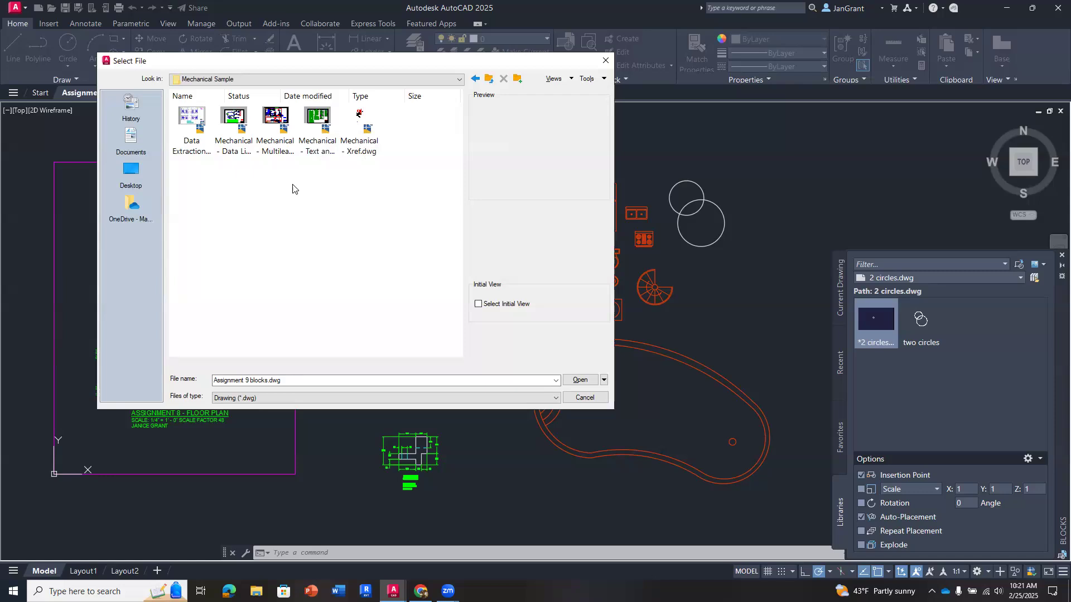
click(237, 120)
click(272, 127)
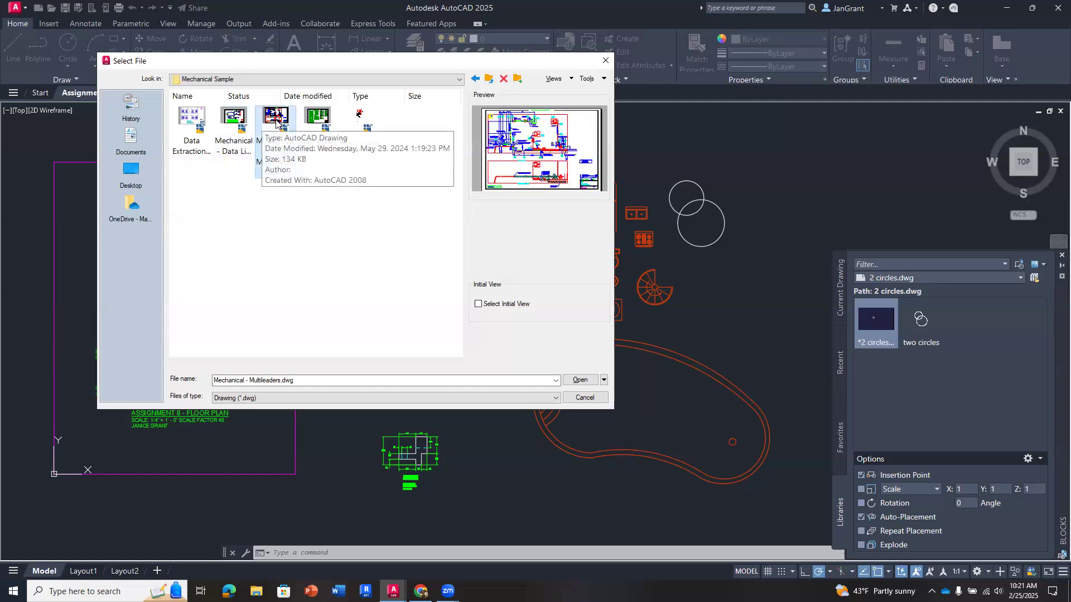
double_click(276, 119)
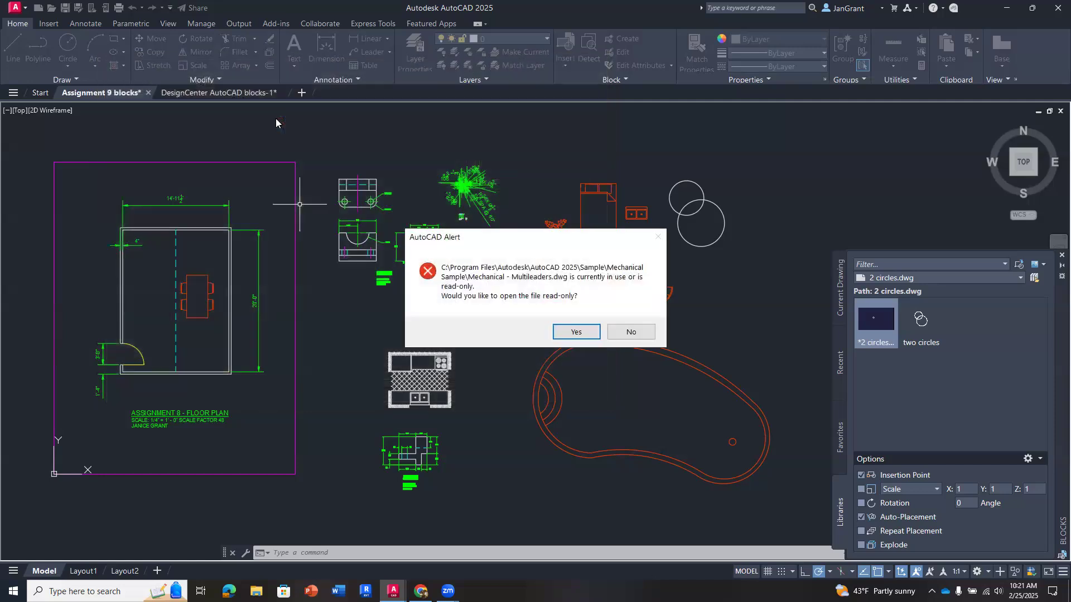
click(576, 333)
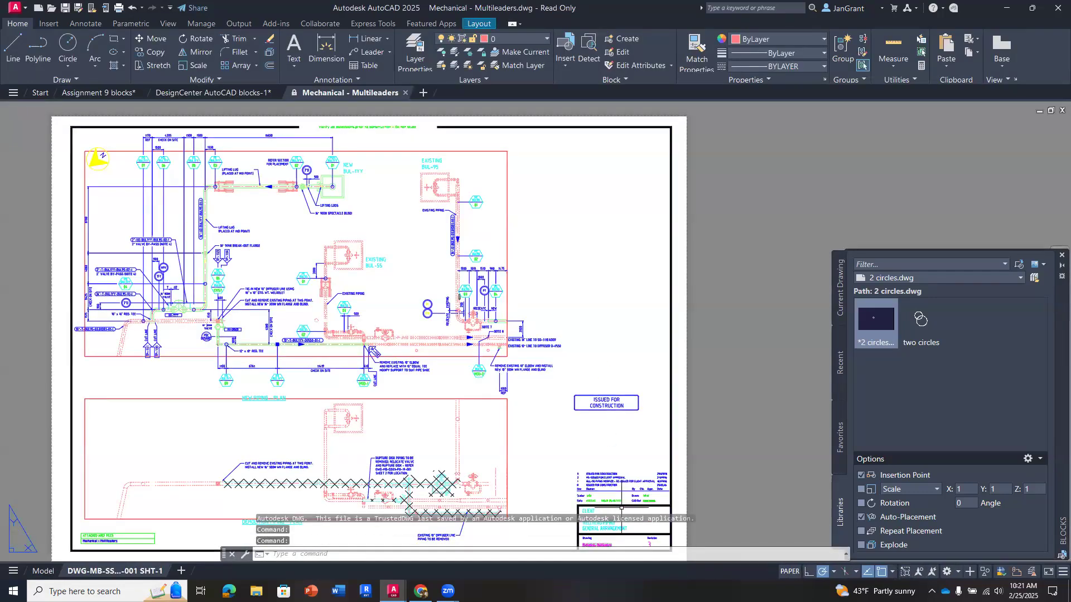
- Examine the title block and revision table in the lower corner of the sample sheet
scroll(621, 508, up, 6)
scroll(578, 329, down, 3)
scroll(532, 320, up, 3)
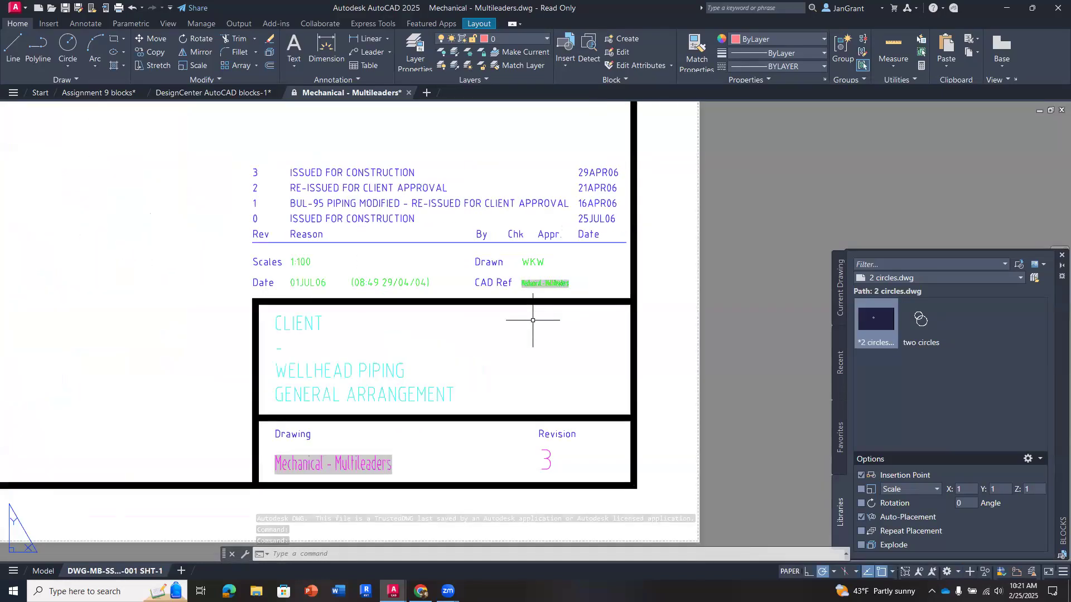
scroll(532, 320, down, 2)
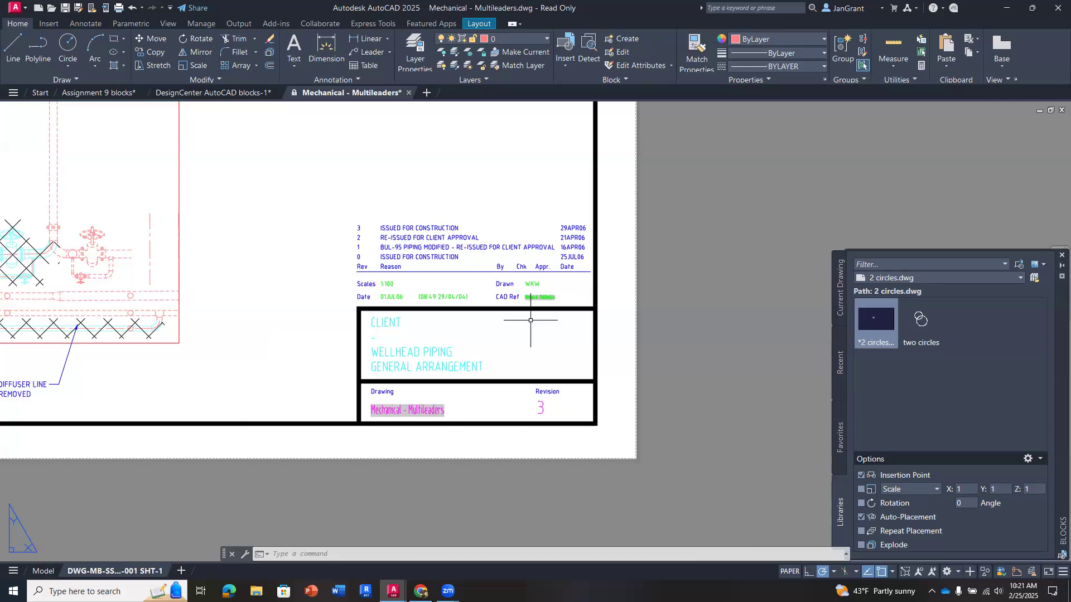
double_click(504, 285)
key(Escape)
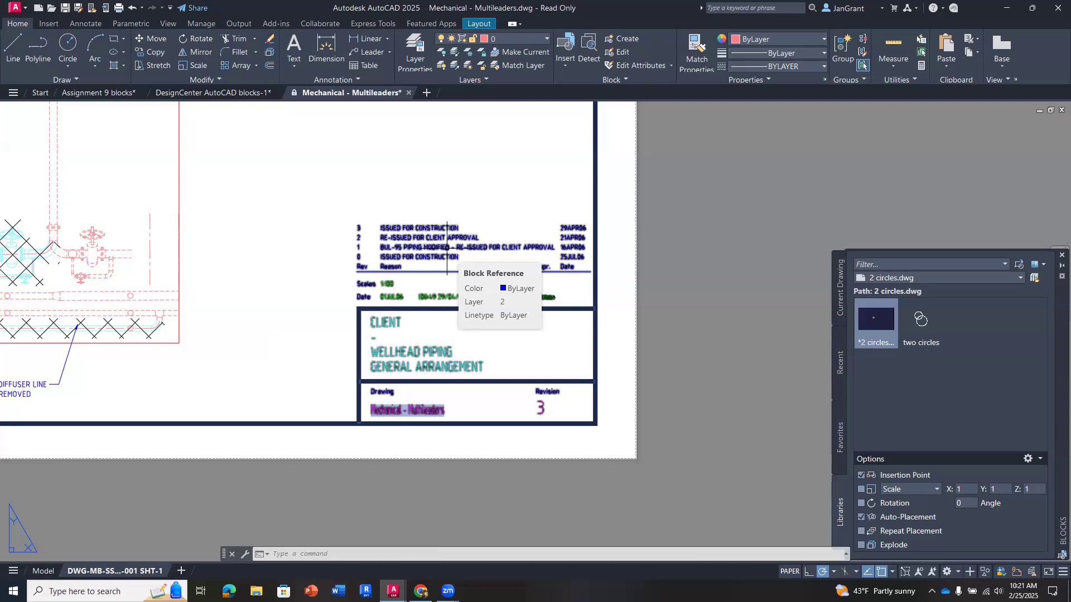
- Open the sample title block's attributes for editing from the top revision entry and look through its full tag, prompt and value list
scroll(523, 230, down, 3)
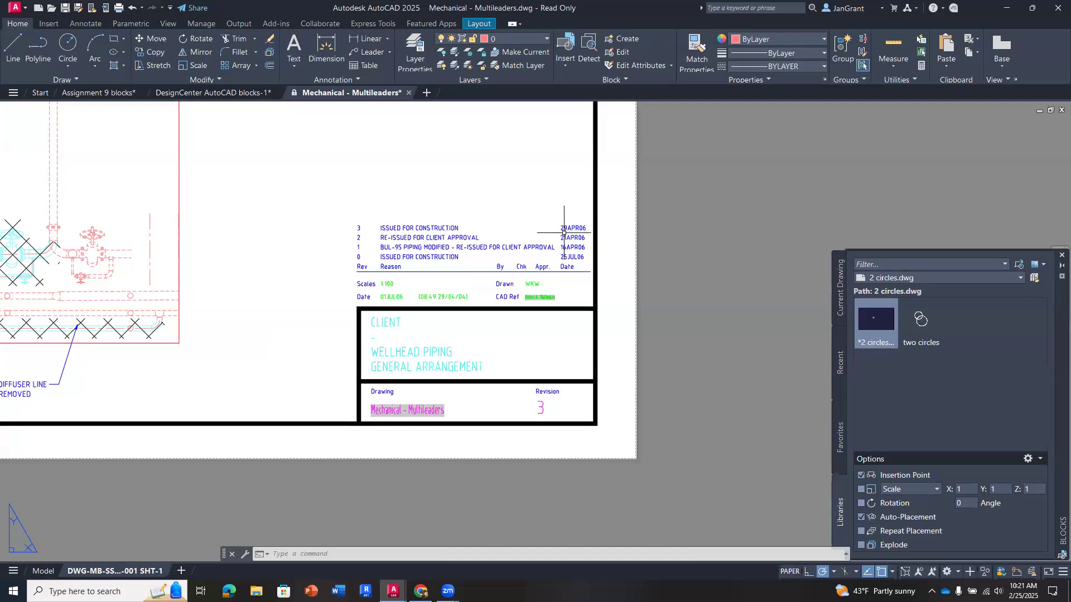
scroll(523, 230, up, 2)
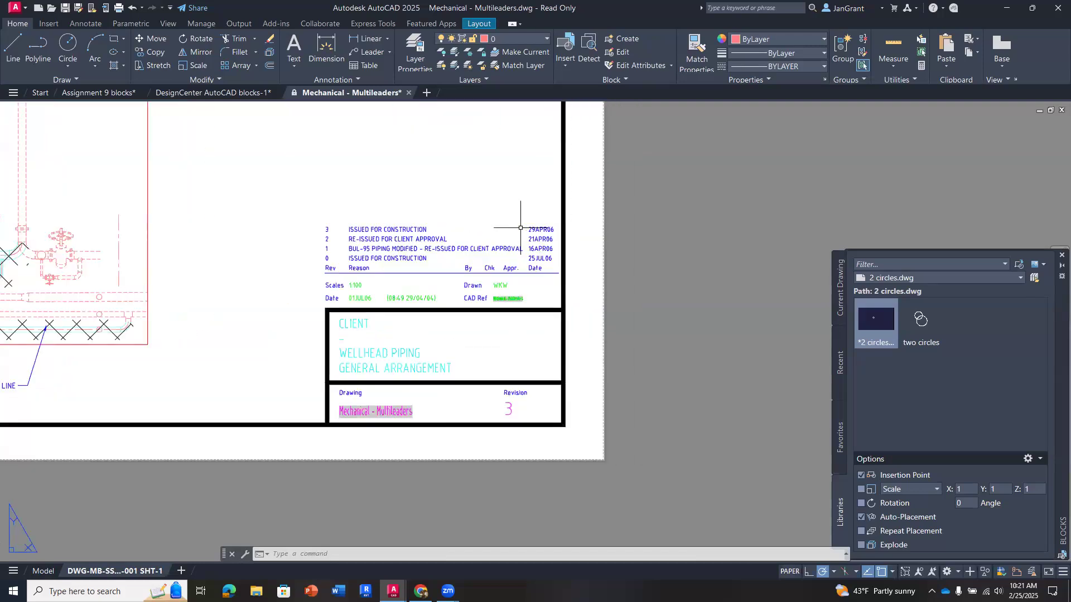
click(413, 230)
double_click(413, 229)
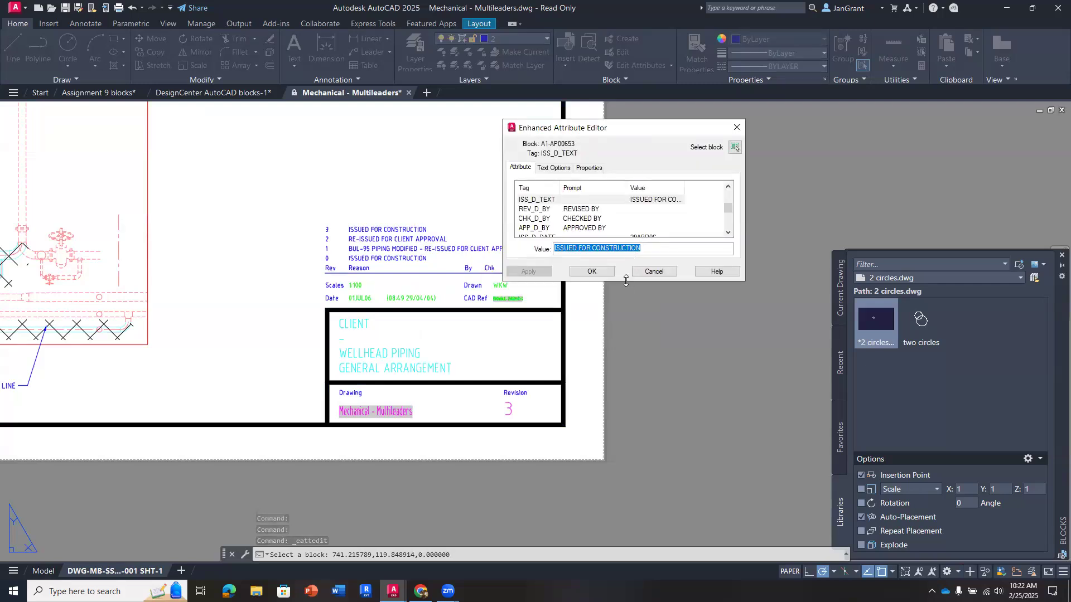
drag(626, 281, 632, 522)
drag(631, 128, 696, 124)
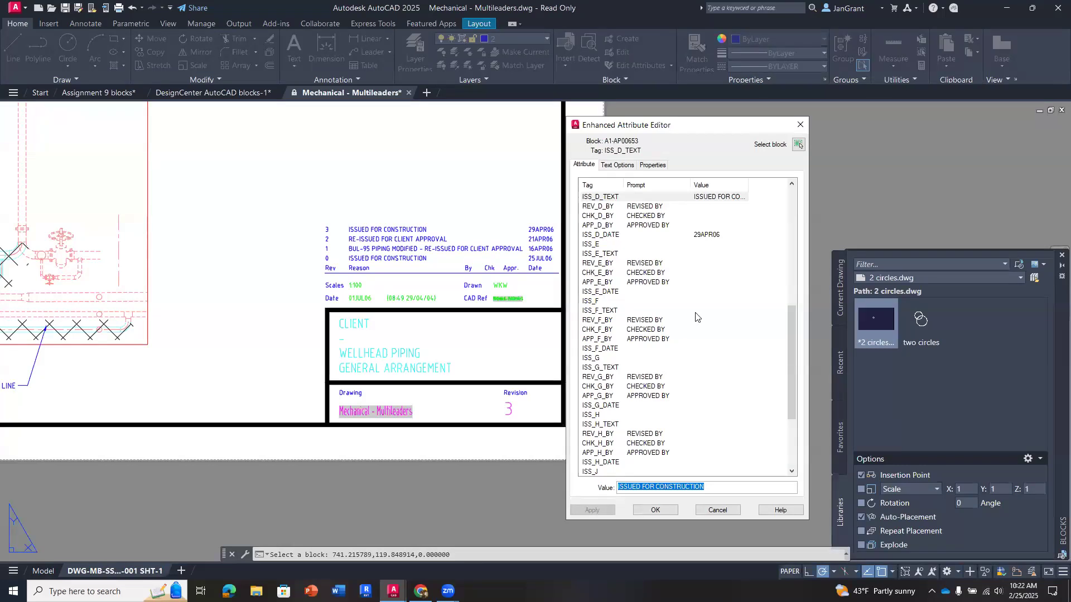
scroll(695, 315, down, 4)
scroll(681, 349, up, 10)
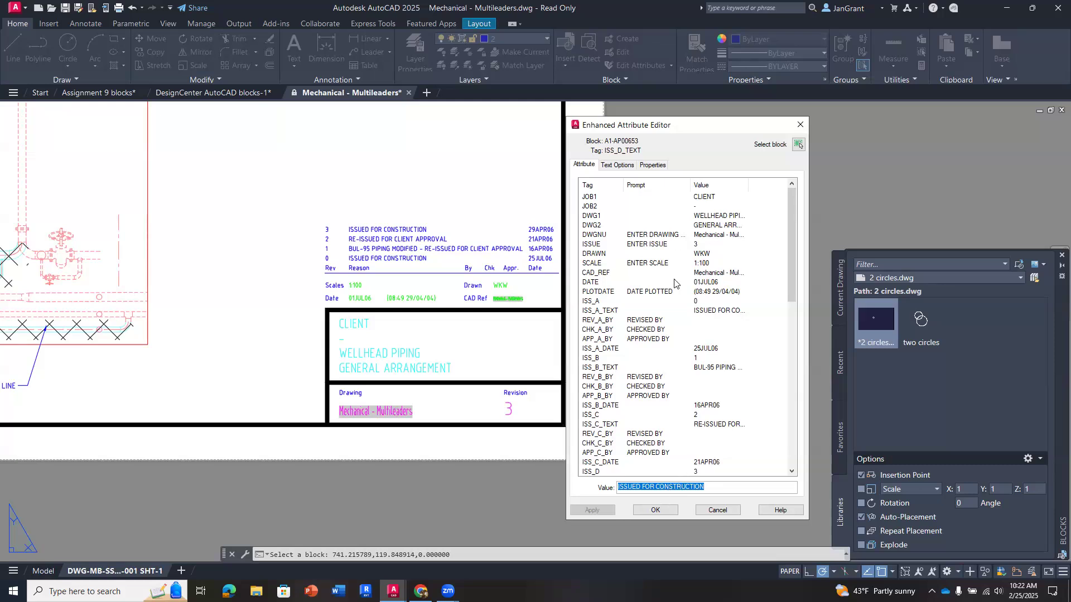
scroll(675, 284, down, 9)
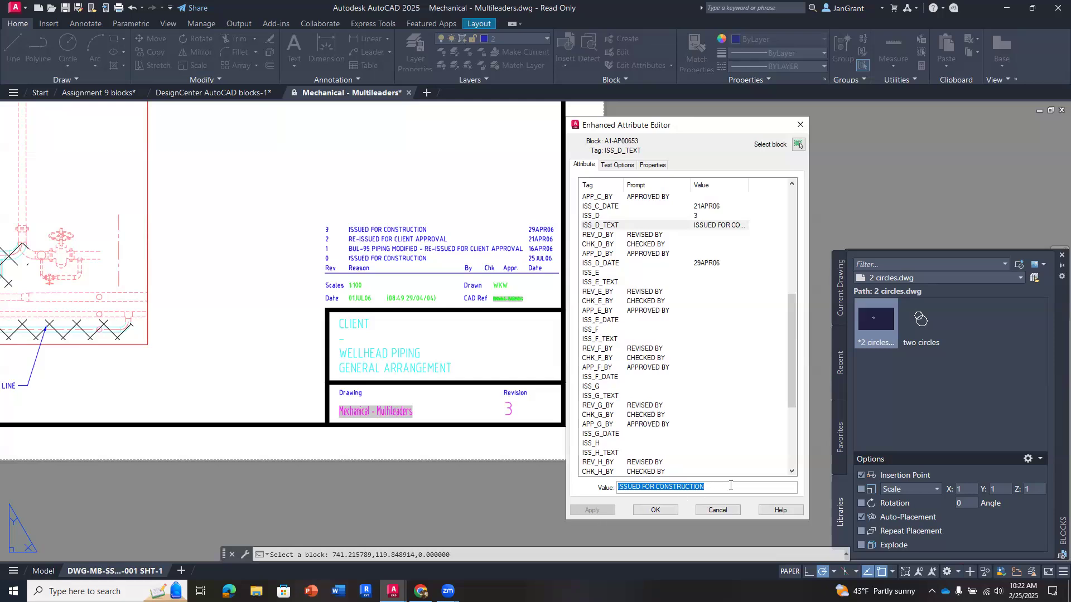
- Change the ISS_D_TEXT attribute value to "THIS IS A TEXT ATTRIBUTE" and apply it to the revision table
key(BackSpace)
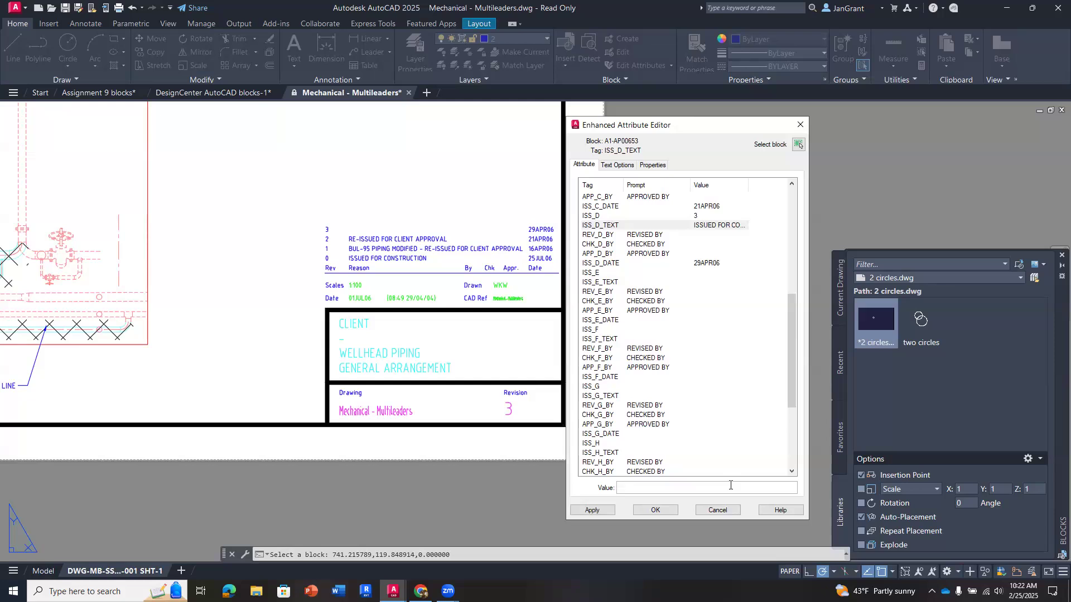
text(thi)
text(THIS IS A)
text( TEXT ATT)
text(RIBRU)
key(BackSpace)
key(BackSpace)
text(UTE)
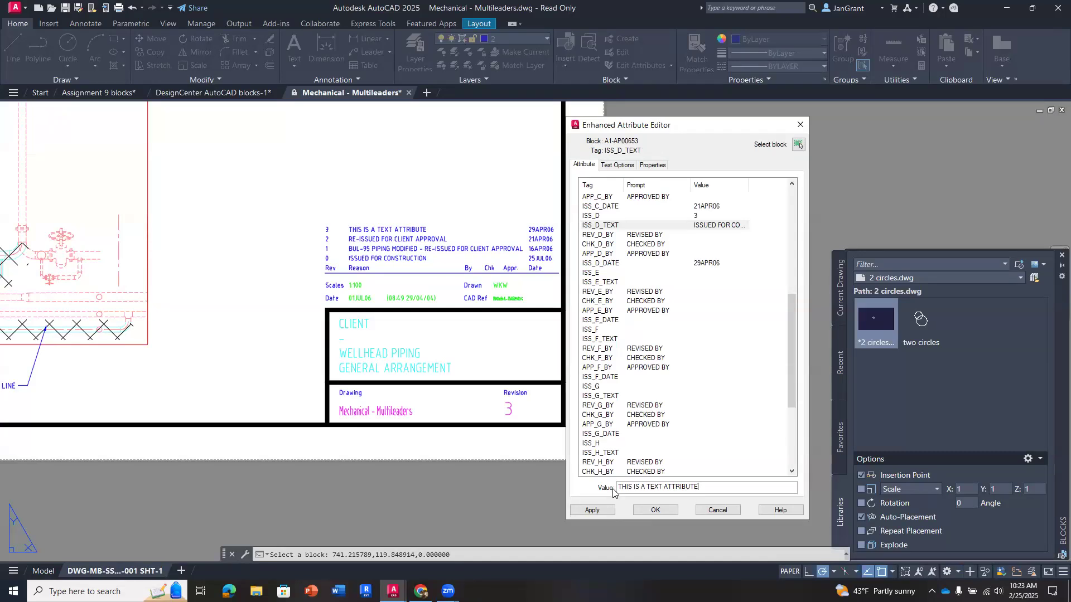
click(661, 511)
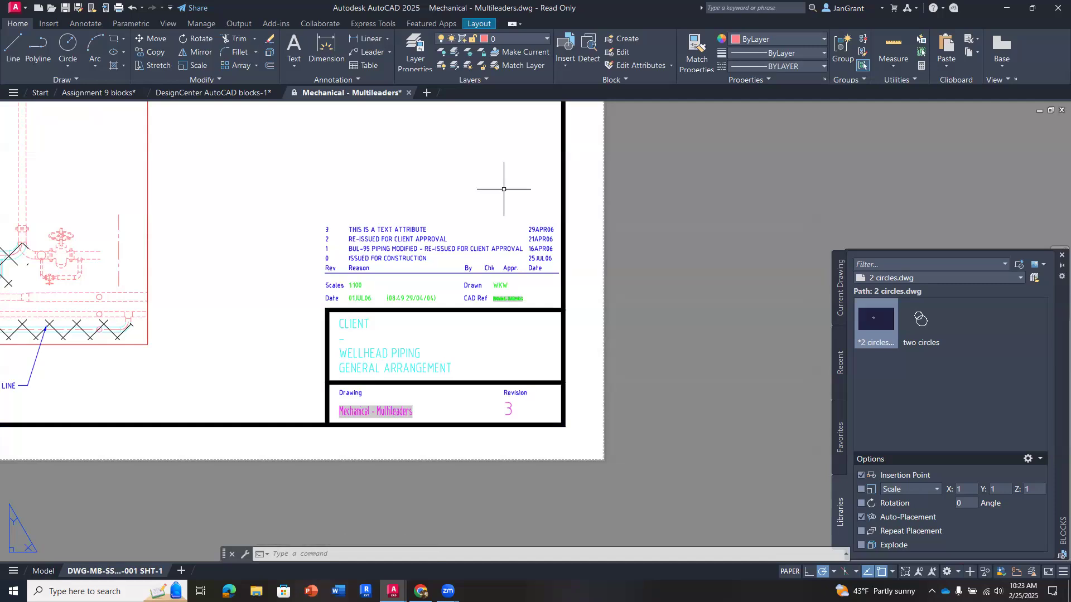
- Close the Mechanical - Multileaders drawing without saving and return to the Assignment 9 blocks drawing
click(409, 92)
click(564, 327)
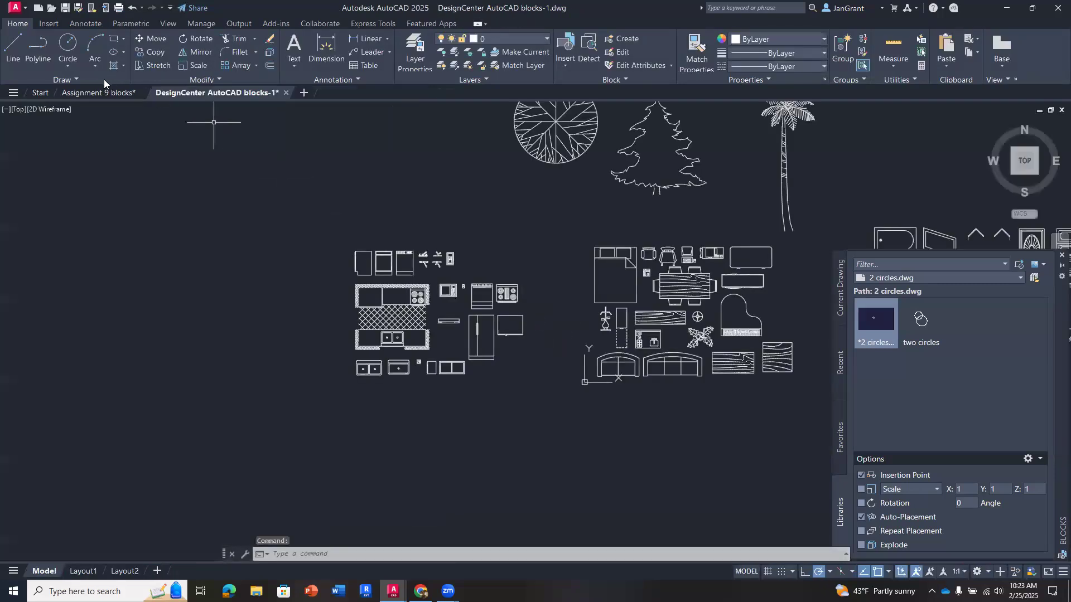
click(101, 91)
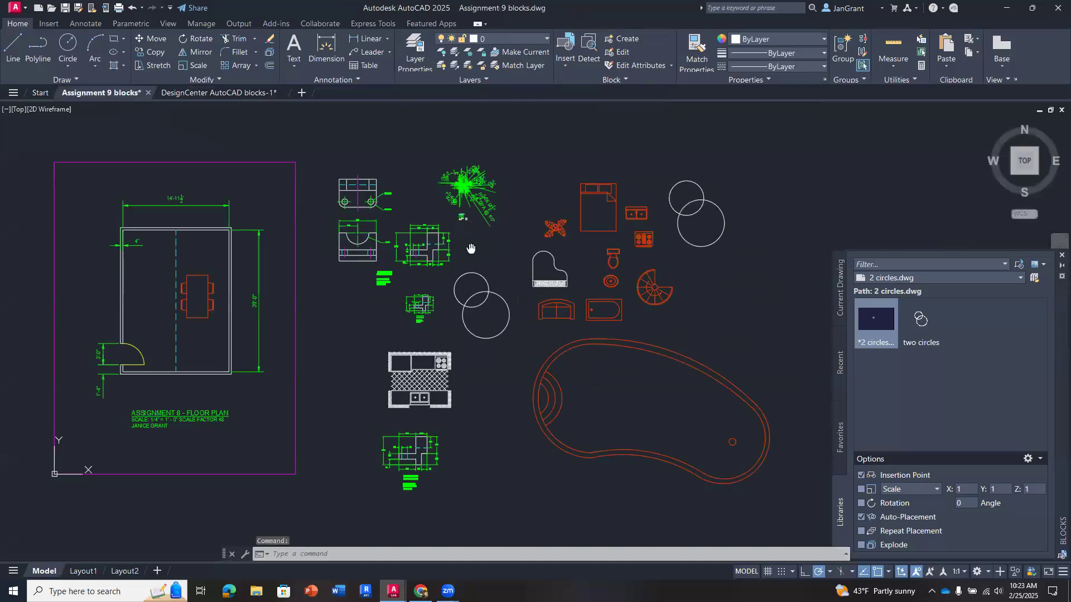
middle_drag(471, 249, 477, 248)
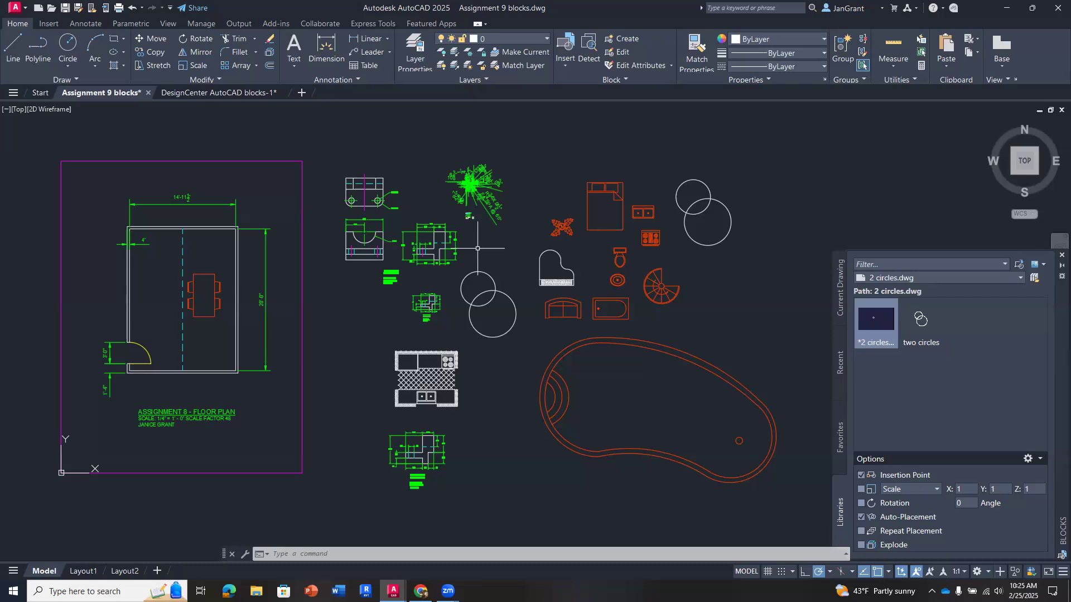
- Examine the file types attachable as external references and look over the drawing's layer list
text(xref)
key(Return)
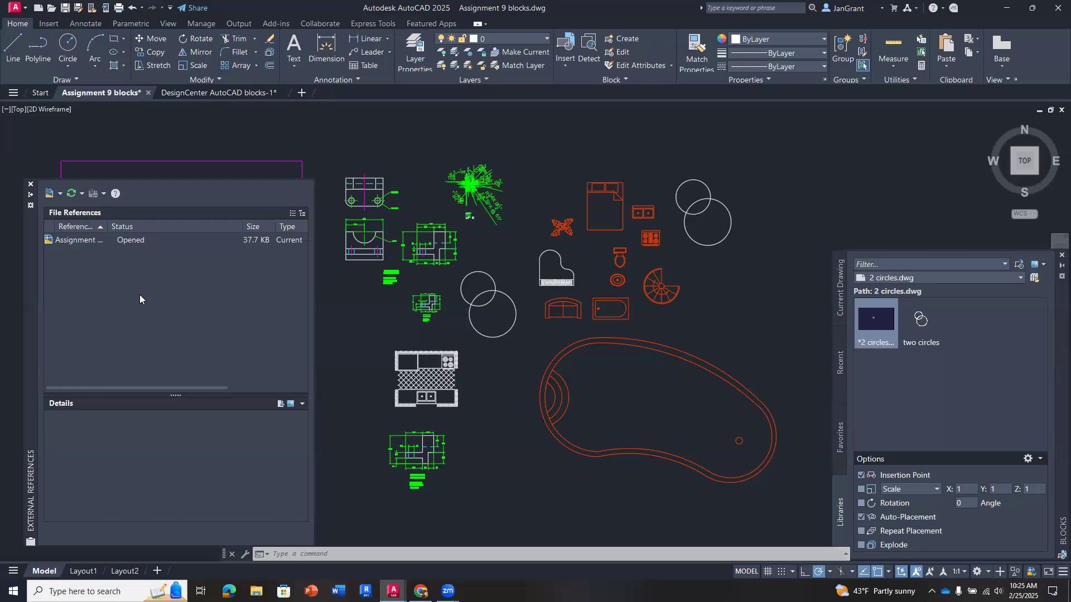
click(60, 194)
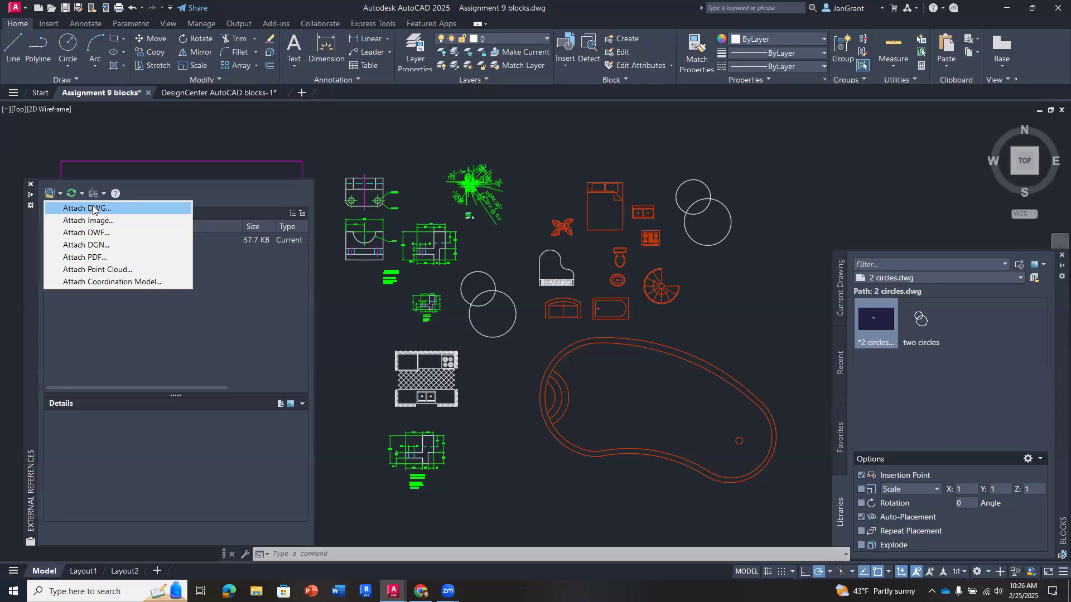
click(330, 144)
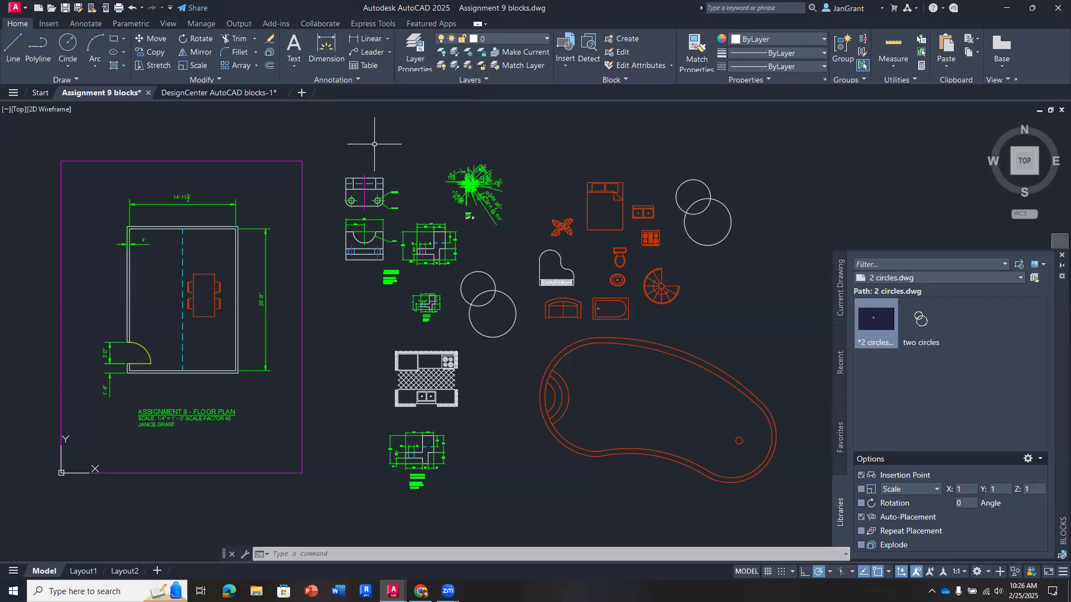
click(415, 51)
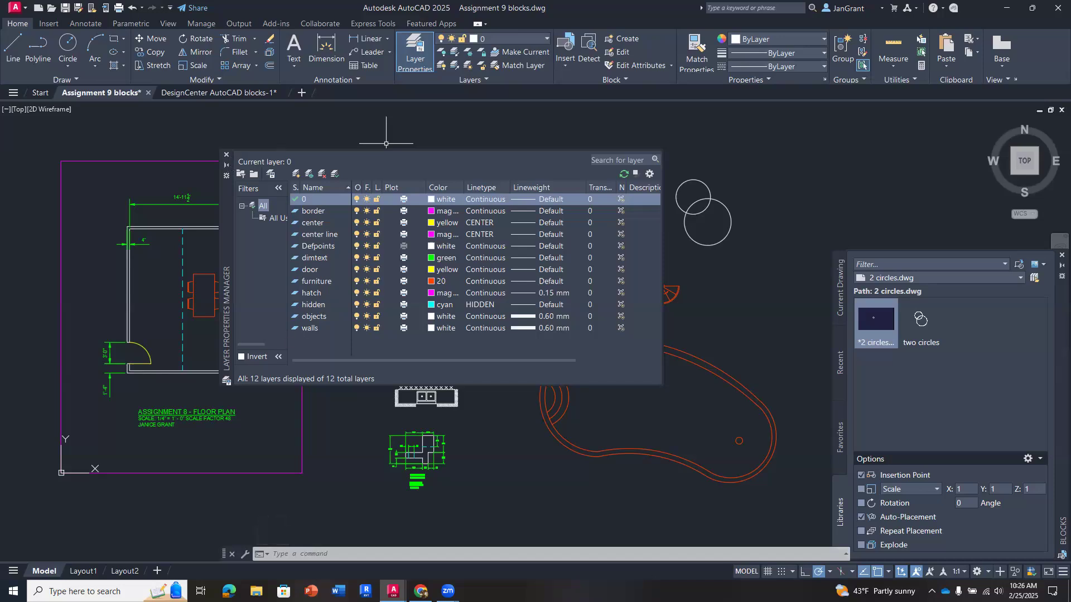
click(226, 155)
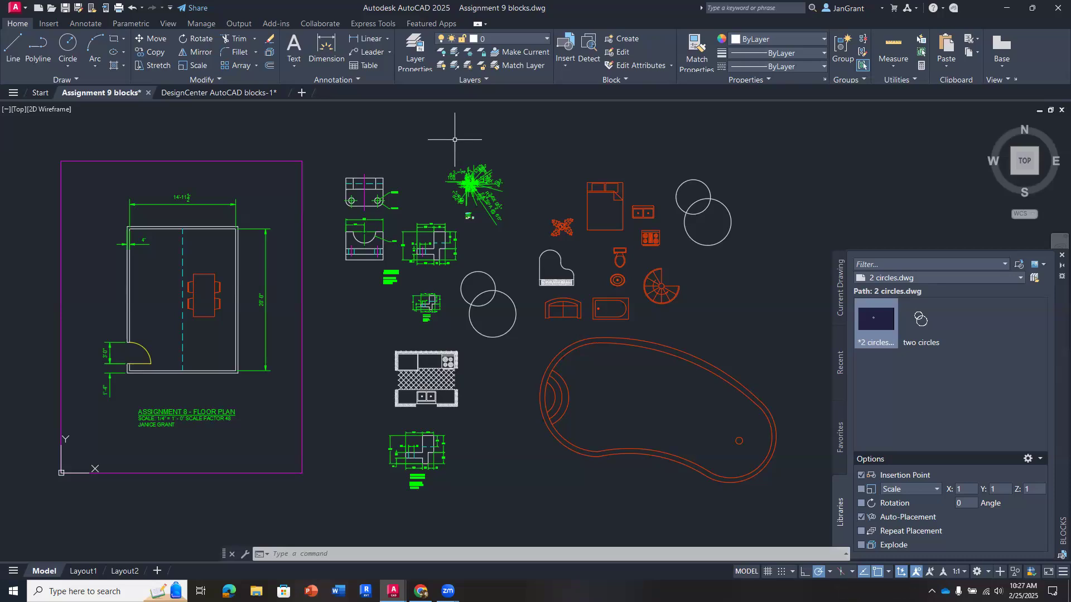
- Add multiline text above the kitchen block with "ASSIGNMENT 9 BLOCKS" on the first line and "STUDENT NAME" below
click(286, 66)
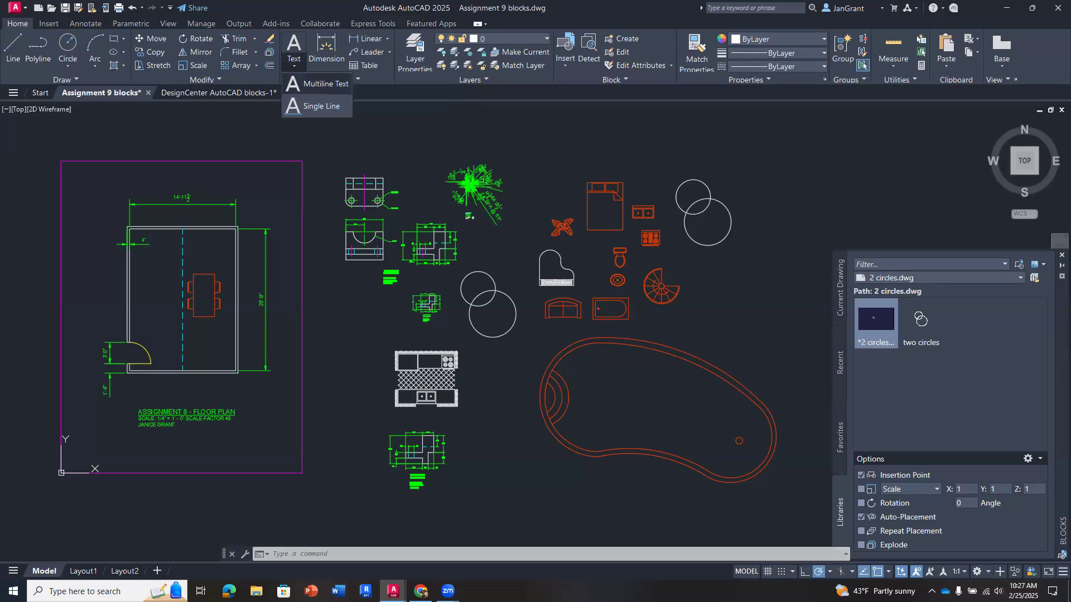
click(323, 84)
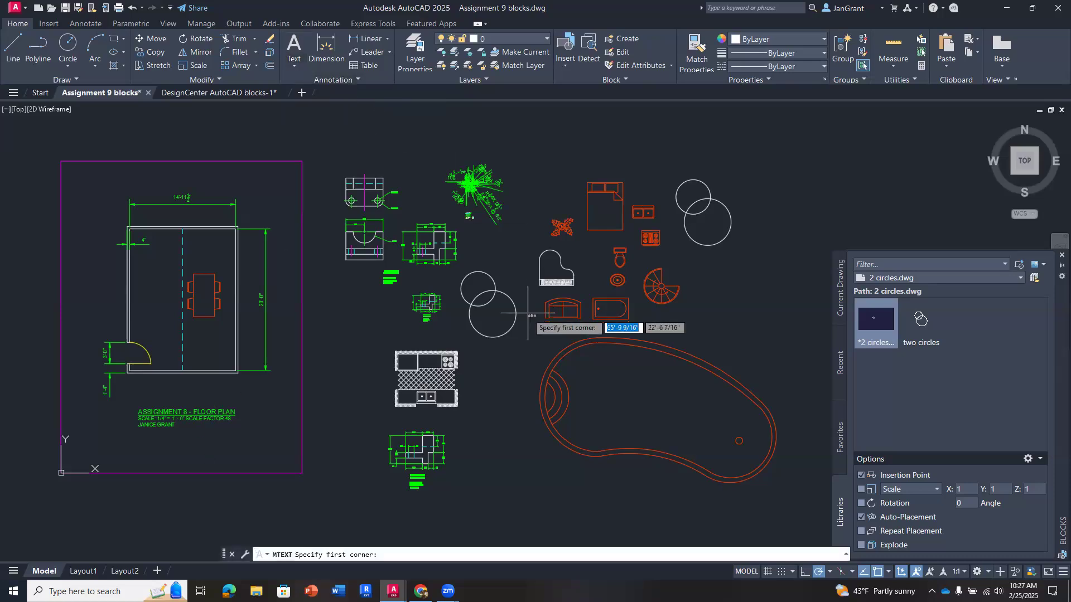
click(327, 323)
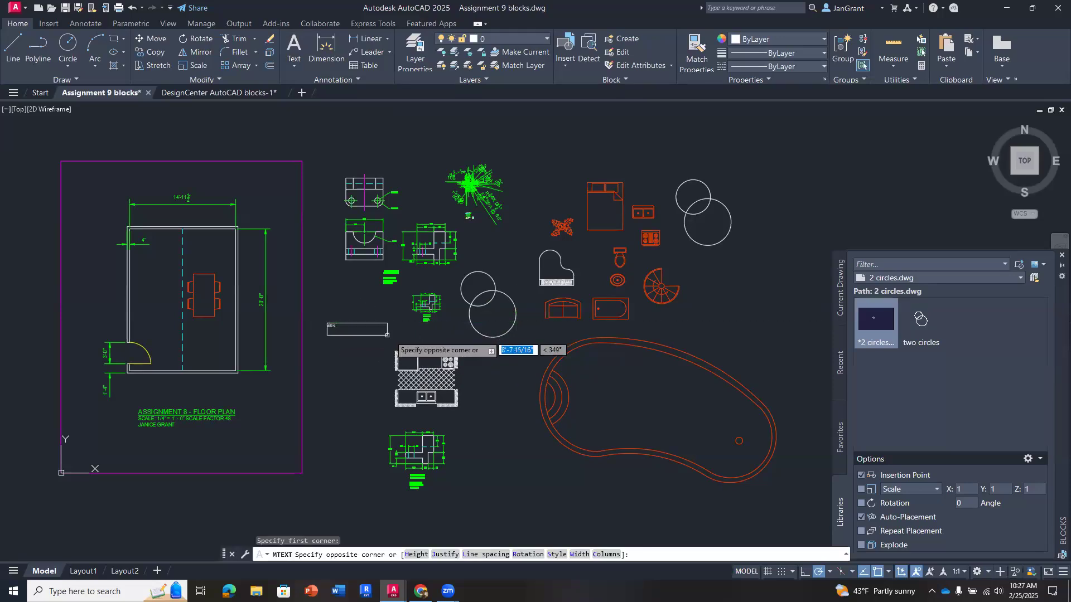
click(467, 342)
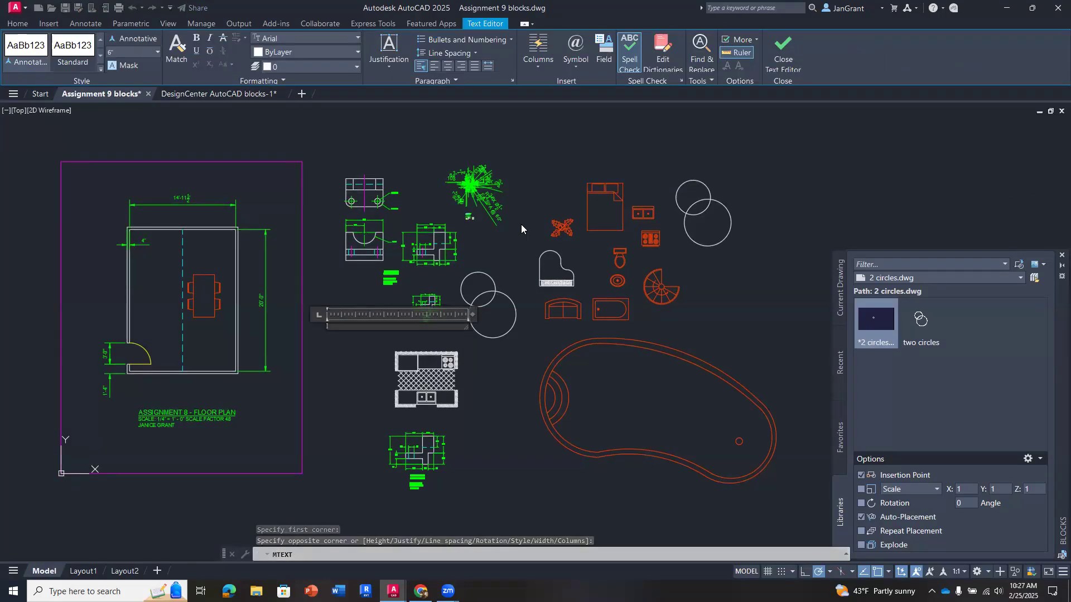
text(assign)
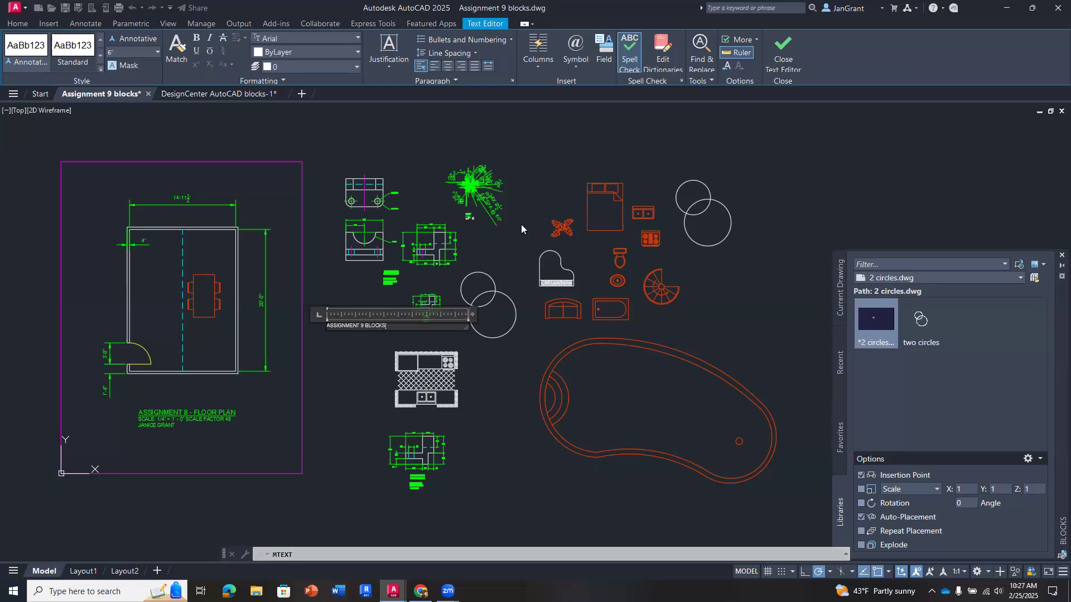
key(Return)
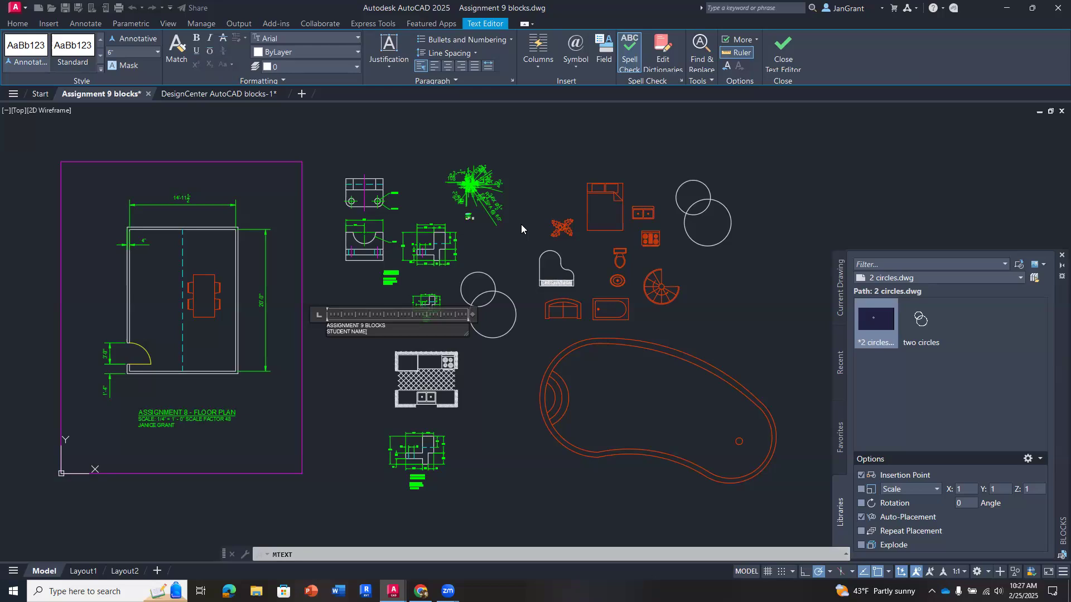
- Underline the "ASSIGNMENT 9 BLOCKS" line, set its text height to 10", and finish the text
click(391, 325)
drag(386, 326, 319, 326)
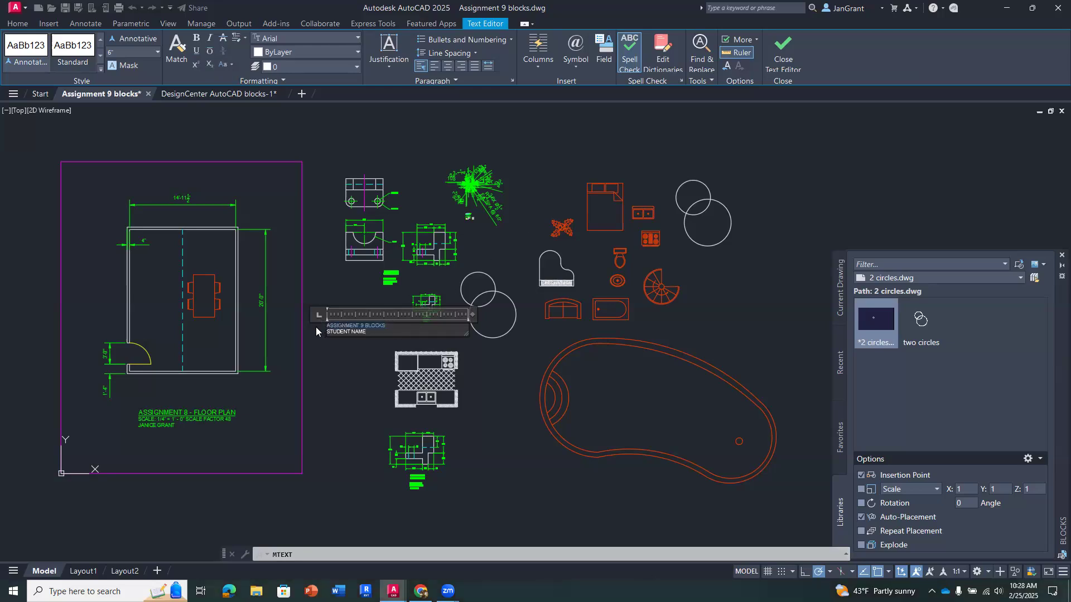
click(196, 51)
key(Return)
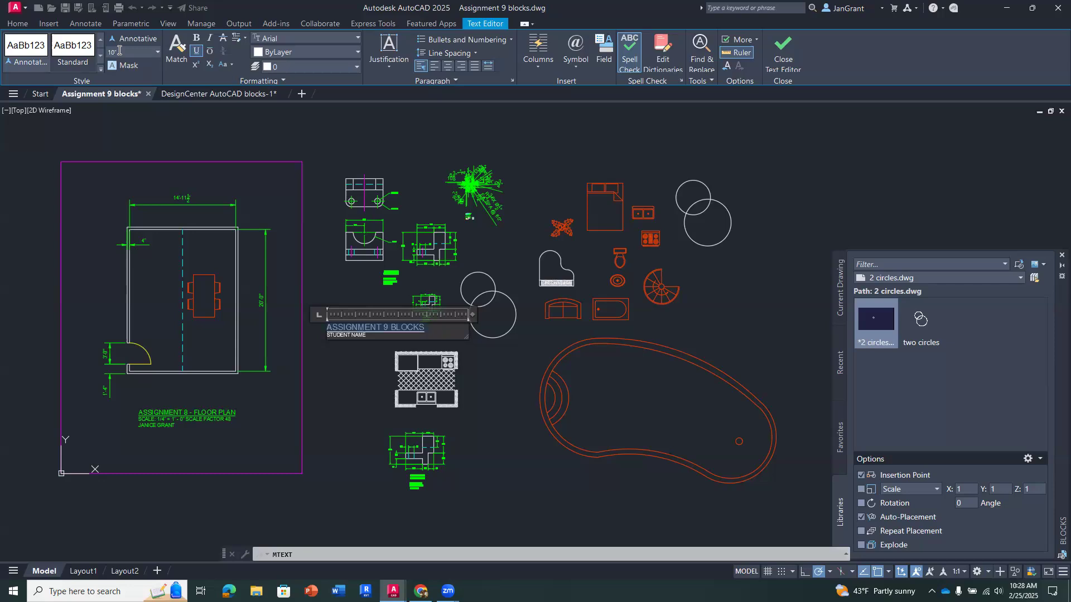
click(348, 386)
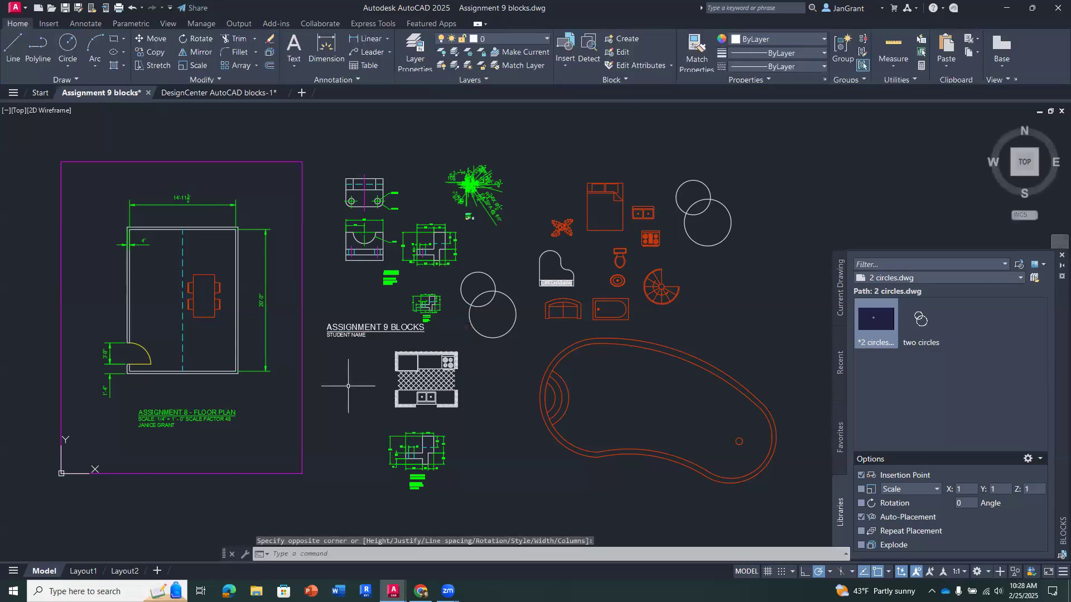
- Move the Assignment 9 text slightly down toward the kitchen block and shift the swimming pool block to the left
click(383, 328)
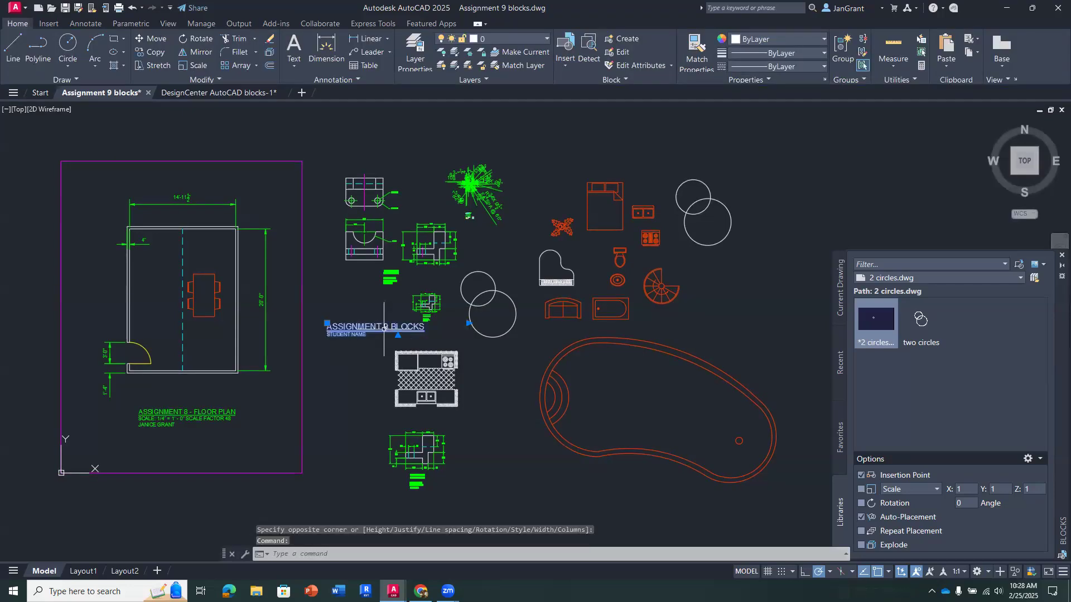
drag(385, 328, 385, 335)
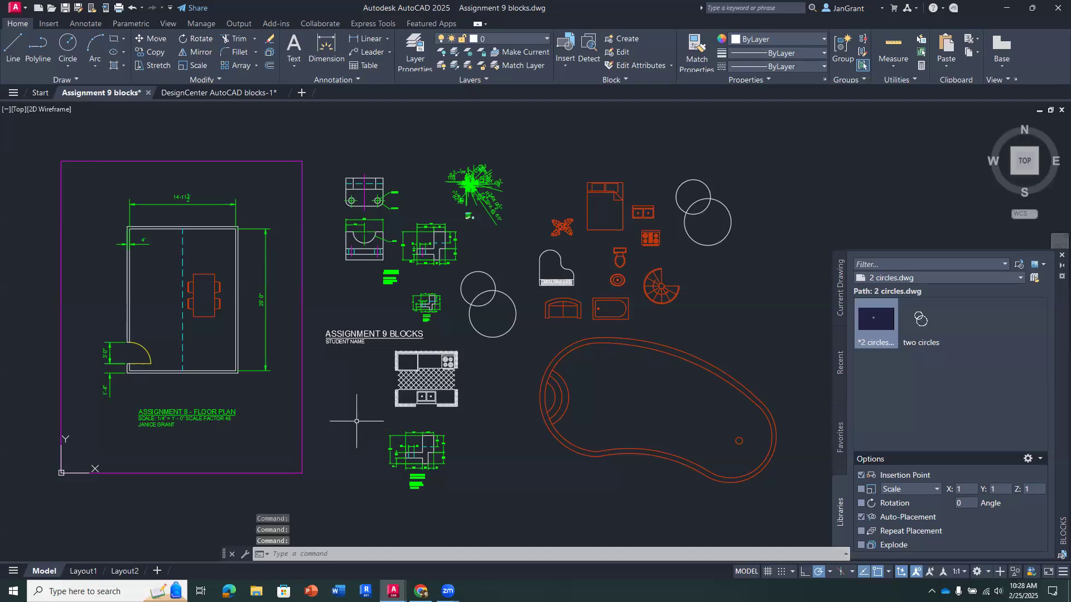
click(540, 406)
drag(532, 405, 478, 399)
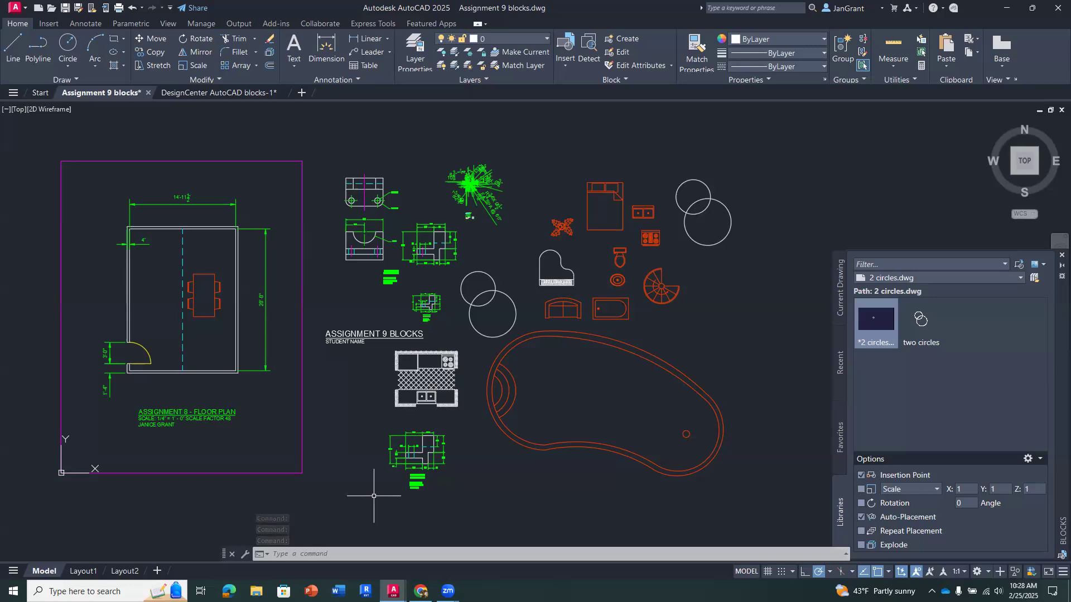
- Delete the Assignment 8 floor plan title and scale text beneath the plan
click(229, 412)
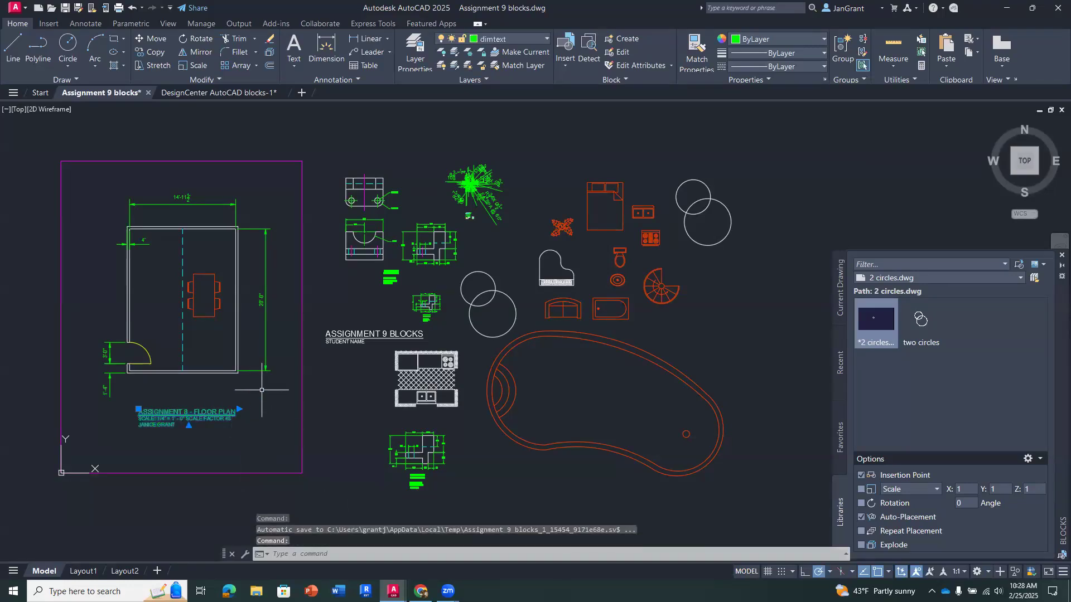
key(Delete)
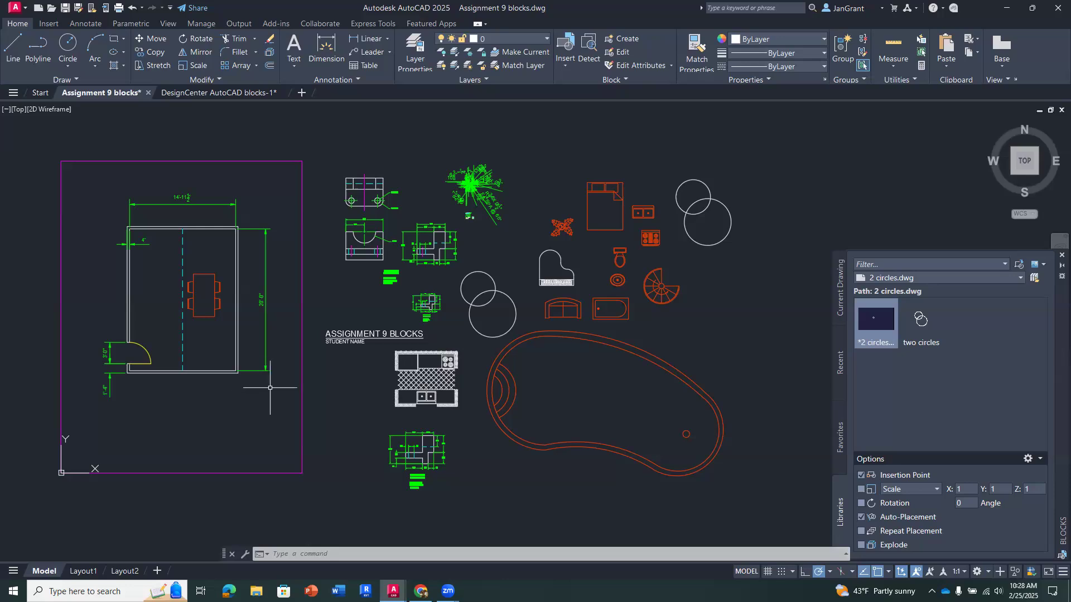
- Set up a single-sheet plot of the model with the scale fitted to paper and landscape orientation
middle_drag(359, 365, 359, 380)
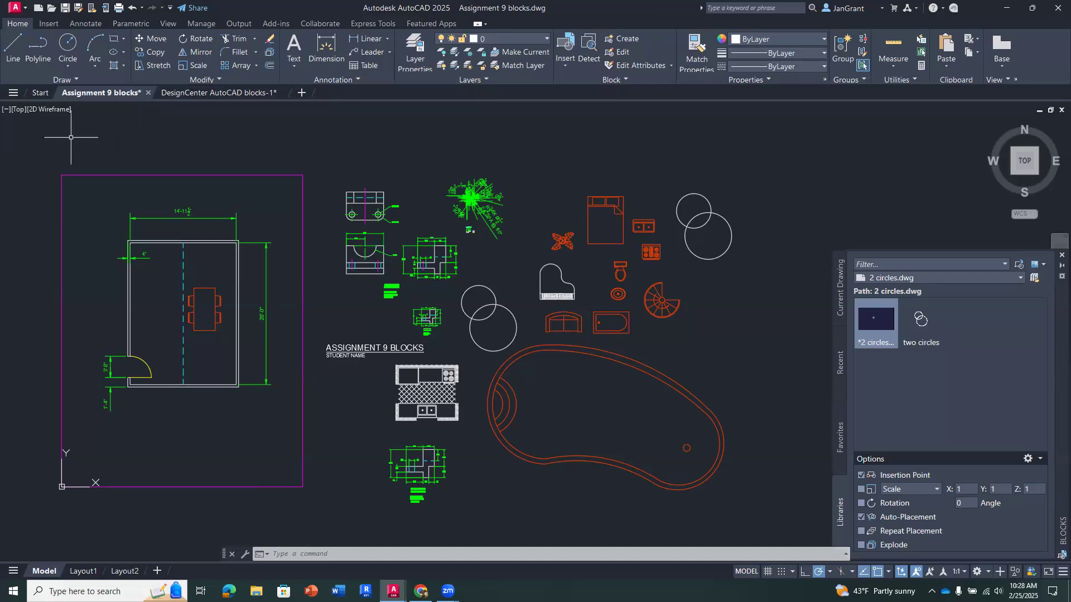
click(119, 8)
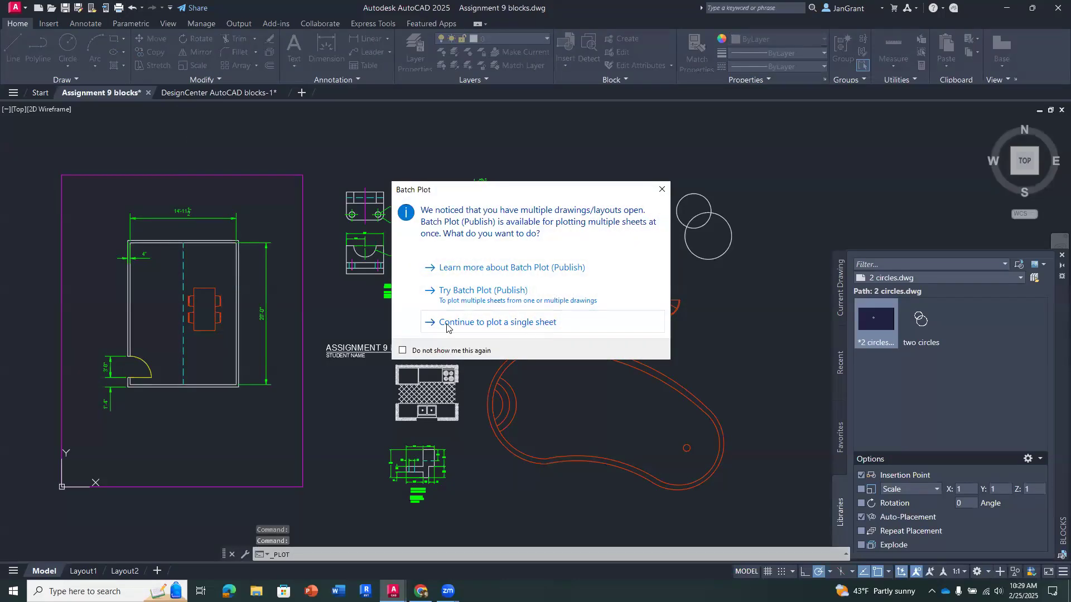
click(533, 322)
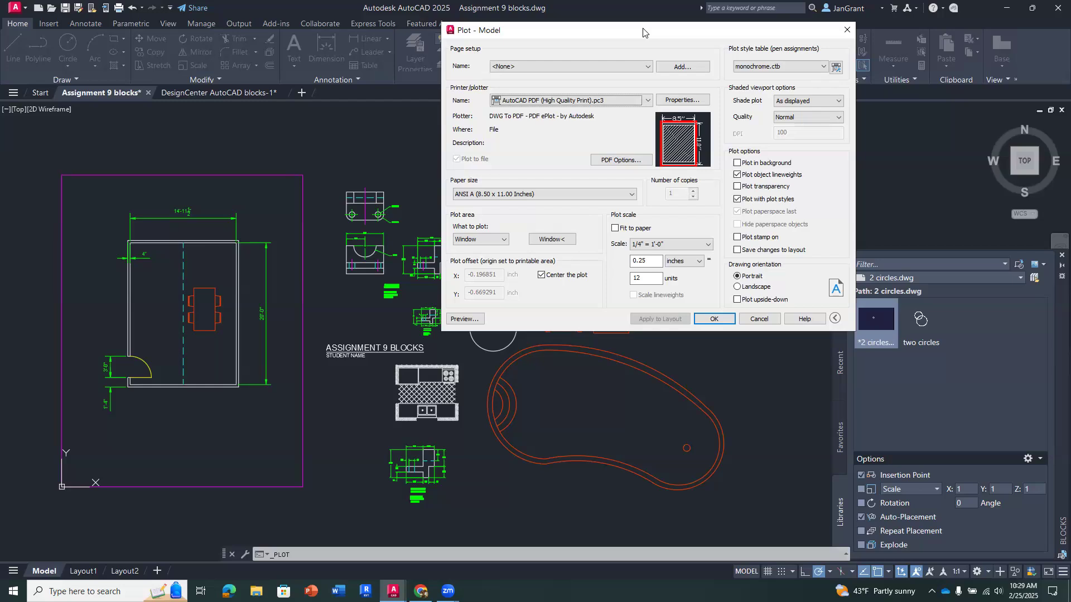
drag(643, 33, 460, 85)
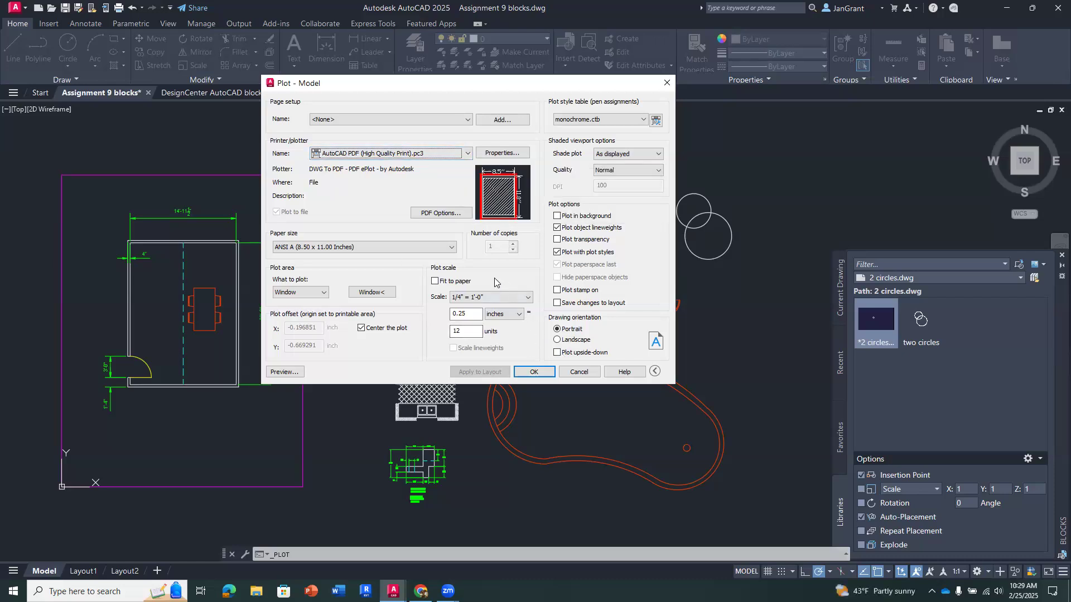
click(435, 281)
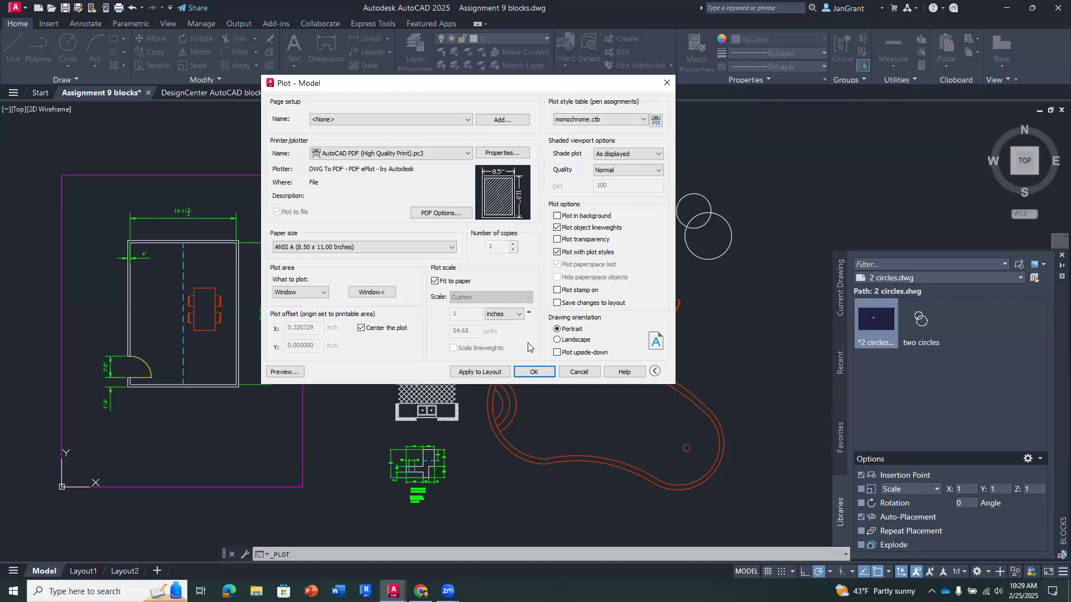
click(557, 341)
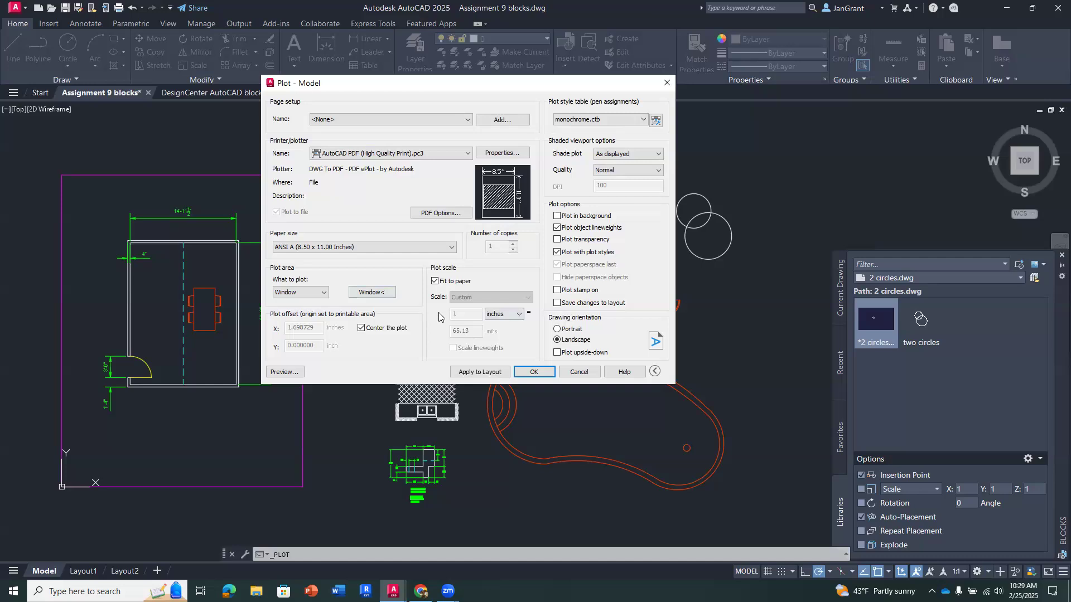
- Define the plot window around the floor plan and all the blocks, and apply the plot settings to the layout
click(372, 294)
click(369, 293)
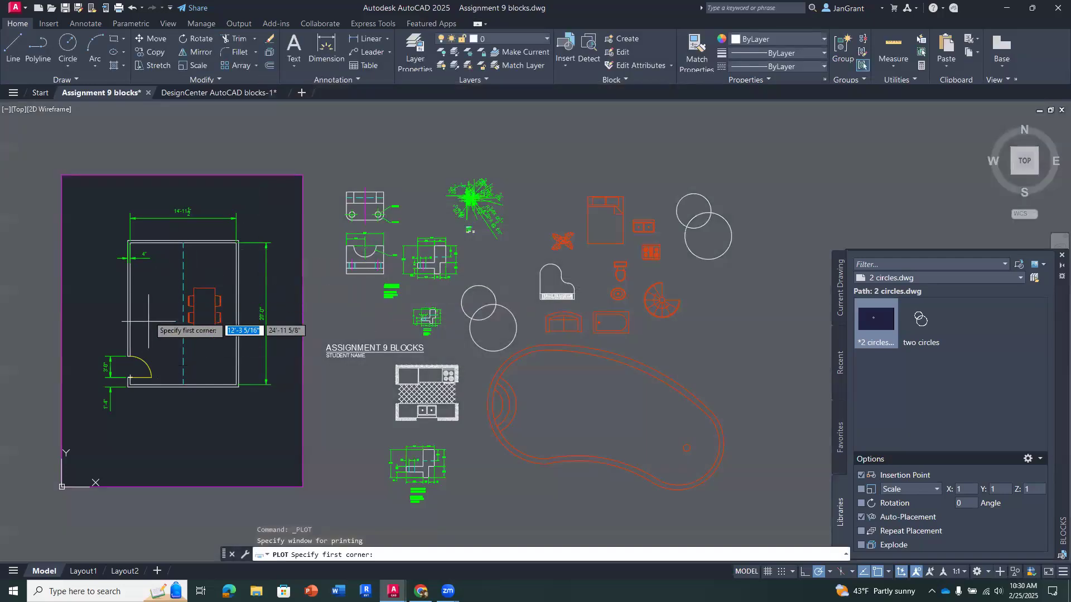
click(764, 151)
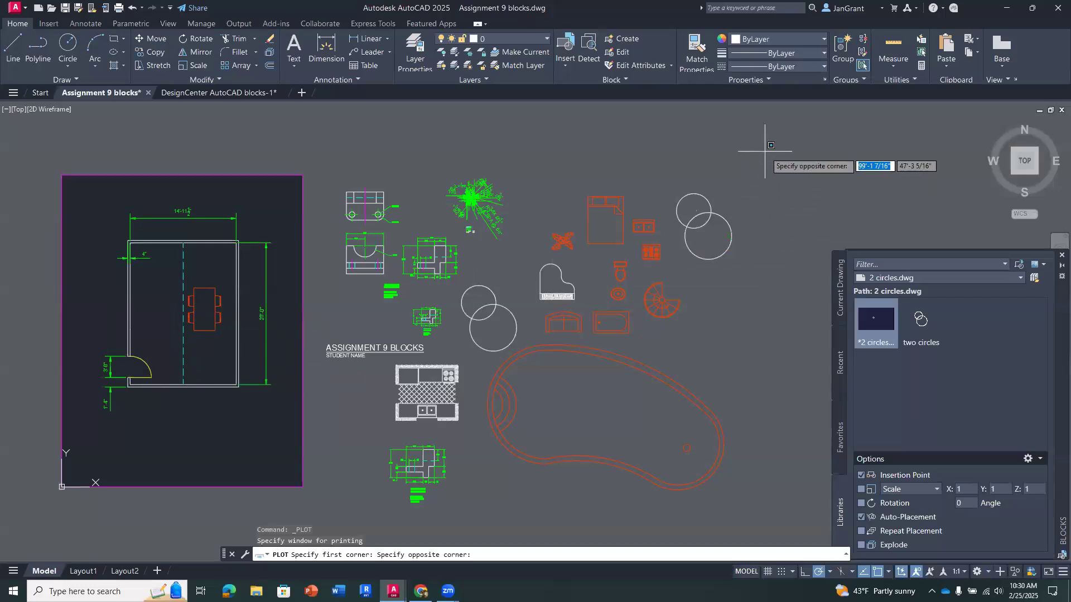
click(47, 513)
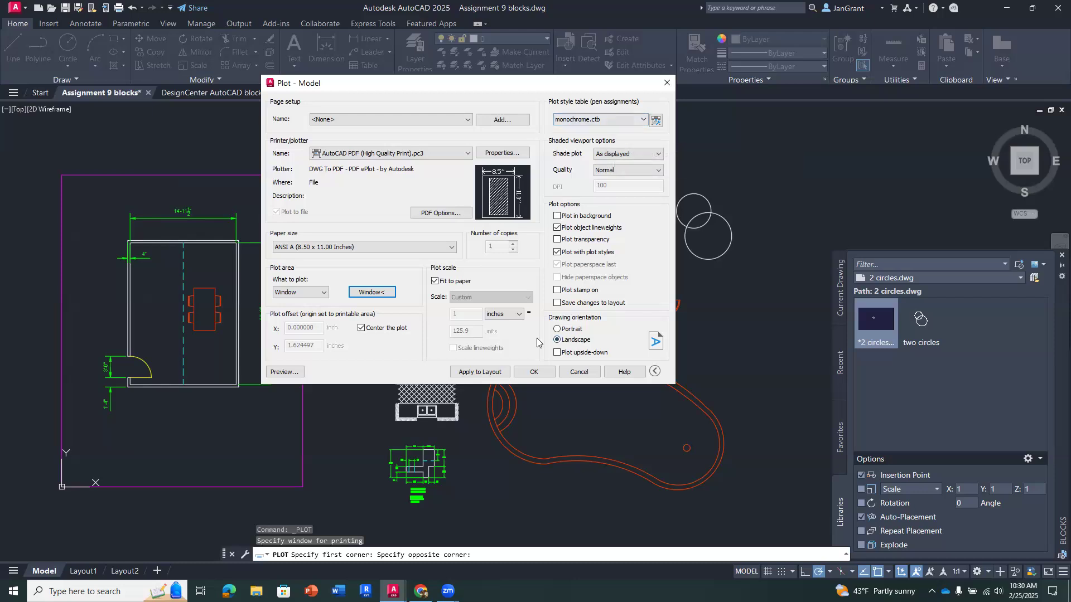
click(471, 371)
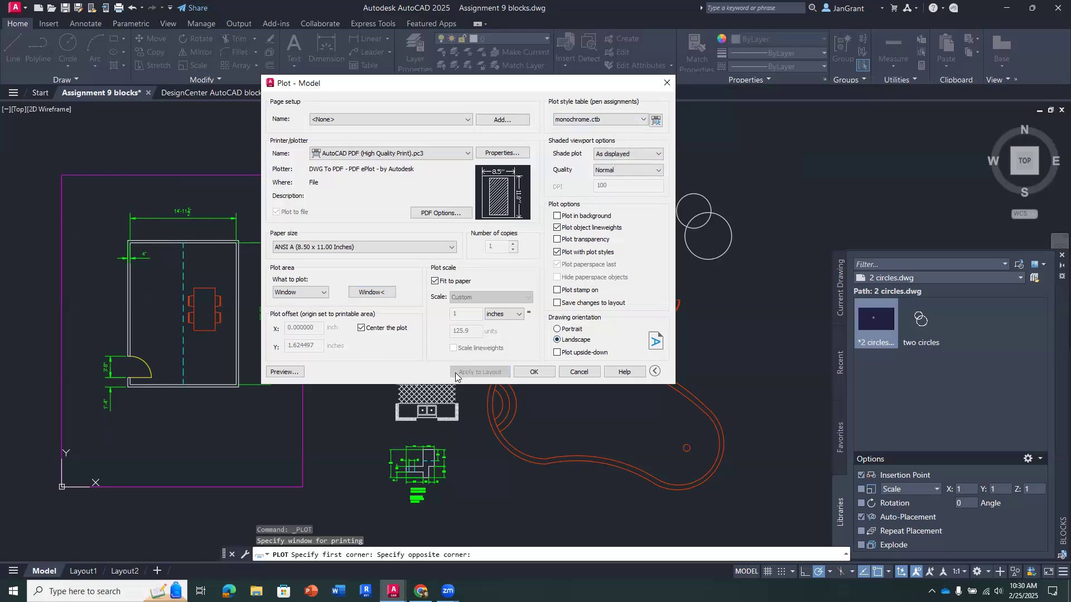
- Preview the plot and check the floor plan, blocks and title on the sheet up close and as a whole
click(296, 372)
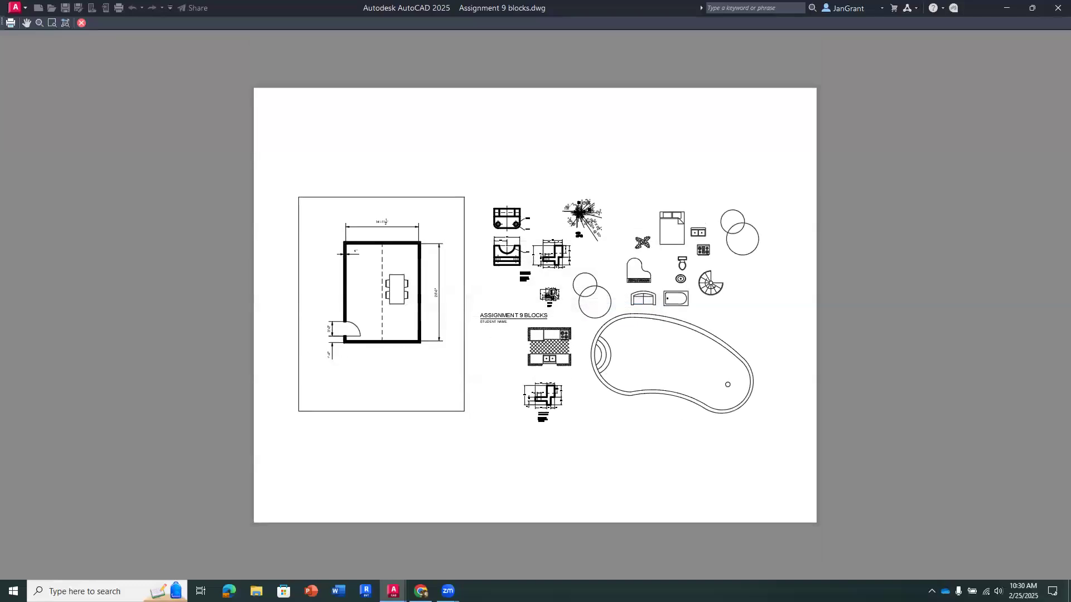
scroll(552, 293, up, 2)
scroll(552, 293, down, 2)
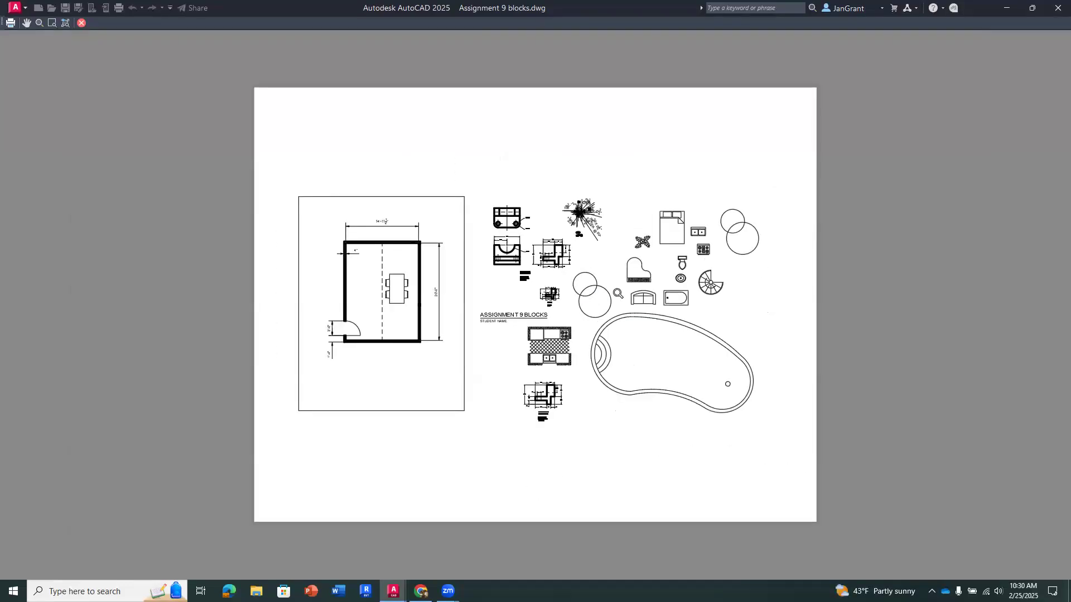
scroll(618, 294, up, 2)
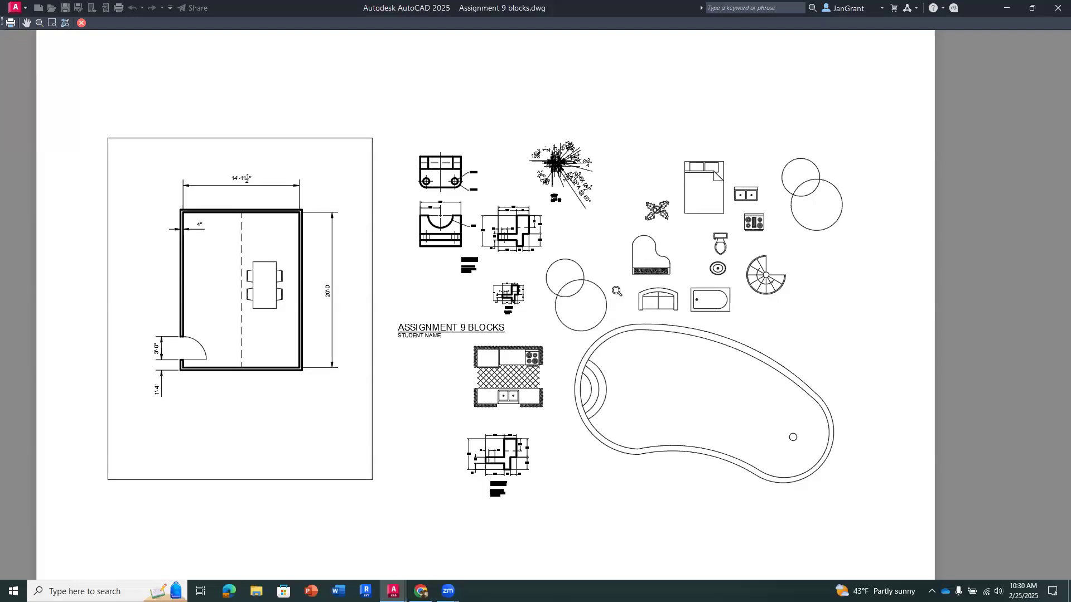
scroll(614, 291, down, 2)
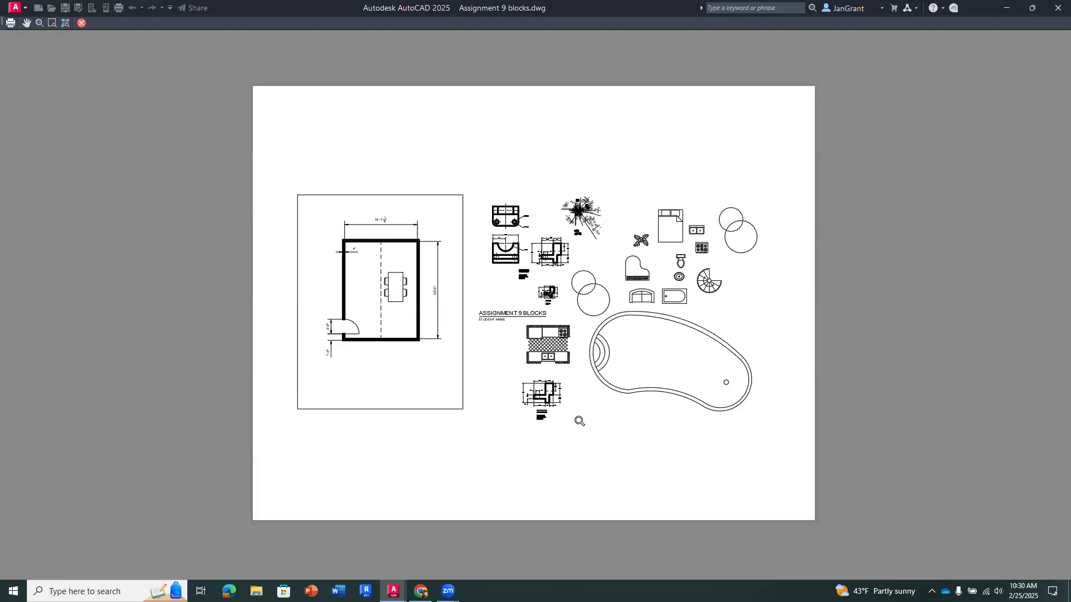
scroll(577, 273, up, 2)
scroll(578, 273, down, 2)
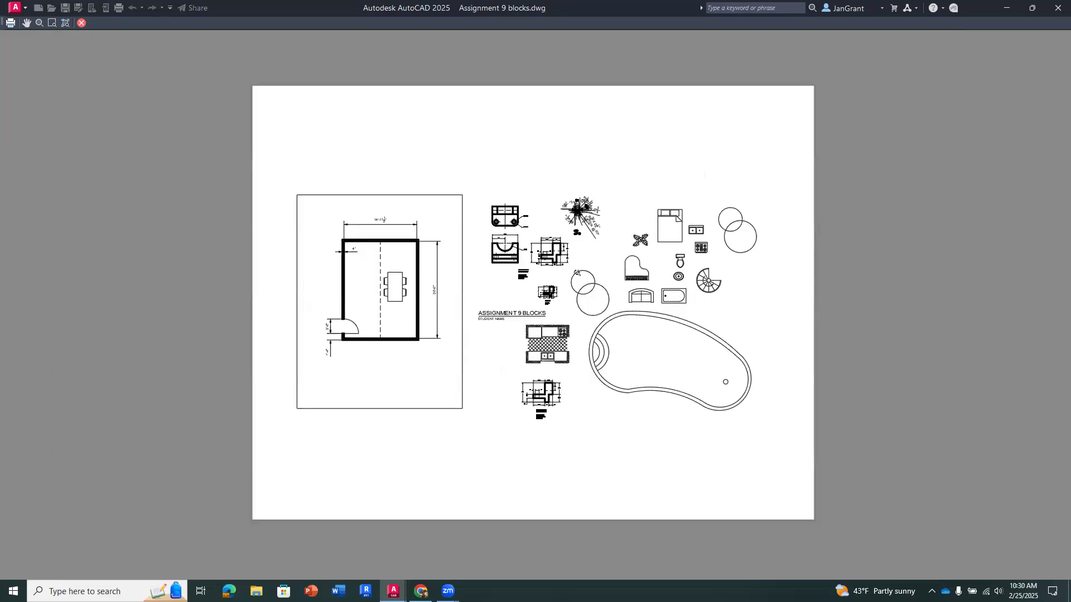
- Plot the previewed sheet and save it as Assignment 9 blocks-Model.pdf in the 0000 2025 Winter folder under 0000 DRCG 1130 CAD
right_click(564, 160)
click(609, 181)
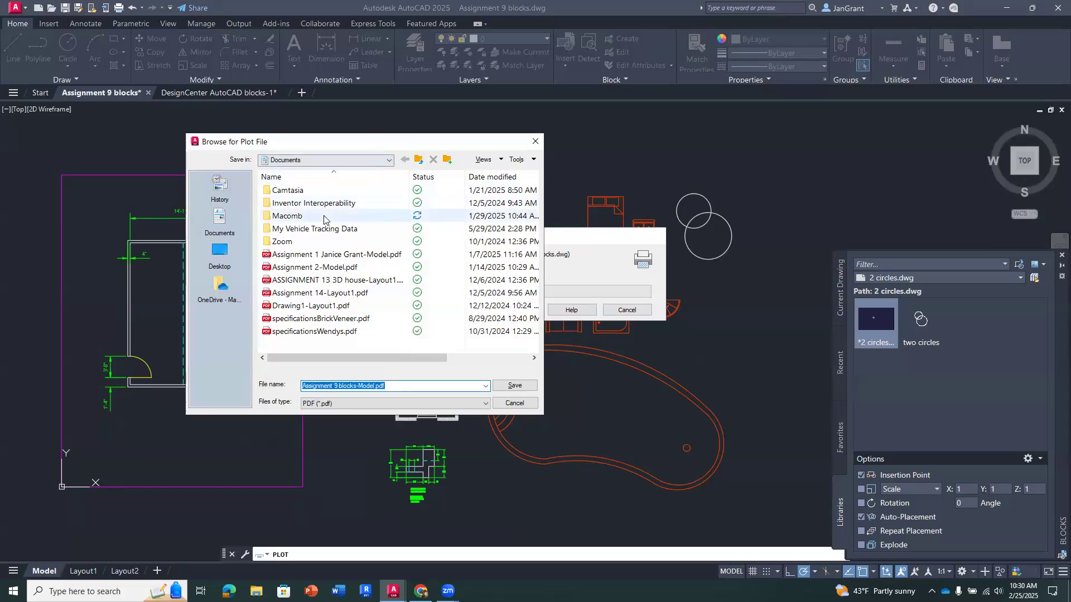
double_click(326, 217)
double_click(333, 206)
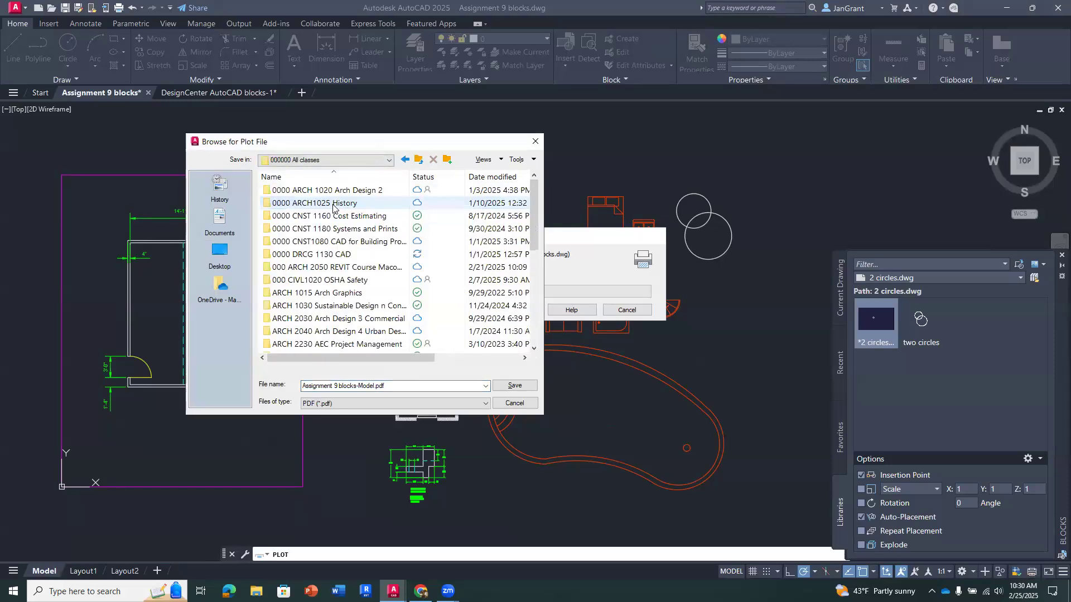
double_click(363, 259)
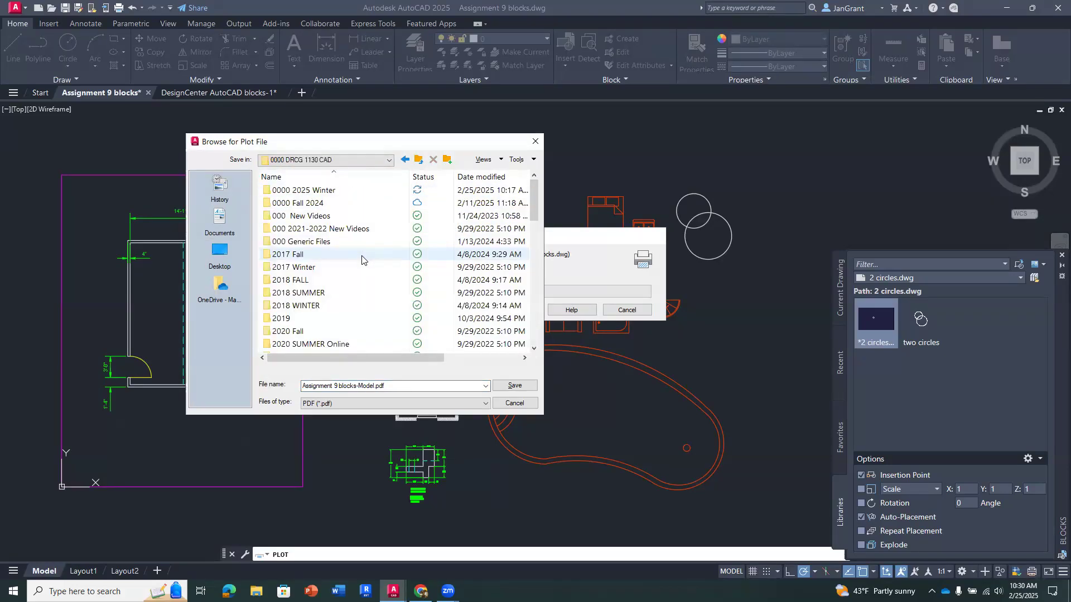
double_click(354, 191)
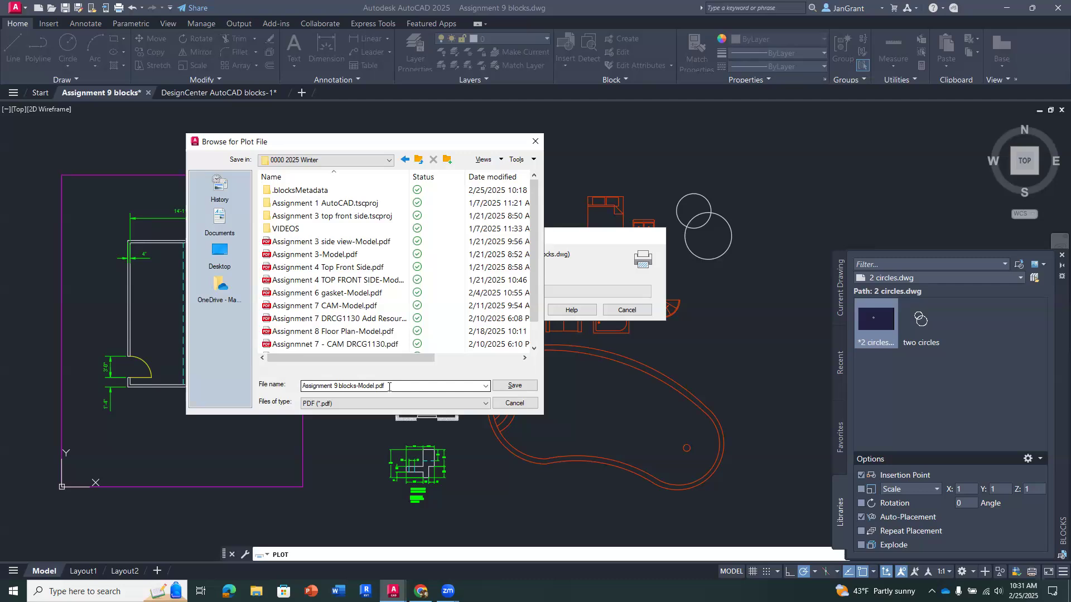
click(515, 386)
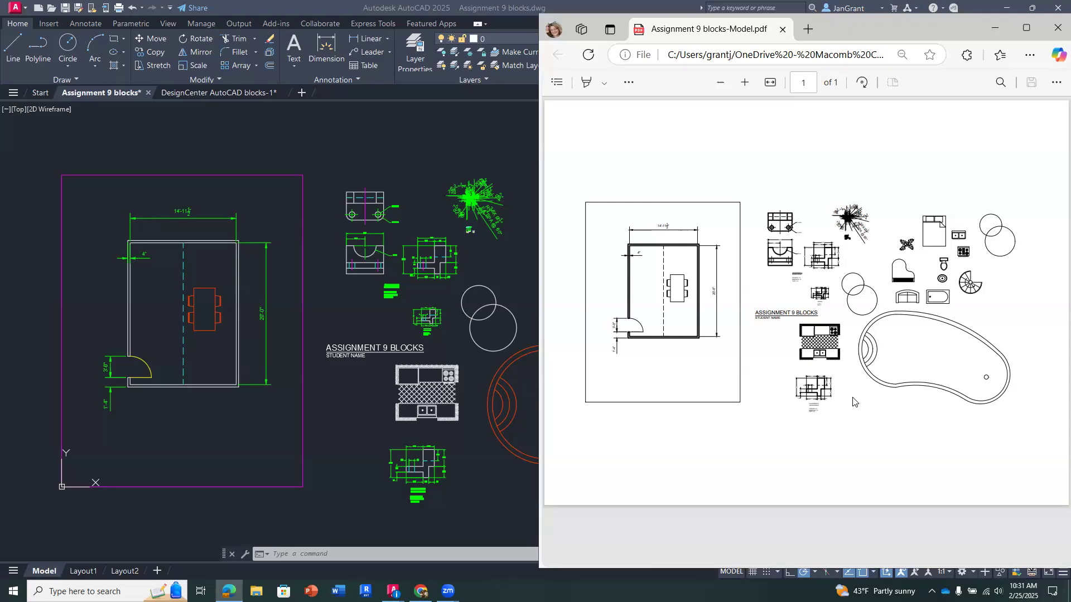
- Clear the PDF window, Blocks palette and plot notification from the drawing view, and save the drawing
click(994, 28)
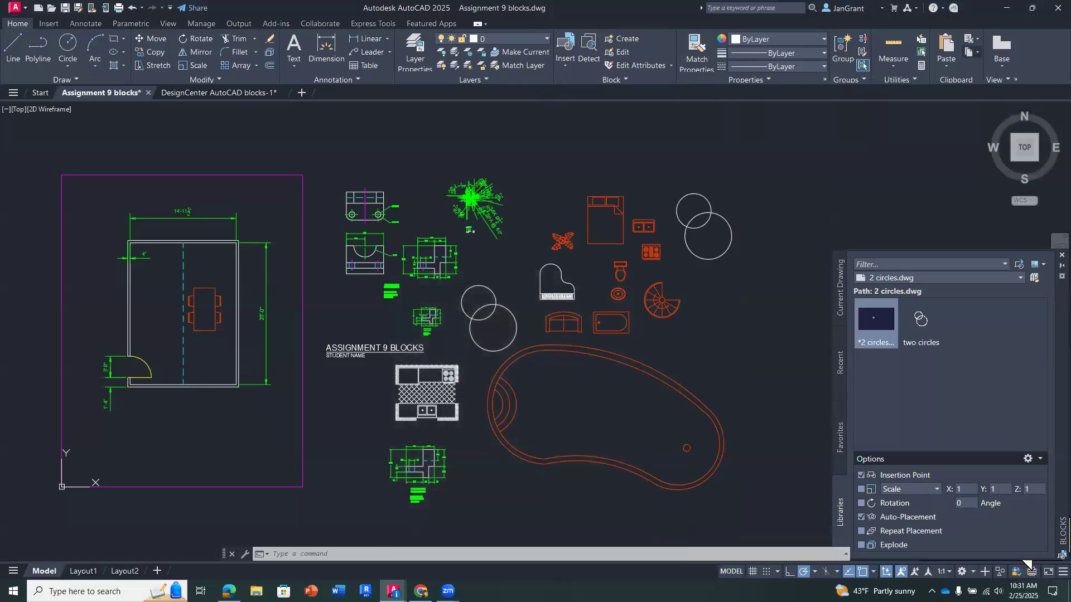
click(1061, 255)
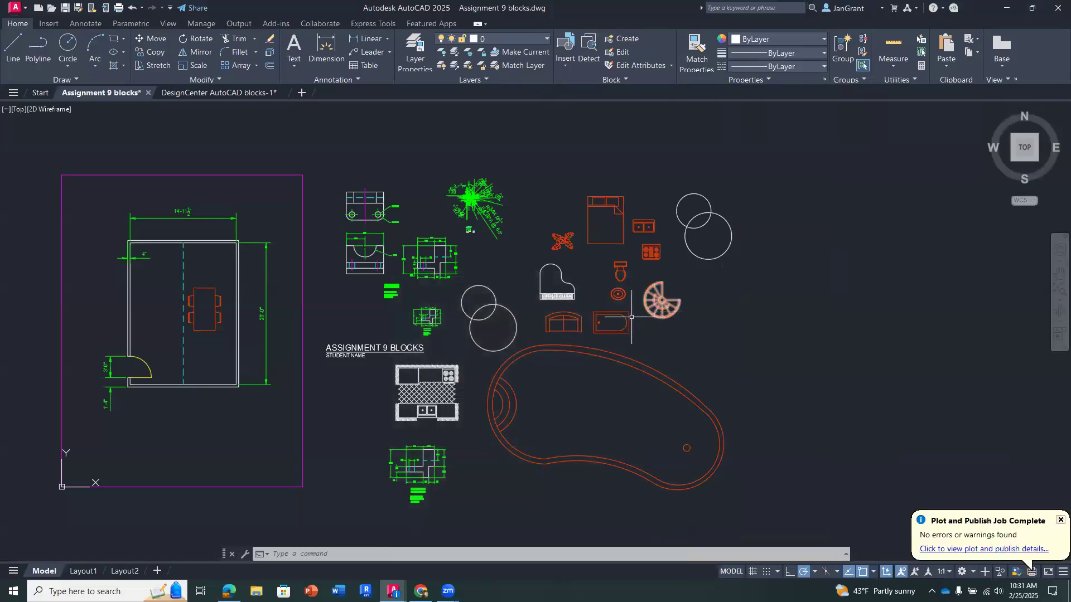
middle_drag(654, 311, 747, 296)
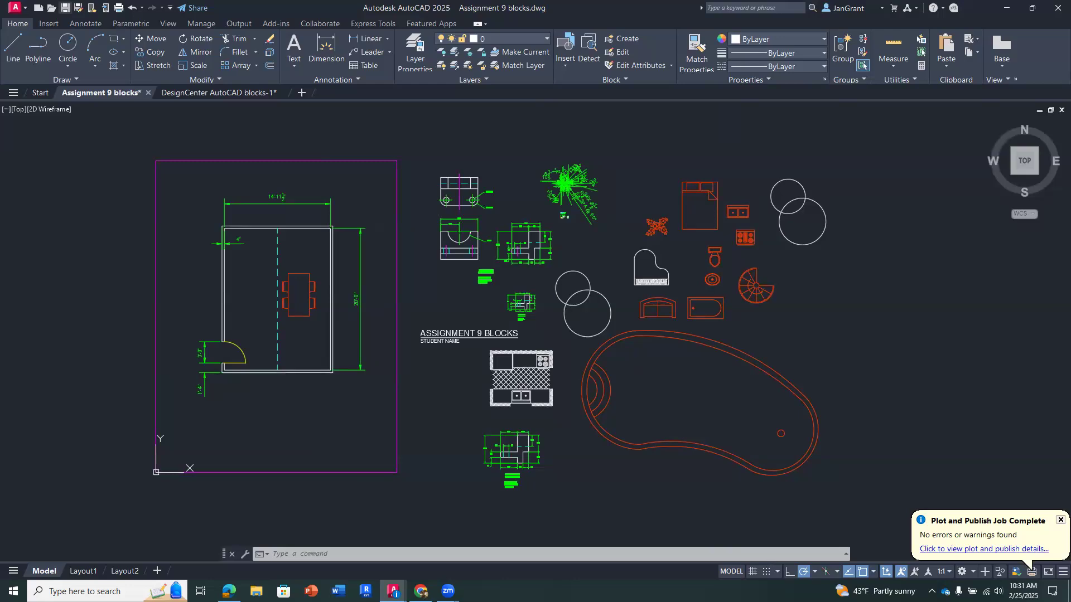
click(1059, 520)
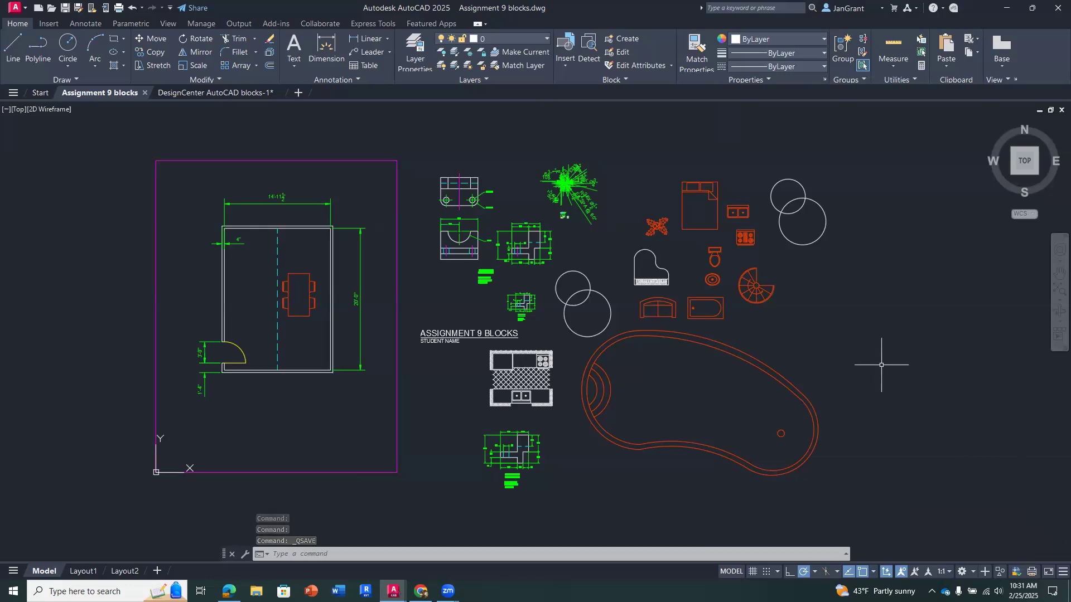